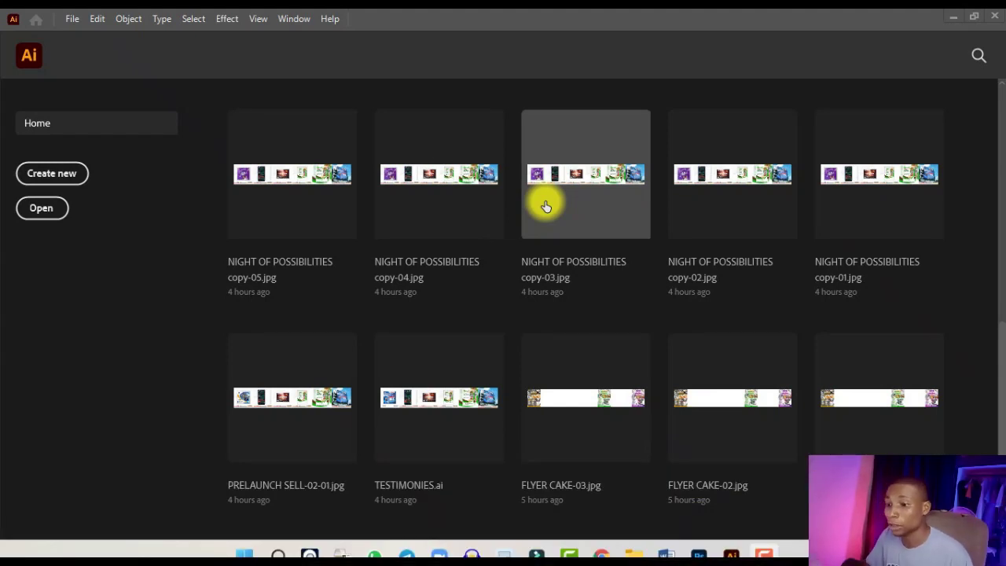
Start a new document based on the Common 1366 x 768 px web preset.
click(58, 174)
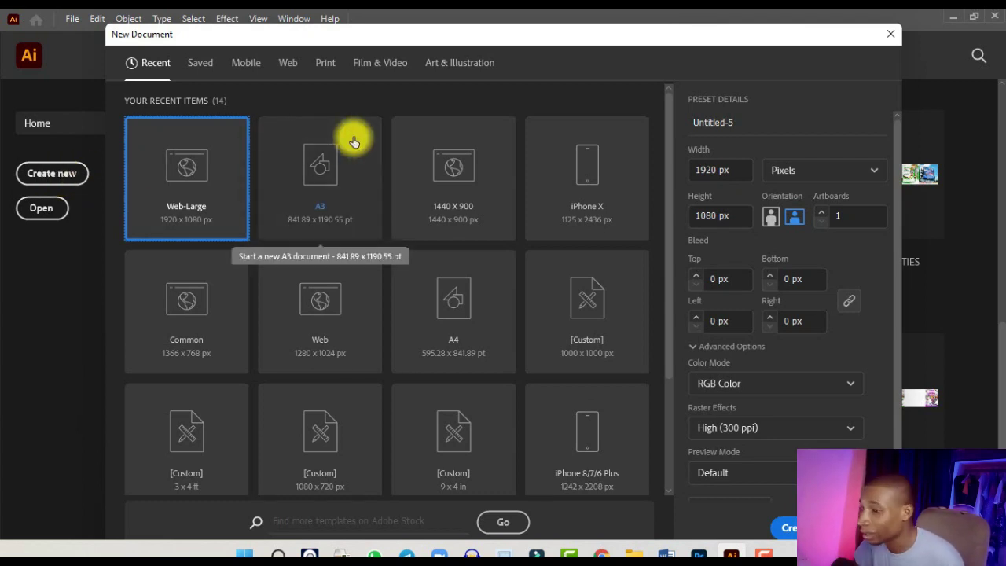
click(287, 68)
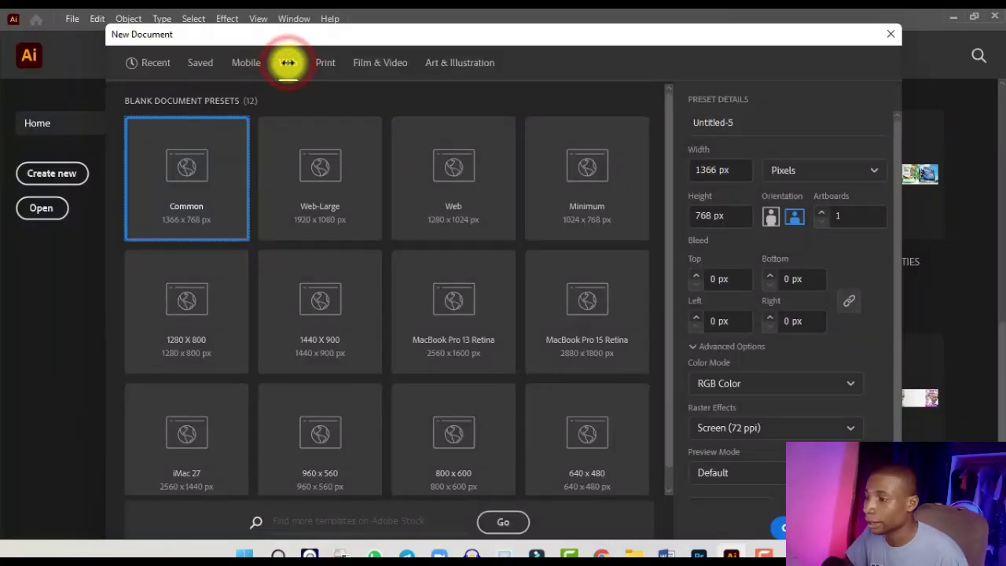
click(759, 123)
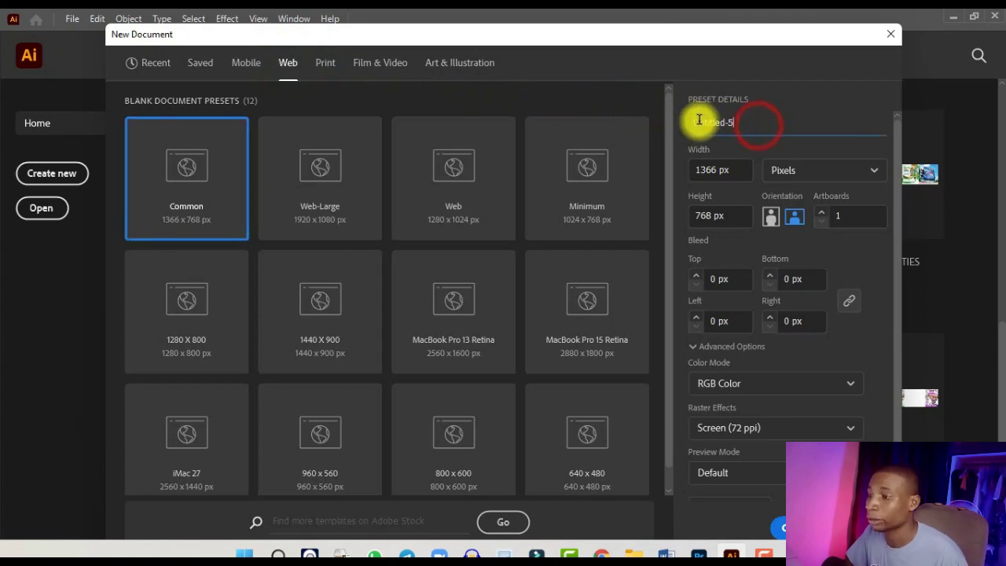
click(743, 123)
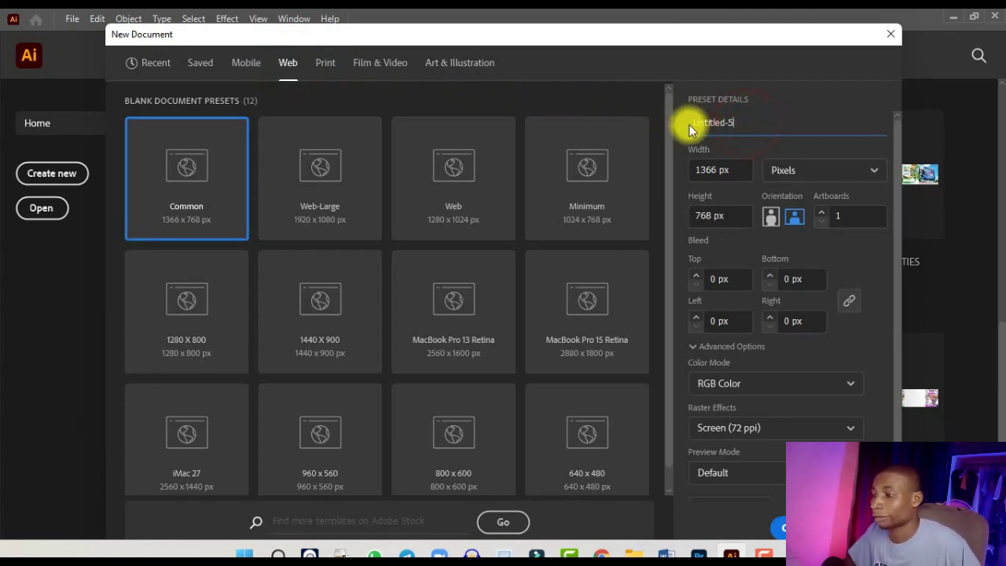
drag(734, 123, 714, 122)
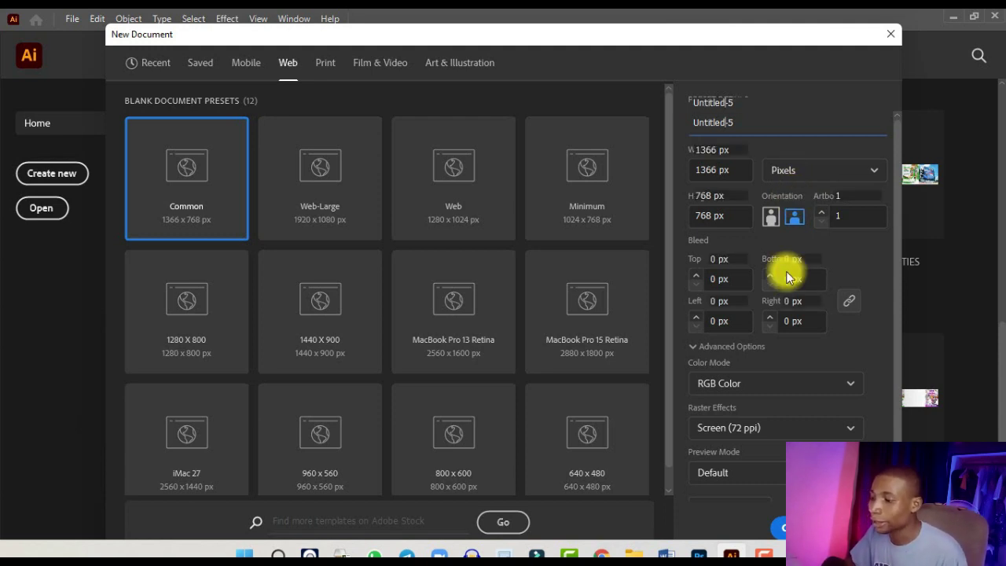
Set the new document's raster effects to High (300 ppi) and create it.
scroll(785, 275, down, 1)
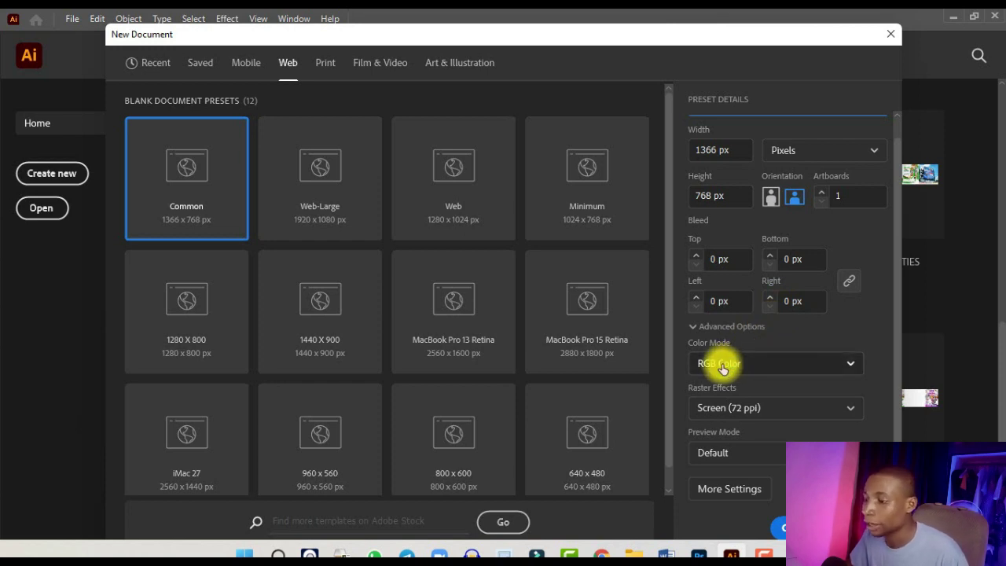
click(774, 409)
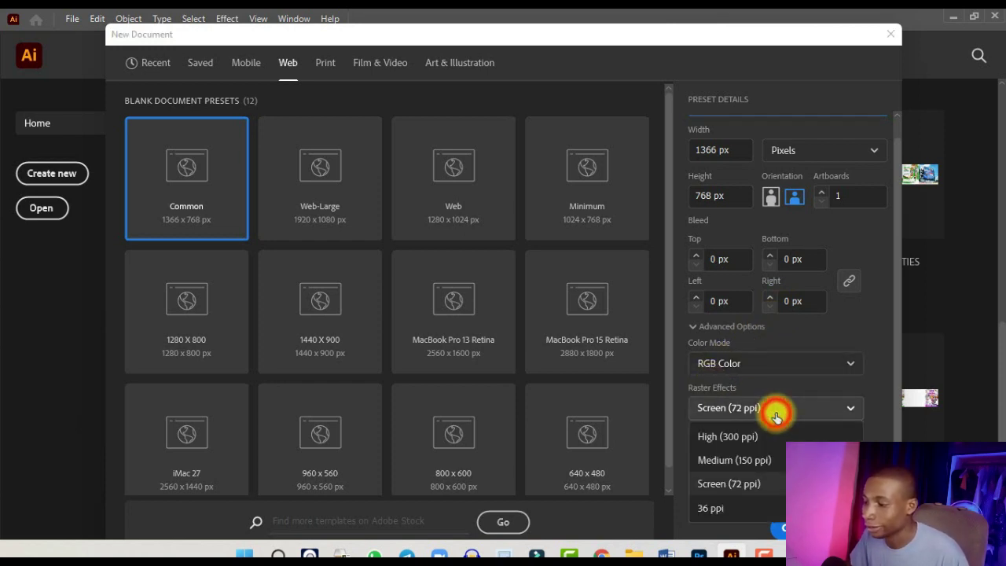
click(761, 438)
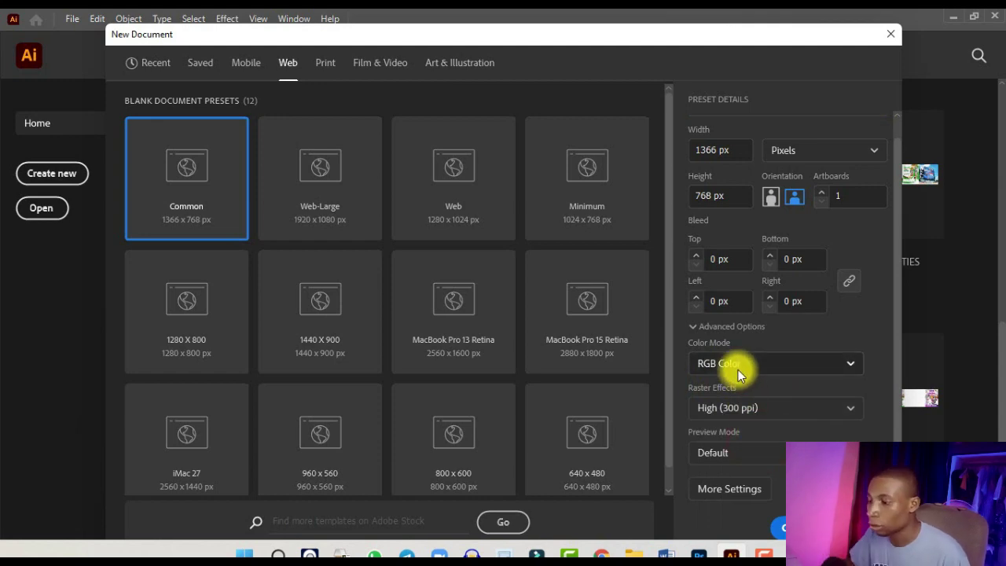
click(781, 527)
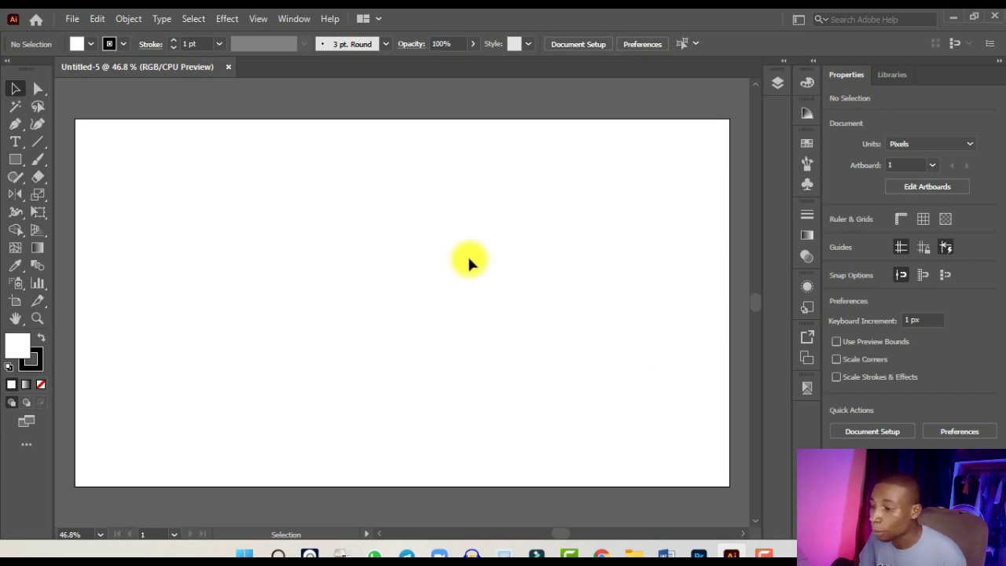
Activate the Artboard tool to edit Artboard 1.
scroll(467, 254, down, 2)
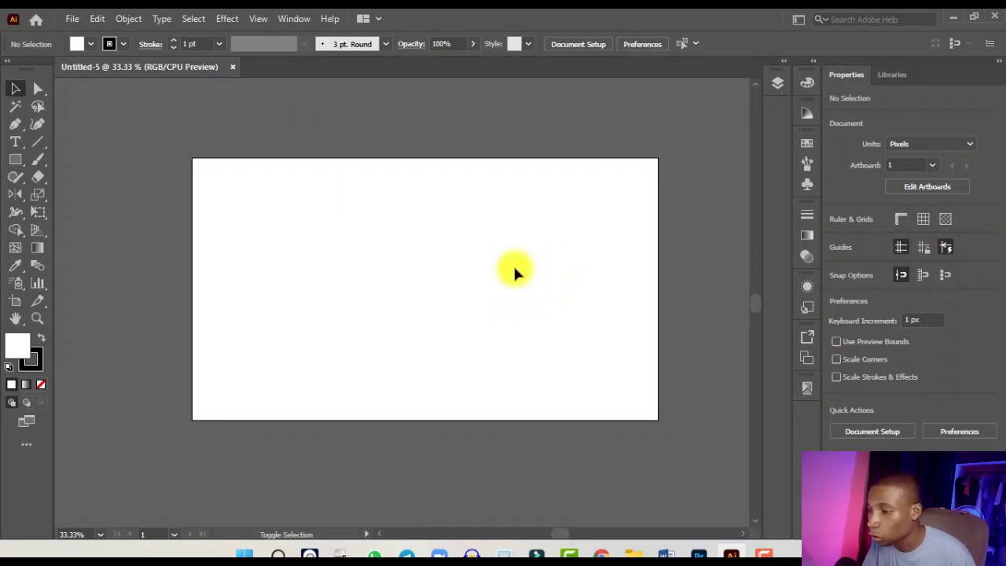
key(shift+o)
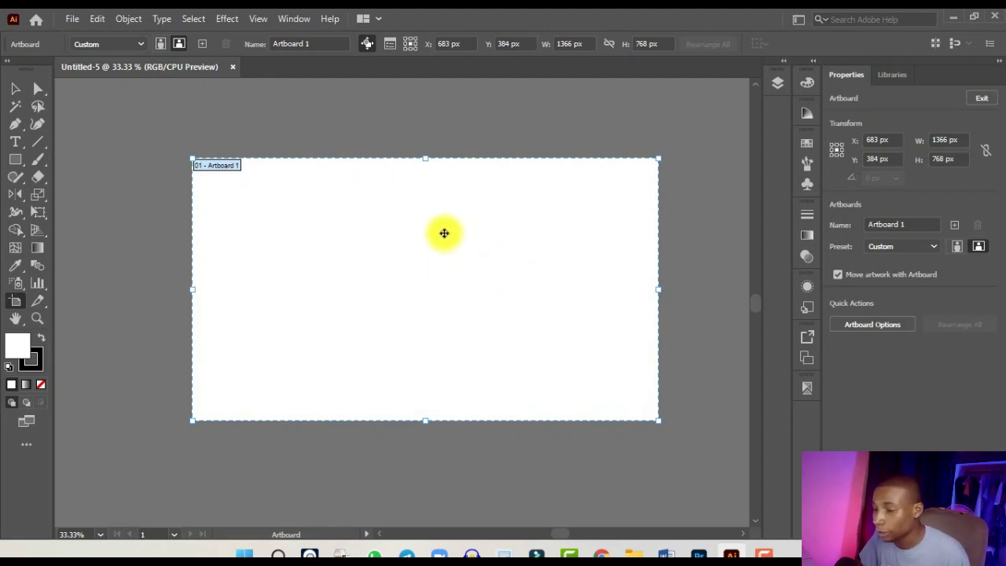
click(18, 302)
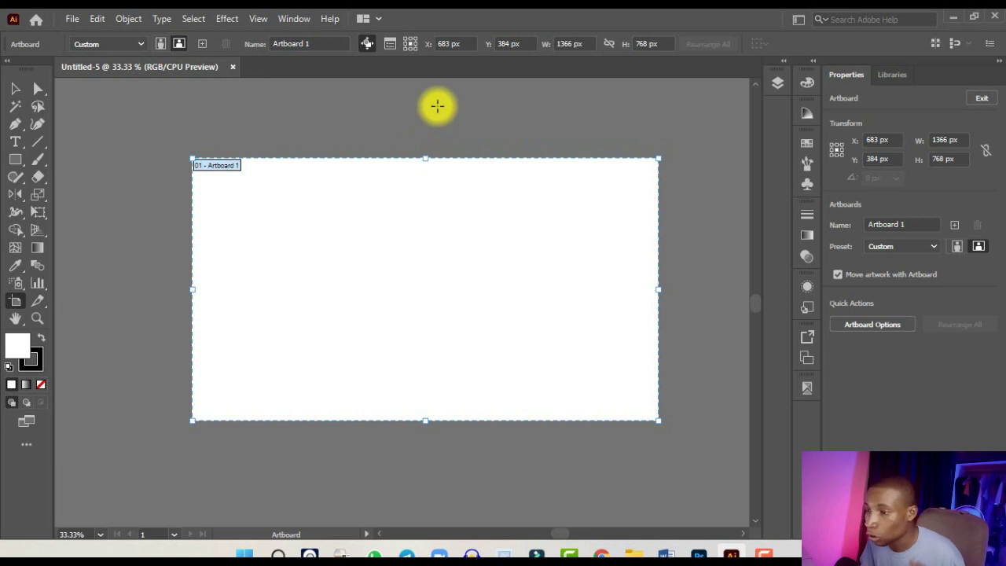
click(292, 19)
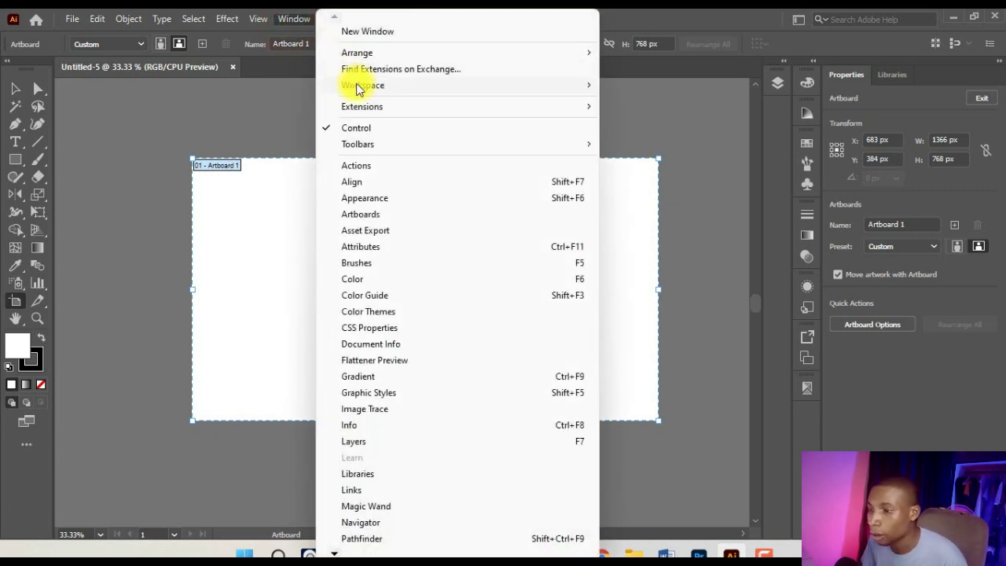
mouse_move(357, 88)
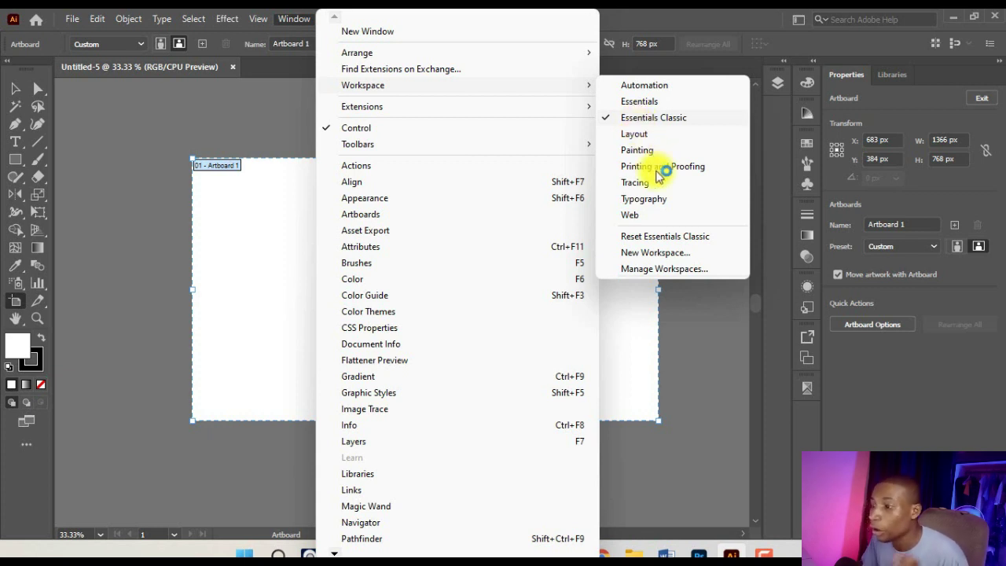
click(682, 239)
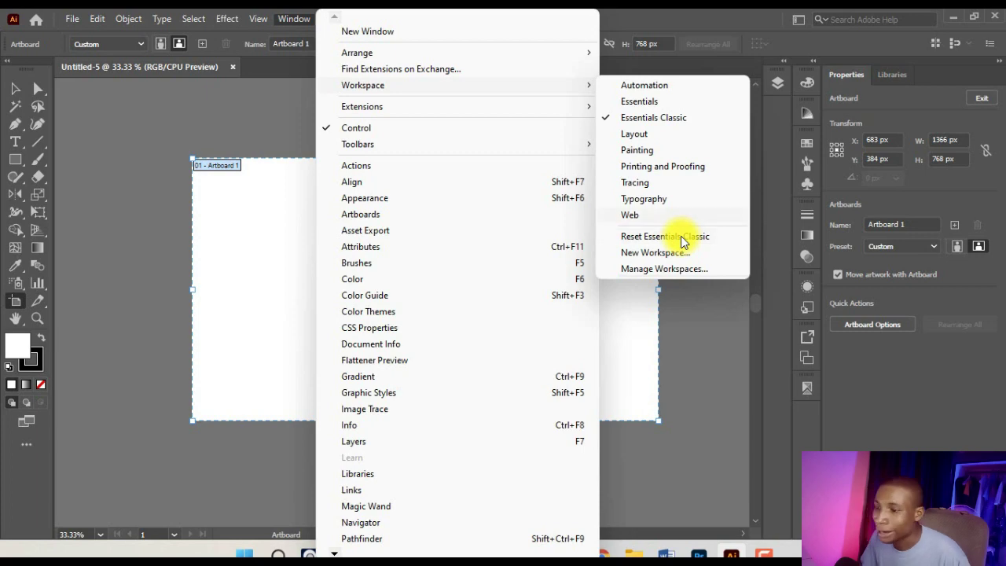
click(245, 201)
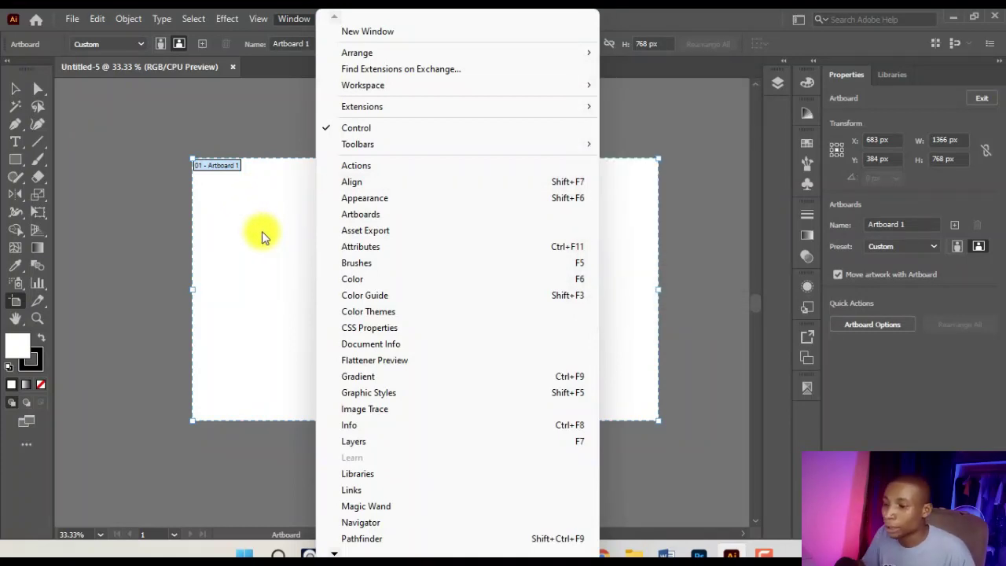
click(263, 235)
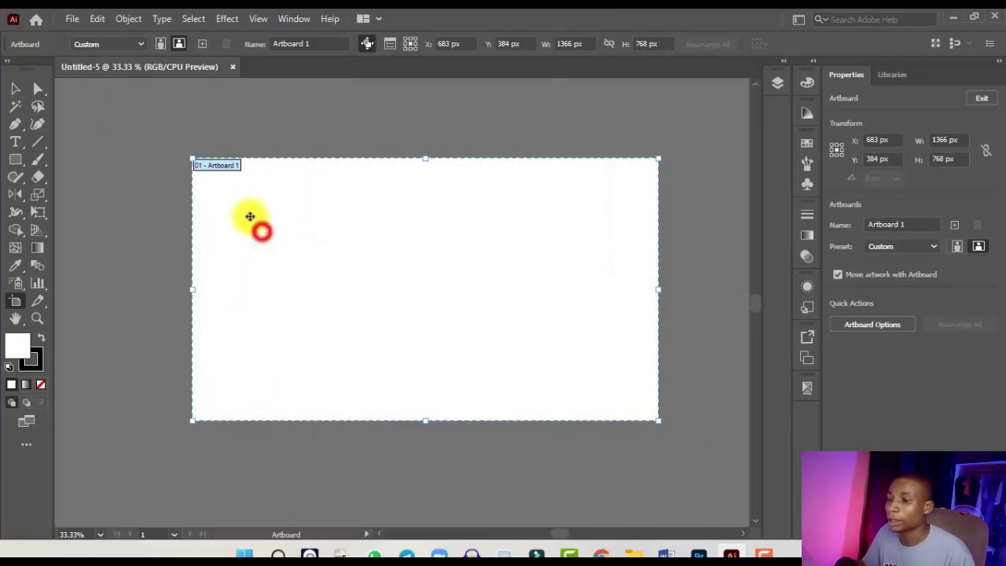
Change Artboard 1 to the A4 preset size in landscape orientation.
click(112, 44)
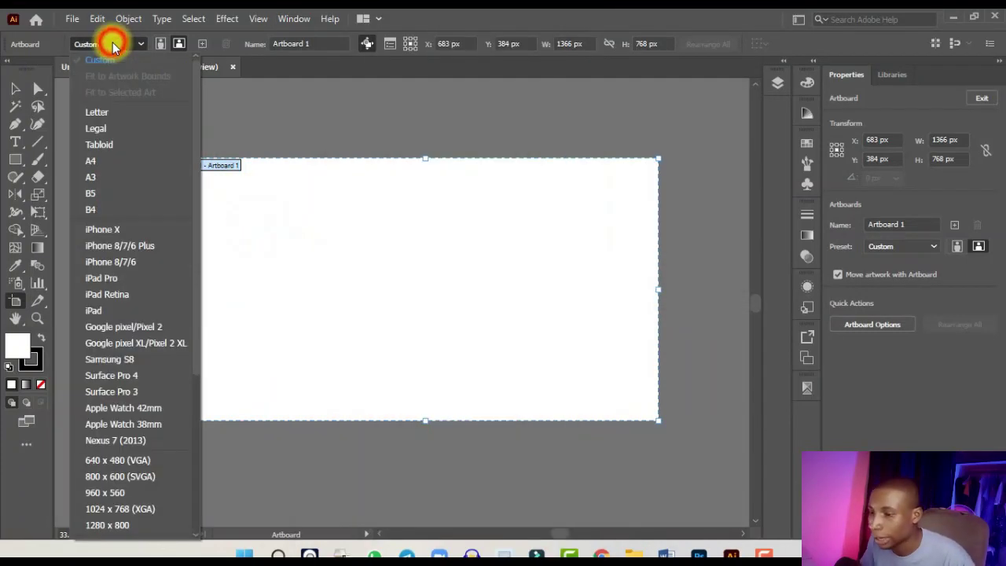
scroll(122, 286, down, 5)
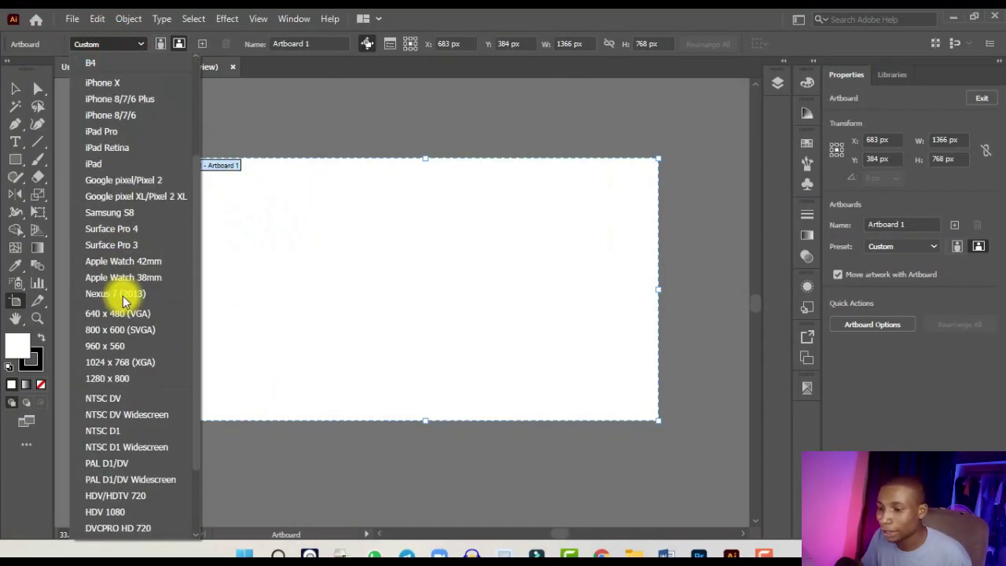
scroll(121, 286, up, 5)
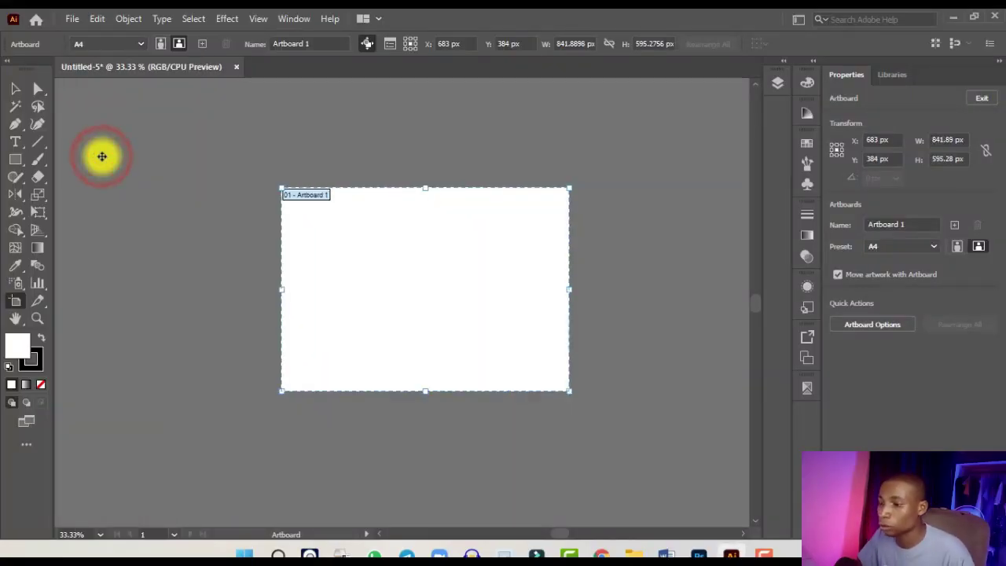
scroll(452, 236, up, 1)
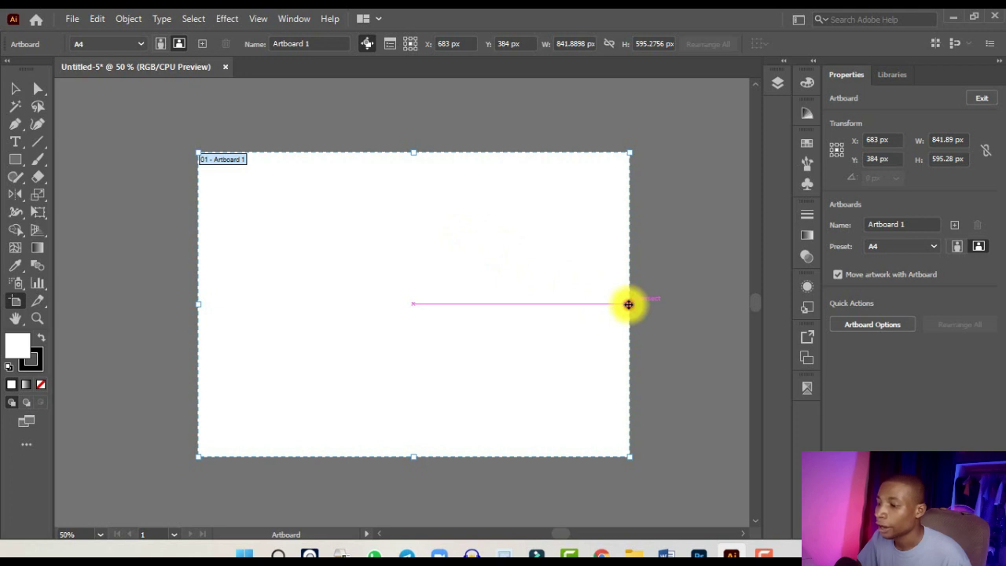
Narrow the artboard from its right edge to its centre, making it about 421 px wide.
drag(628, 304, 414, 307)
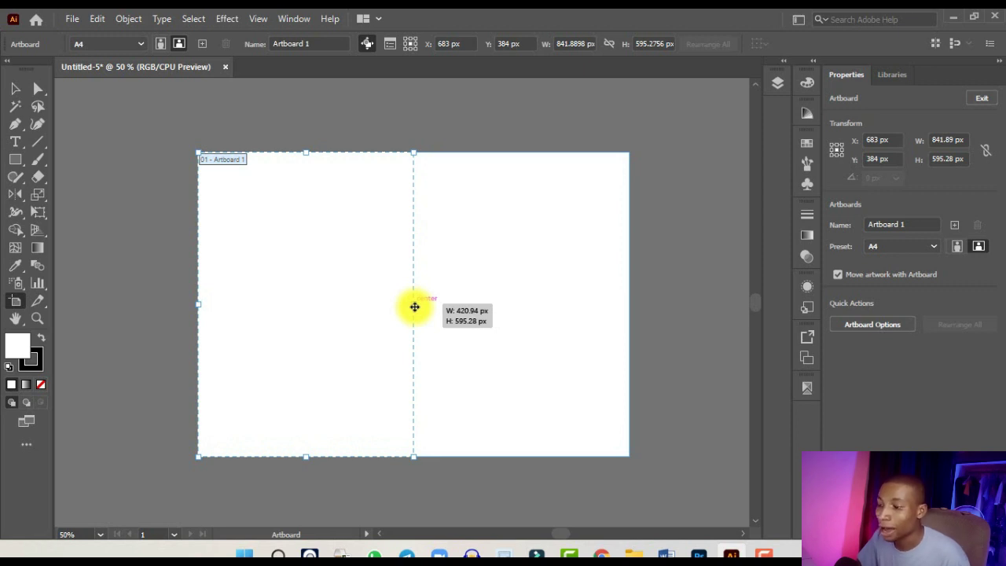
drag(414, 306, 414, 304)
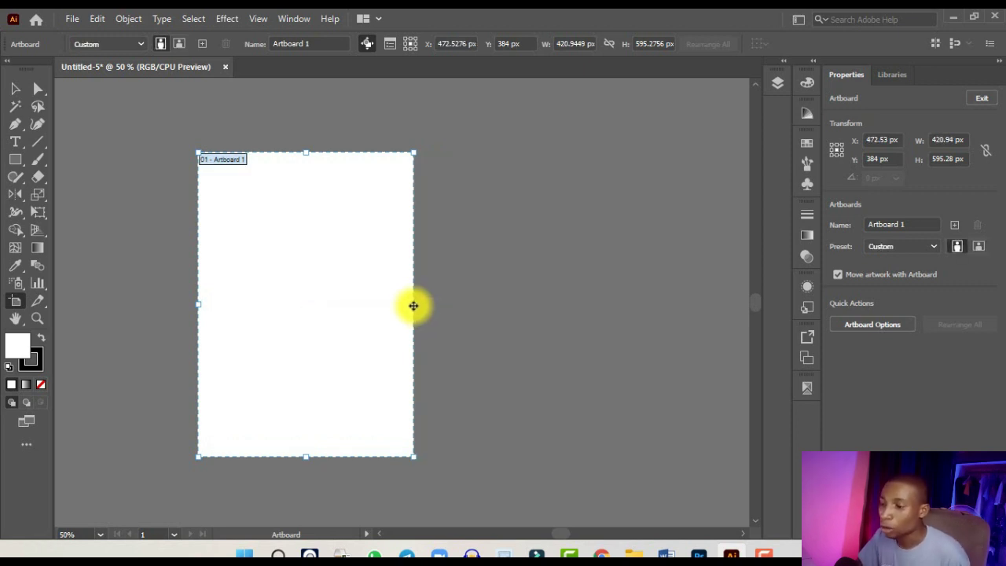
key(ctrl+0)
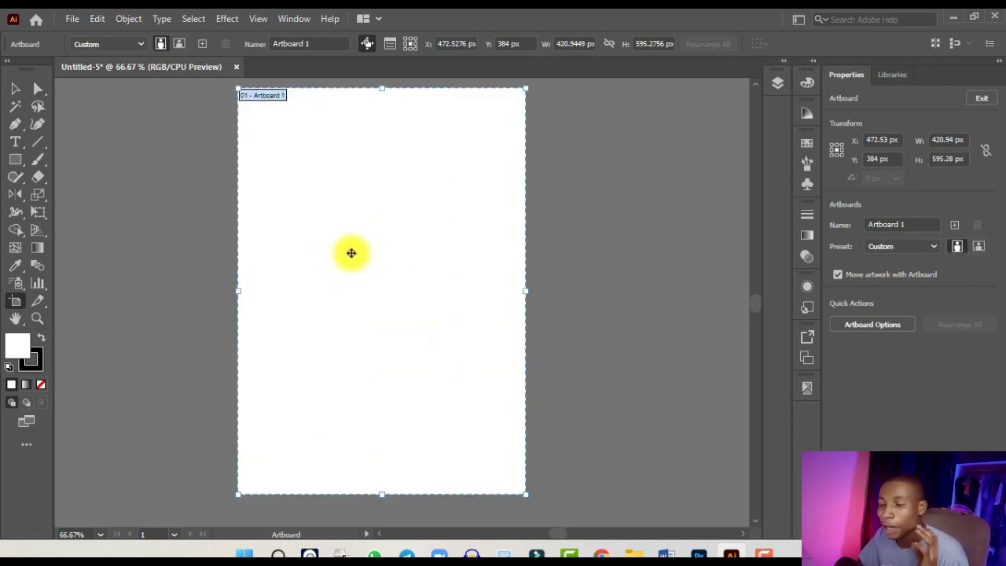
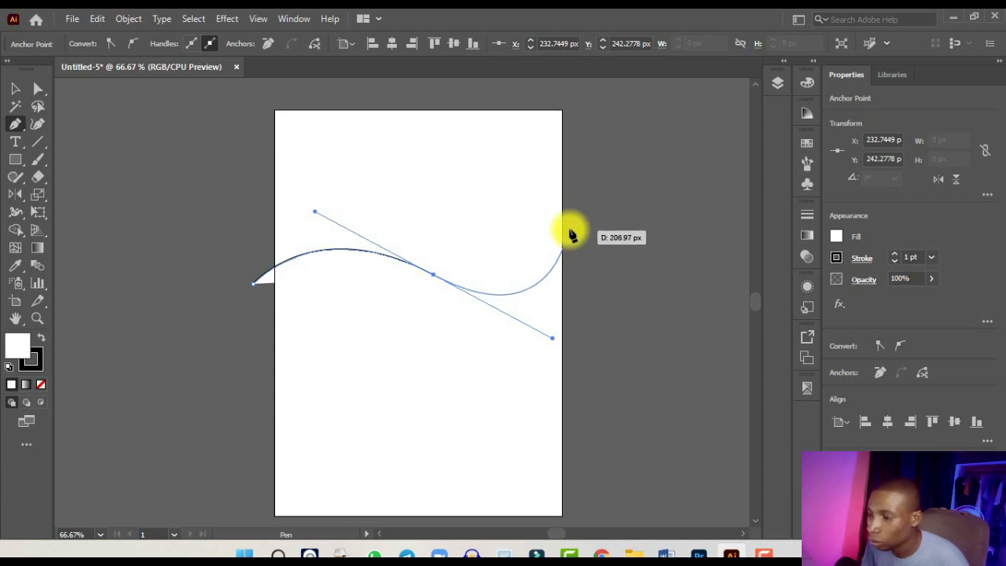
Complete the wavy ribbon with the Pen tool, curving its lower edge back across the artboard and closing the path at the starting point.
drag(570, 233, 285, 267)
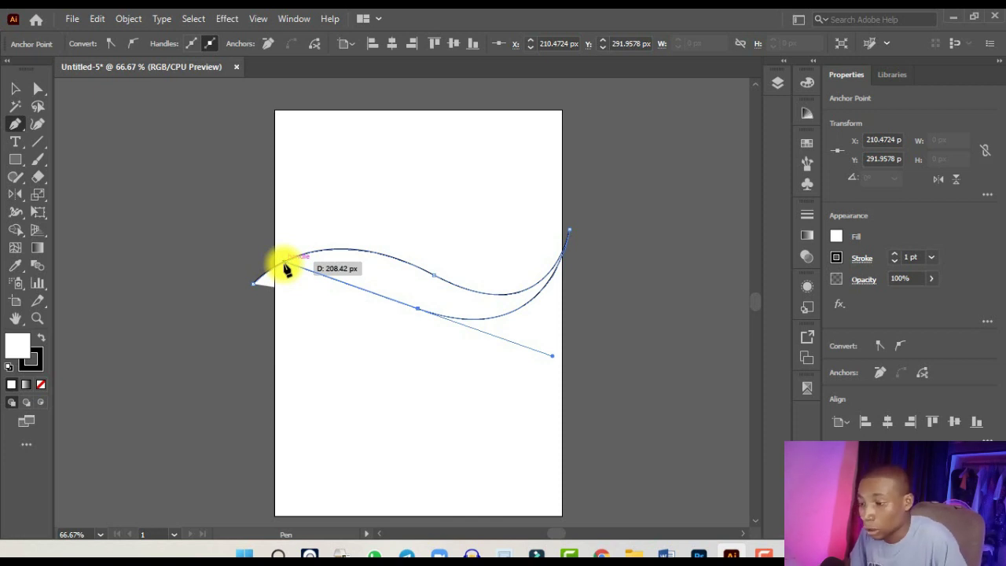
drag(286, 267, 253, 338)
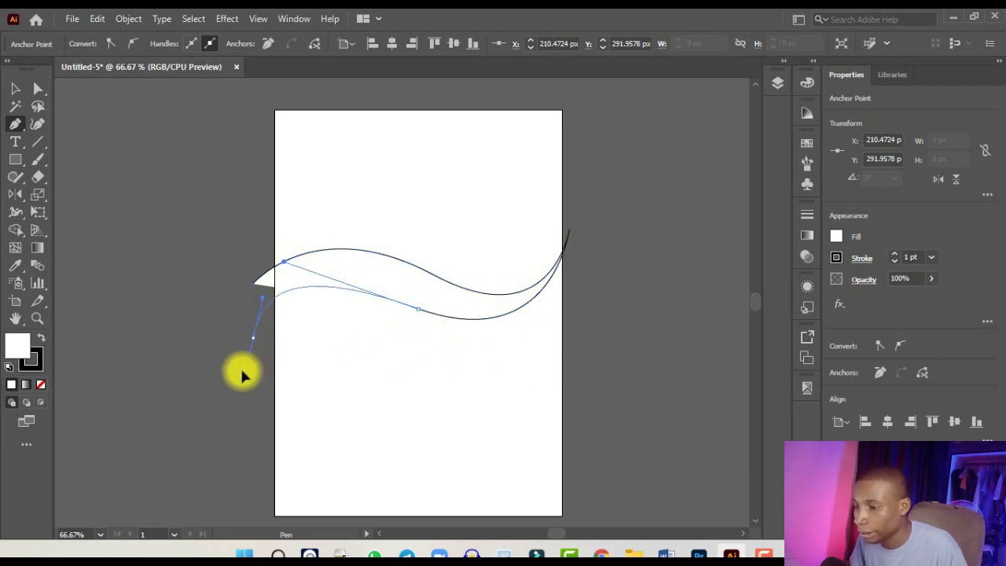
drag(240, 369, 241, 288)
scroll(240, 288, up, 3)
click(277, 272)
scroll(280, 275, down, 3)
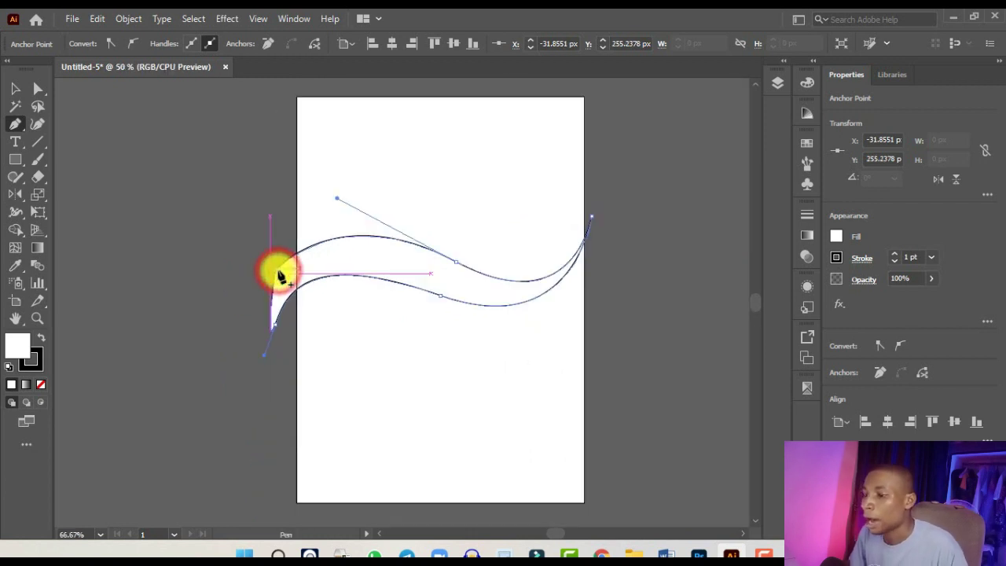
scroll(281, 275, down, 1)
scroll(281, 275, up, 3)
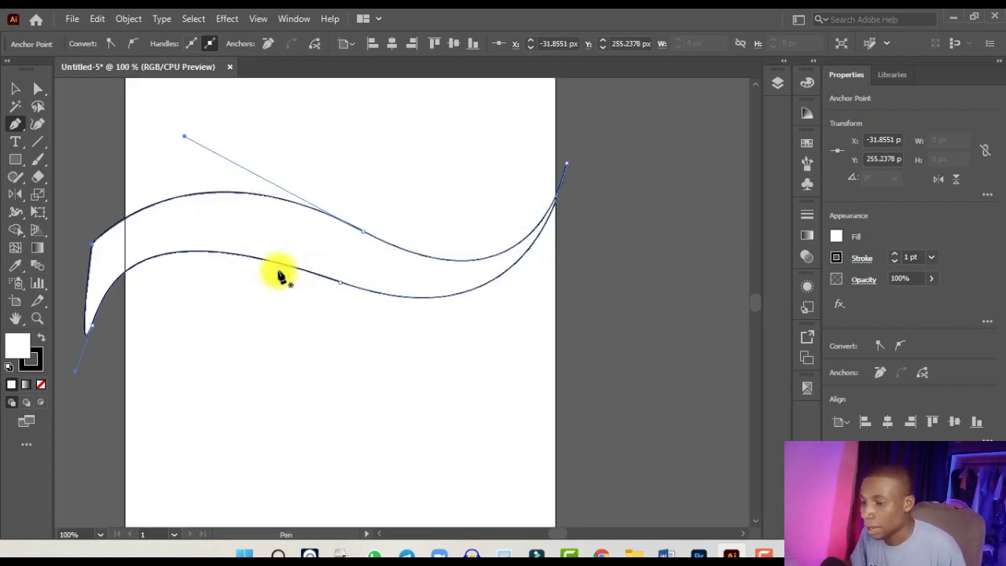
scroll(280, 275, down, 2)
scroll(343, 264, up, 2)
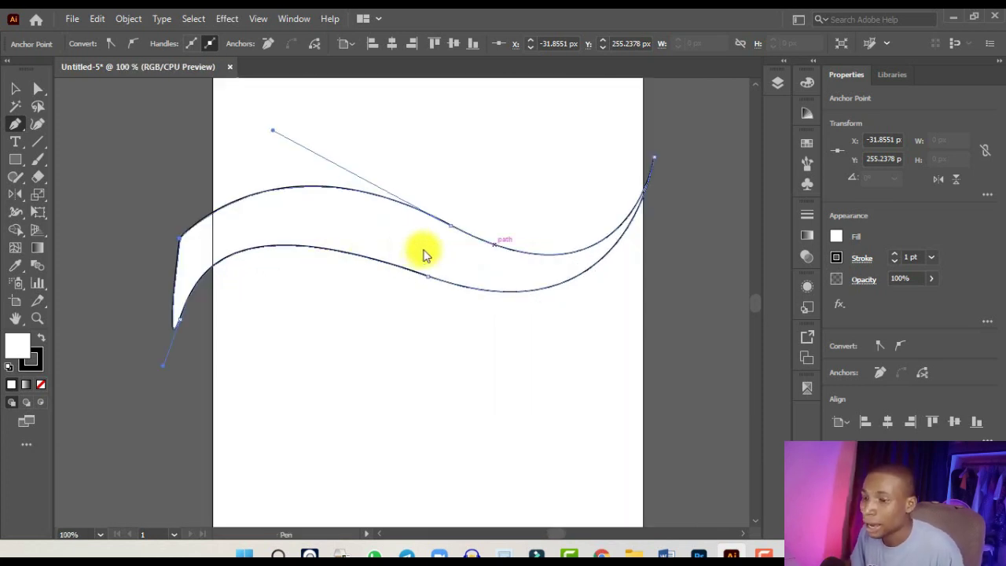
Swap the wave shape's fill and stroke to fill it black, and remove its stroke.
click(29, 355)
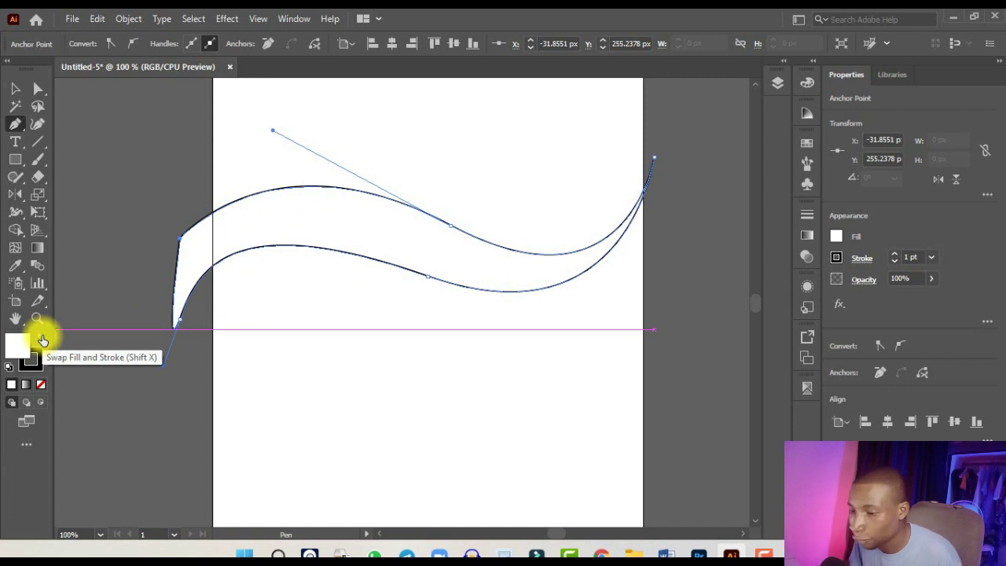
click(43, 340)
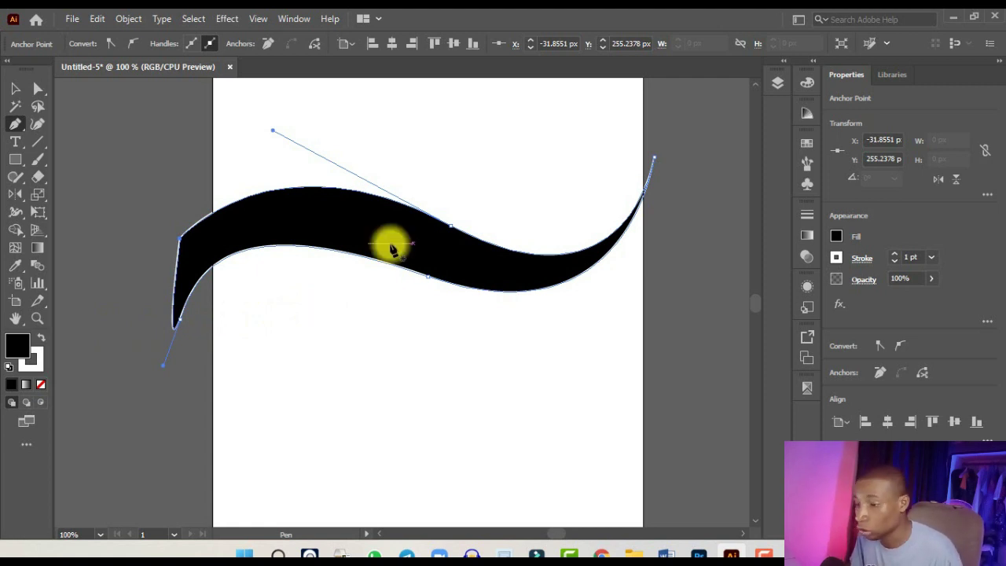
click(42, 351)
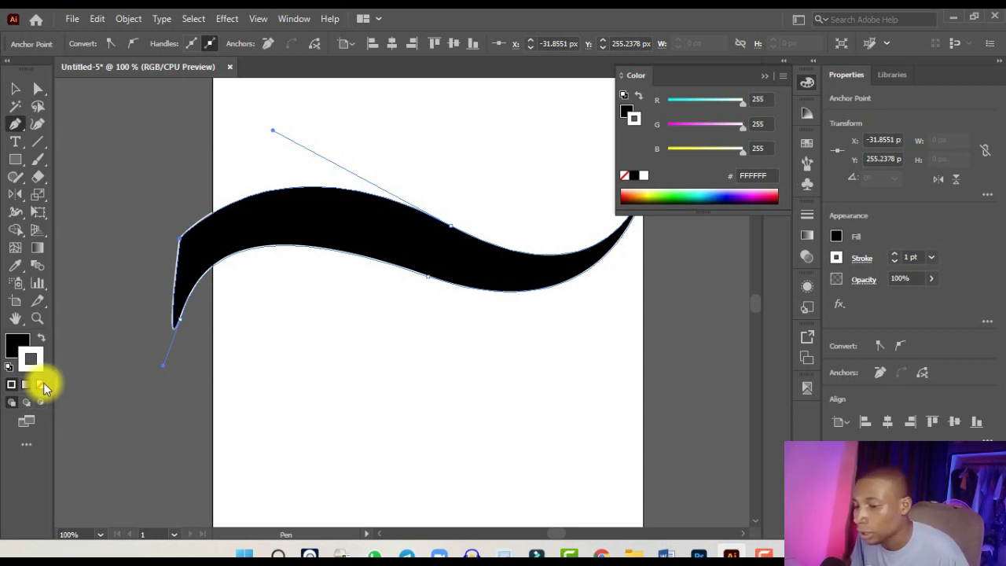
click(42, 383)
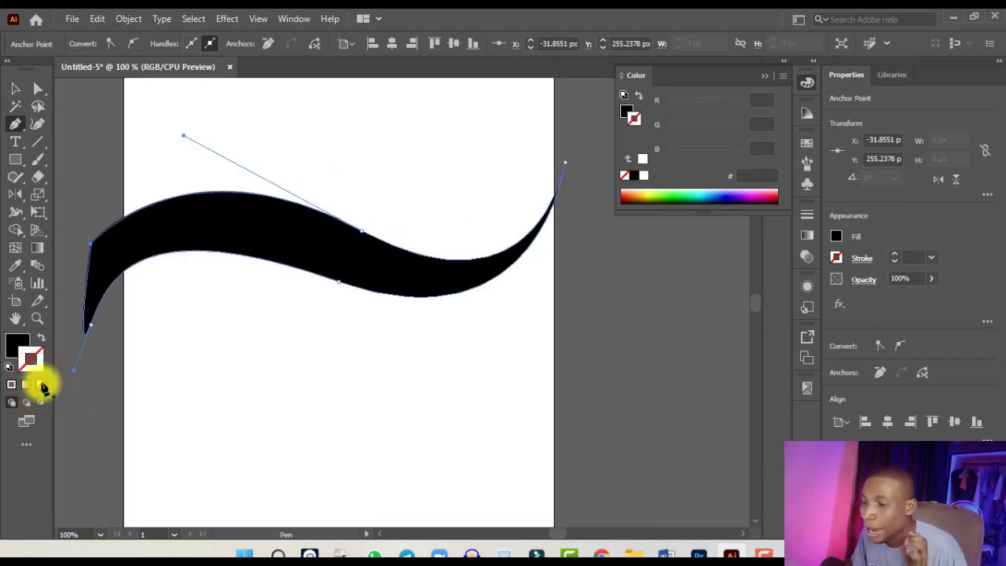
click(769, 80)
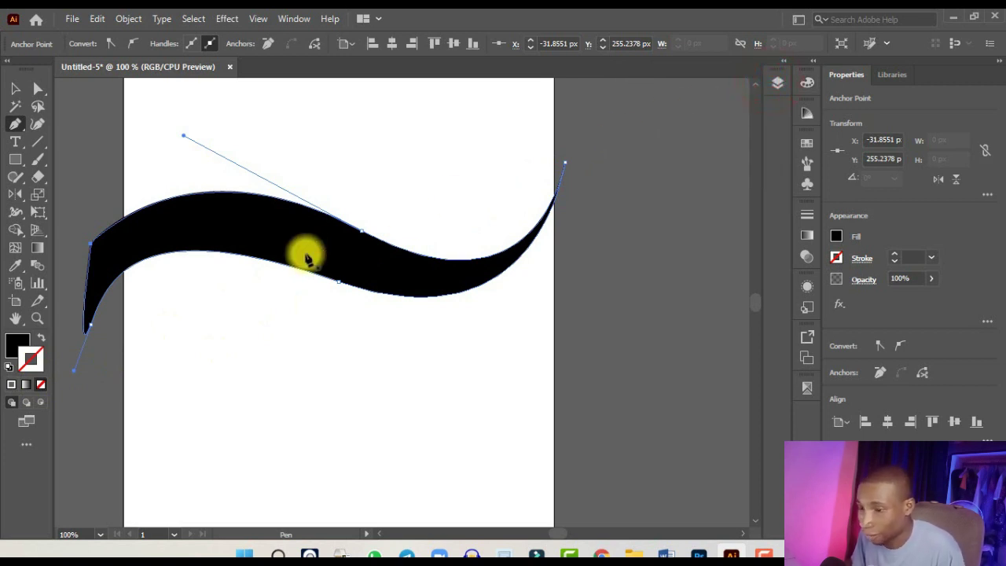
Select the wave shape, bring up its gradient settings and activate the Gradient tool.
click(15, 89)
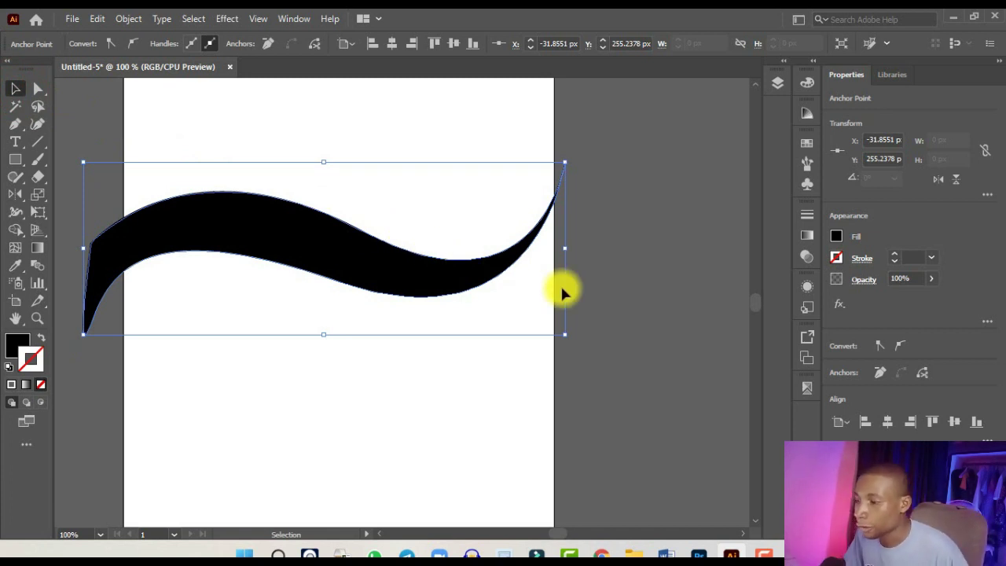
click(811, 238)
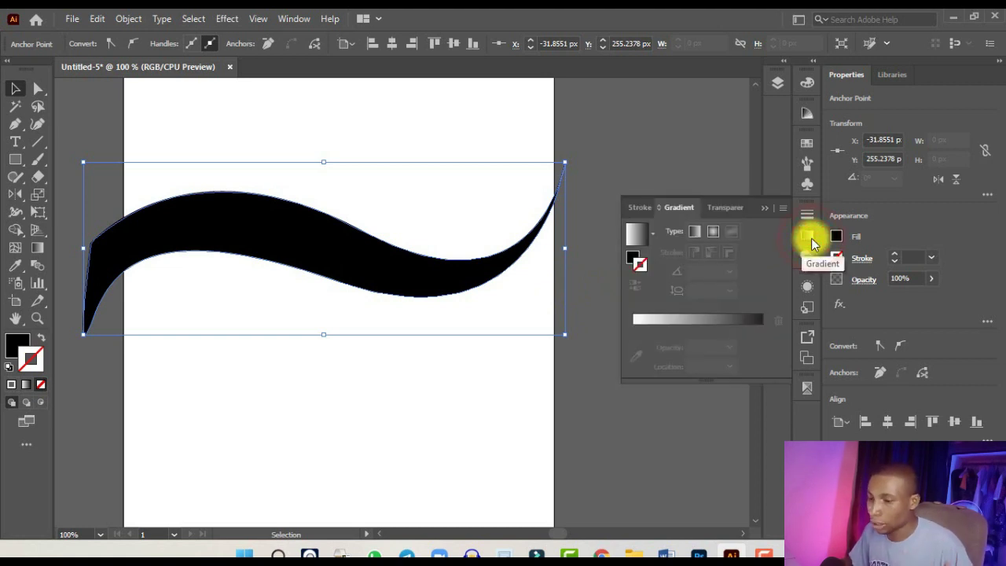
click(39, 249)
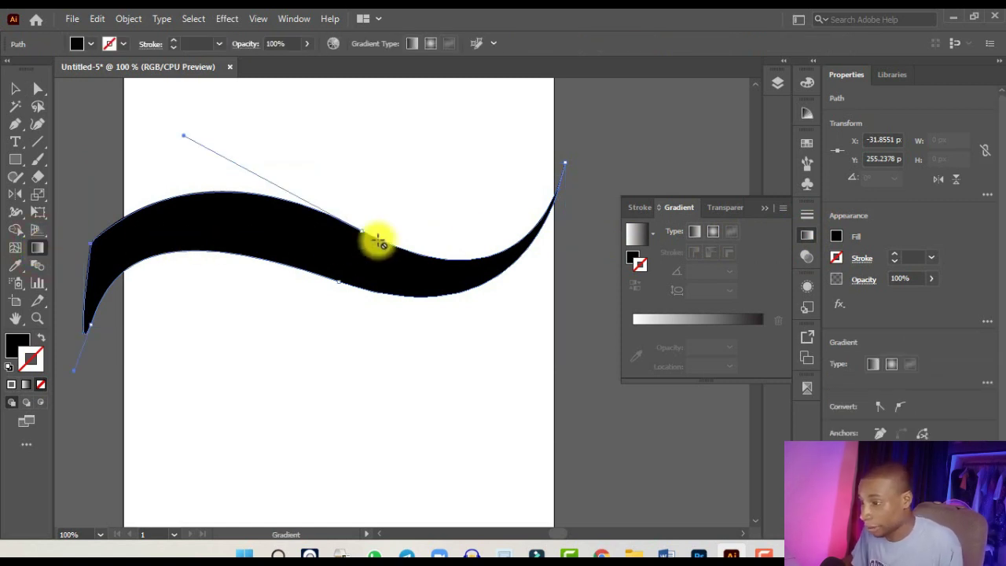
click(637, 234)
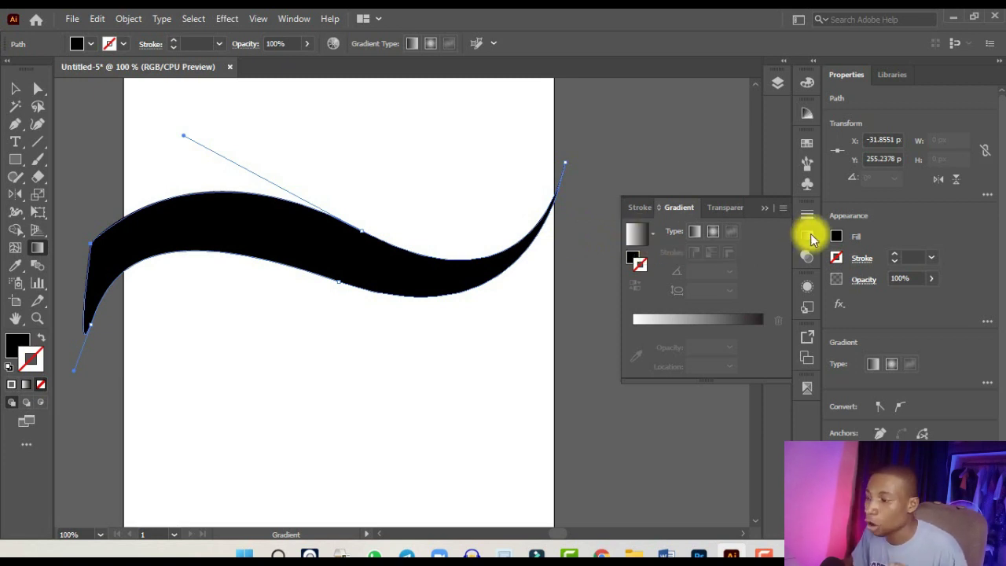
click(292, 21)
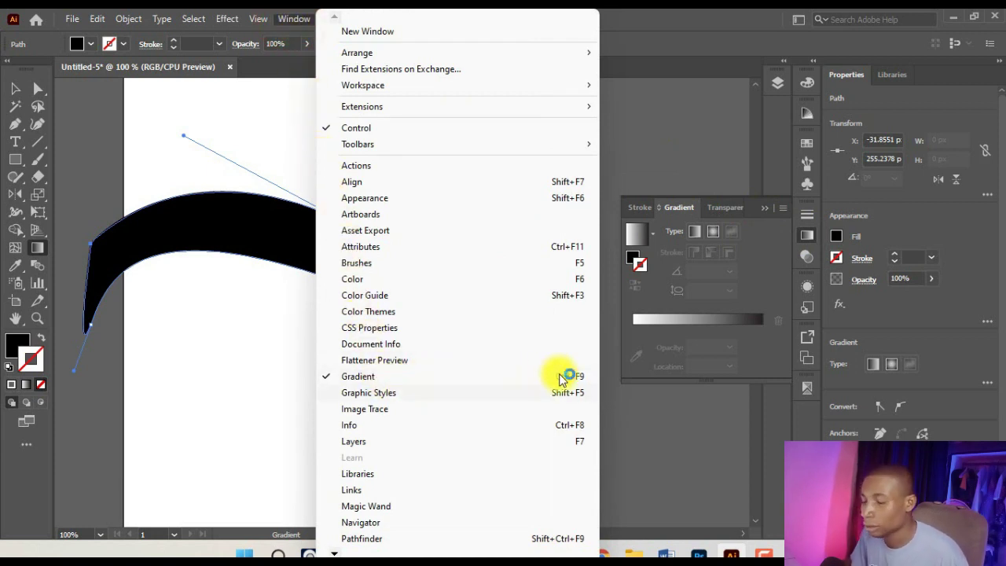
click(637, 238)
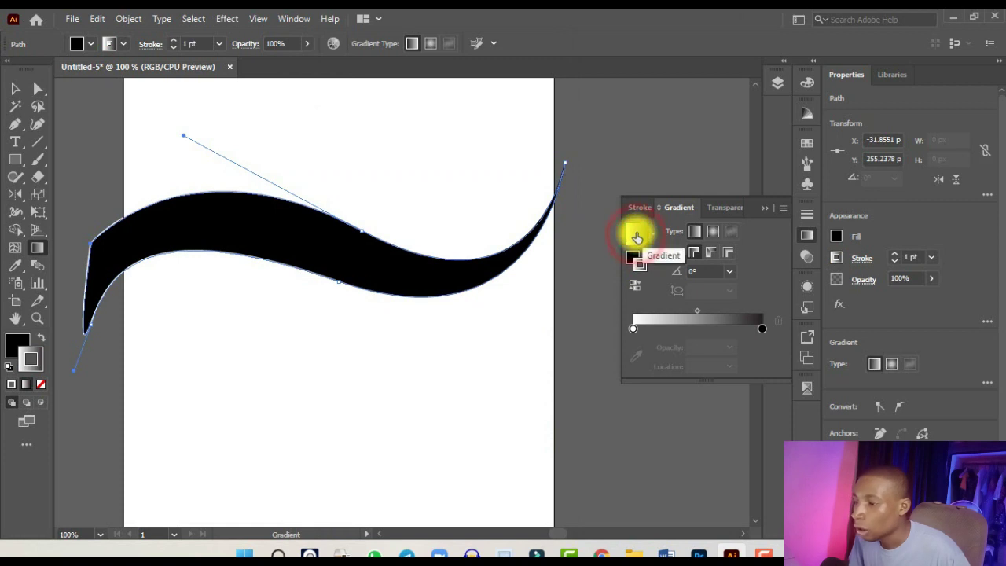
click(636, 238)
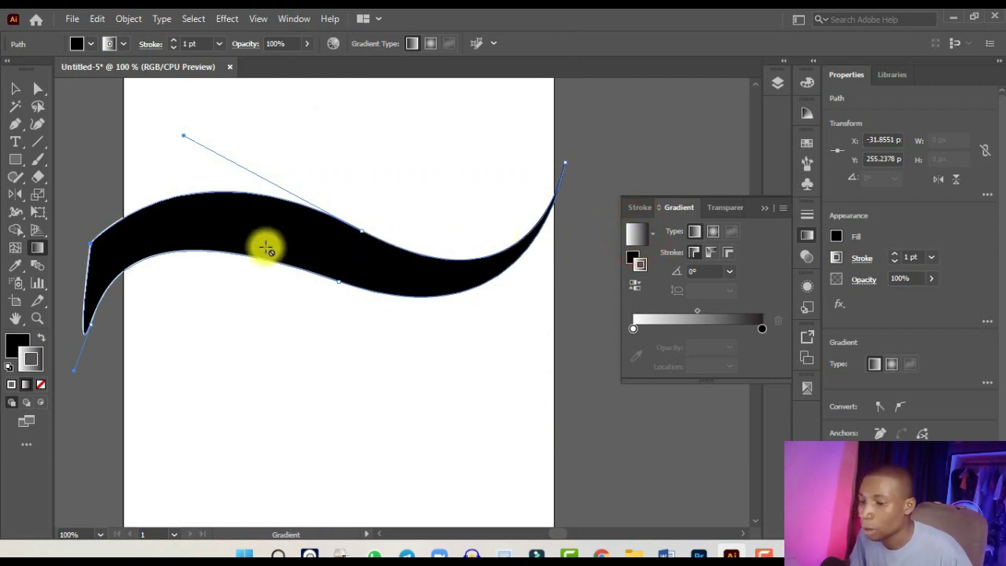
click(33, 360)
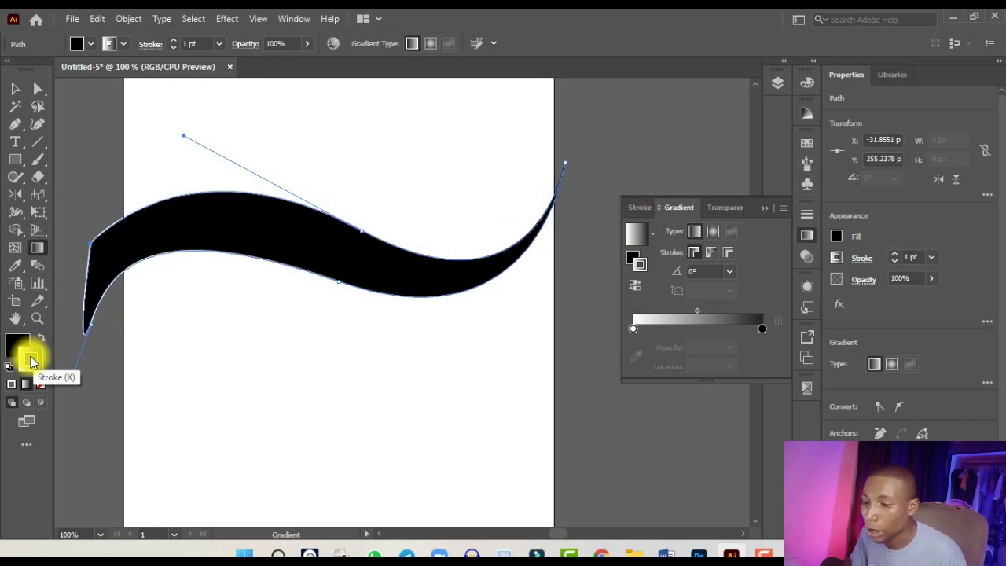
click(40, 384)
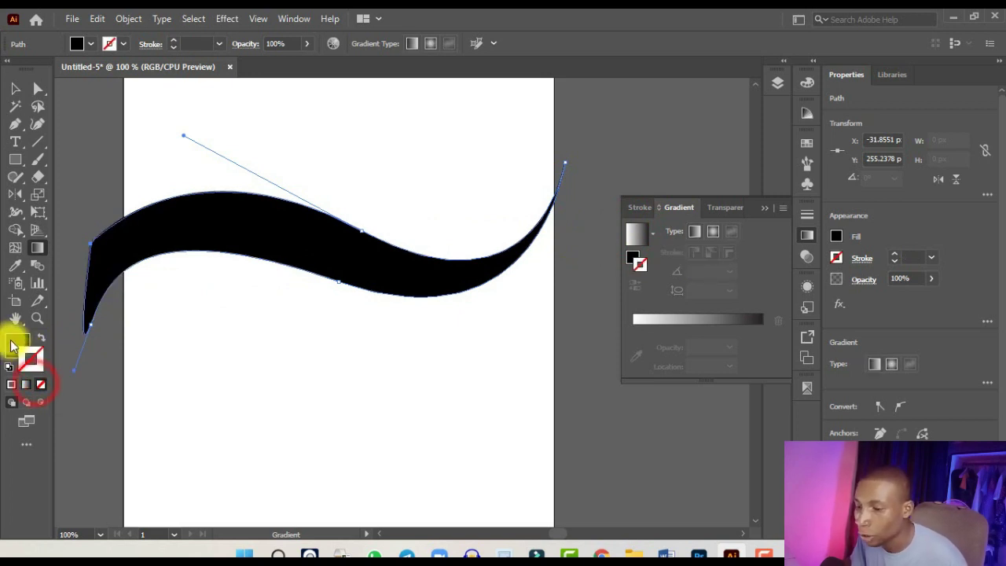
Make the fill active and fill the wave with the default linear white-to-black gradient.
click(15, 343)
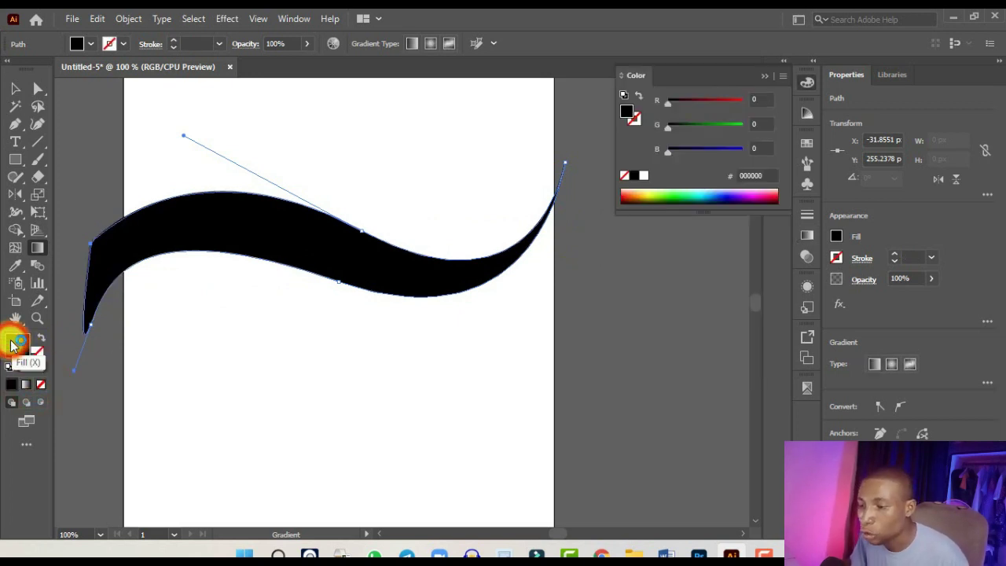
click(808, 237)
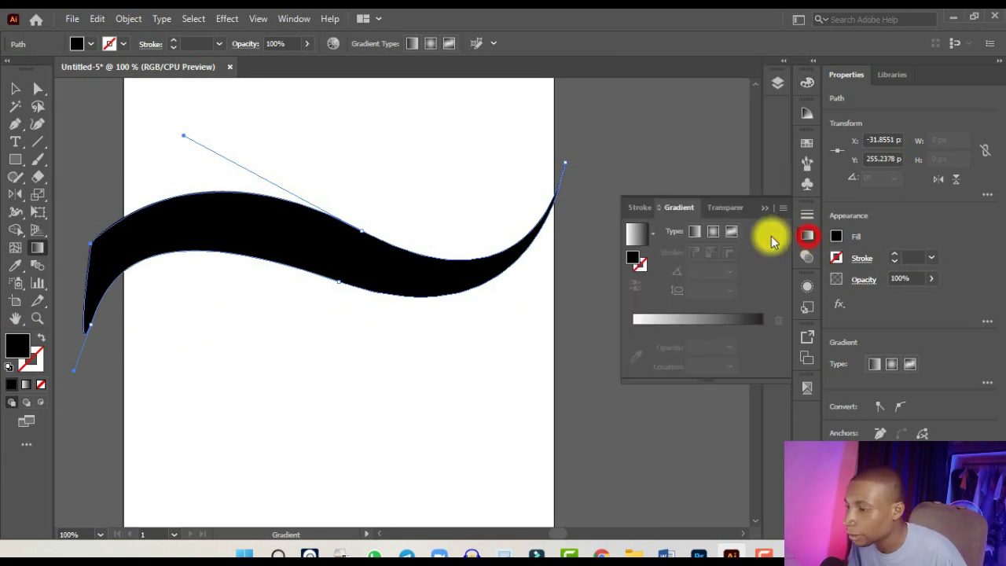
click(640, 238)
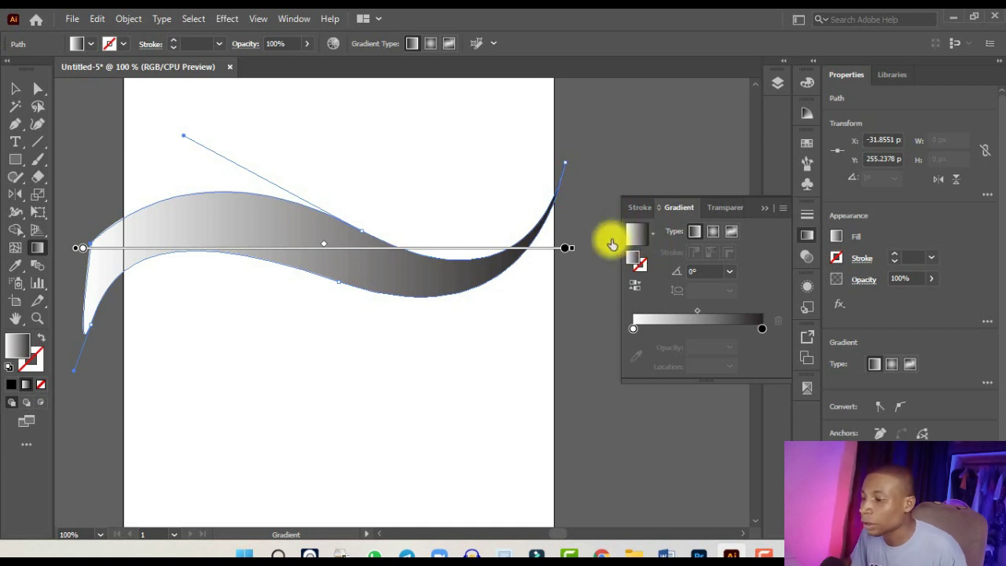
Set the gradient's end color stop to the pure black swatch and its start color stop to the red swatch.
click(565, 248)
double_click(565, 248)
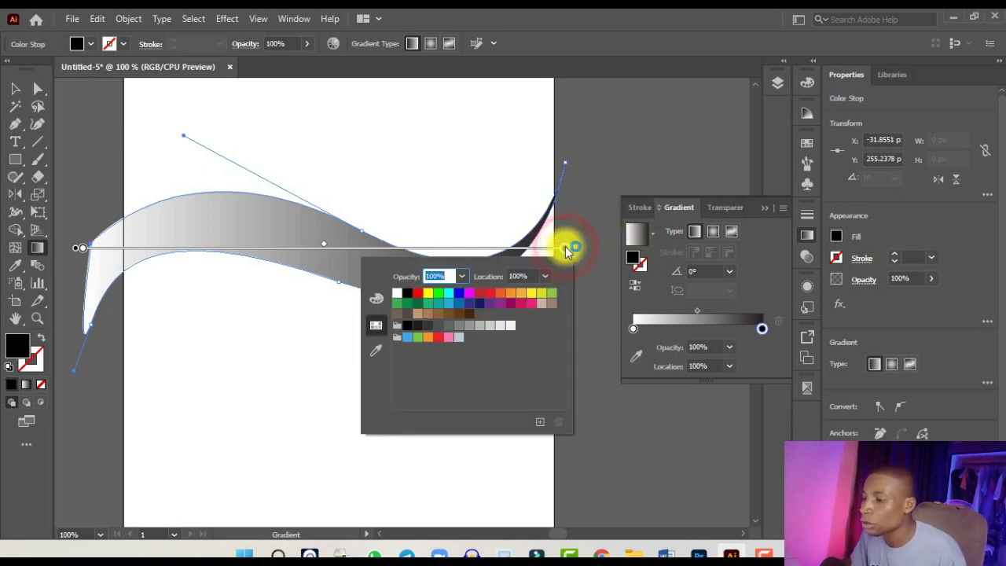
click(408, 328)
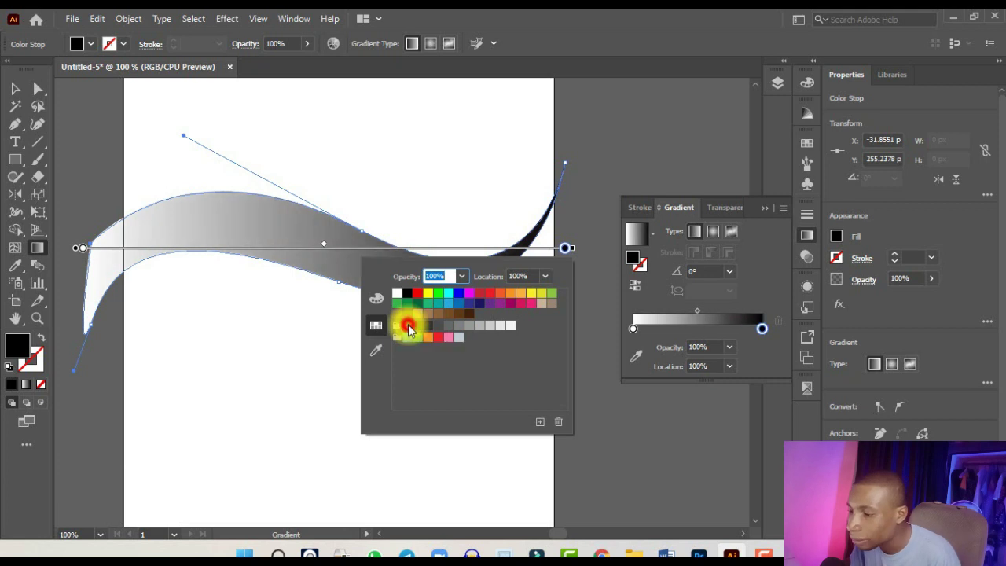
click(81, 248)
double_click(81, 248)
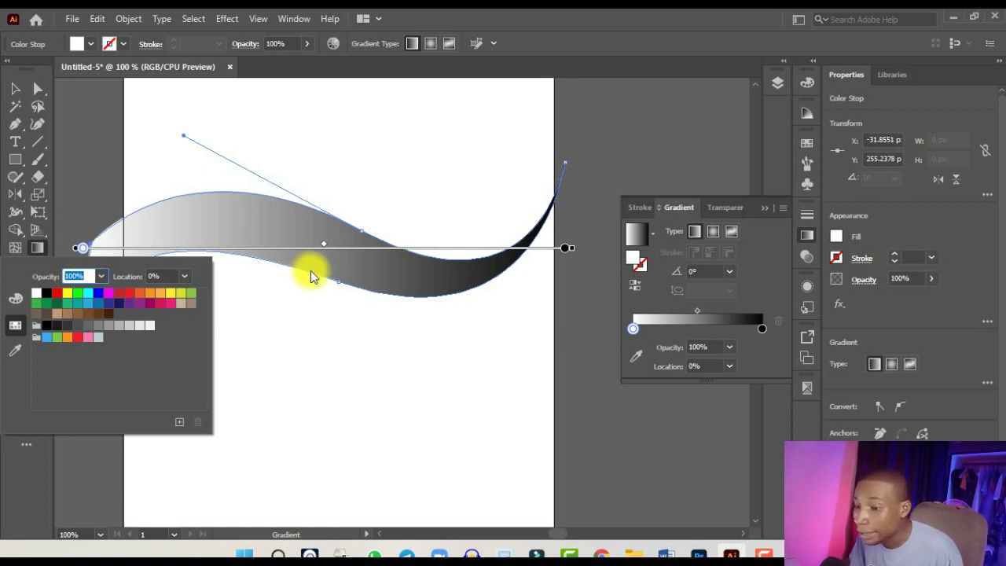
double_click(633, 329)
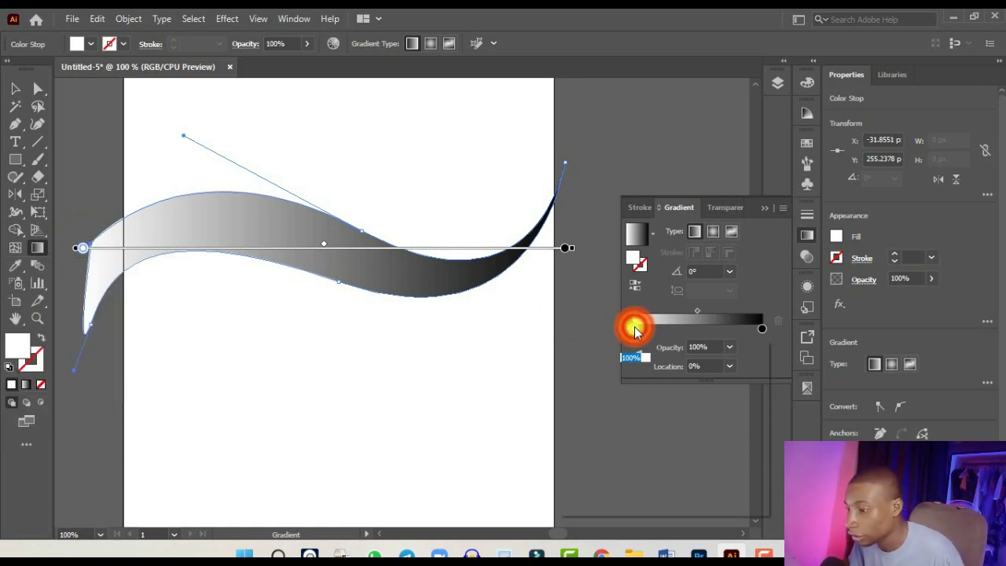
click(613, 380)
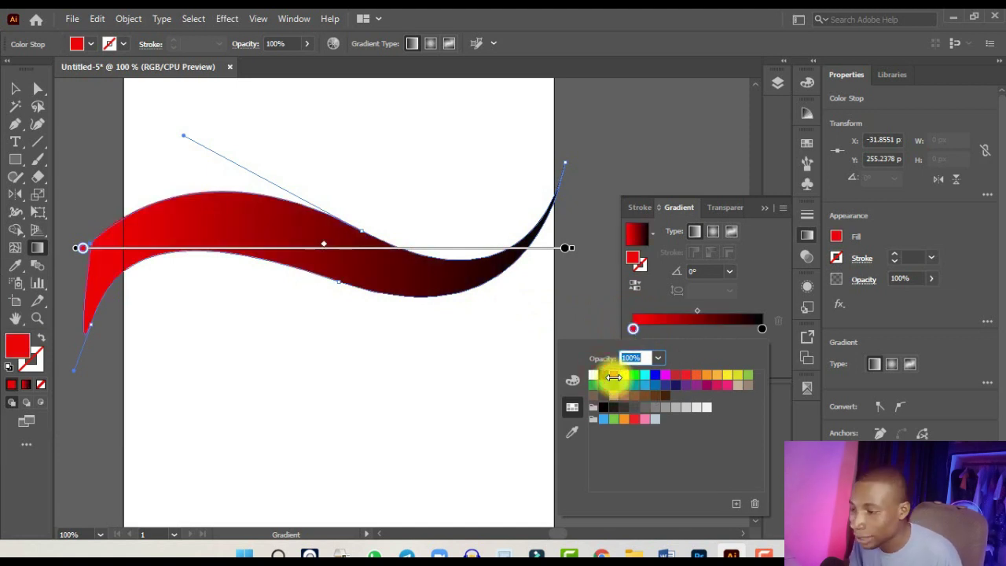
Reverse the gradient so it runs from black to red, and shift it left so black starts beyond the wave's left end.
click(633, 293)
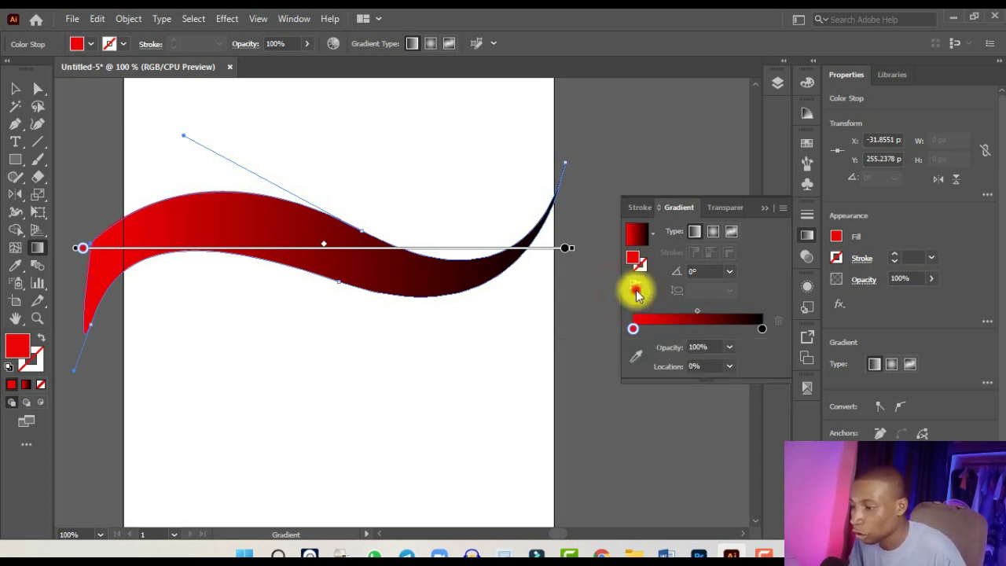
click(636, 290)
scroll(635, 289, down, 3)
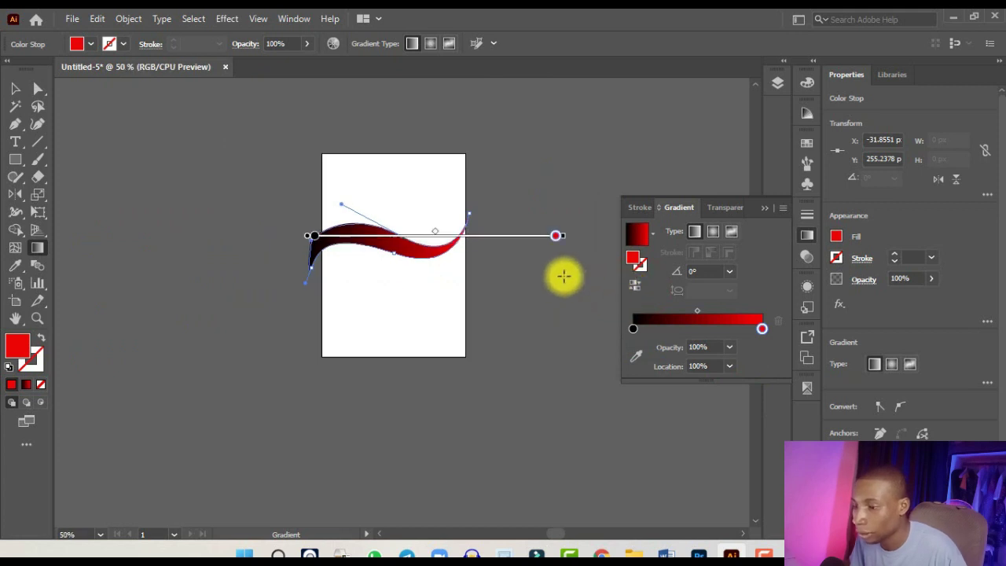
scroll(330, 236, up, 2)
drag(309, 227, 246, 236)
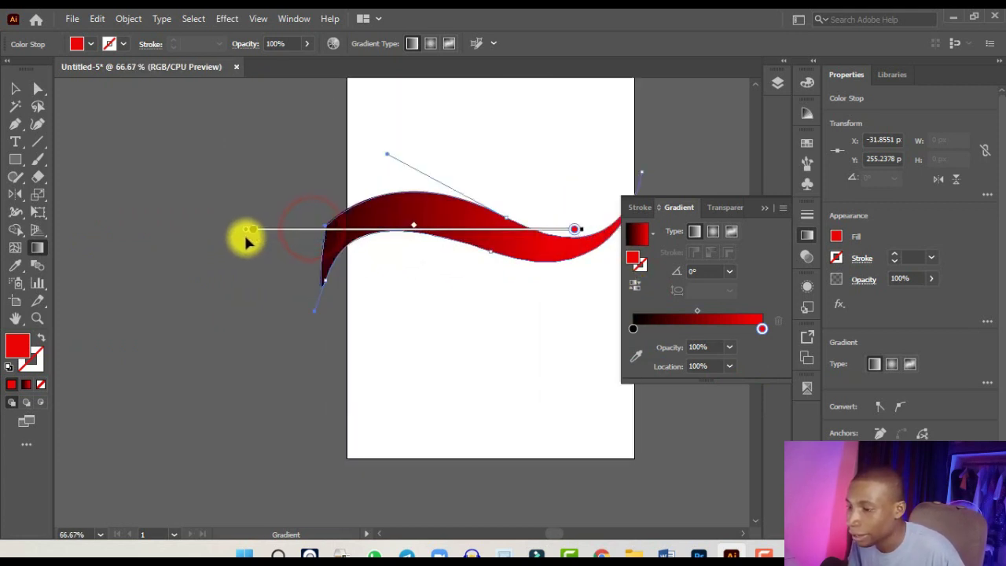
Slide the two-stop gradient further left so that red covers more of the wave.
scroll(342, 236, down, 1)
click(342, 231)
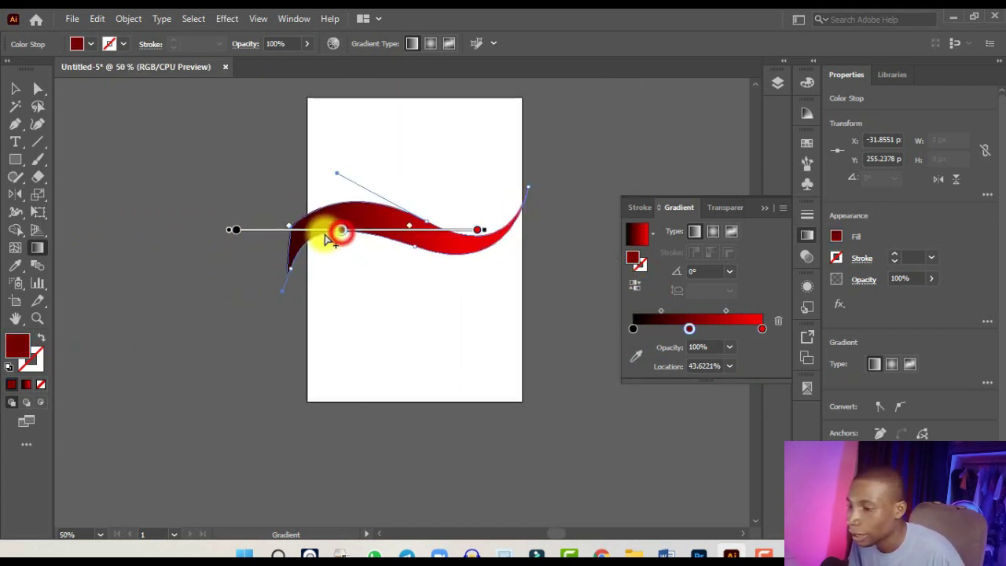
key(v)
key(g)
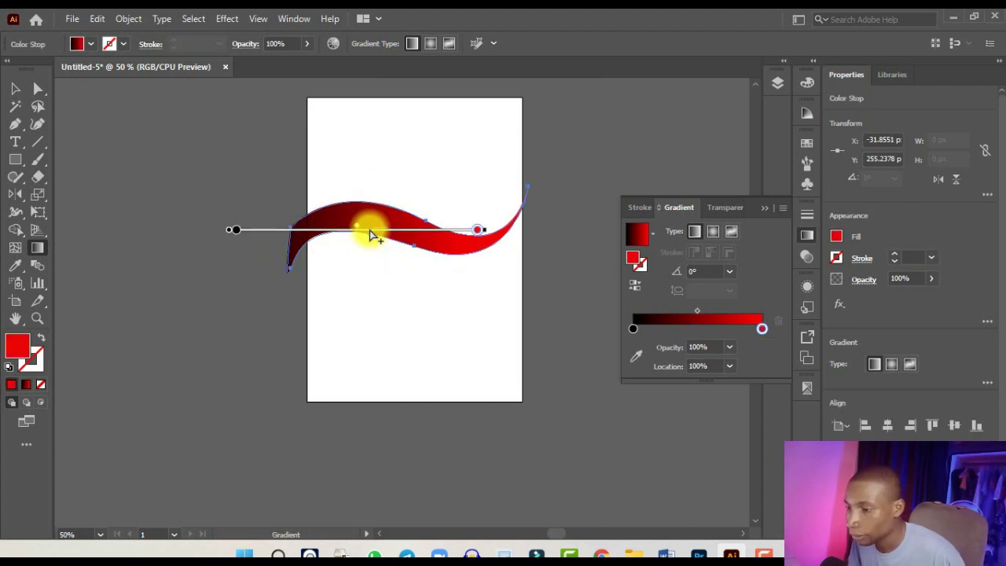
key(Delete)
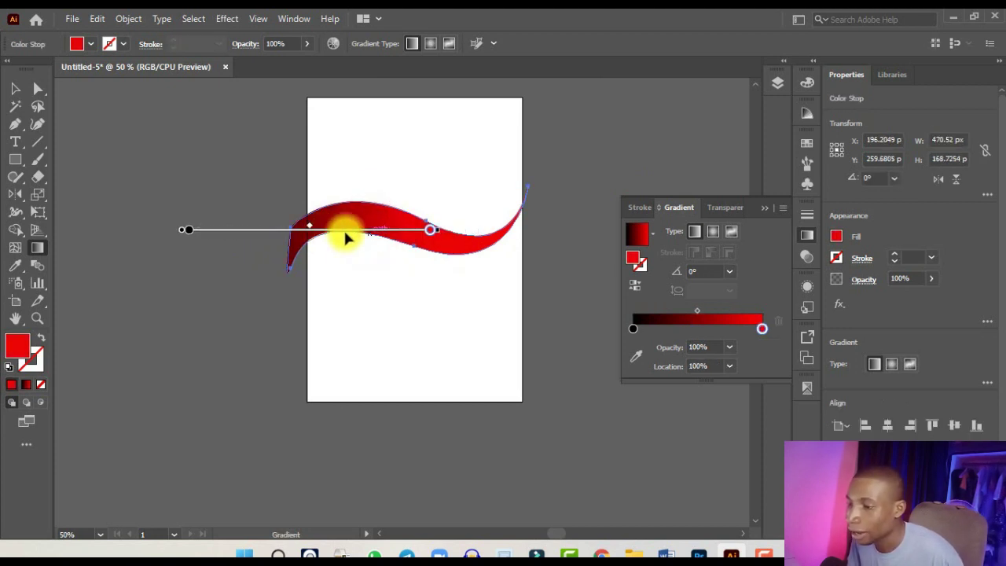
scroll(451, 235, up, 2)
scroll(452, 237, down, 3)
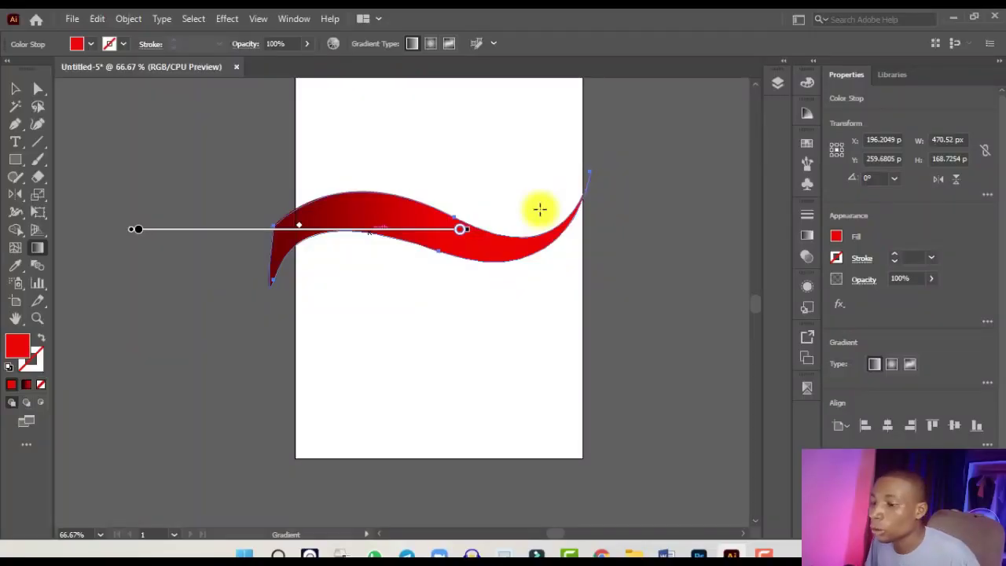
Duplicate the red wave and overlap the copy on the original, offset about 15 px lower and 6 px to the left.
click(10, 90)
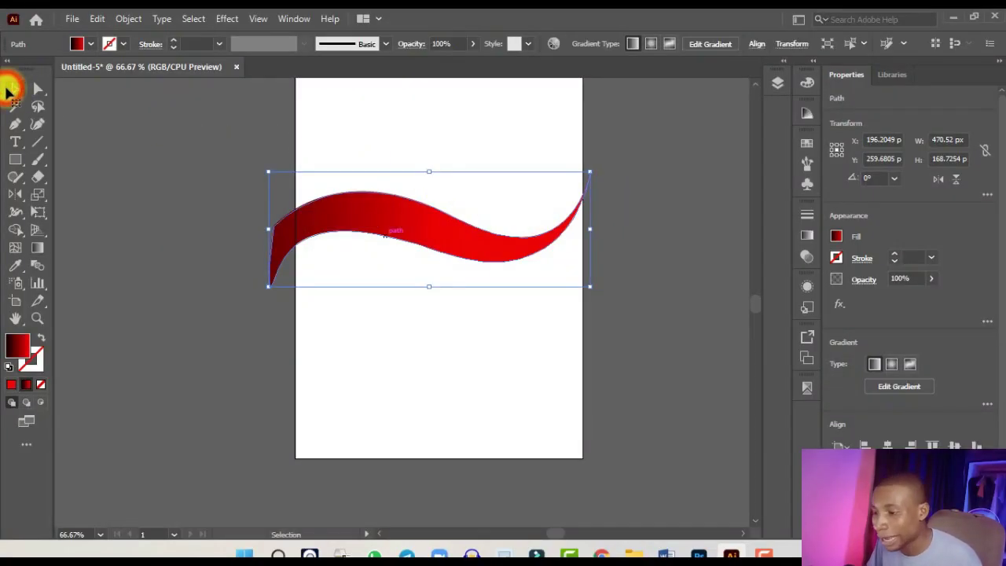
scroll(417, 222, up, 1)
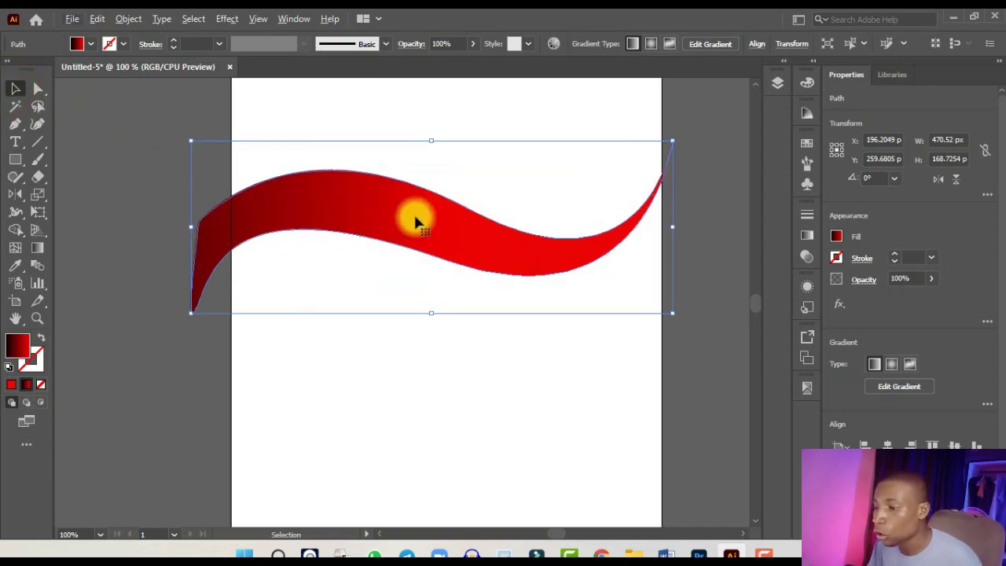
drag(417, 223, 418, 336)
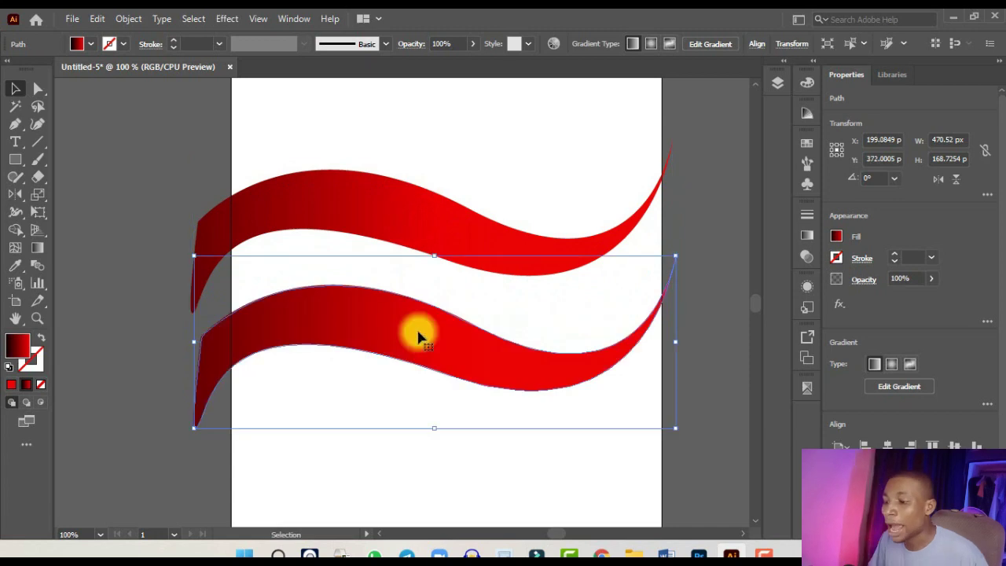
scroll(431, 334, up, 1)
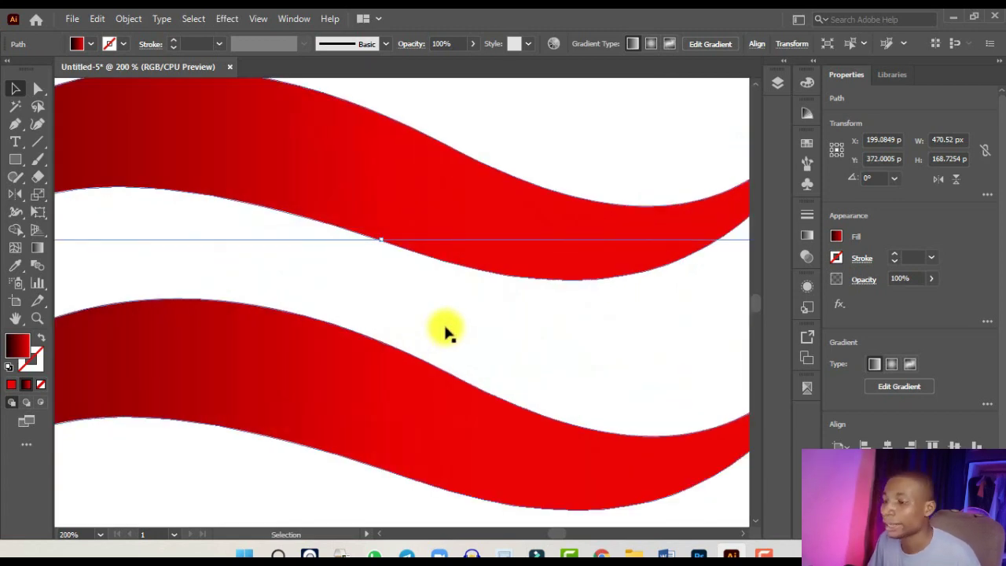
scroll(472, 327, down, 2)
scroll(504, 322, up, 1)
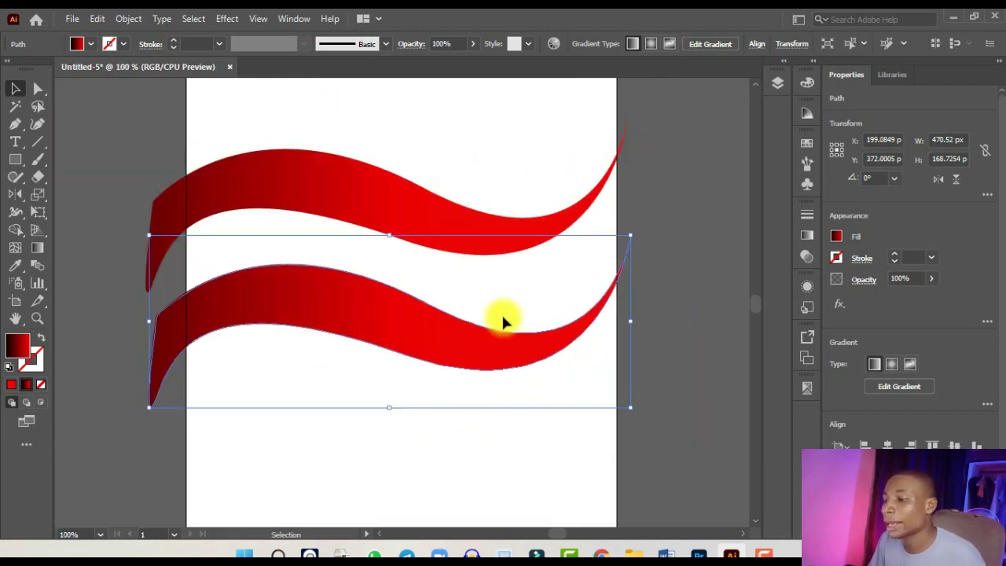
drag(471, 338, 465, 227)
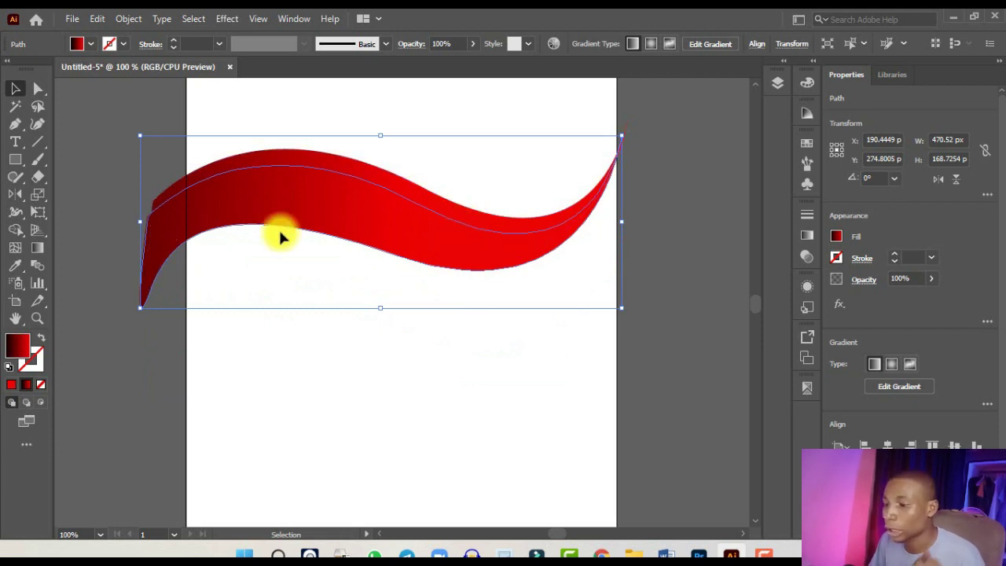
Shear the copied wave with Free Transform, pulling its left side down until it is about 194 px tall.
key(e)
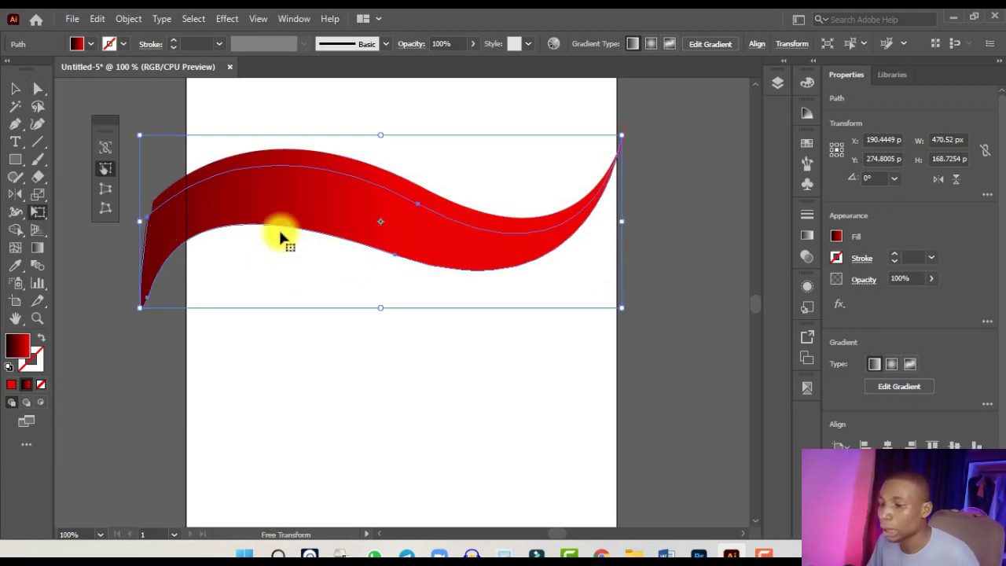
click(106, 173)
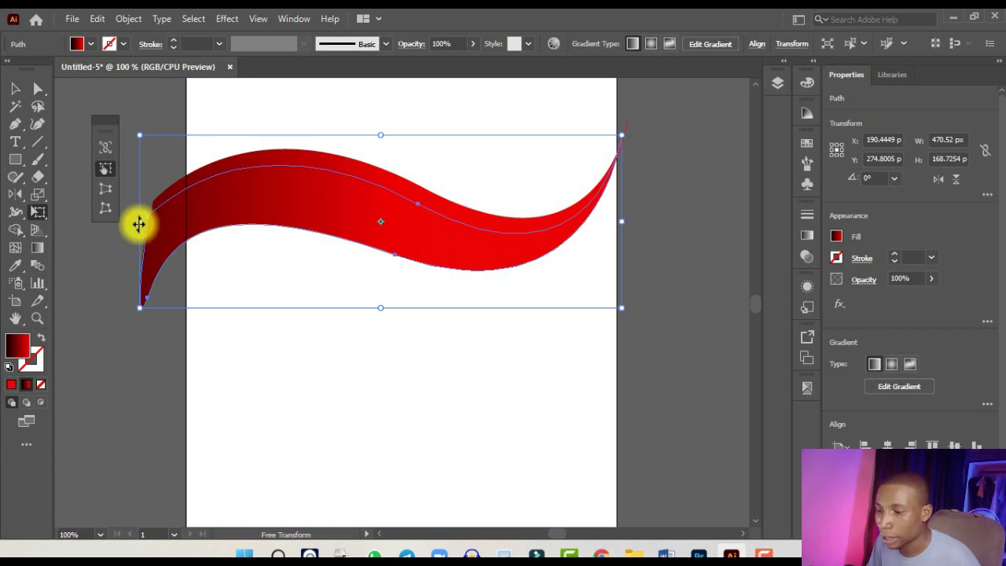
scroll(138, 224, up, 2)
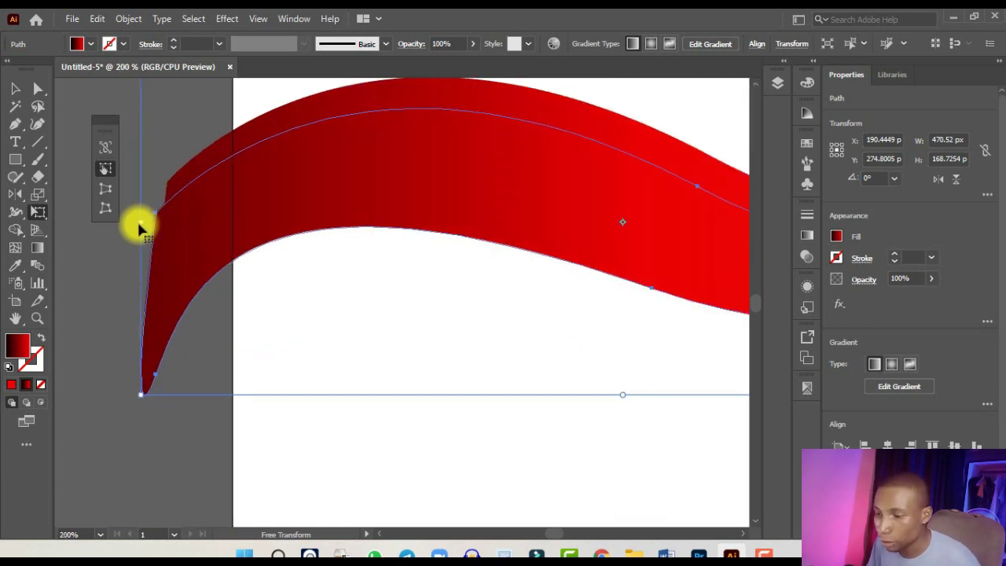
drag(138, 224, 136, 274)
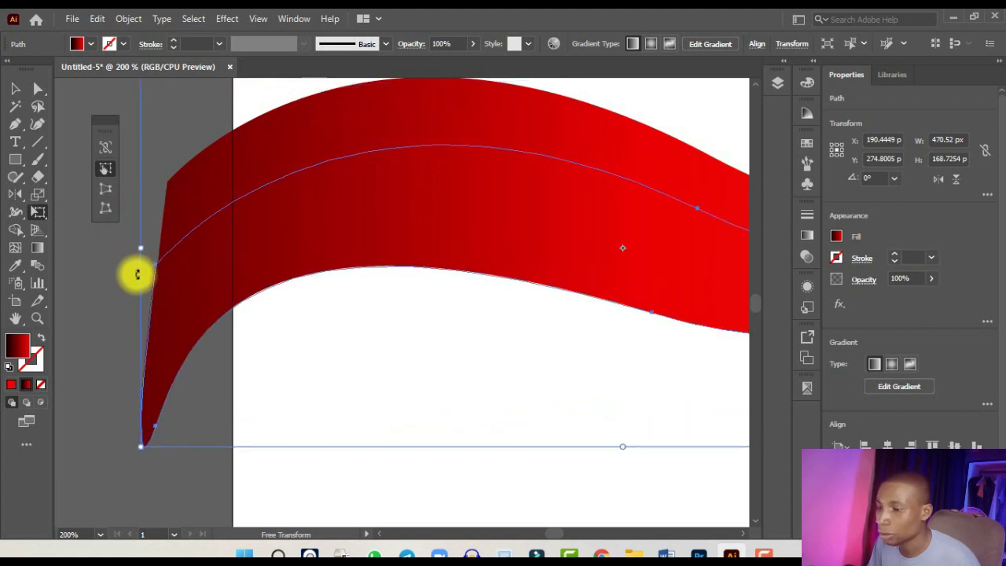
scroll(136, 273, down, 1)
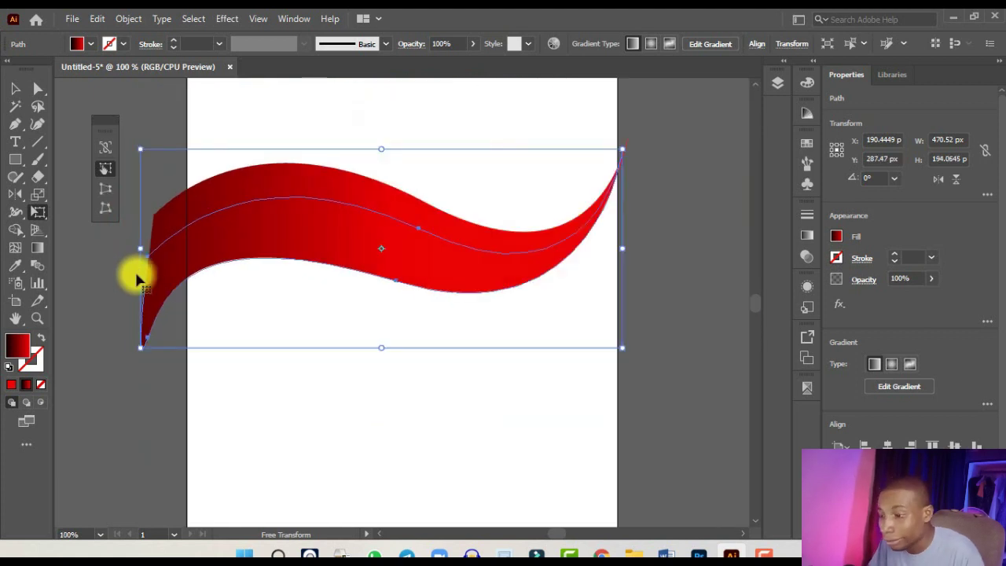
Select both overlapping waves and use Shape Builder to remove the strip of the copy that extends below the original wave.
click(14, 89)
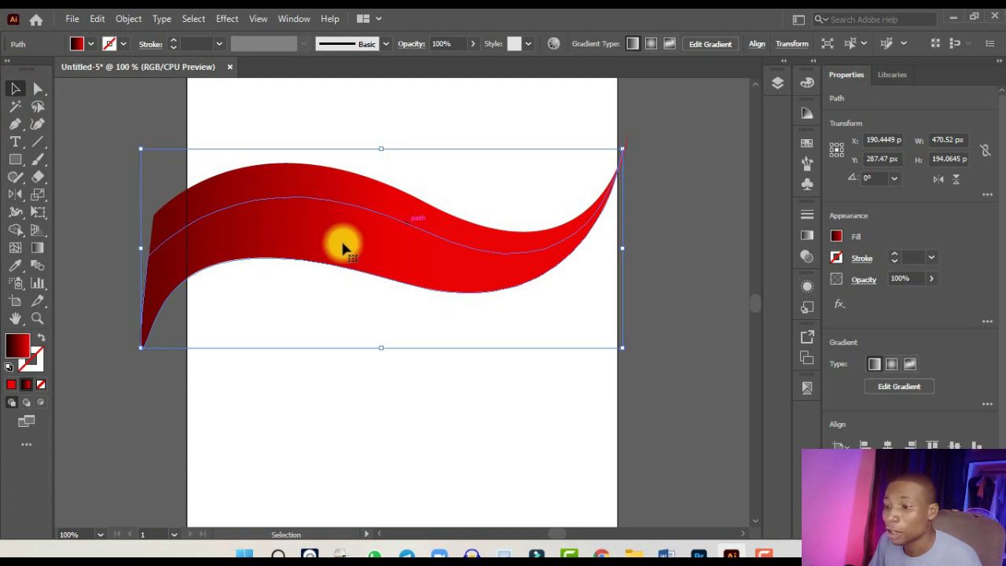
key(ctrl+minus)
click(396, 344)
drag(377, 369, 448, 157)
key(ctrl+plus)
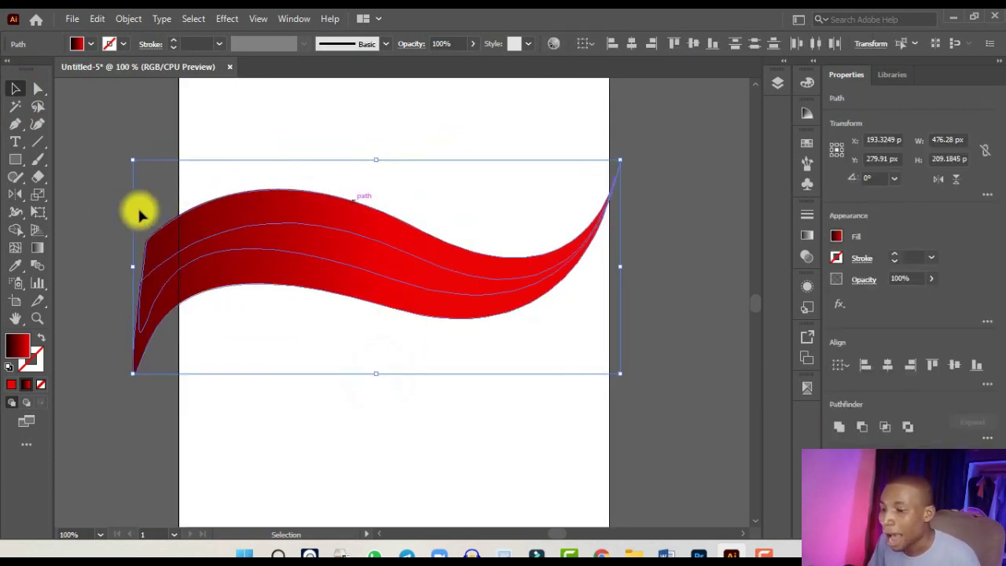
click(18, 230)
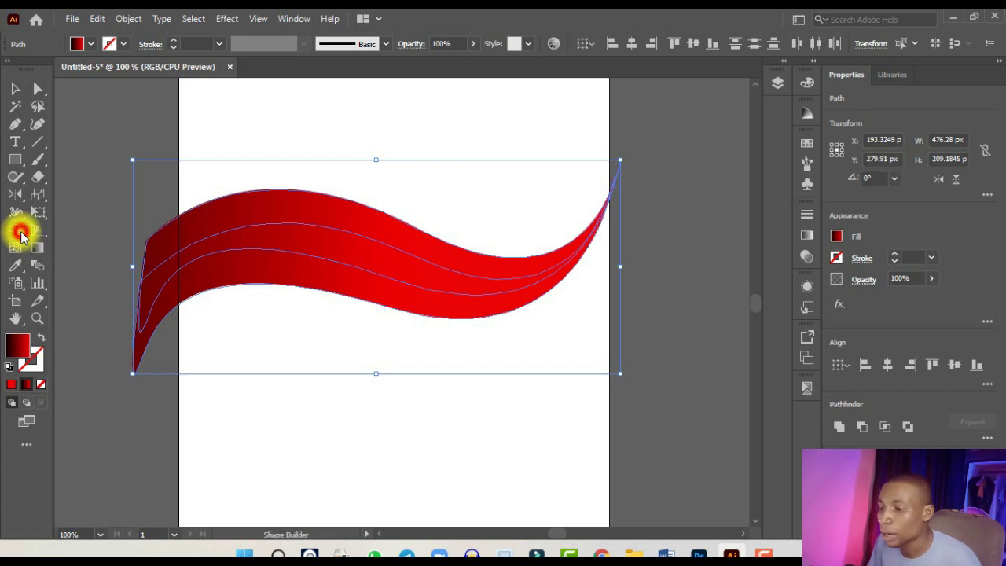
click(391, 301)
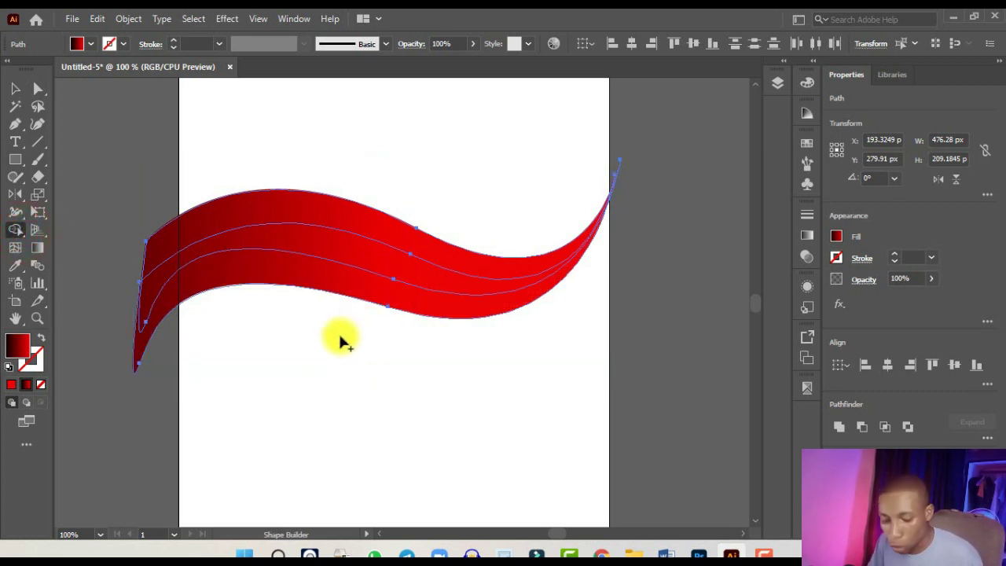
drag(296, 334, 330, 252)
key(v)
key(shift+m)
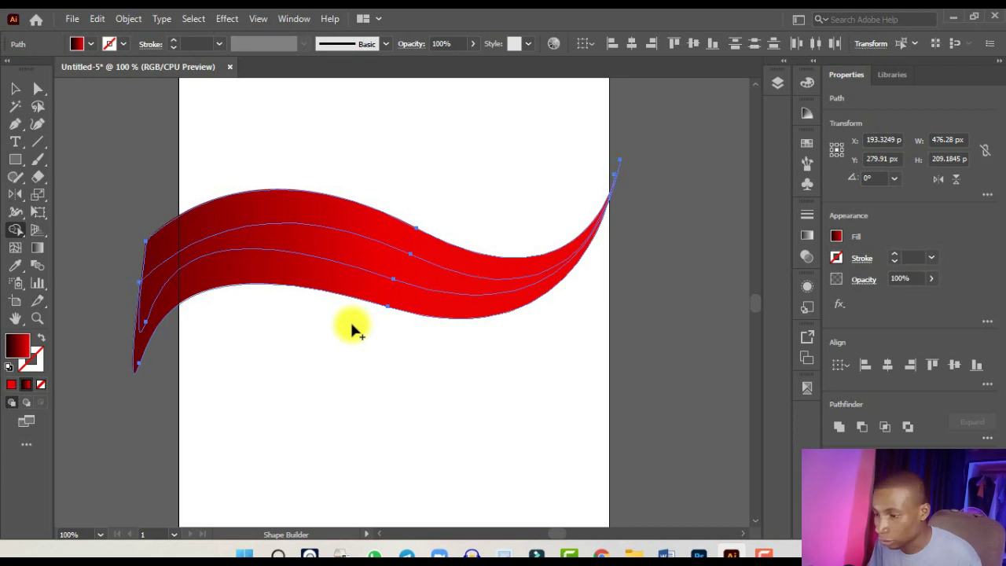
mouse_move(344, 338)
mouse_down()
mouse_move(363, 290)
mouse_move(438, 308)
mouse_up()
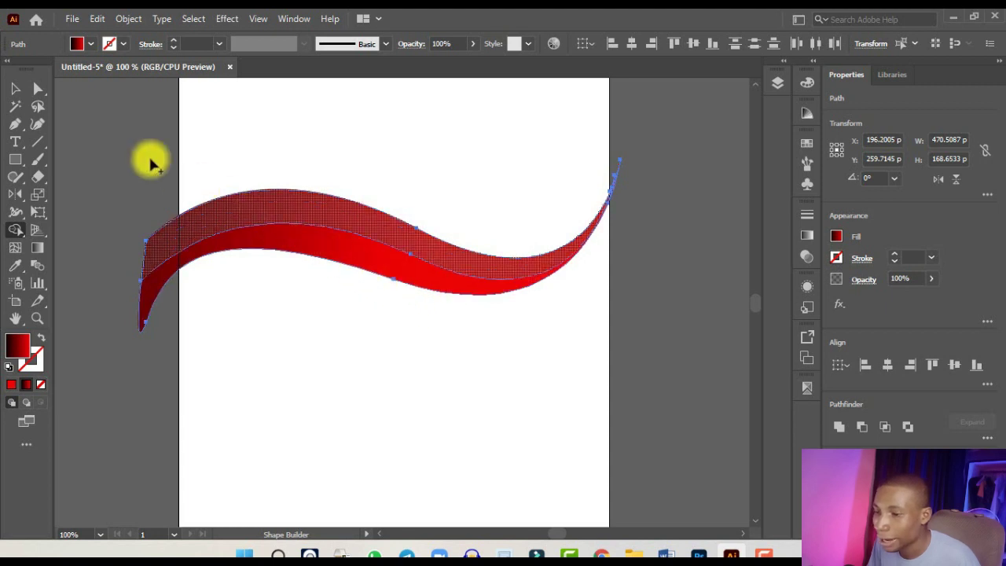
click(16, 89)
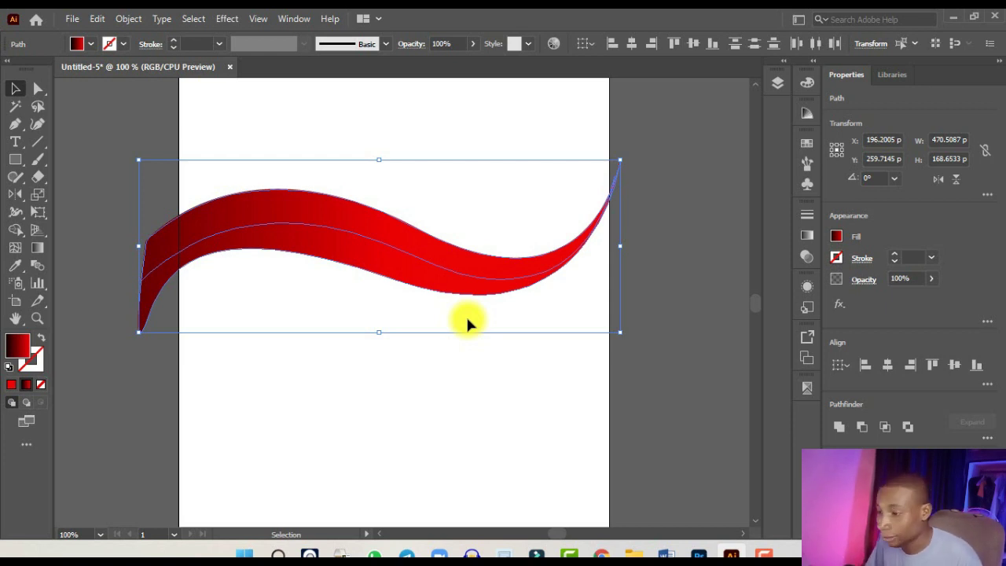
Select only the lower segment of the ribbon and reverse its linear gradient so it runs from red to black.
key(ctrl+minus)
click(402, 354)
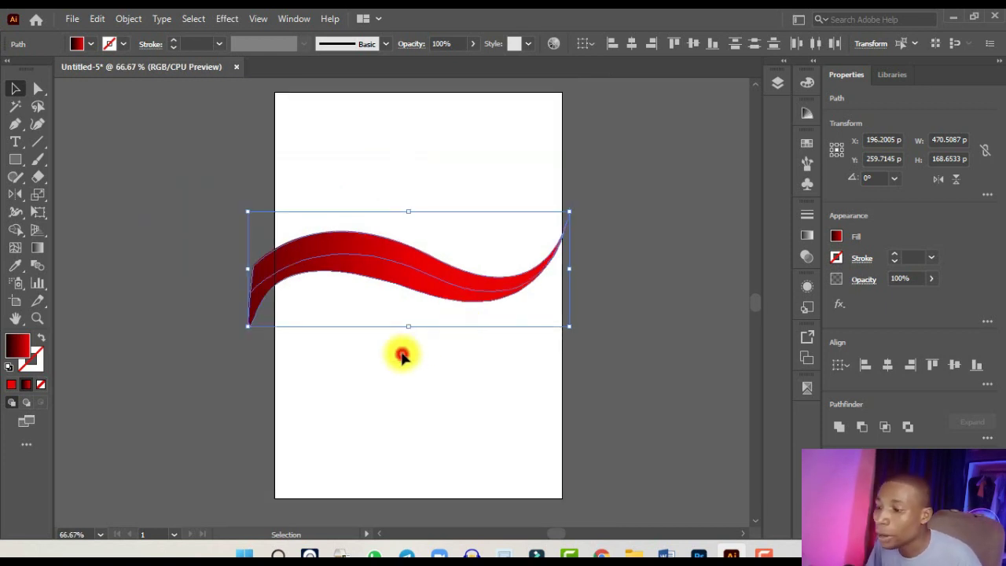
key(ctrl+plus)
click(382, 200)
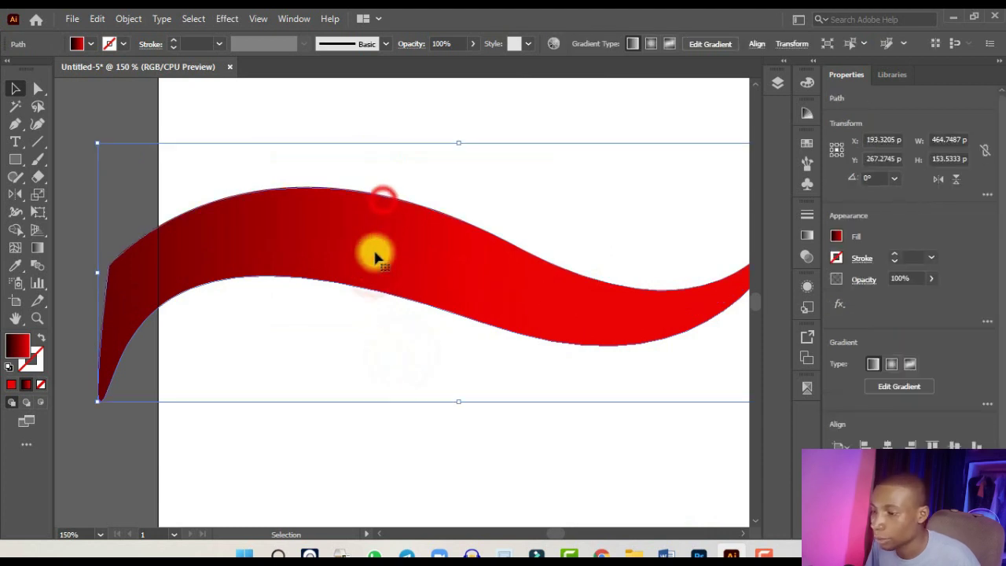
key(ctrl+minus)
click(359, 365)
key(ctrl+plus)
click(416, 263)
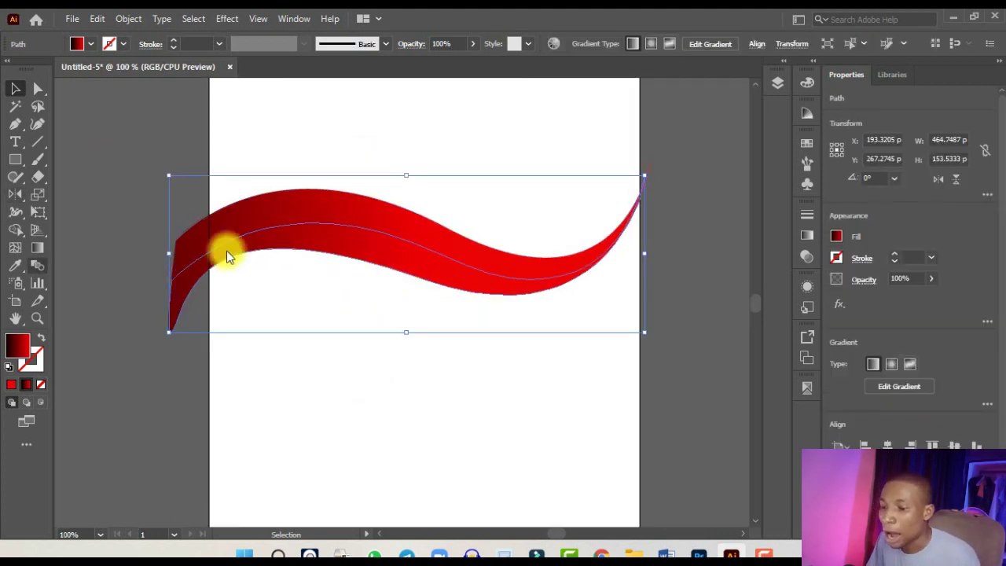
click(38, 248)
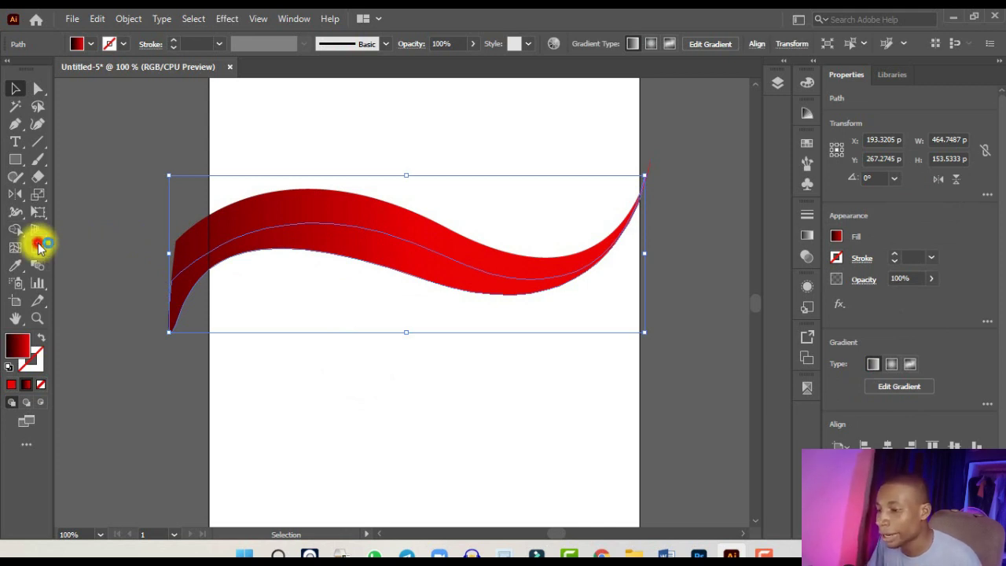
key(ctrl+minus)
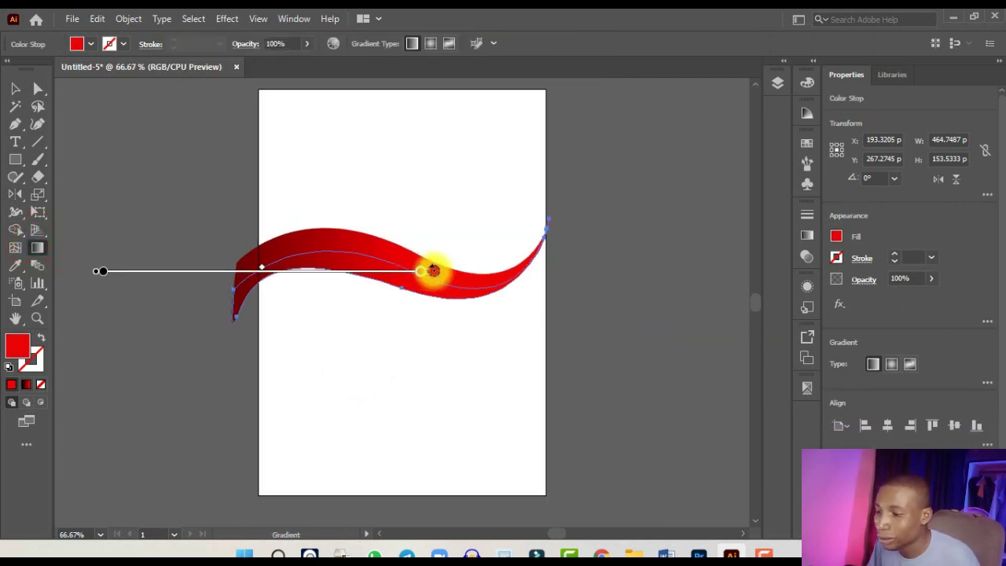
click(431, 270)
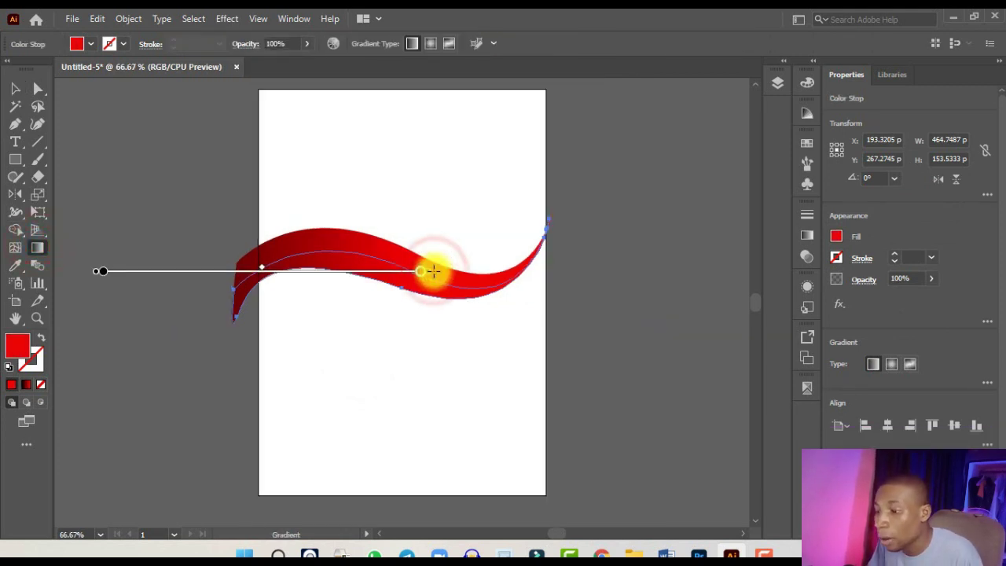
click(808, 236)
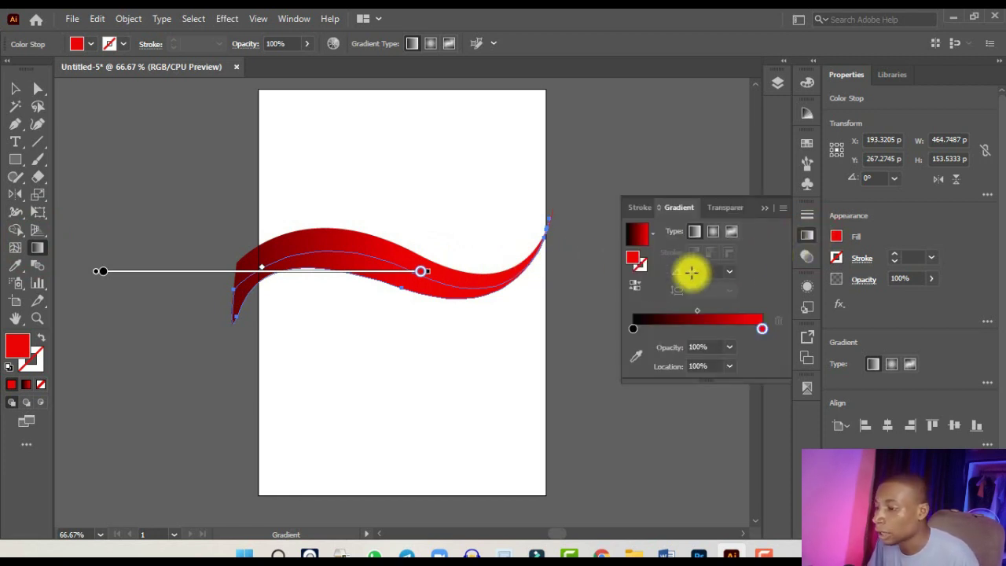
click(633, 285)
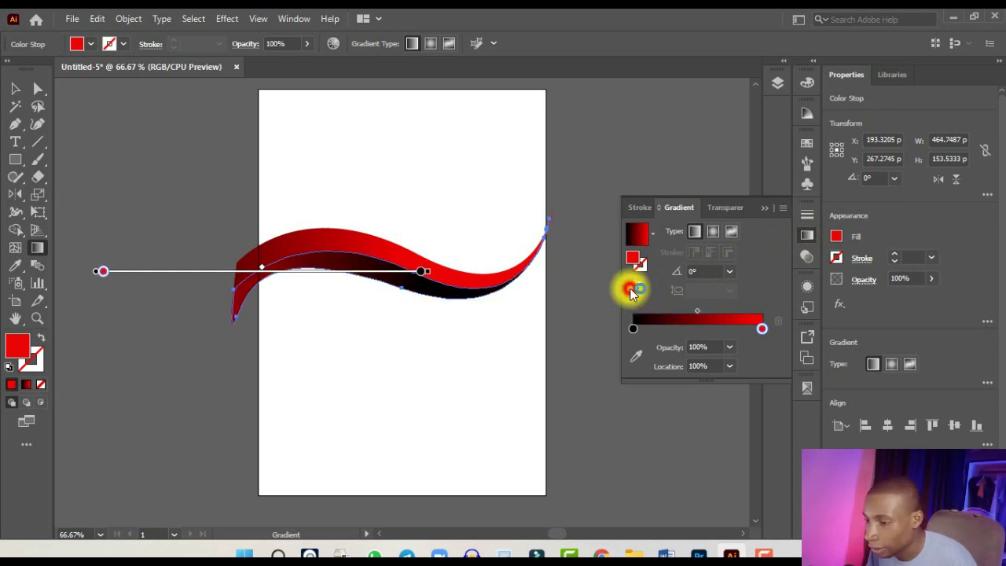
Slide the lower segment's gradient to the right so its red stop sits near the ribbon's left end.
key(ctrl+minus)
key(ctrl+minus)
key(ctrl+plus)
key(ctrl+plus)
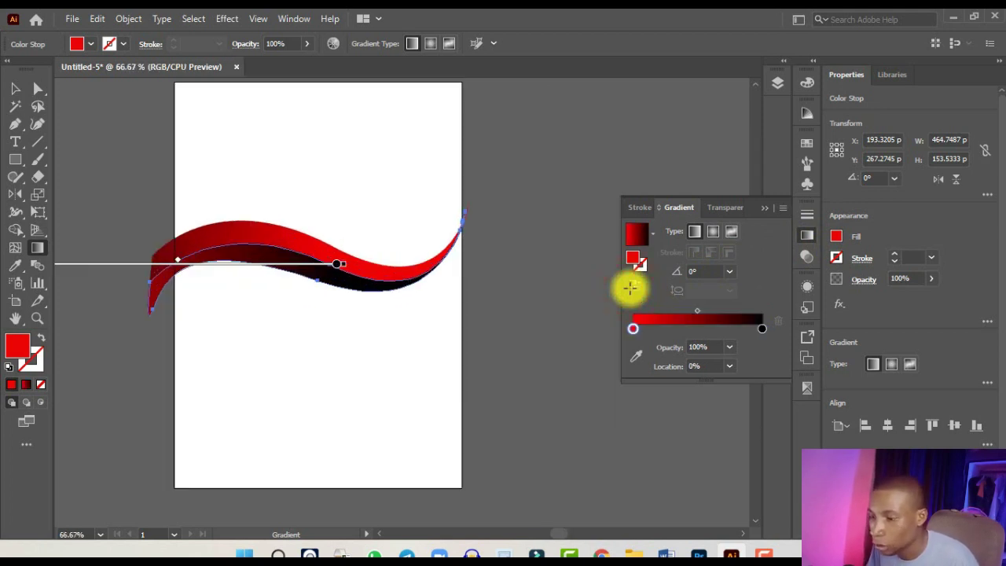
key(ctrl+minus)
drag(252, 272, 381, 275)
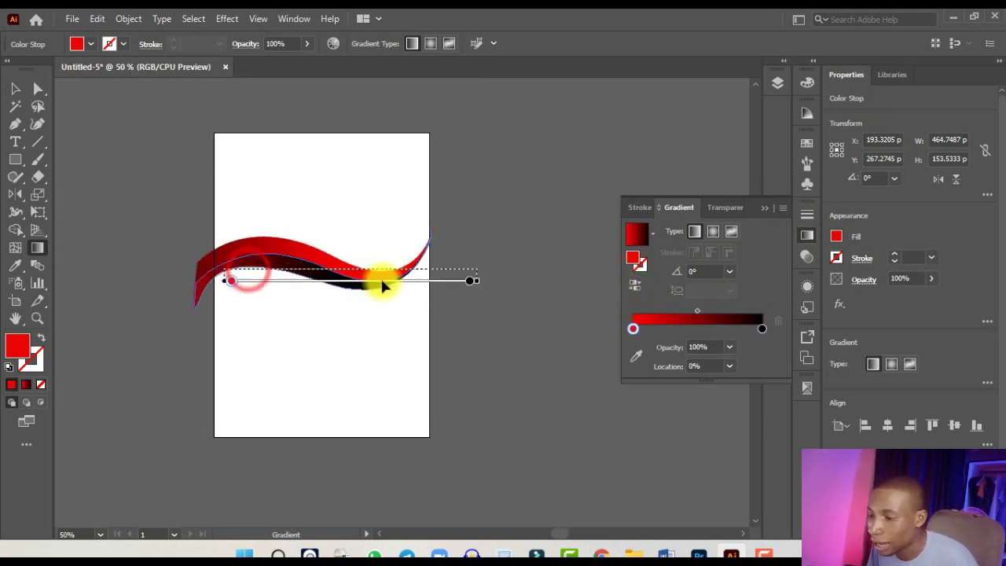
Stretch the gradient's black end further right beyond the artboard so the segment's right part stays dark red, and deselect the ribbon.
key(ctrl+plus)
key(ctrl+minus)
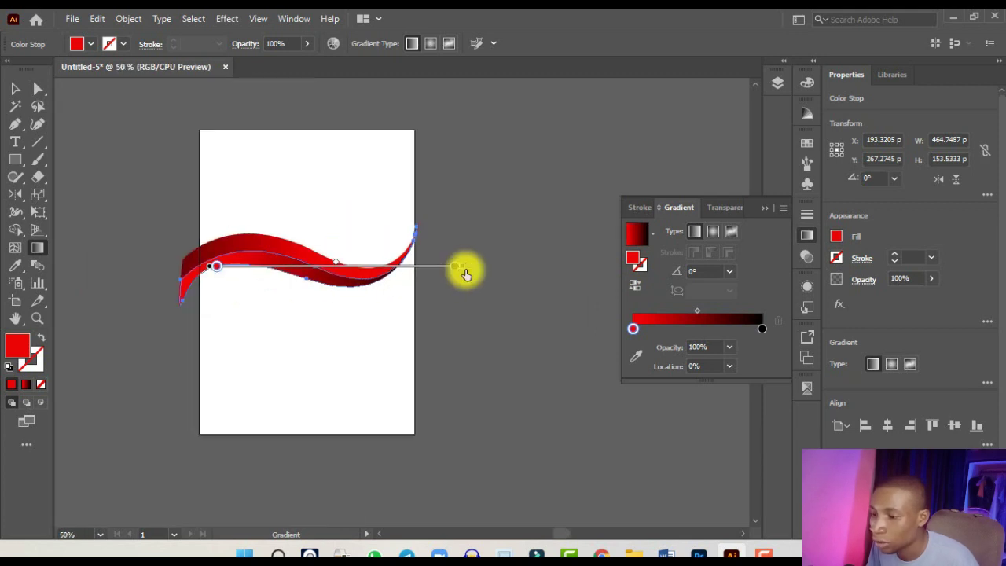
key(ctrl+plus)
drag(463, 268, 523, 267)
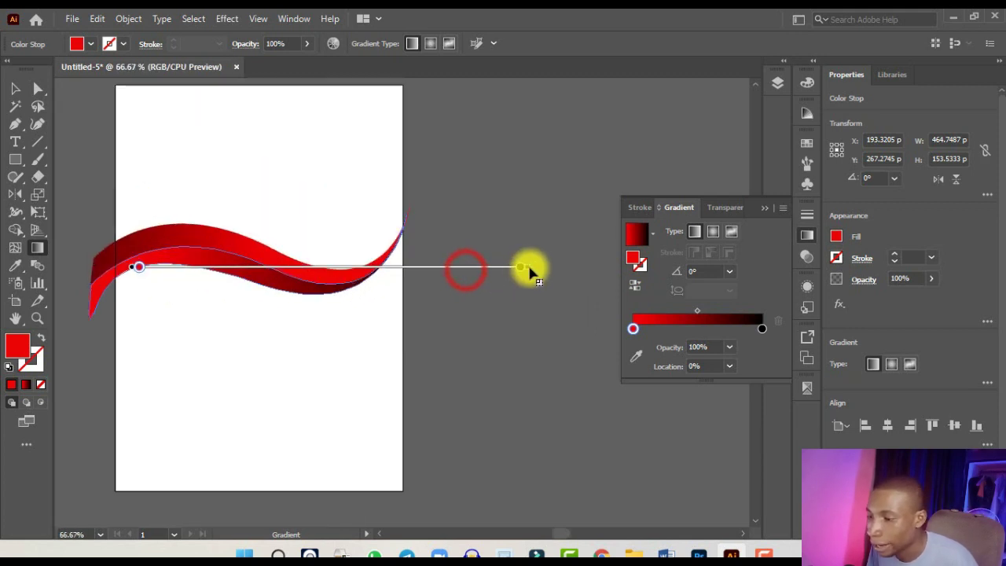
click(763, 209)
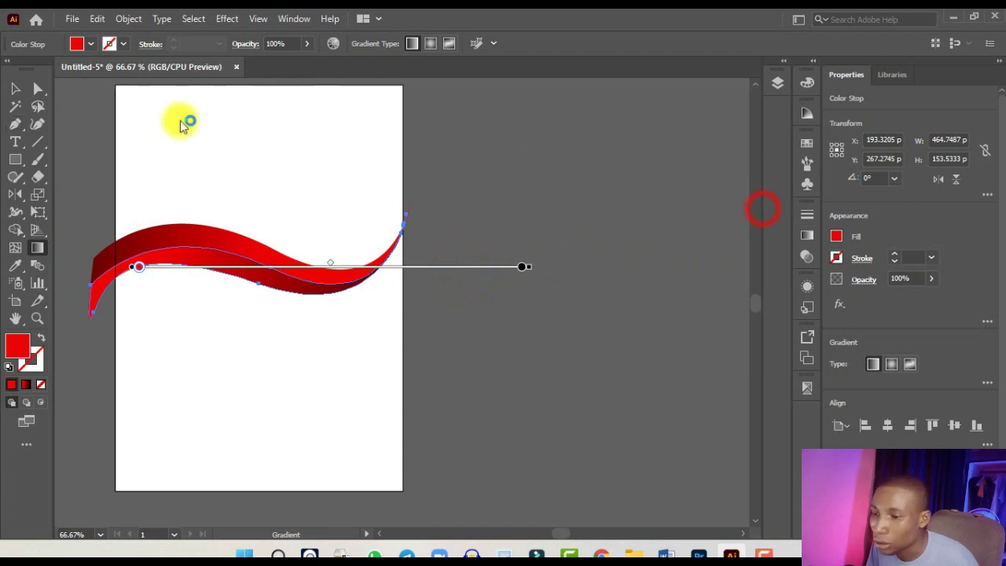
click(15, 88)
click(524, 147)
alt+scroll(542, 220, down, 2)
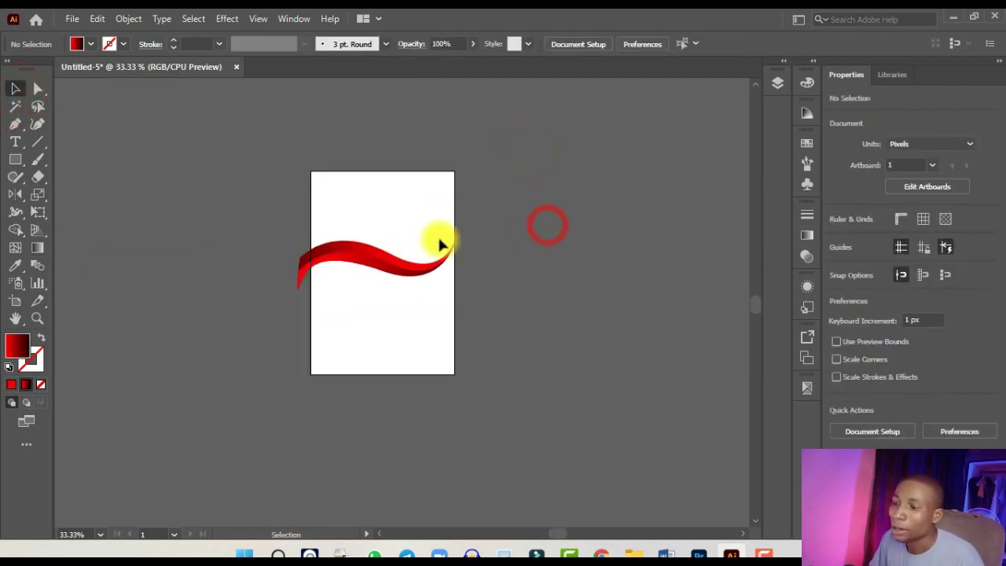
alt+scroll(388, 240, up, 2)
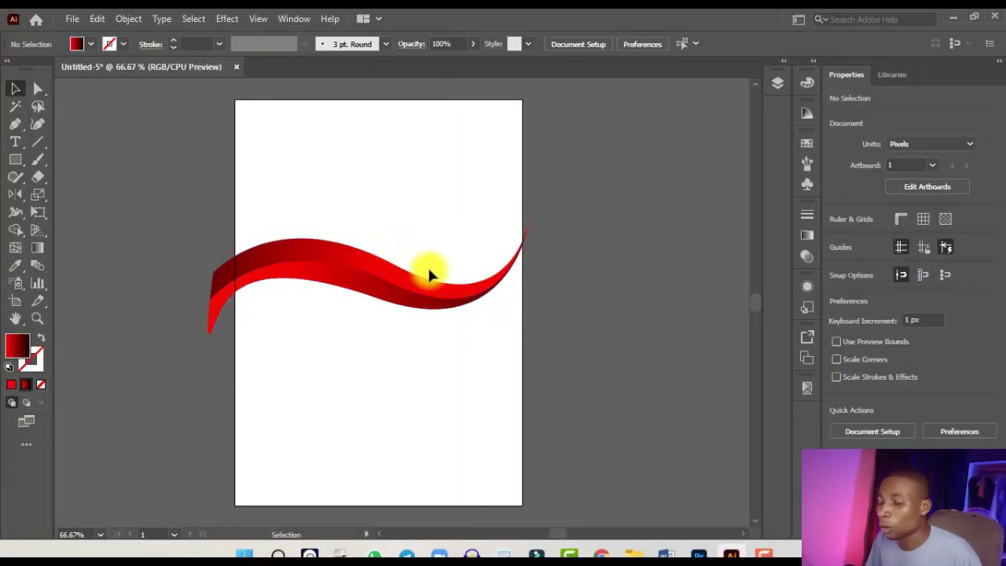
scroll(432, 275, down, 1)
scroll(442, 283, up, 1)
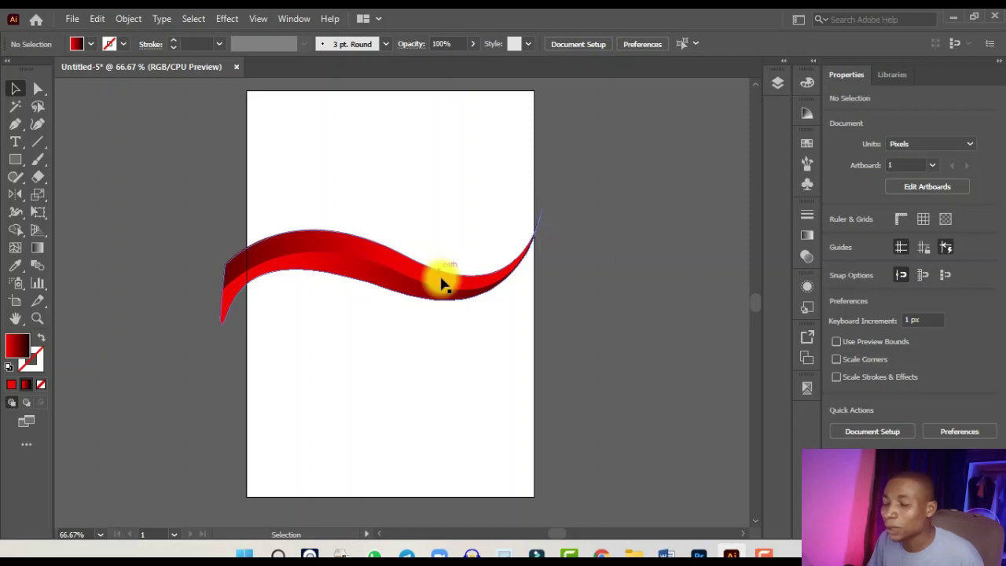
Start a Pen path of five anchor points along the middle of the ribbon from its left end, and swap its fill and stroke.
click(12, 124)
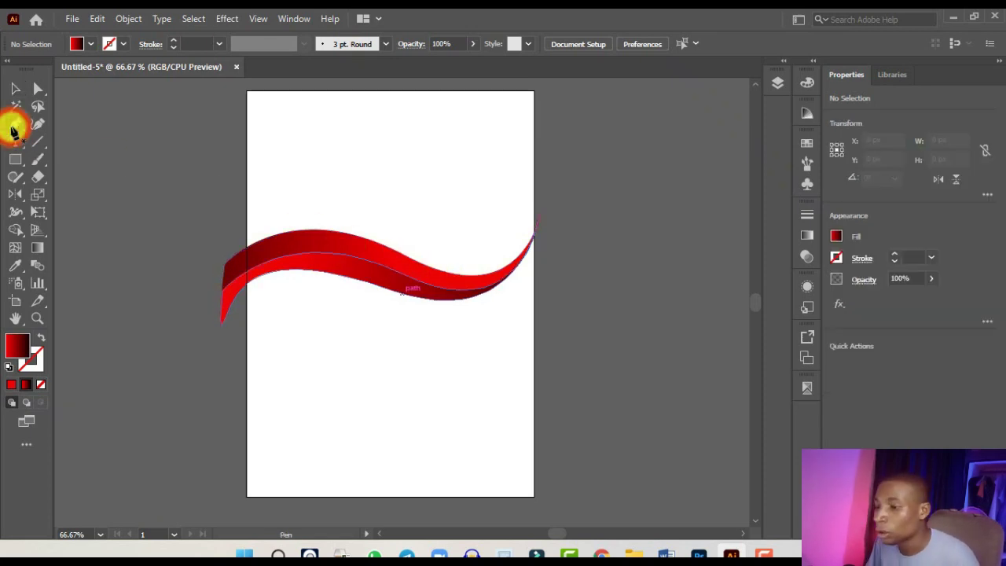
key(ctrl+equal)
key(ctrl+equal)
key(ctrl+minus)
key(ctrl+minus)
key(ctrl+equal)
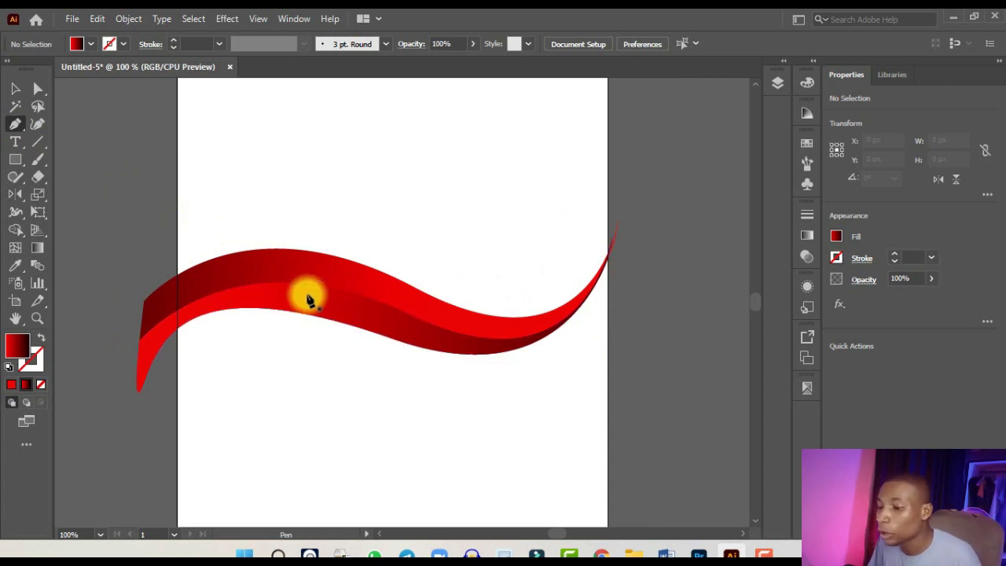
key(ctrl+equal)
key(ctrl+equal)
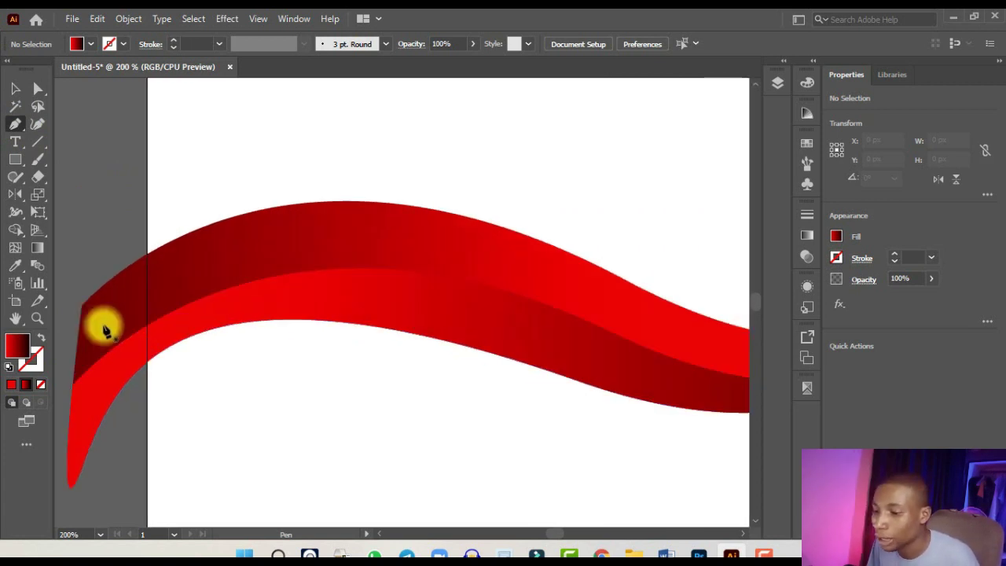
click(102, 325)
click(238, 256)
click(341, 244)
click(476, 299)
key(ctrl+minus)
key(ctrl+minus)
key(ctrl+minus)
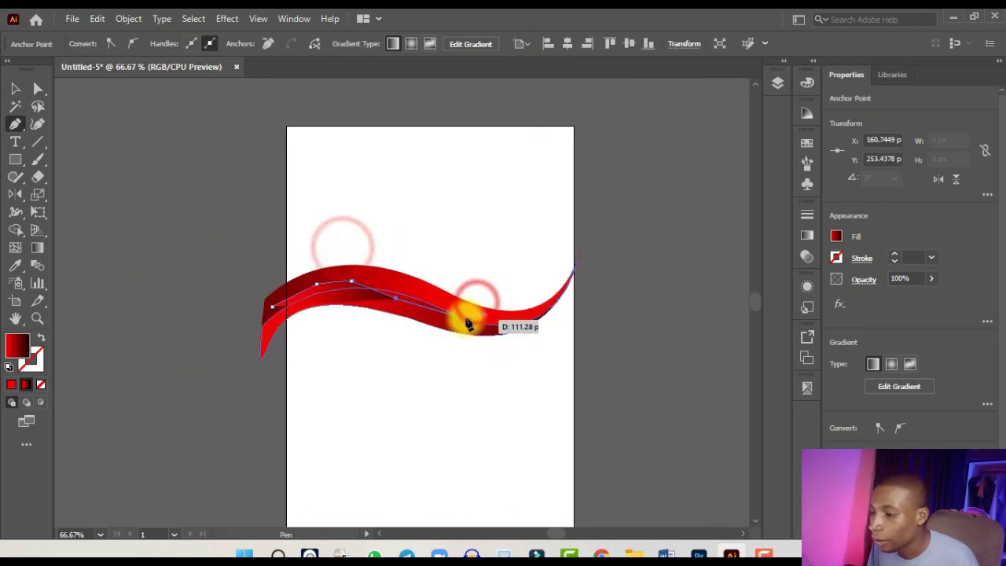
click(461, 322)
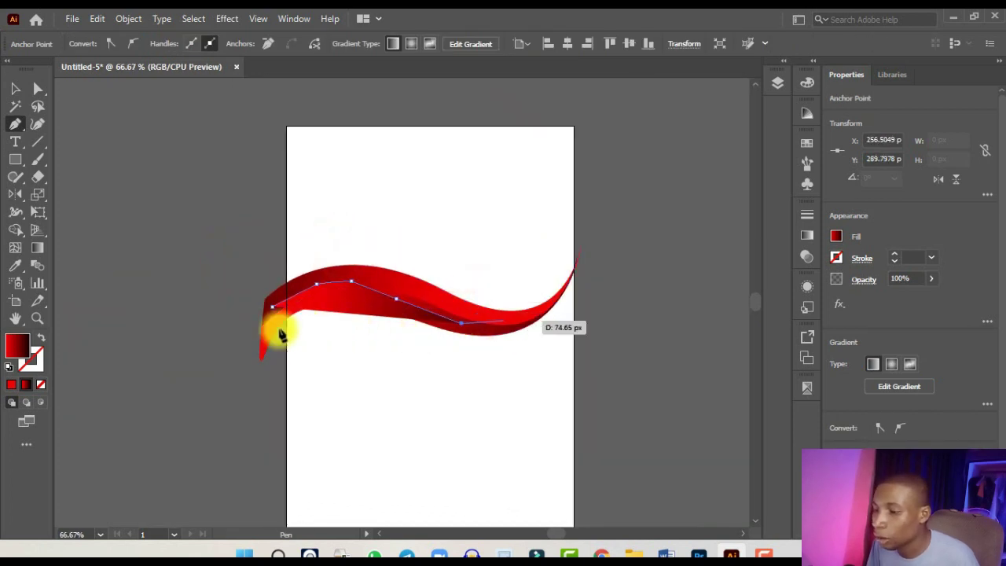
click(42, 341)
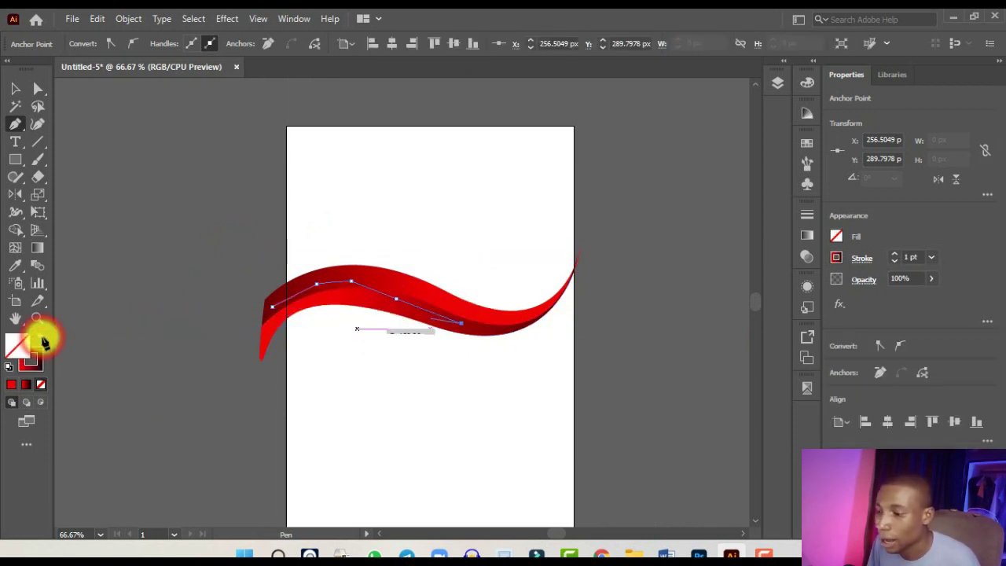
Continue the Pen path through the ribbon's lower bend and up its rising right side.
scroll(493, 294, up, 1)
scroll(45, 340, up, 2)
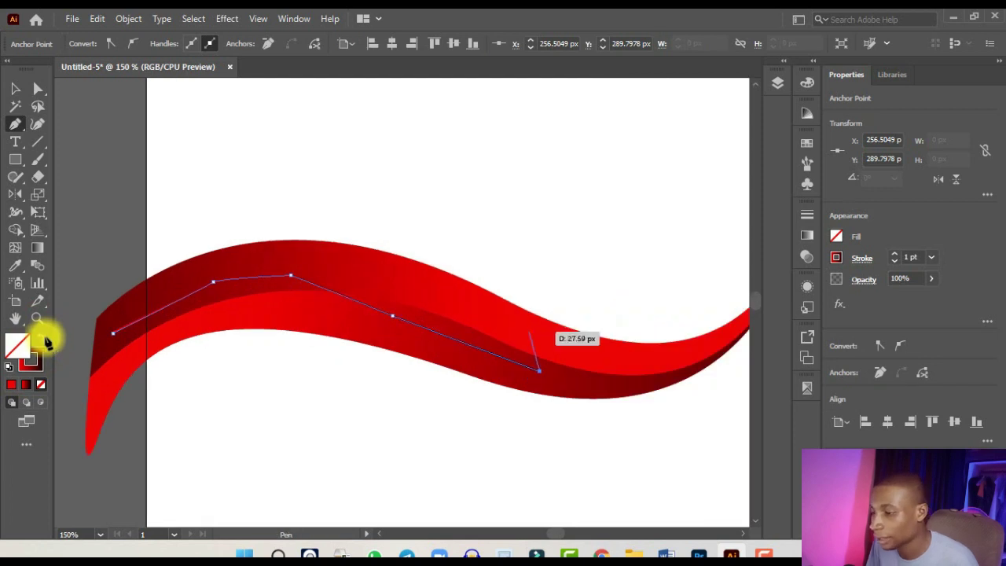
scroll(243, 341, down, 3)
scroll(370, 348, up, 5)
drag(367, 343, 403, 346)
click(455, 339)
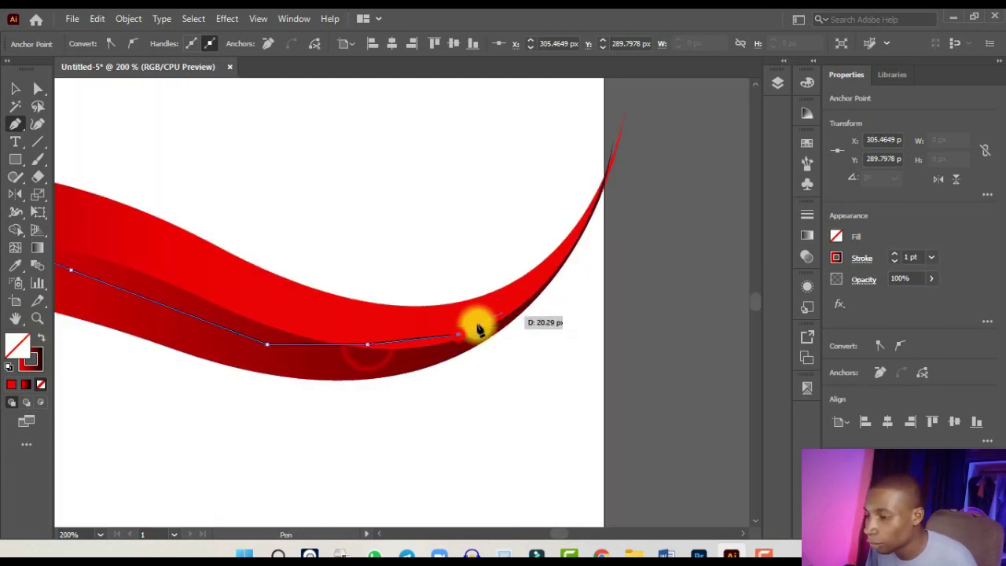
click(511, 309)
scroll(539, 278, up, 3)
click(536, 278)
click(616, 185)
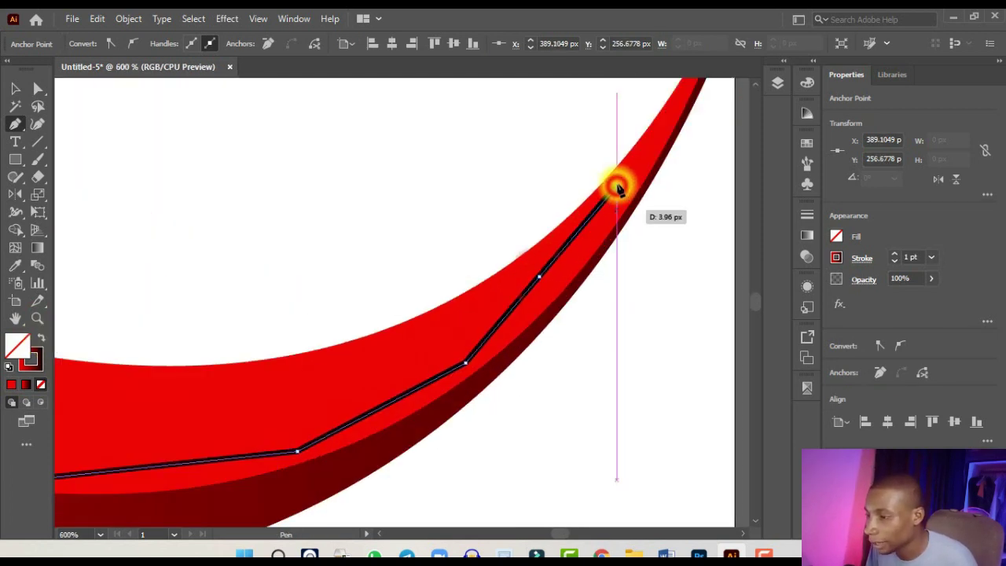
Extend the Pen path along the ribbon's narrow right tip to just outside the artboard's right edge.
scroll(613, 202, down, 2)
scroll(612, 213, up, 3)
click(611, 218)
scroll(612, 224, down, 1)
scroll(598, 225, down, 2)
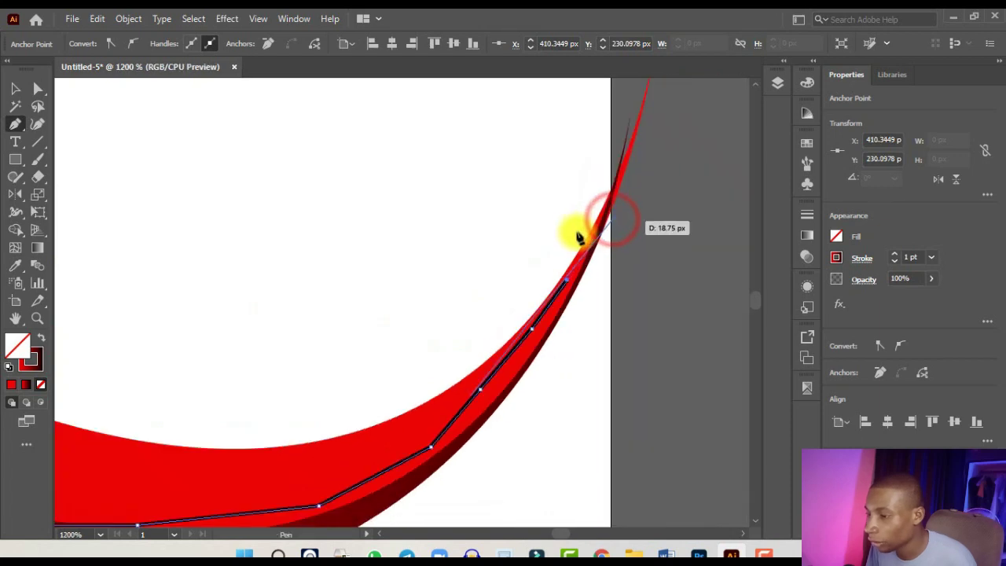
scroll(568, 231, up, 2)
click(569, 232)
Route the Pen path outside and above the artboard, down past its left side, and close it at the starting anchor on the ribbon.
scroll(621, 157, down, 1)
scroll(628, 154, down, 2)
drag(622, 159, 427, 184)
scroll(641, 157, down, 2)
scroll(515, 182, up, 2)
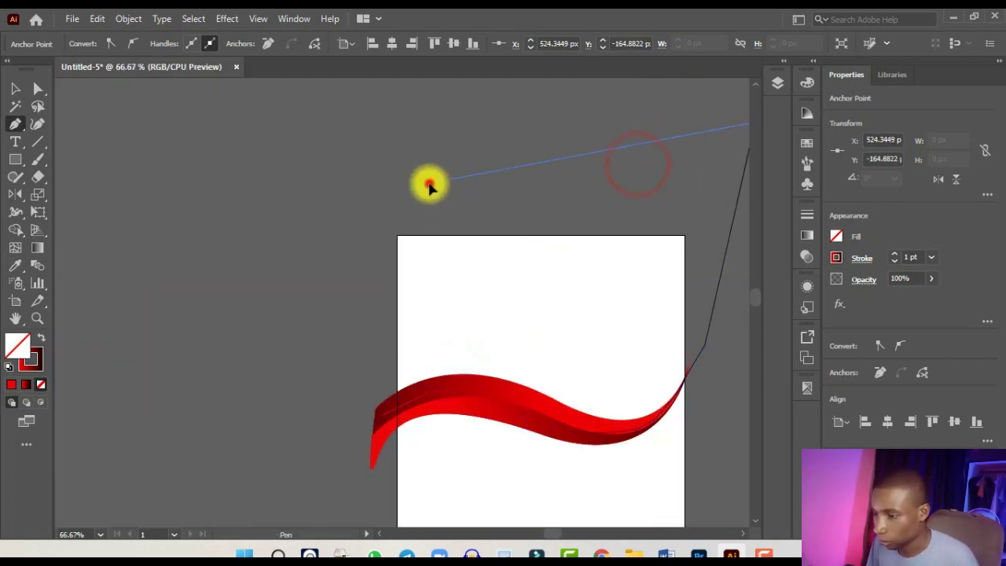
drag(354, 247, 390, 422)
scroll(358, 291, up, 2)
scroll(391, 425, down, 2)
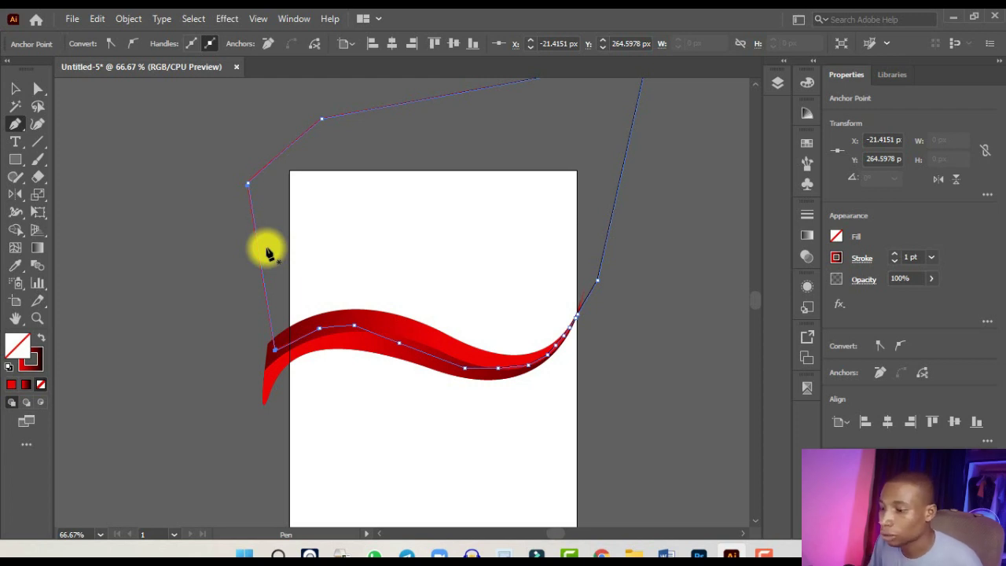
Swap the closed Pen shape's fill and stroke, and change its fill to a light grey swatch.
click(16, 88)
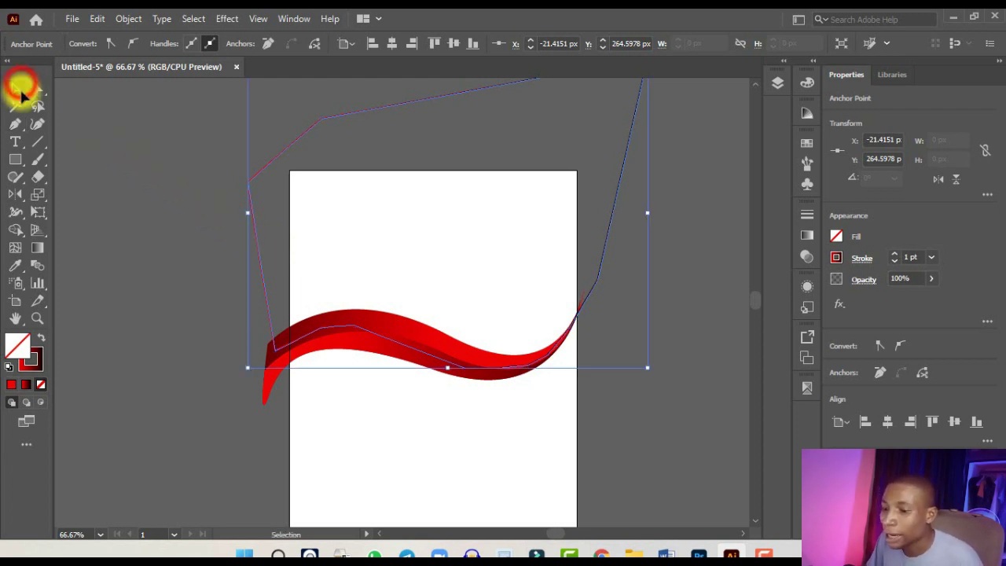
click(40, 341)
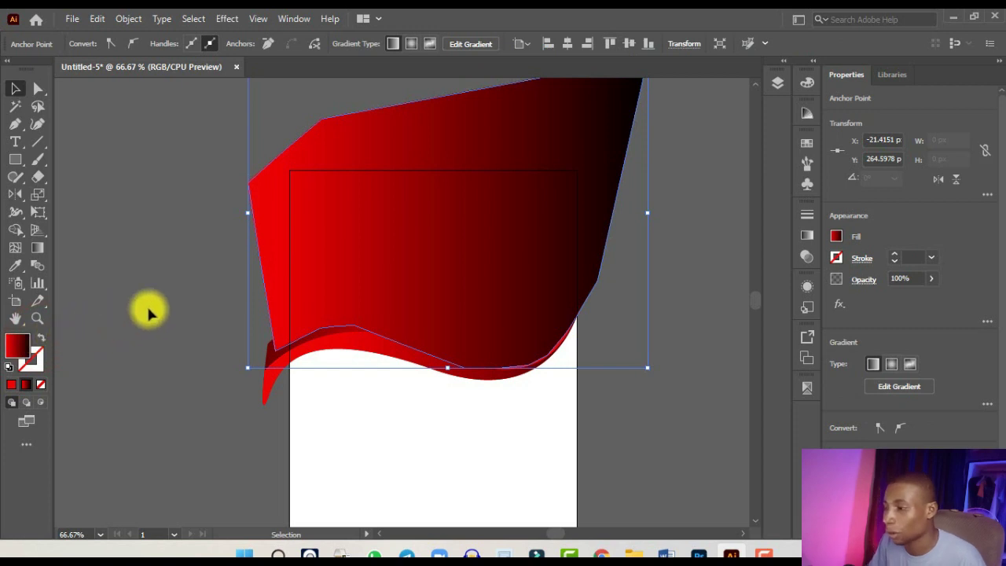
click(806, 143)
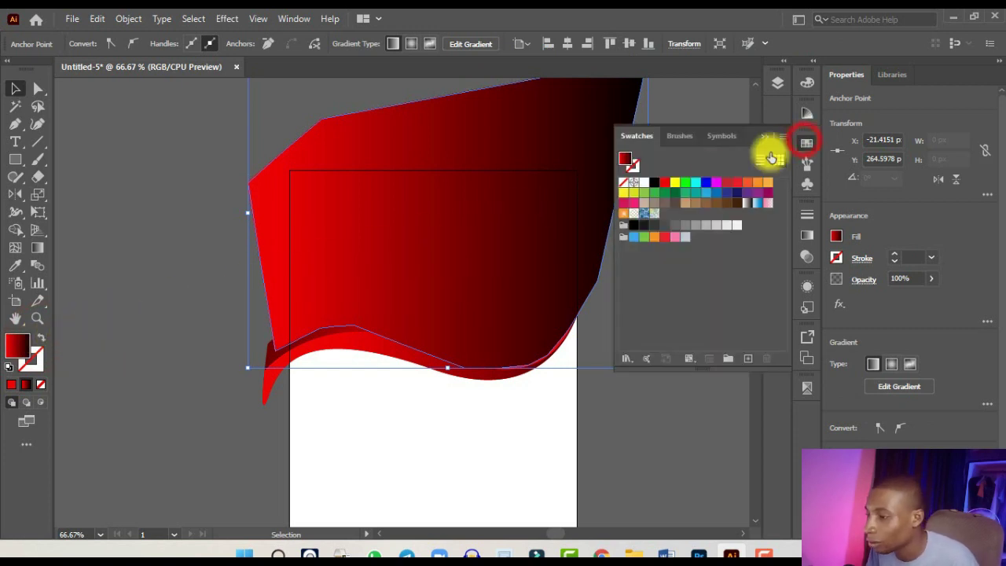
click(664, 193)
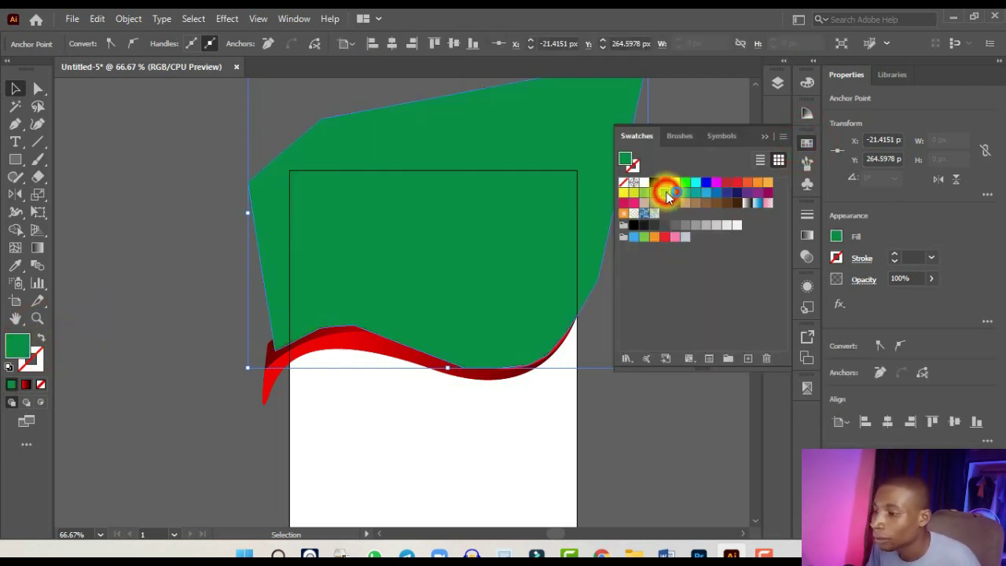
click(714, 226)
click(763, 136)
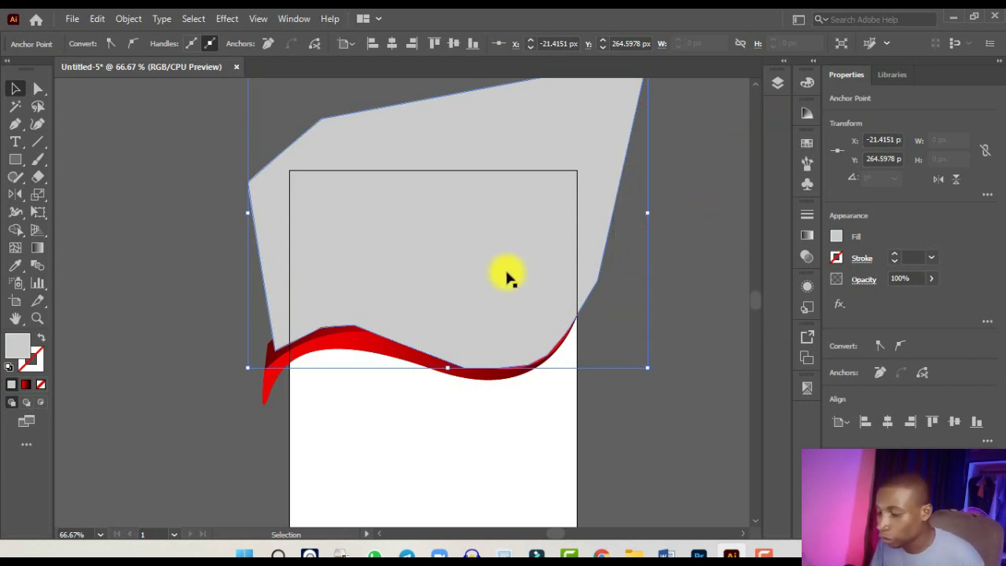
Send the grey shape to the back, behind the red ribbon, and deselect it.
key(a)
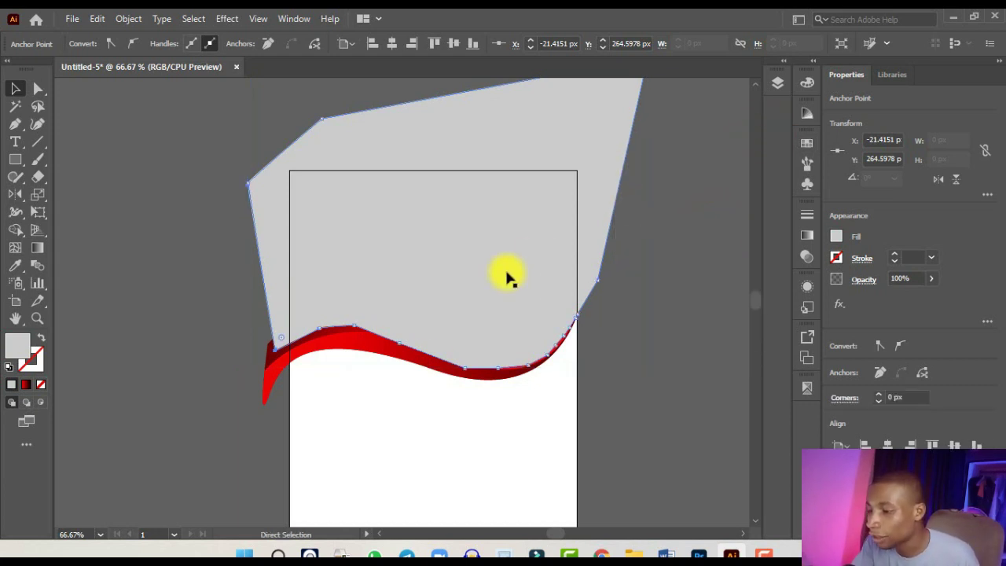
key(ctrl+shift+bracketleft)
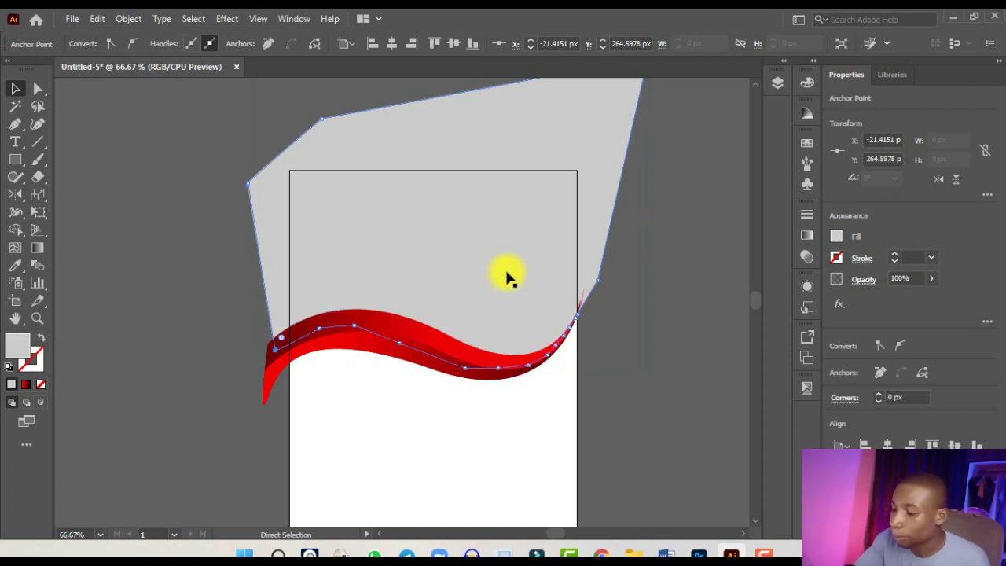
key(v)
key(ctrl+minus)
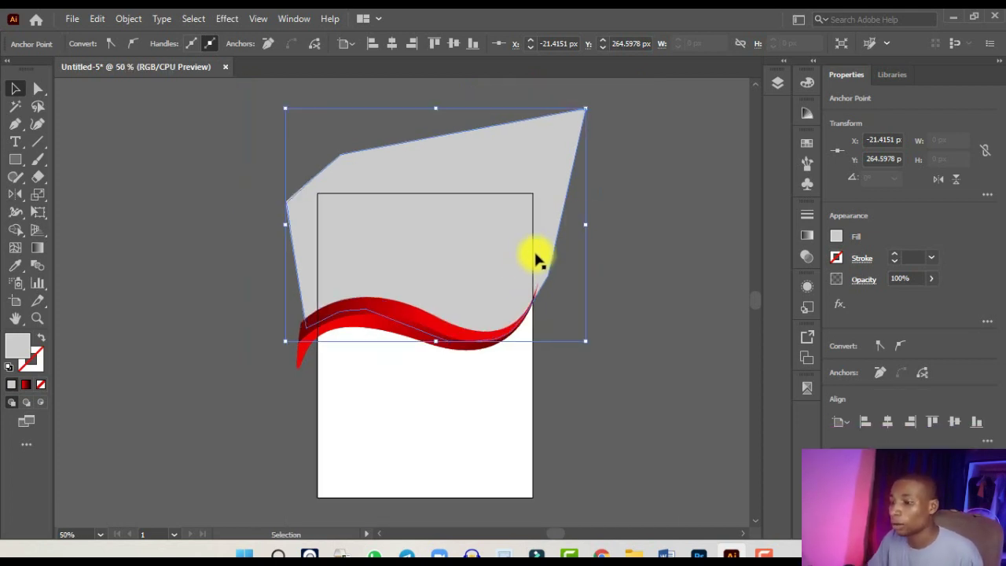
click(637, 189)
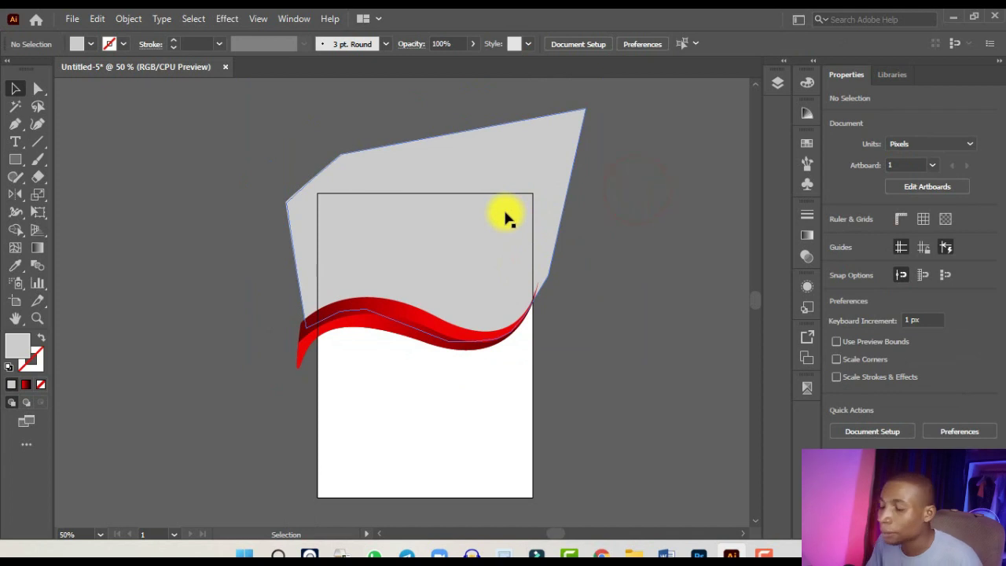
alt+scroll(485, 407, down, 1)
alt+scroll(486, 408, up, 2)
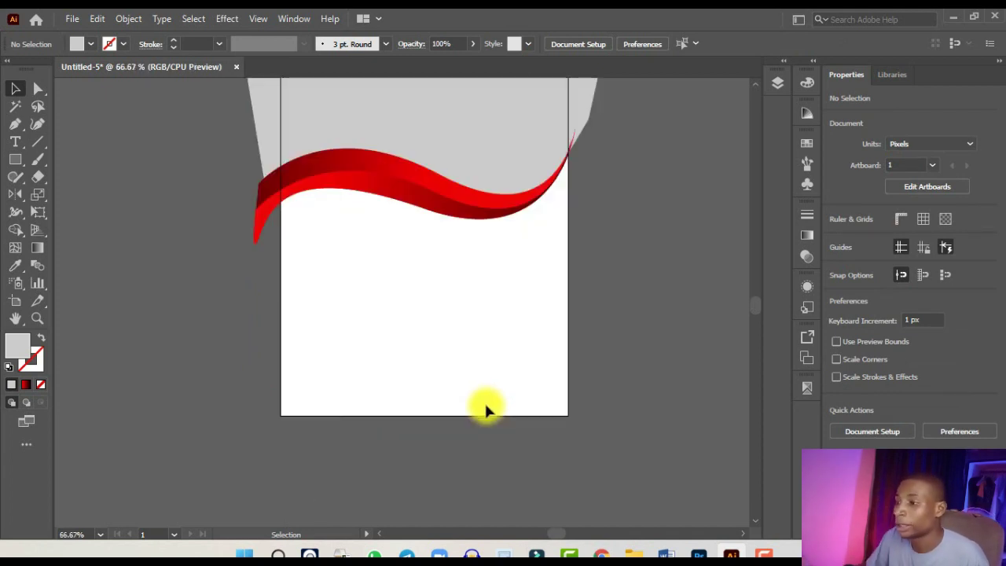
Show the document's layers and rename Layer 1 as "shapes".
click(782, 88)
click(783, 63)
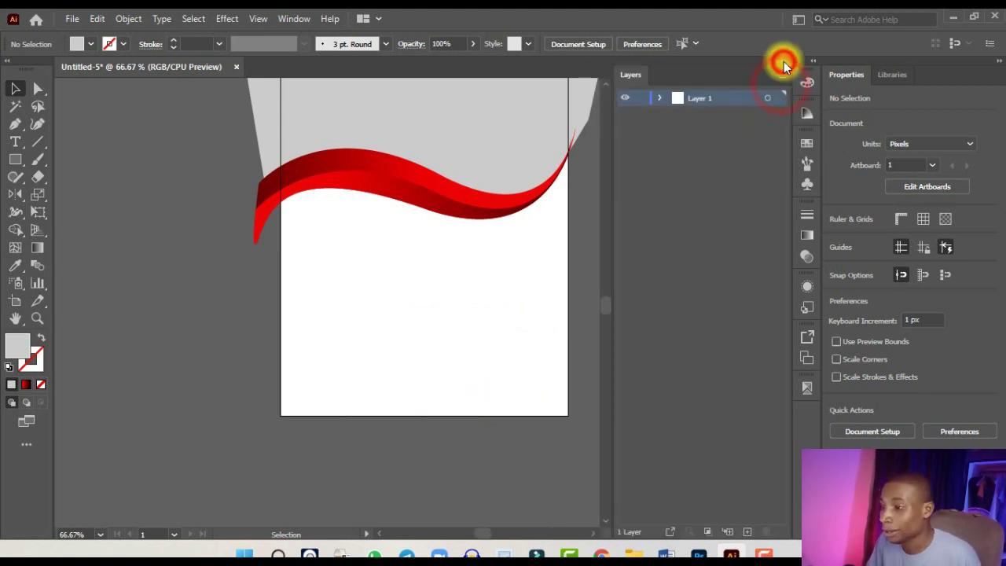
click(659, 98)
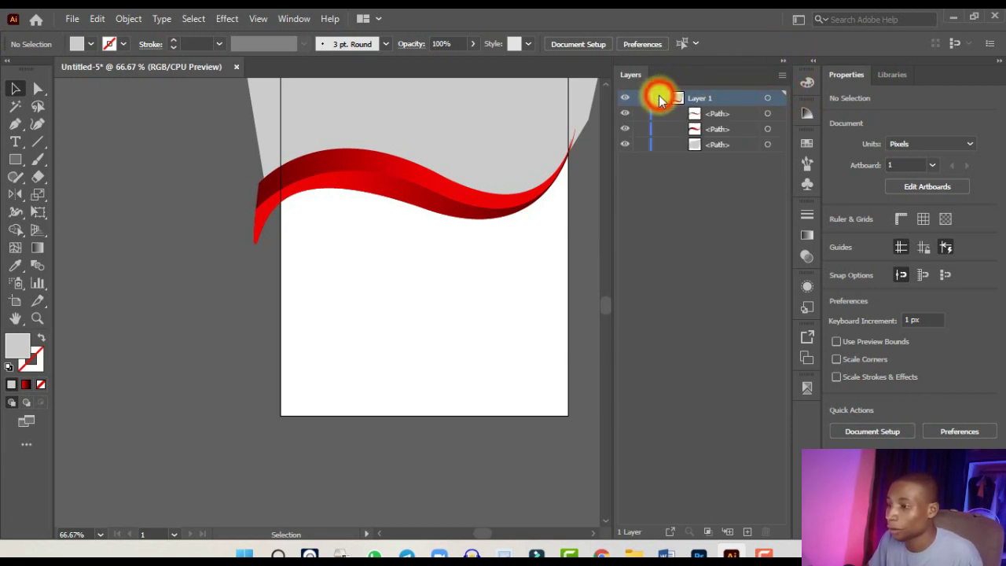
click(659, 97)
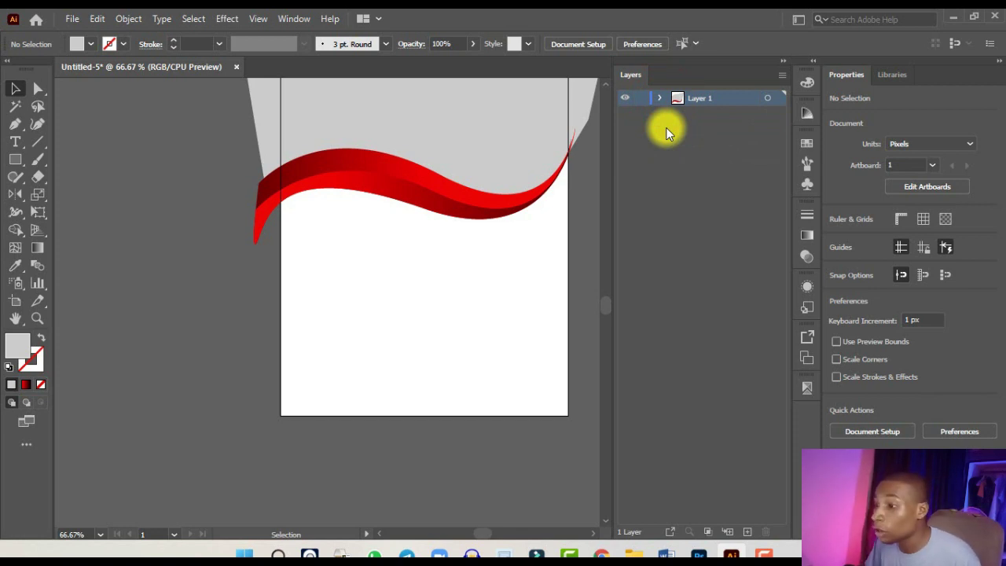
click(285, 20)
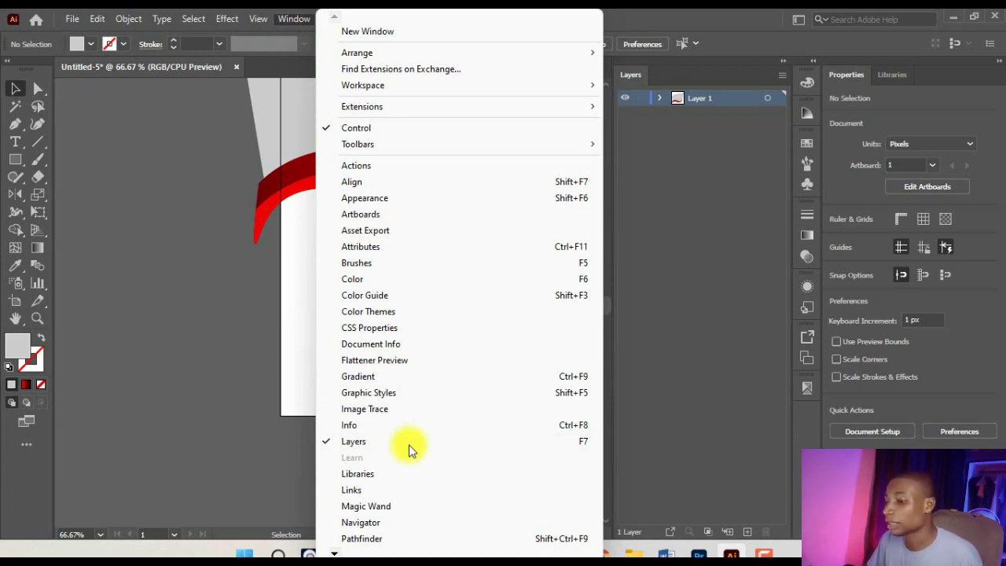
click(731, 176)
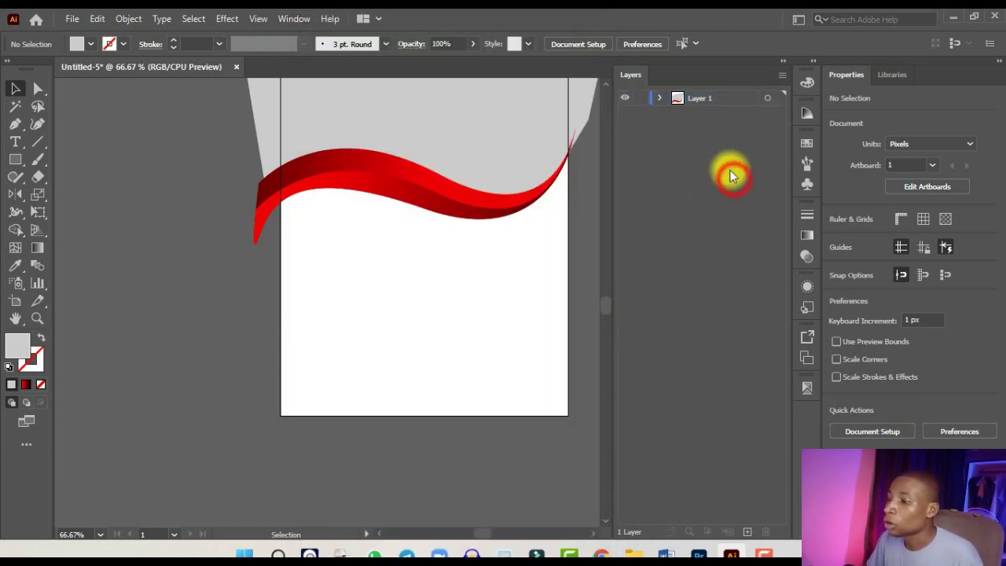
double_click(696, 99)
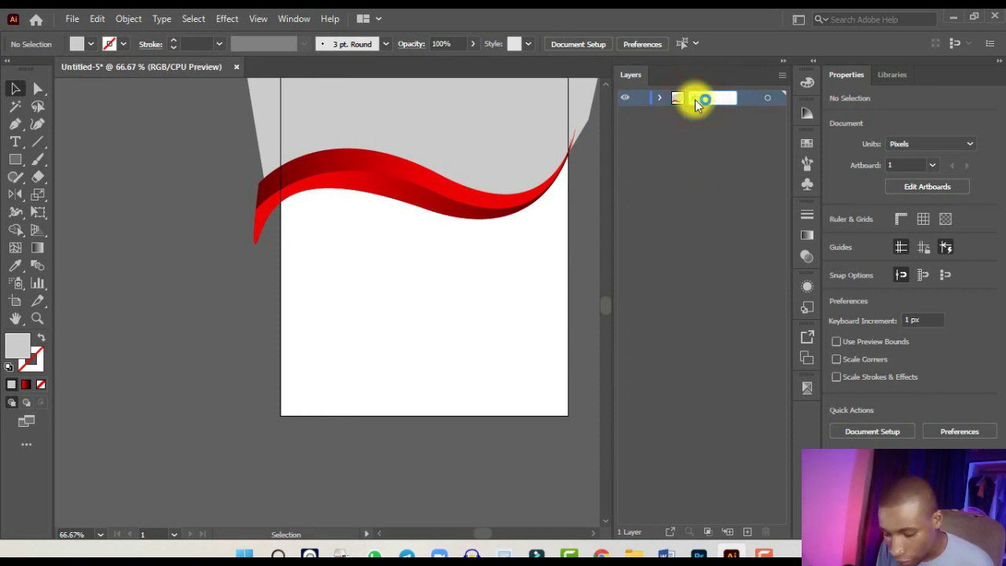
key(Return)
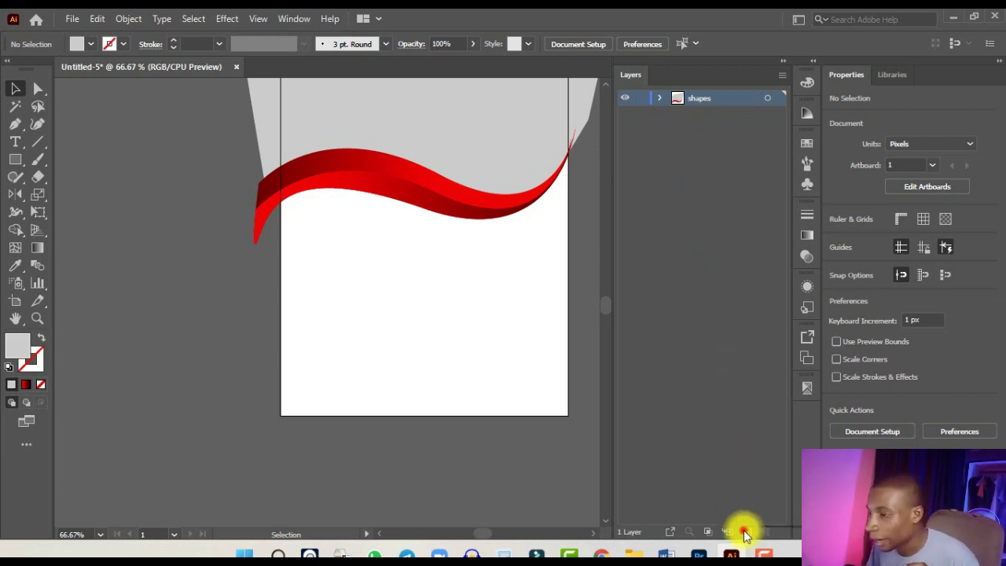
Create a new layer above the shapes layer and name it "text".
click(745, 533)
double_click(703, 98)
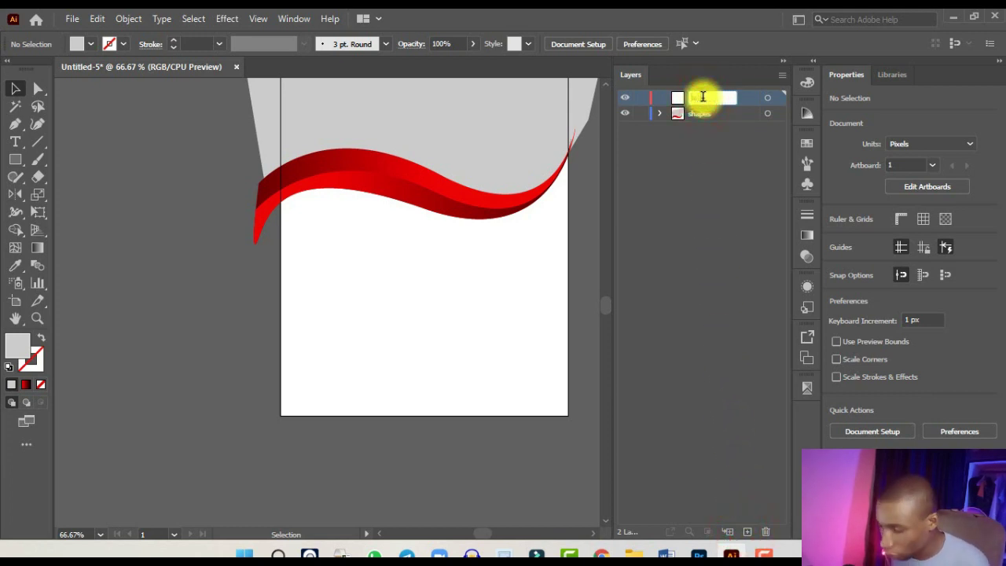
key(Return)
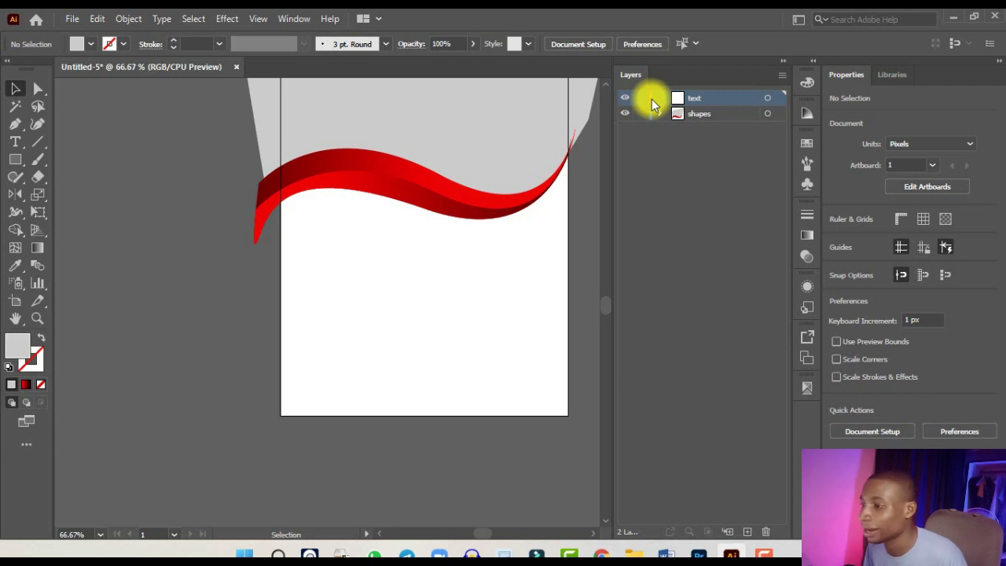
Make the shapes layer active and bring in the pexels-cytonn-photography-955404 photo from the New folder on the desktop.
click(694, 115)
key(ctrl+minus)
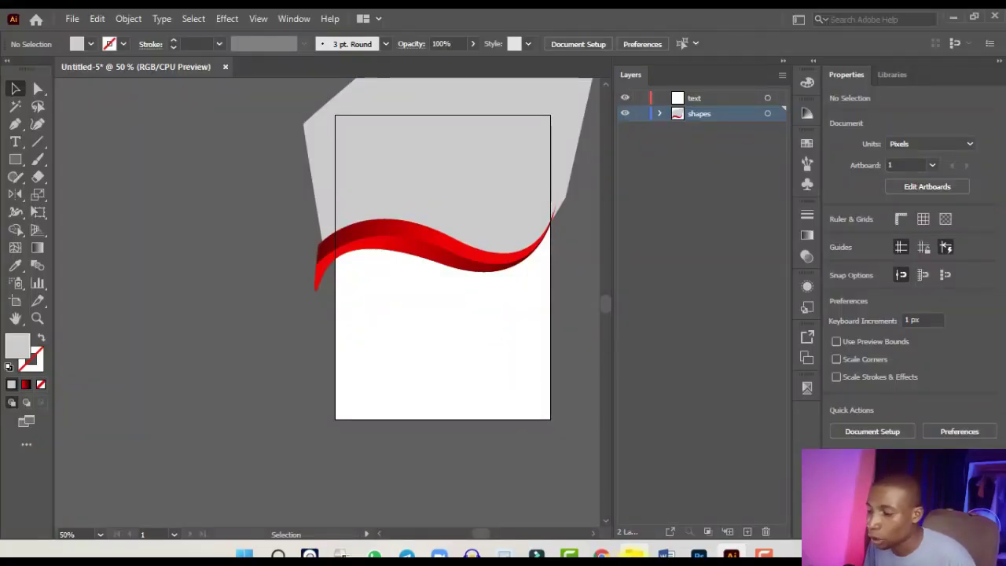
click(633, 555)
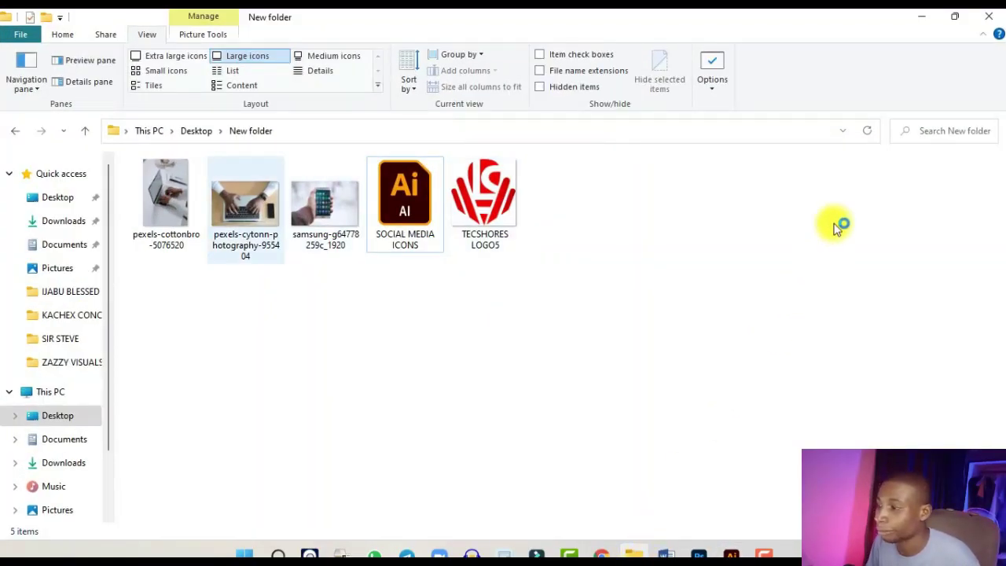
click(921, 17)
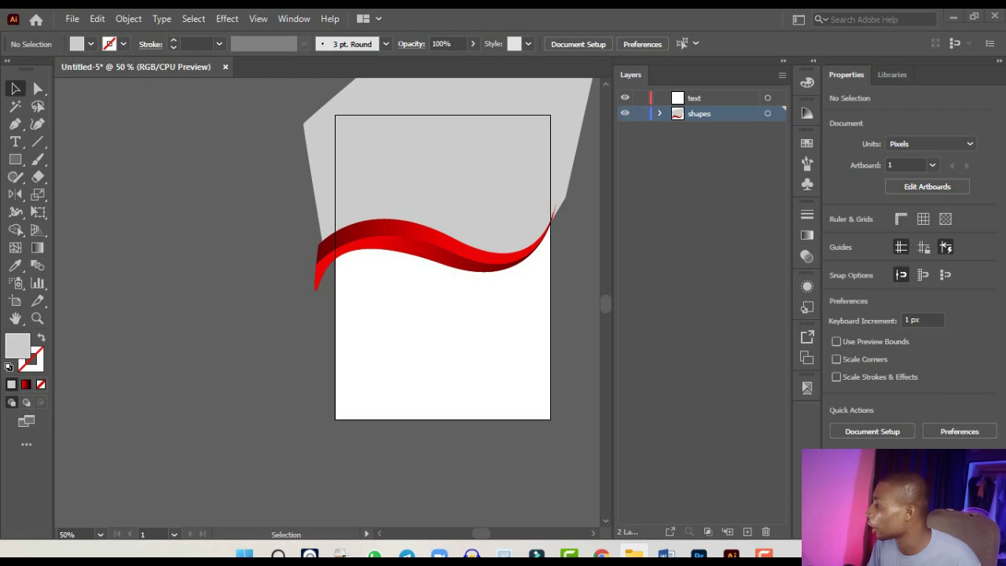
click(453, 237)
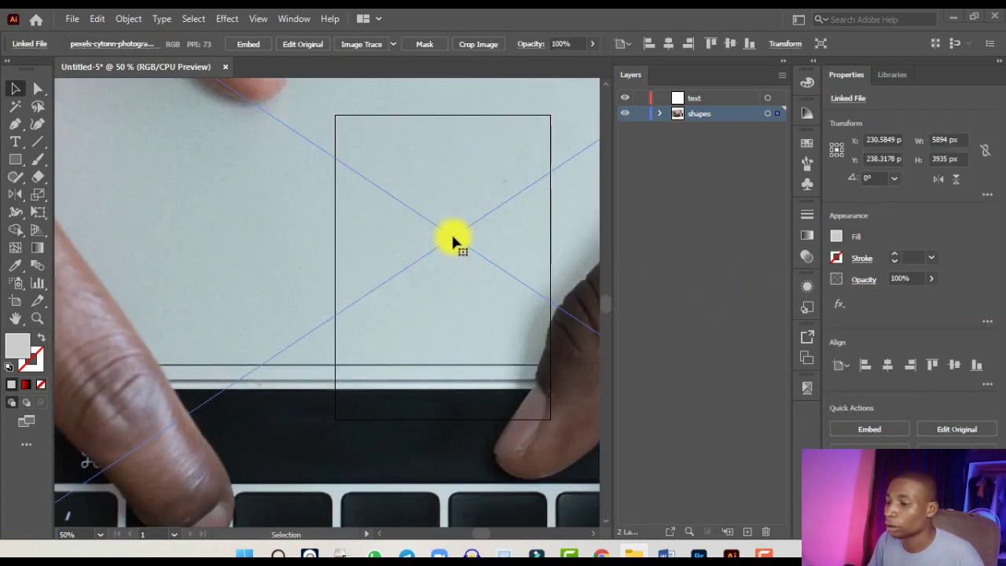
Scale the placed laptop photo down proportionally about its centre to about 1652 × 1103 px.
key(ctrl+minus)
key(ctrl+minus)
key(ctrl+minus)
key(ctrl+minus)
key(ctrl+minus)
key(ctrl+minus)
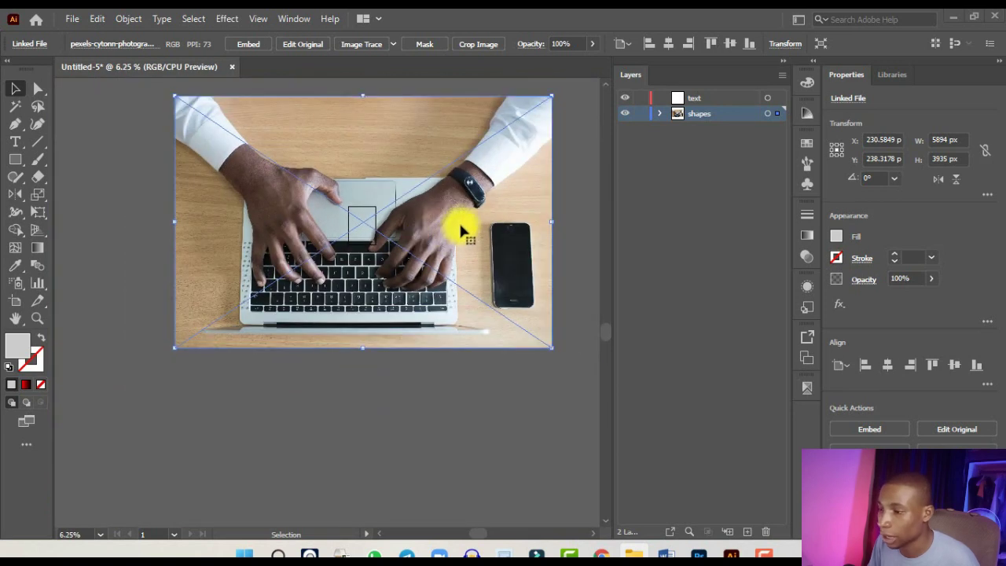
click(550, 94)
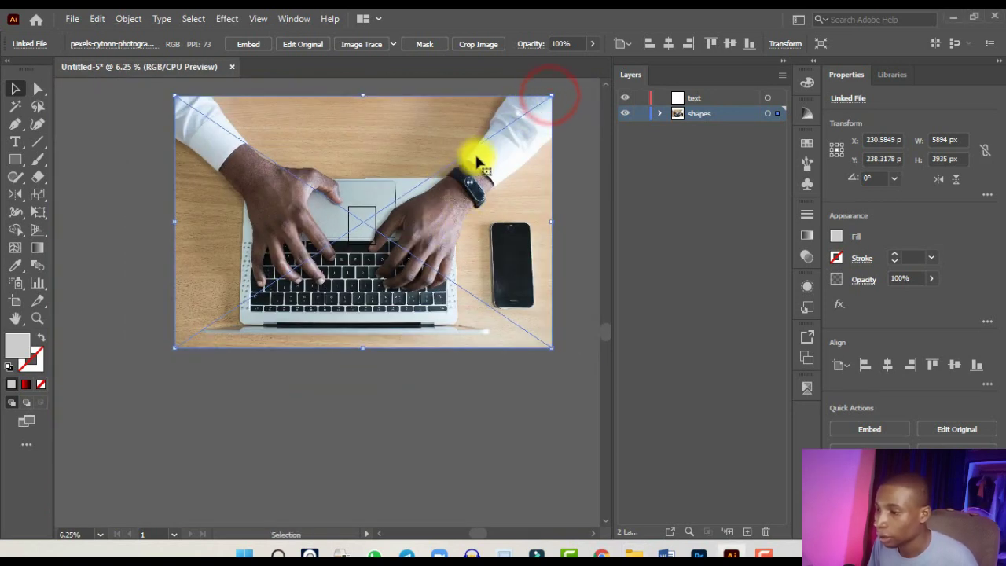
drag(552, 98, 374, 216)
scroll(374, 216, up, 1)
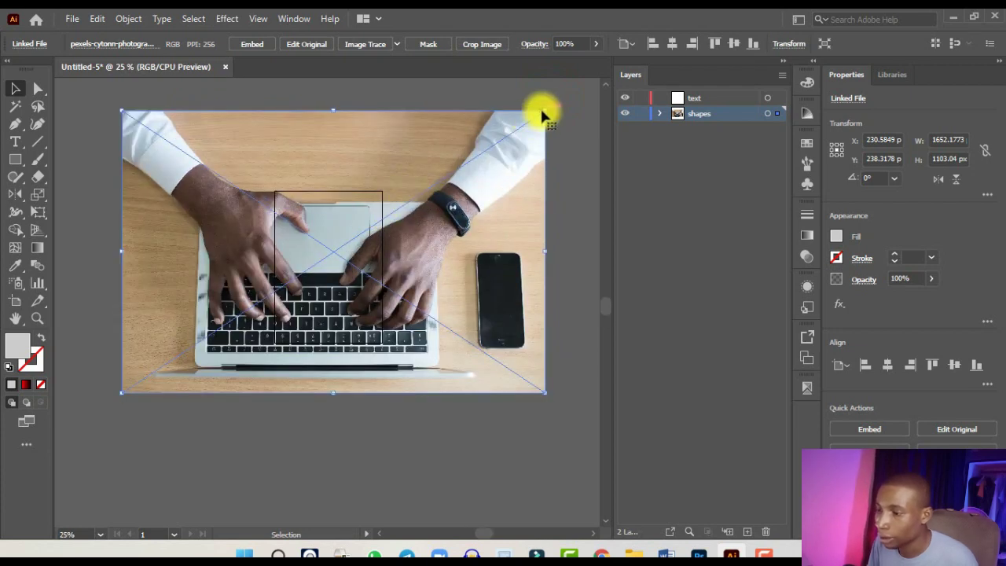
Reduce the laptop photo further to about 606 × 405 px and expand the shapes layer to list its objects.
drag(540, 110, 427, 207)
scroll(429, 205, up, 1)
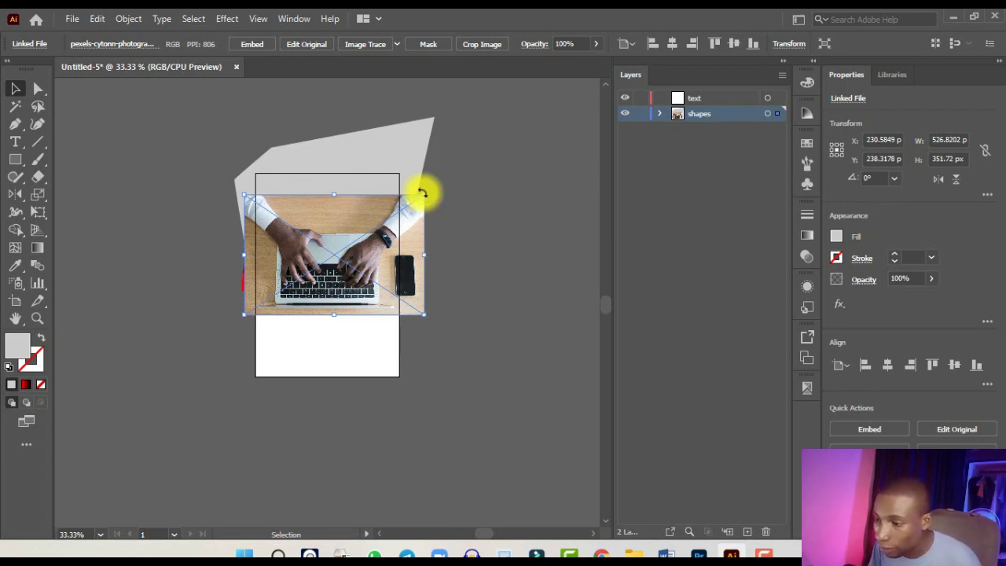
drag(422, 192, 472, 186)
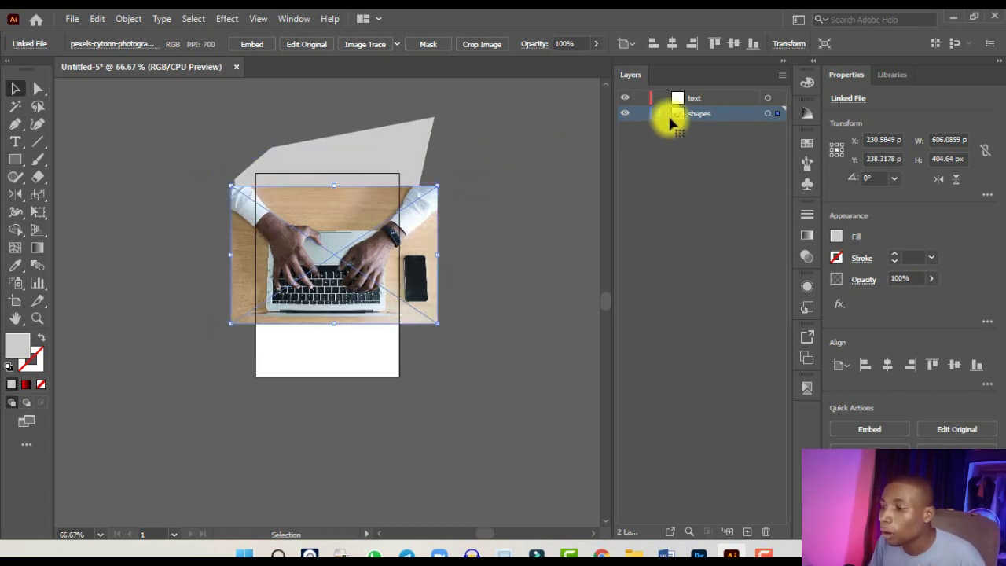
key(ctrl+equal)
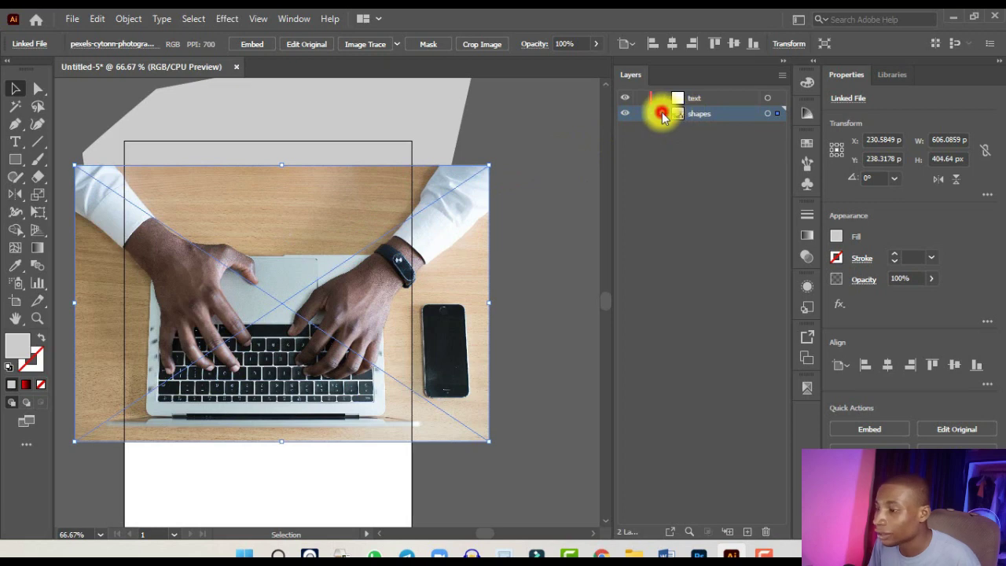
click(660, 114)
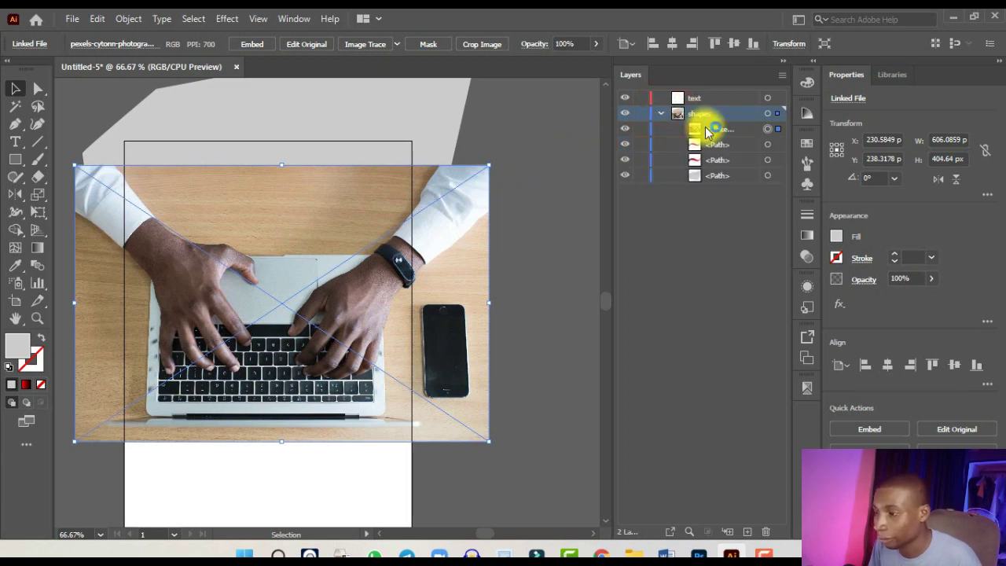
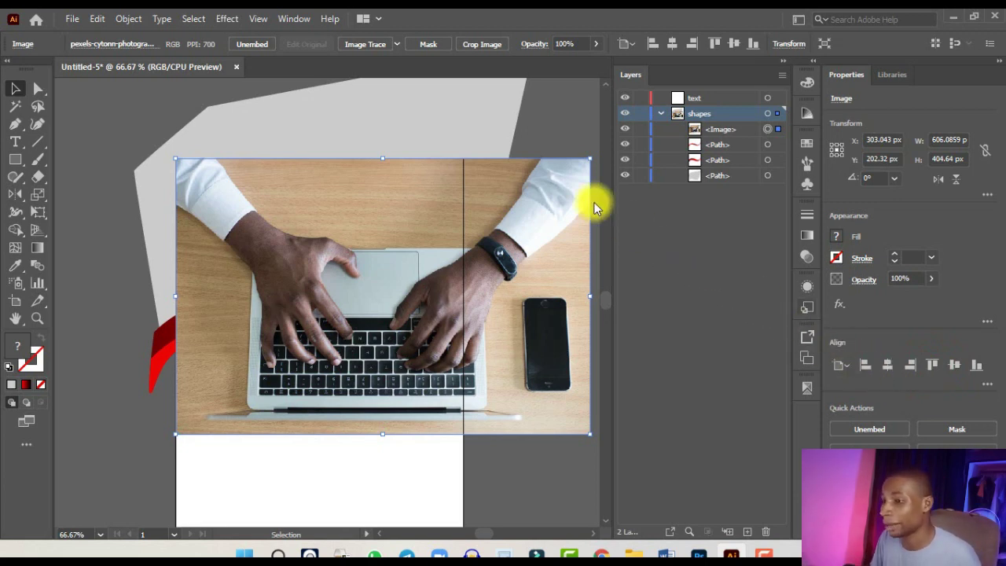
click(296, 20)
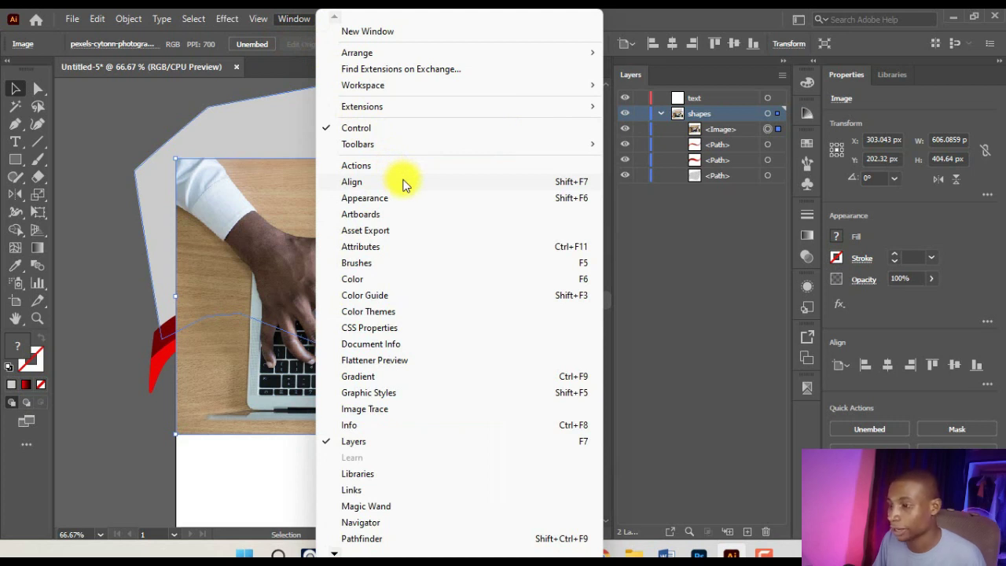
click(563, 183)
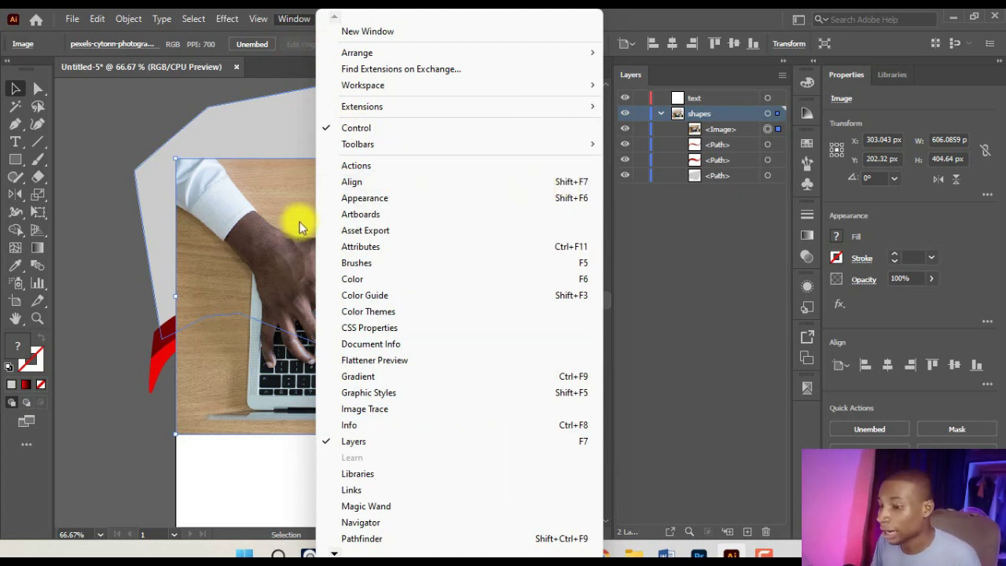
click(241, 230)
Scale the laptop photo proportionally to the artboard's width, about 421 × 281 px.
key(ctrl+minus)
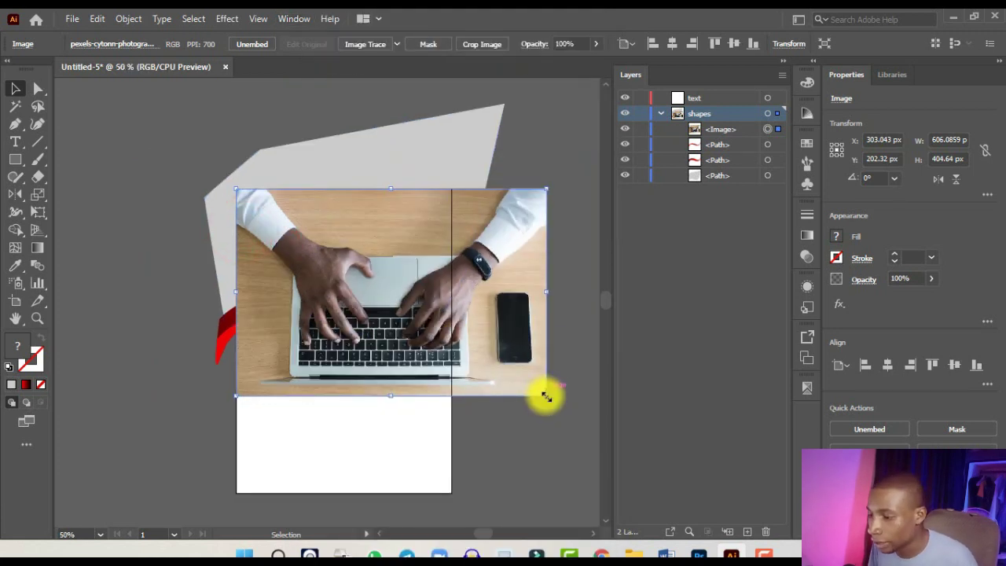
drag(544, 397, 452, 344)
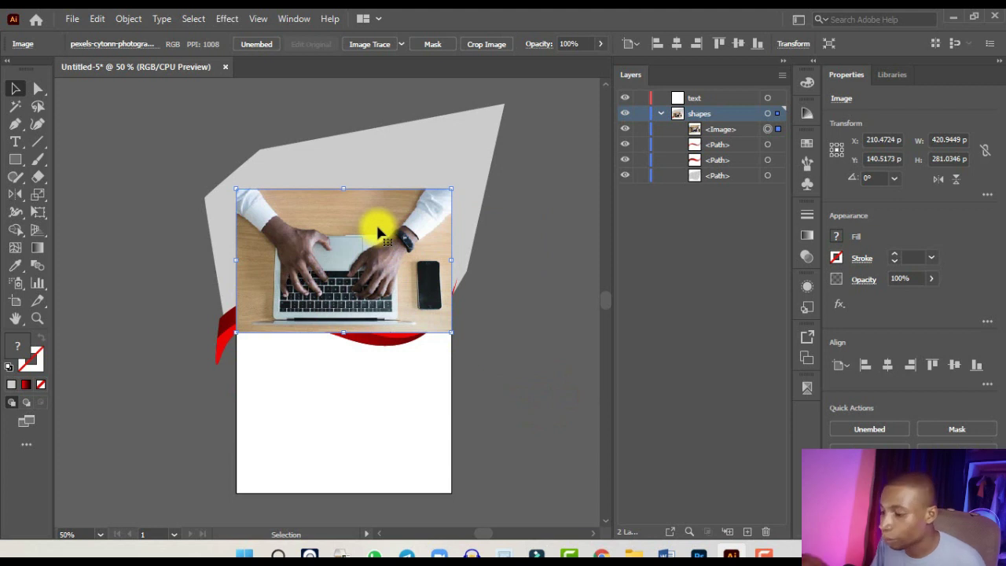
Send the laptop photo backward in the shapes layer until it sits beneath the grey shape.
key(a)
key(v)
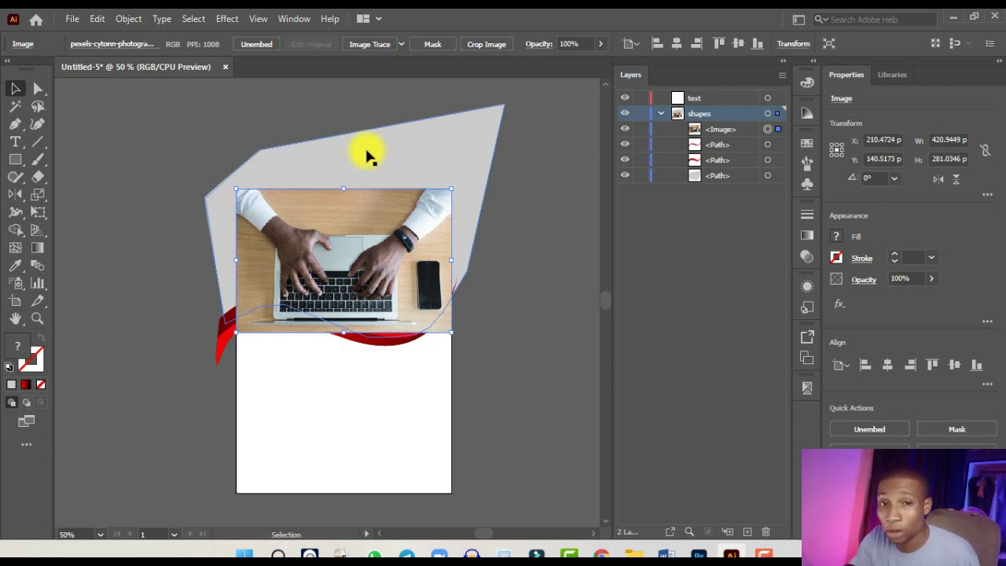
key(a)
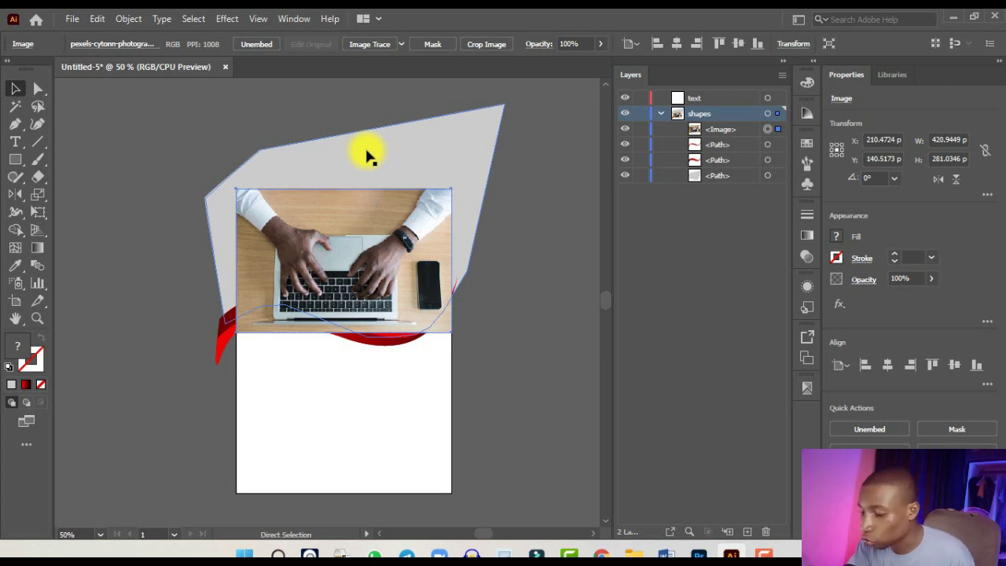
key(ctrl+bracketleft)
key(ctrl+bracketleft)
key(ctrl+bracketleft)
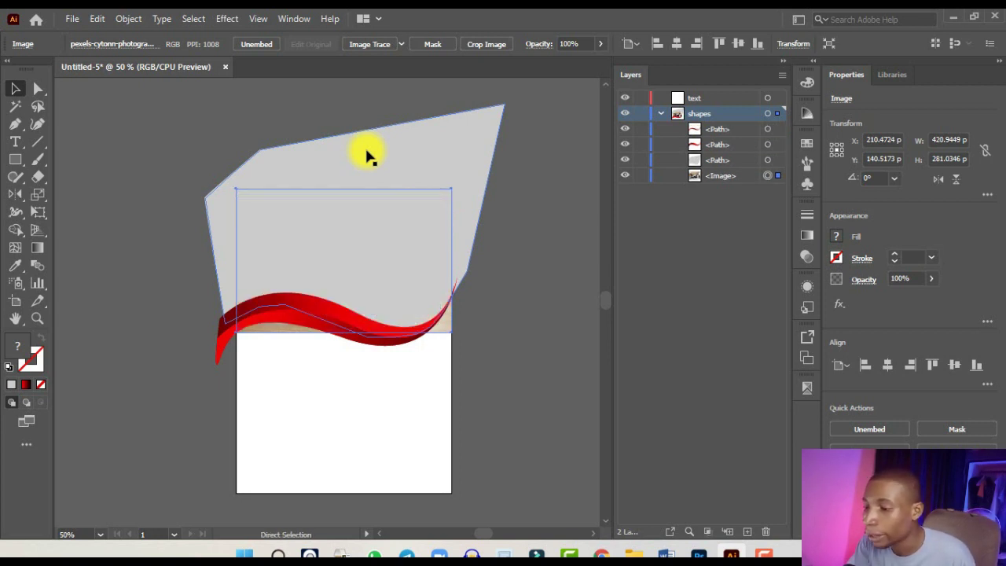
key(v)
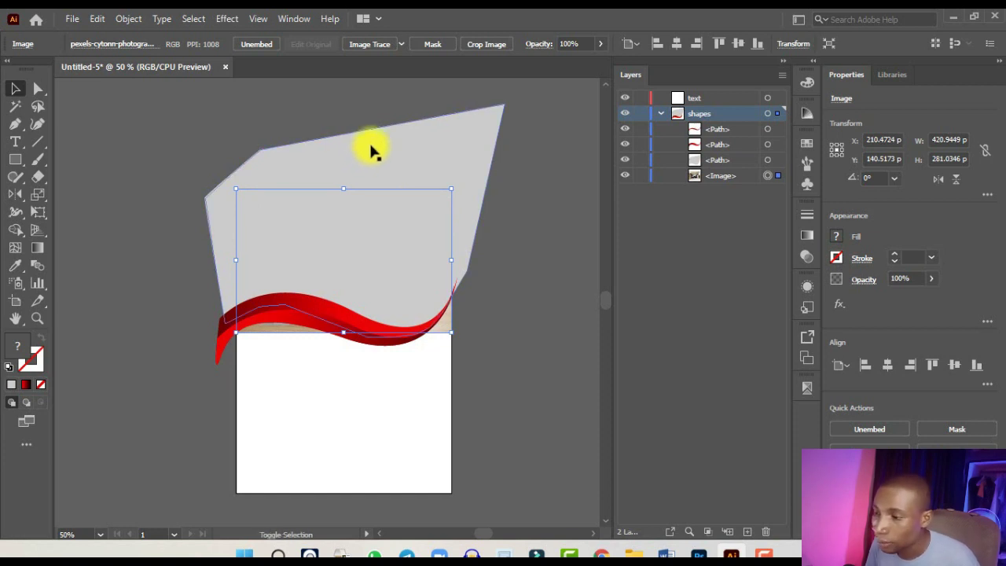
Clip the laptop photo to the grey shape with a clipping mask.
shift+click(371, 151)
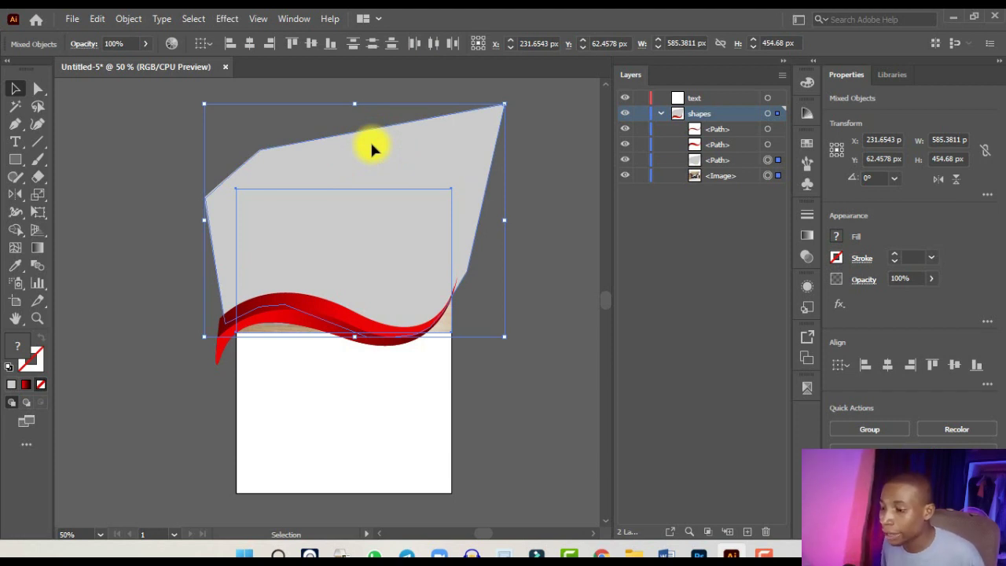
key(a)
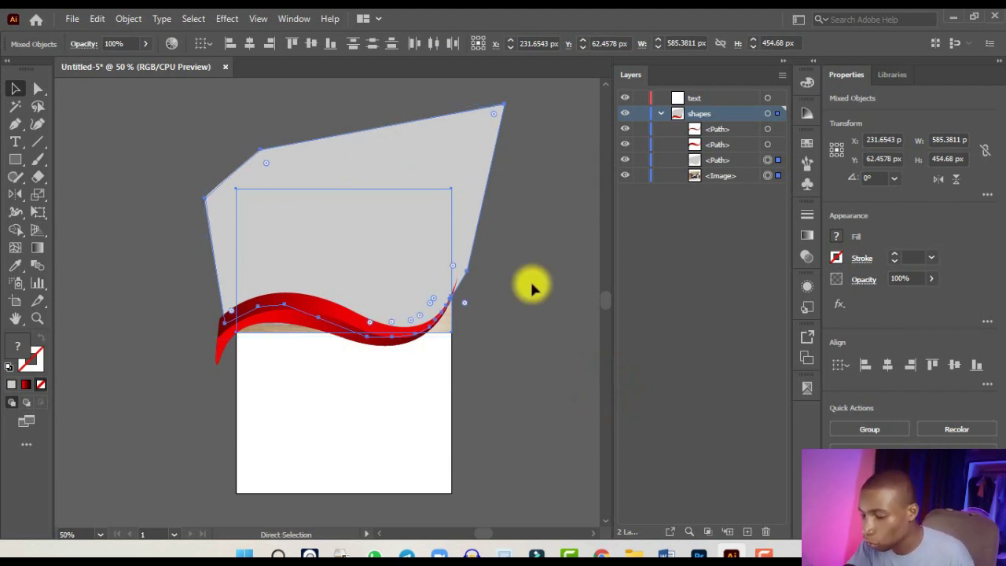
key(ctrl+7)
key(v)
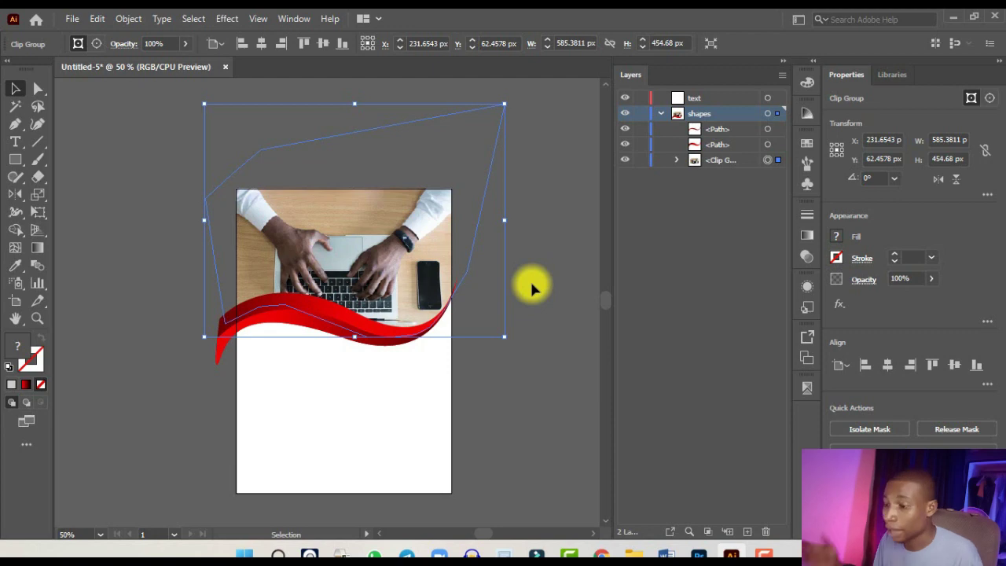
key(ctrl+plus)
key(ctrl+minus)
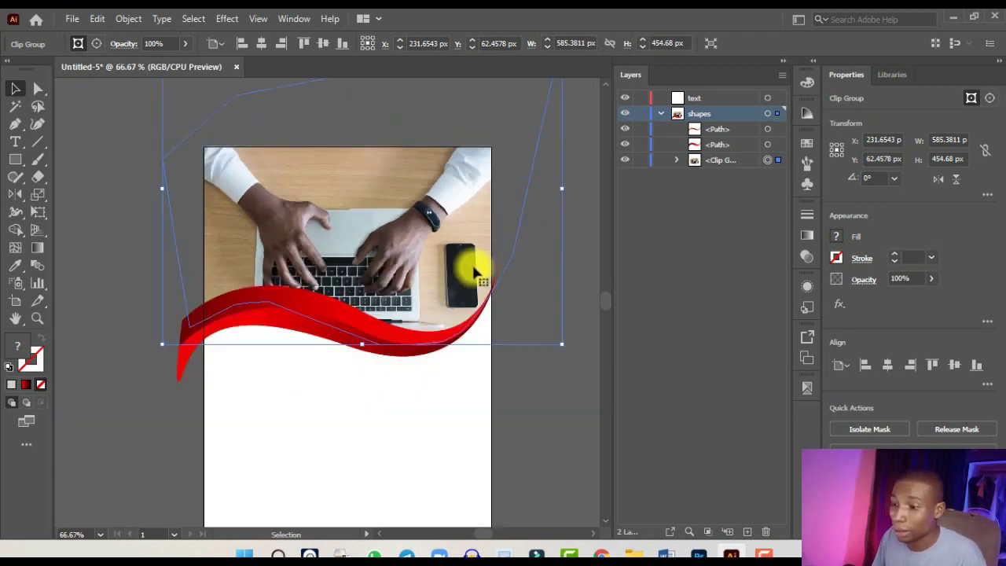
Isolate the laptop photo's clipping mask and select the photo inside it.
click(122, 167)
click(315, 186)
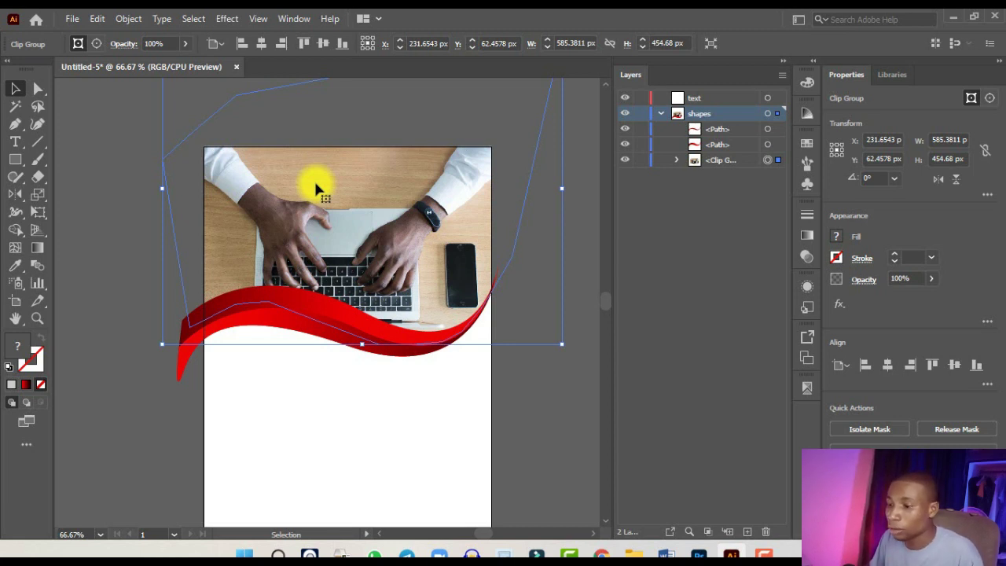
right_click(317, 186)
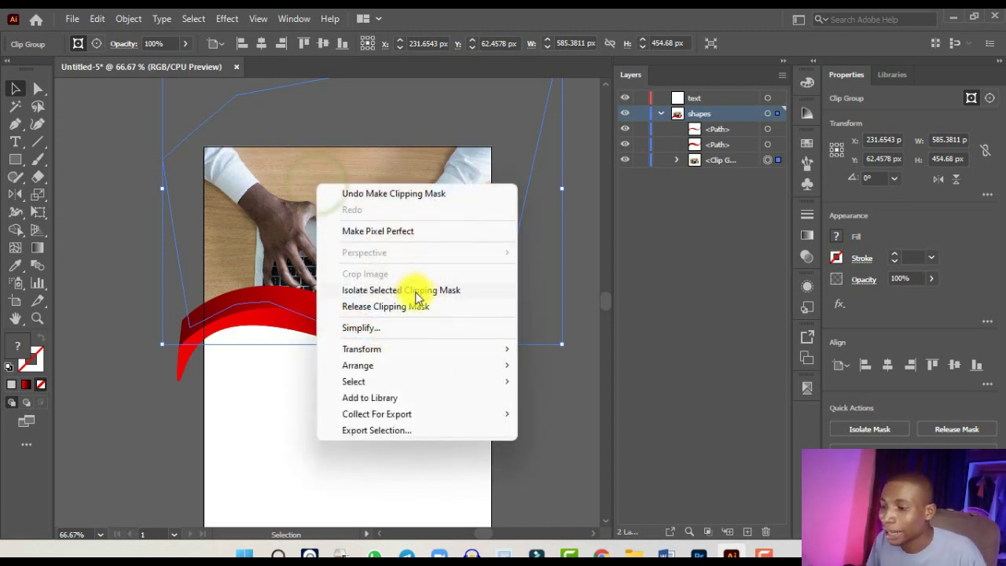
click(416, 293)
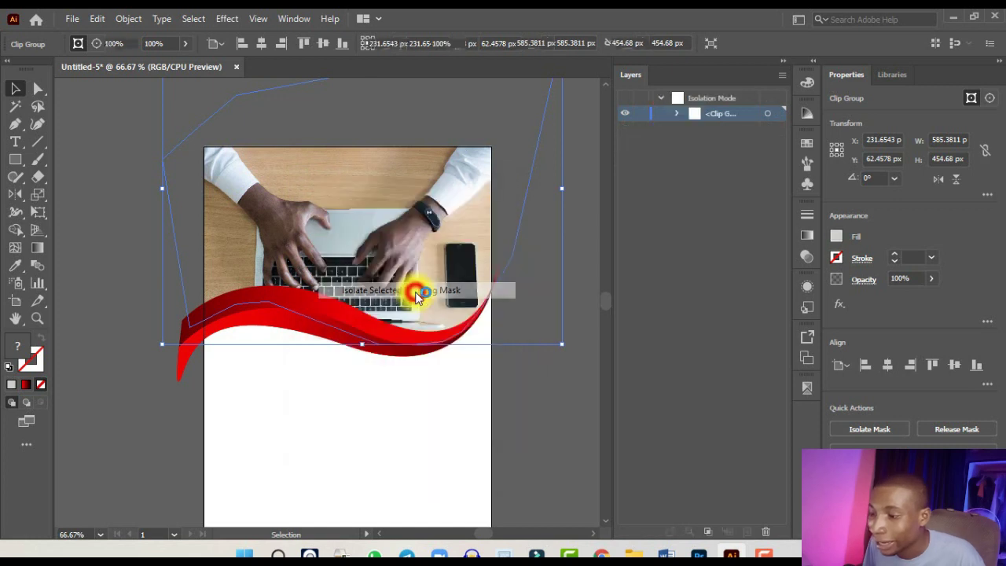
click(399, 256)
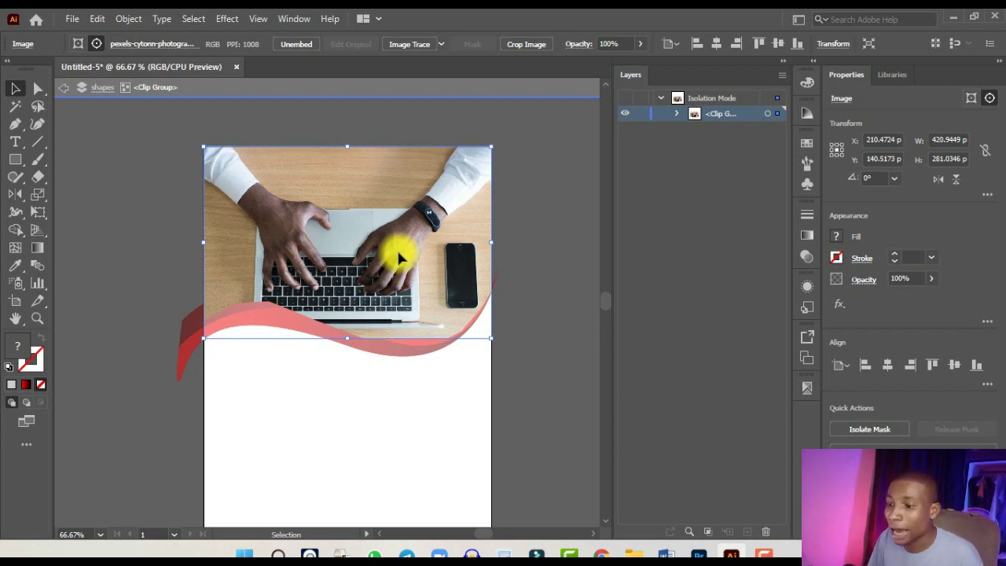
drag(115, 180, 189, 257)
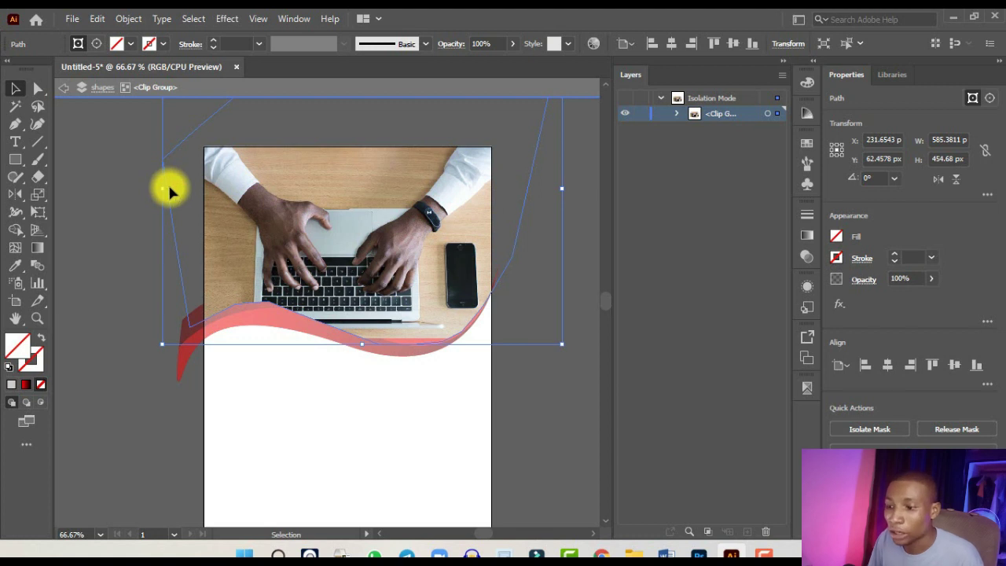
click(289, 189)
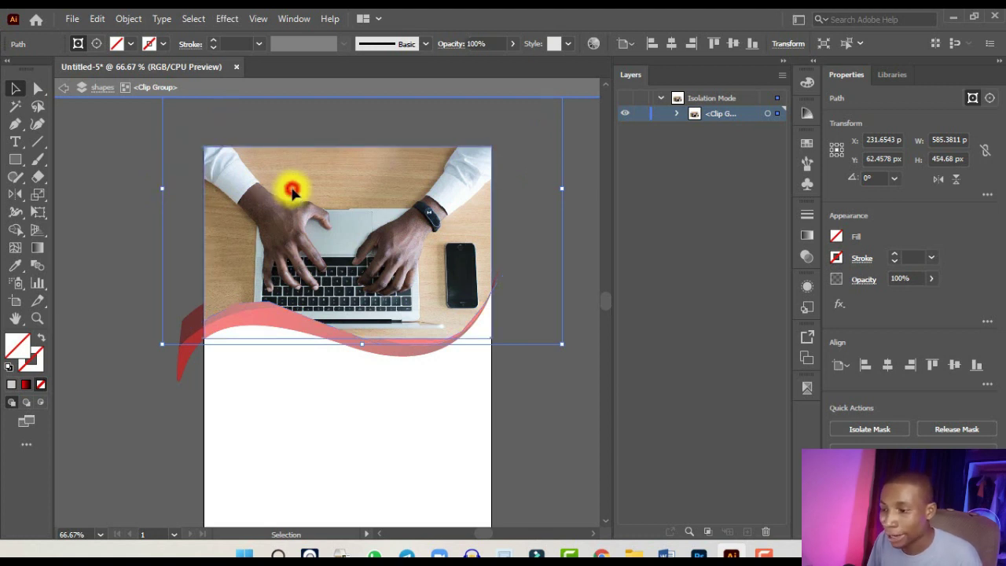
right_click(326, 209)
click(300, 206)
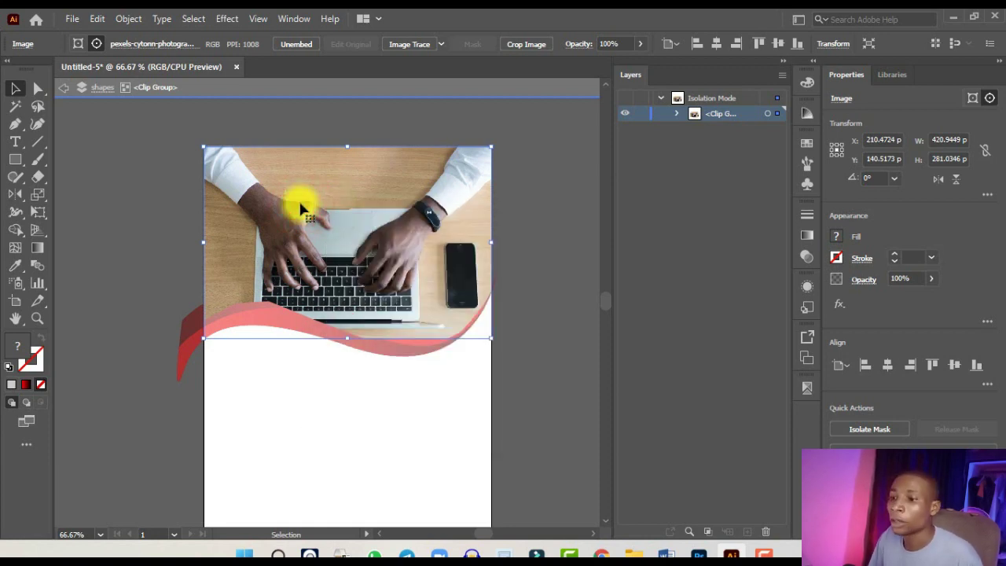
Try rasterizing the laptop photo as Grayscale at High (300 ppi) with a transparent background, and undo it.
click(130, 19)
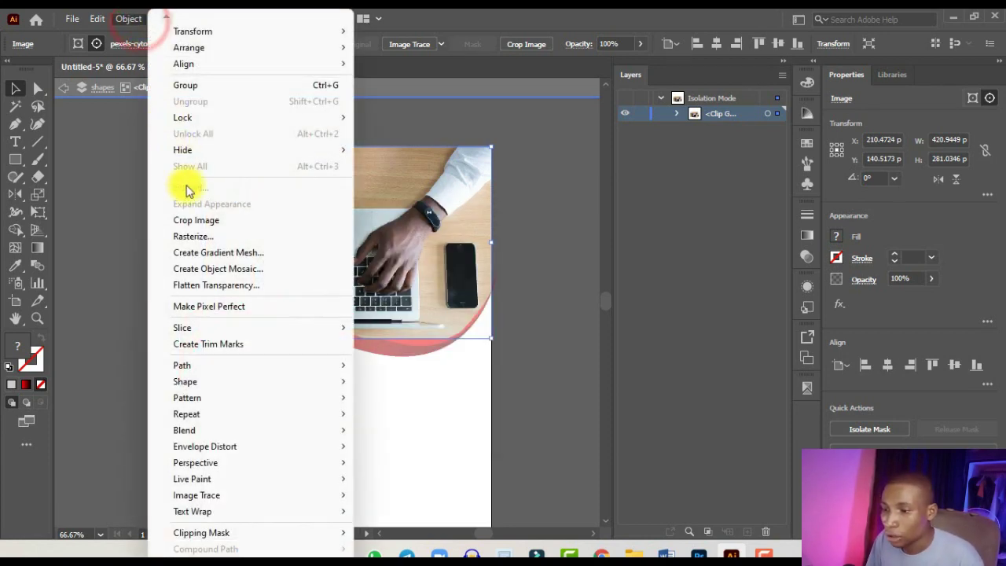
click(201, 238)
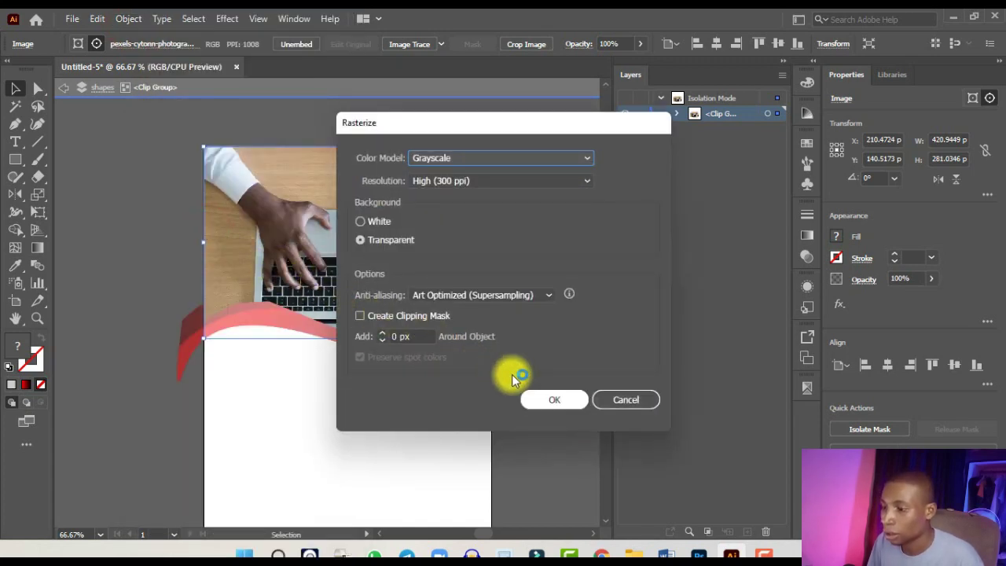
click(560, 398)
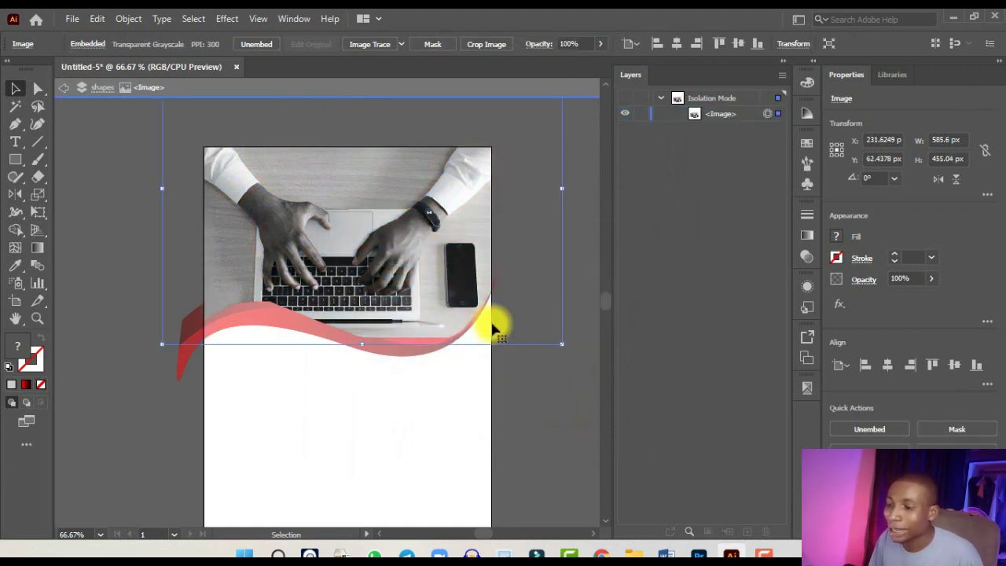
click(110, 206)
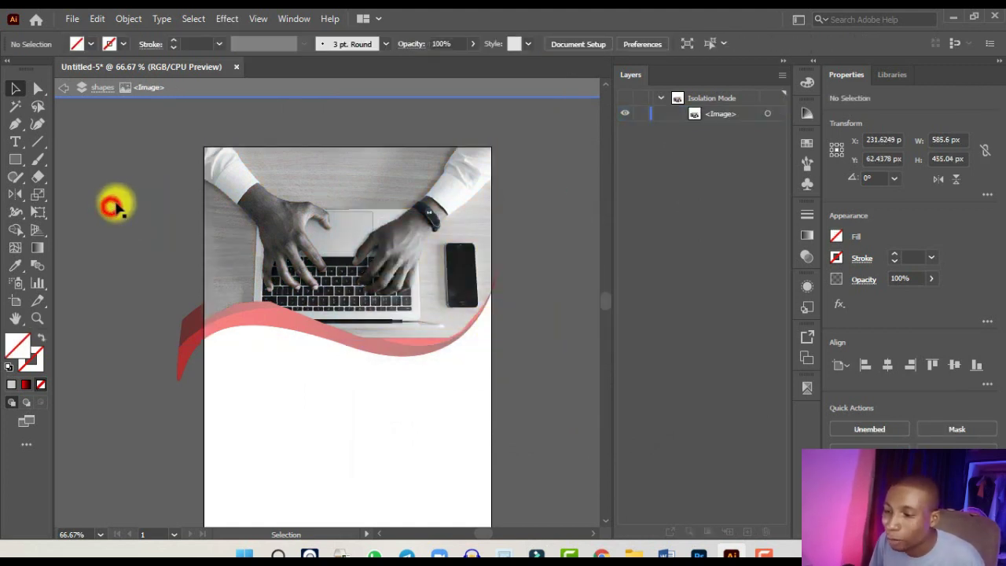
click(210, 240)
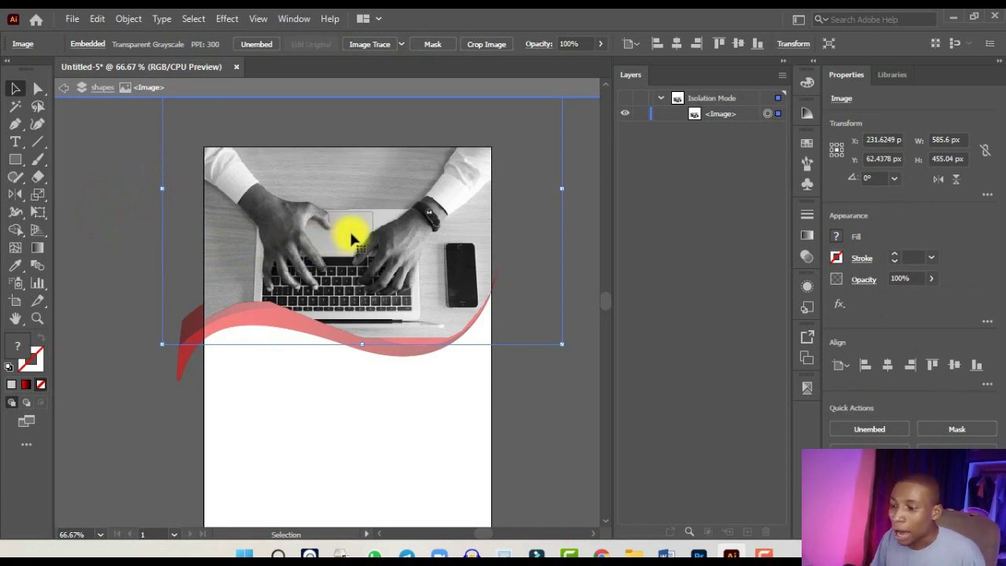
scroll(392, 327, up, 2)
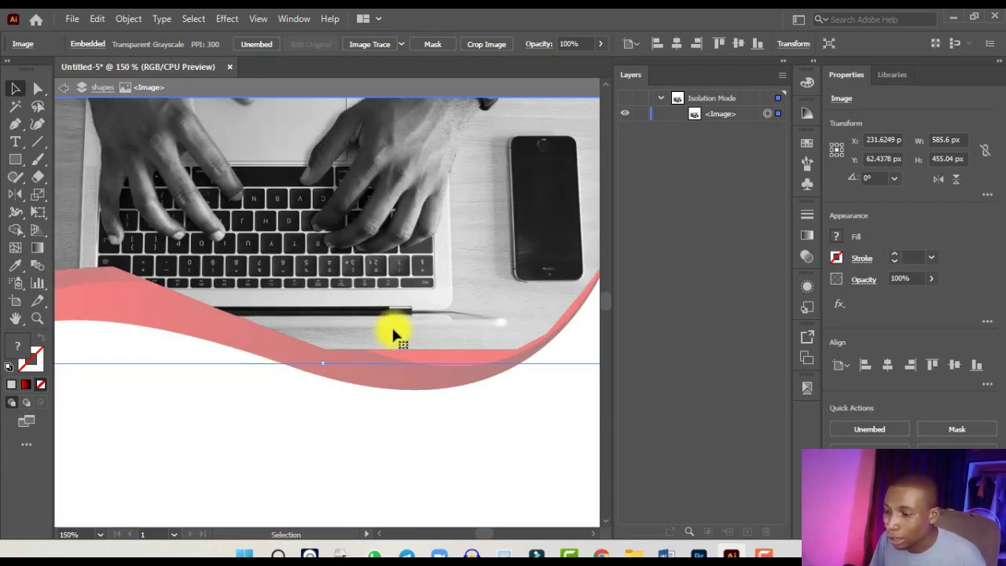
scroll(393, 330, down, 2)
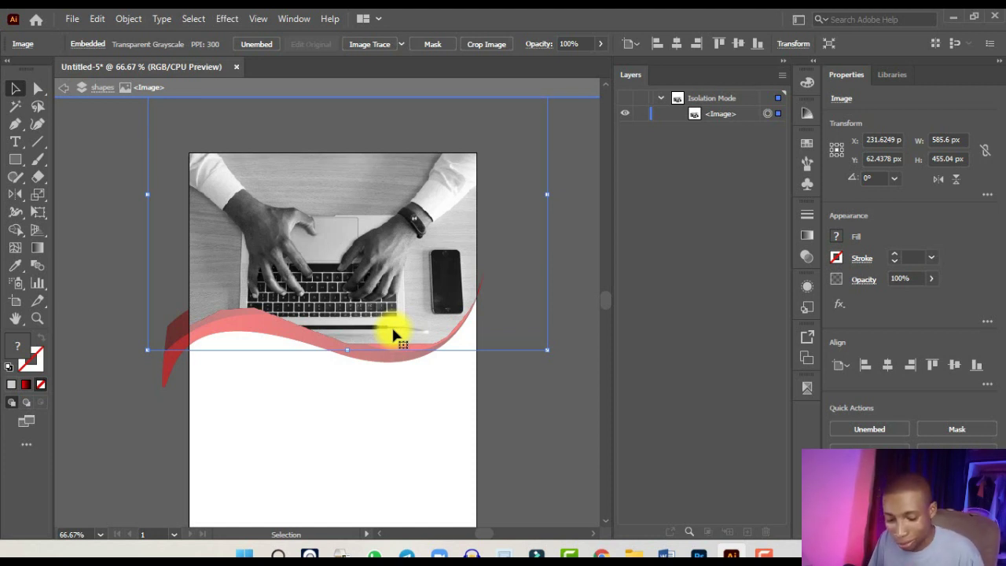
key(ctrl+z)
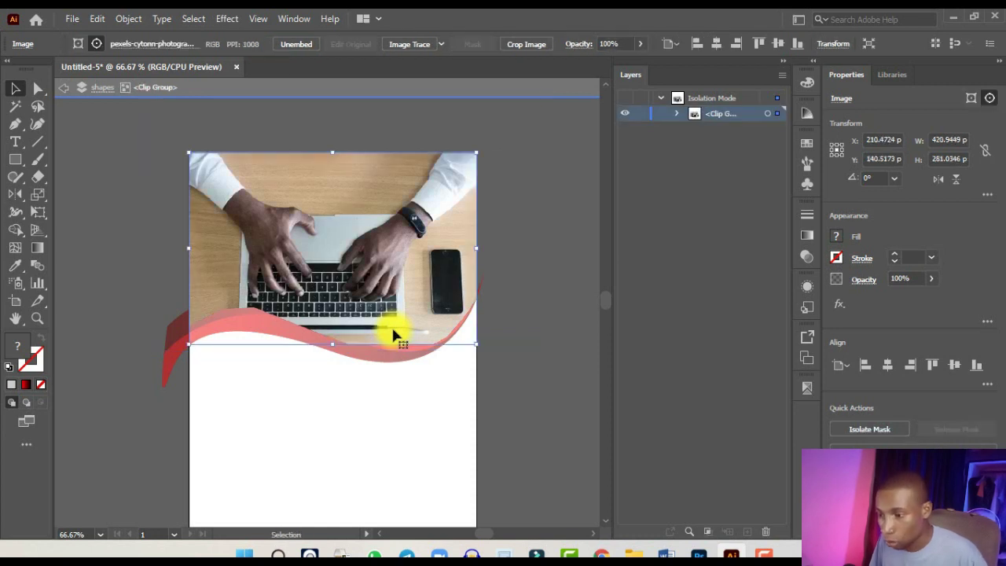
Isolate the laptop photo inside the clip group and exit isolation mode back to the full artwork.
click(106, 224)
click(275, 220)
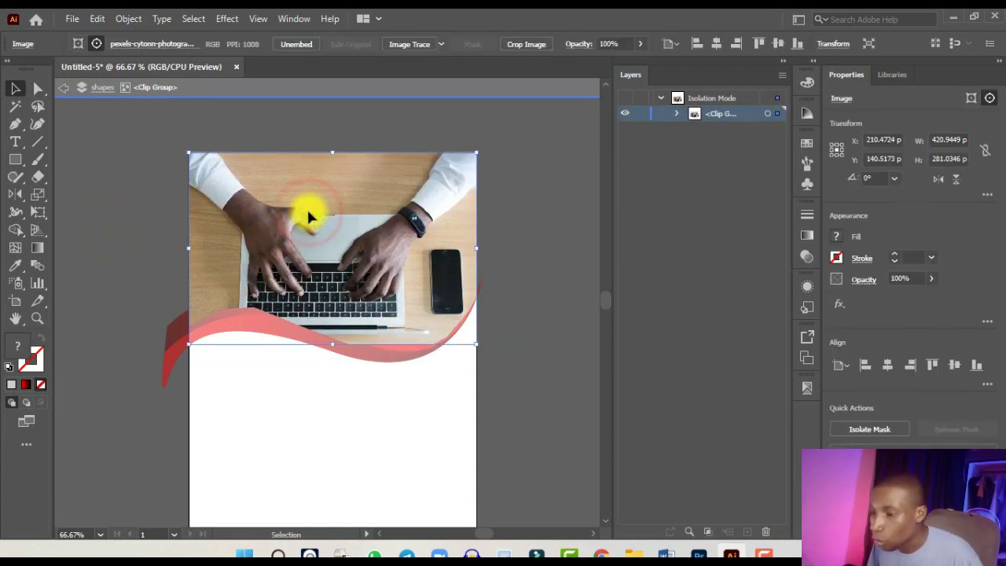
right_click(308, 212)
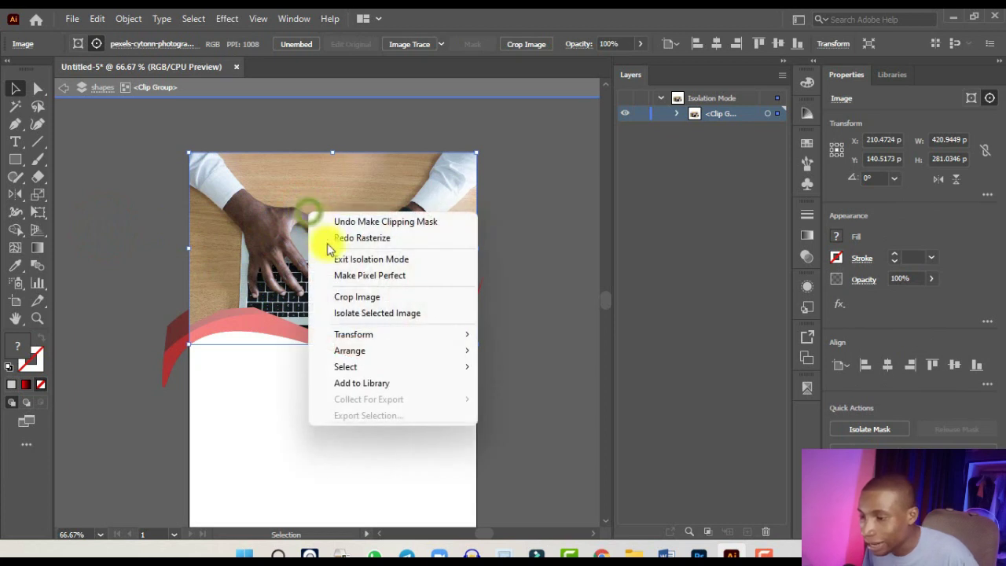
click(370, 313)
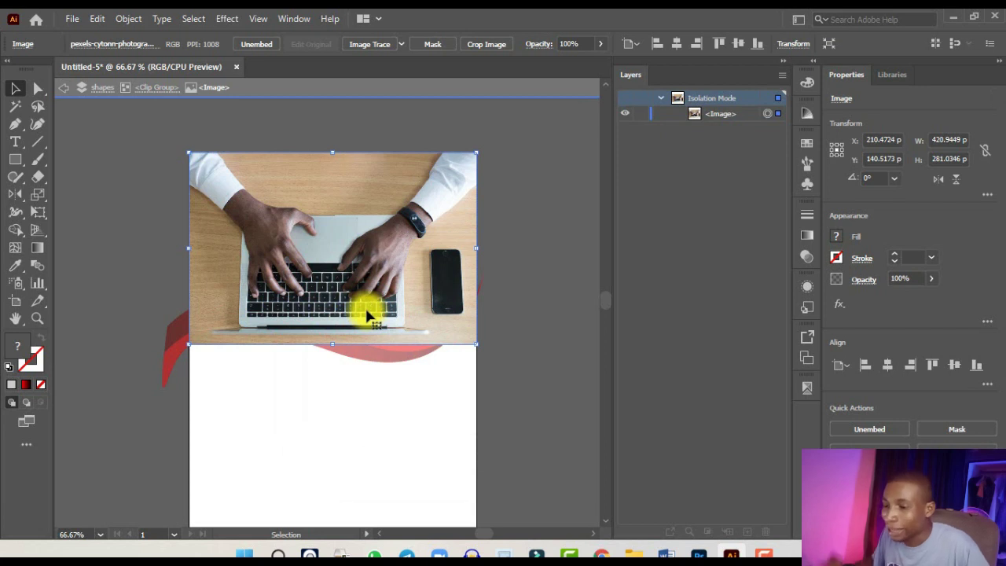
click(65, 89)
click(64, 88)
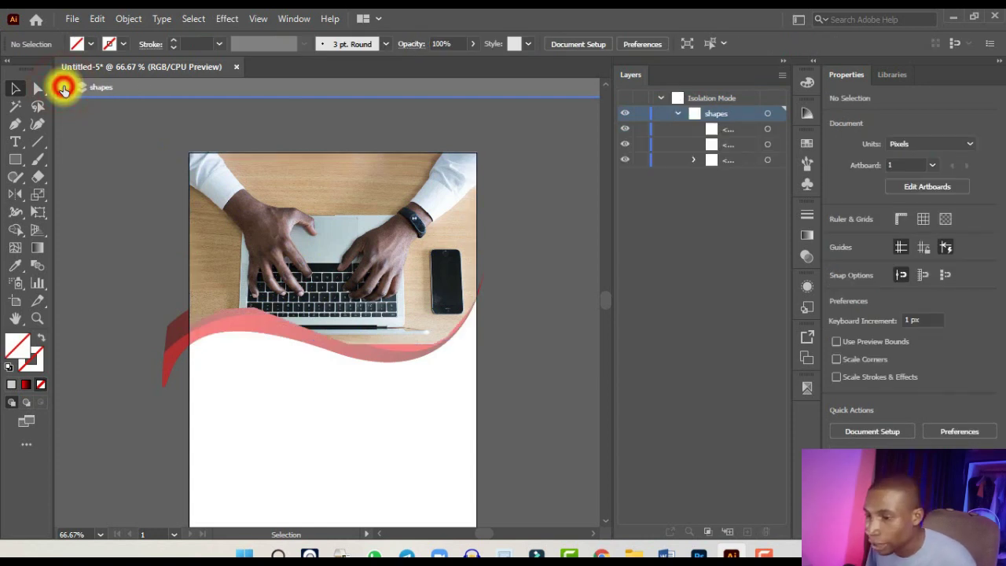
click(65, 89)
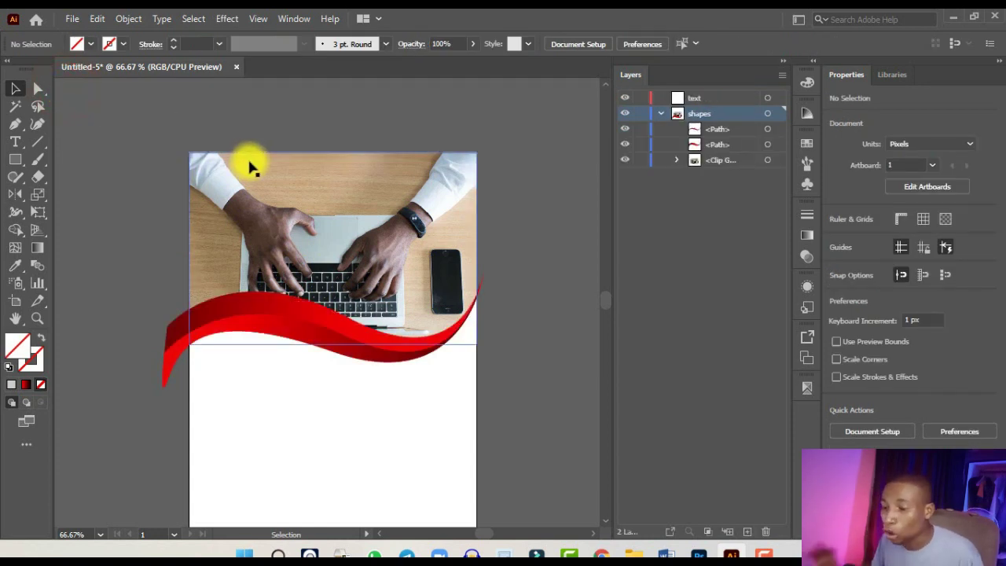
Isolate the clip group of the laptop photo, and isolate the photo itself inside it.
click(291, 195)
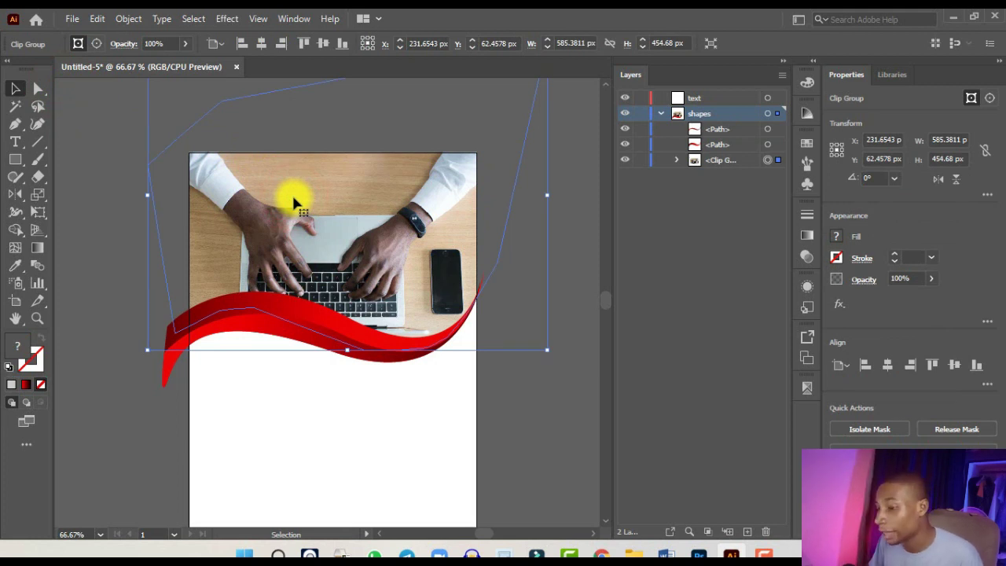
right_click(295, 198)
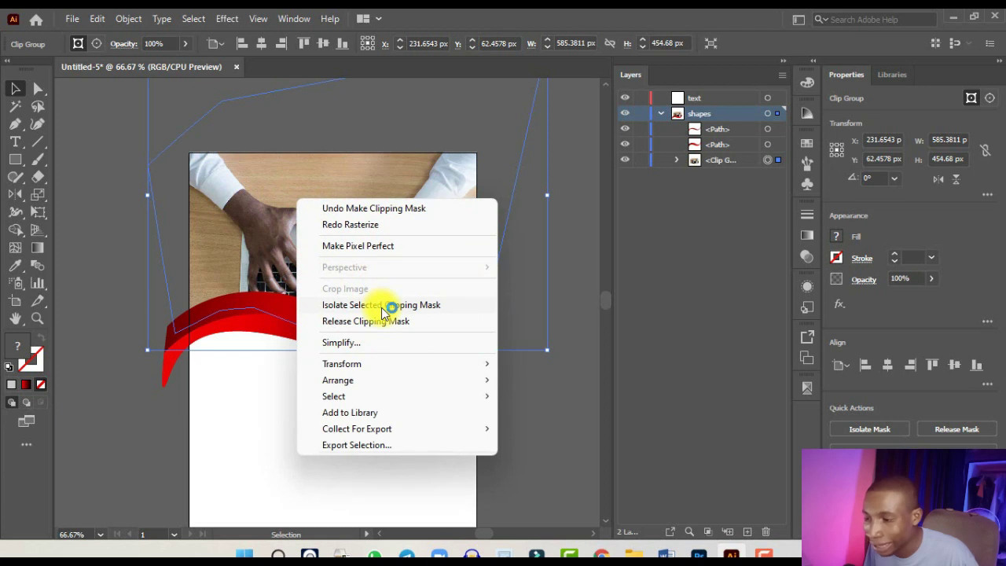
click(409, 305)
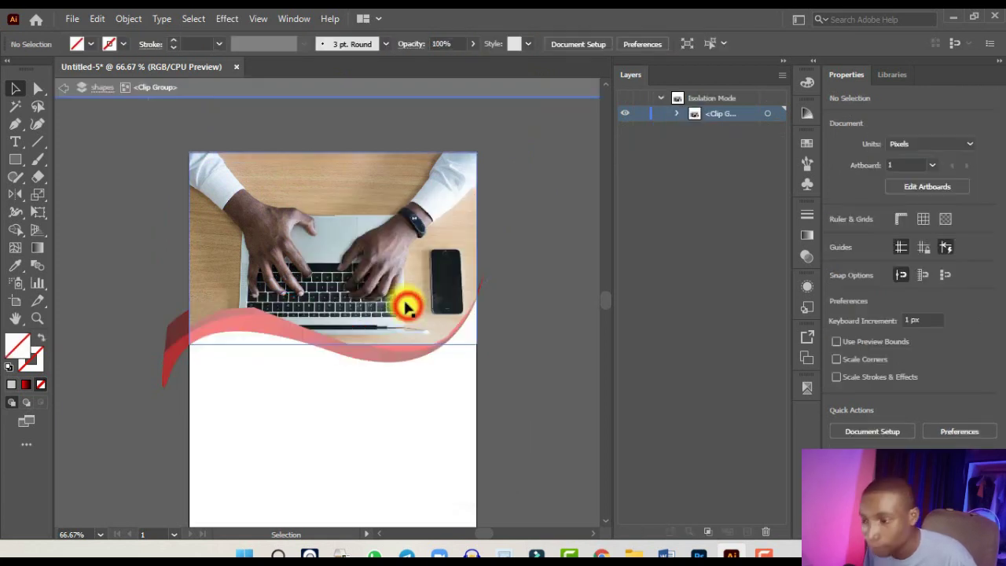
click(344, 221)
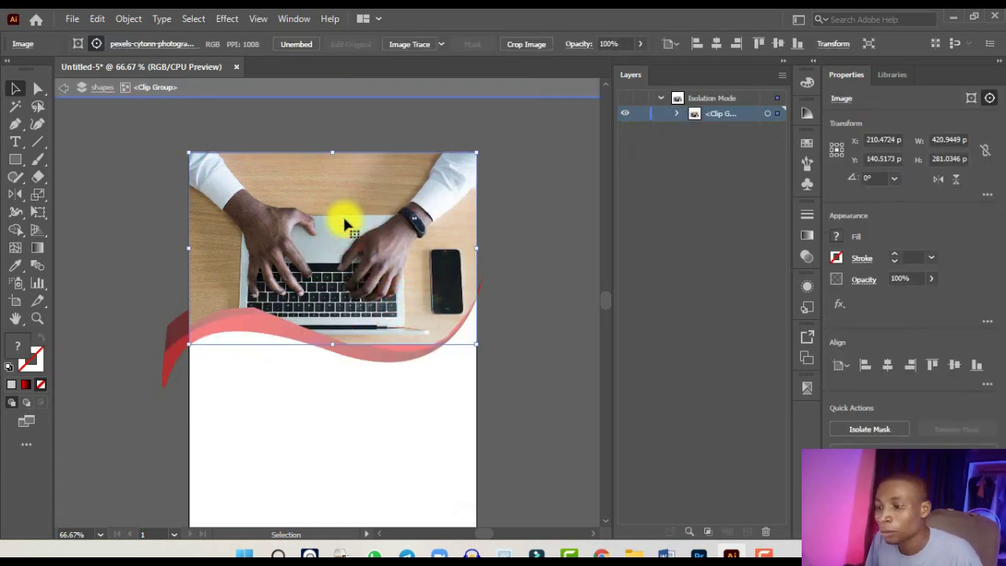
right_click(343, 220)
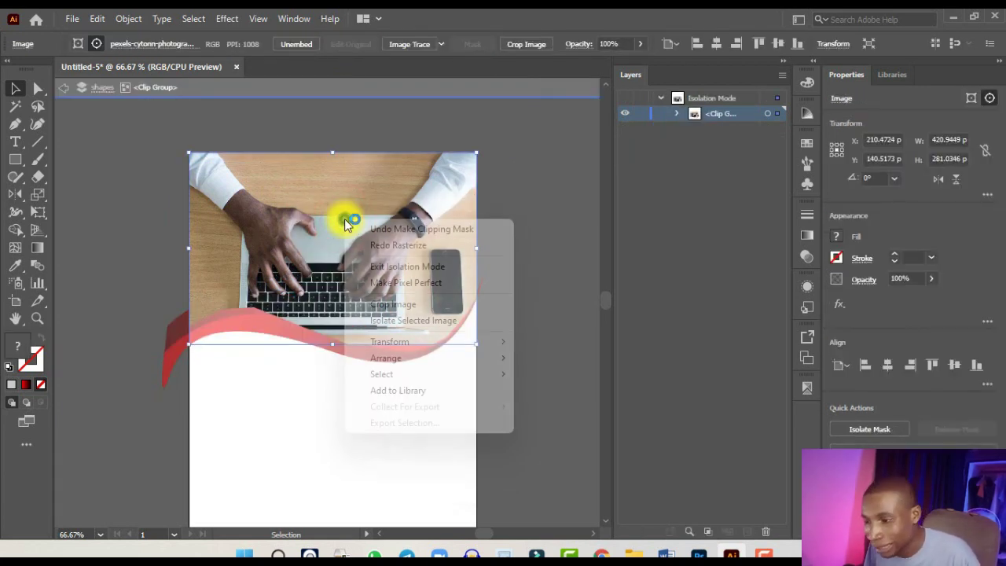
click(407, 322)
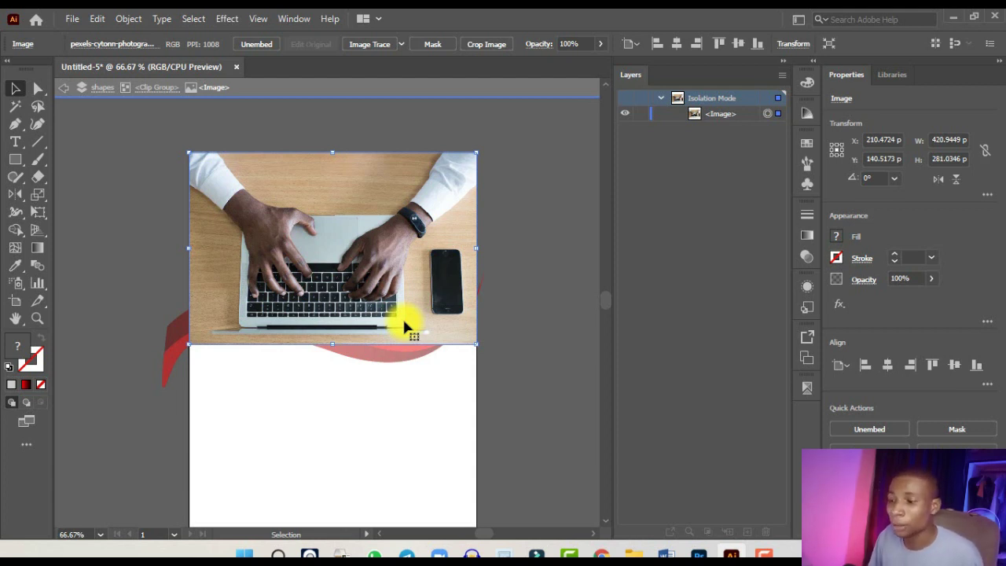
Try moving the isolated laptop photo partly off the page, and undo the move.
drag(319, 259, 517, 291)
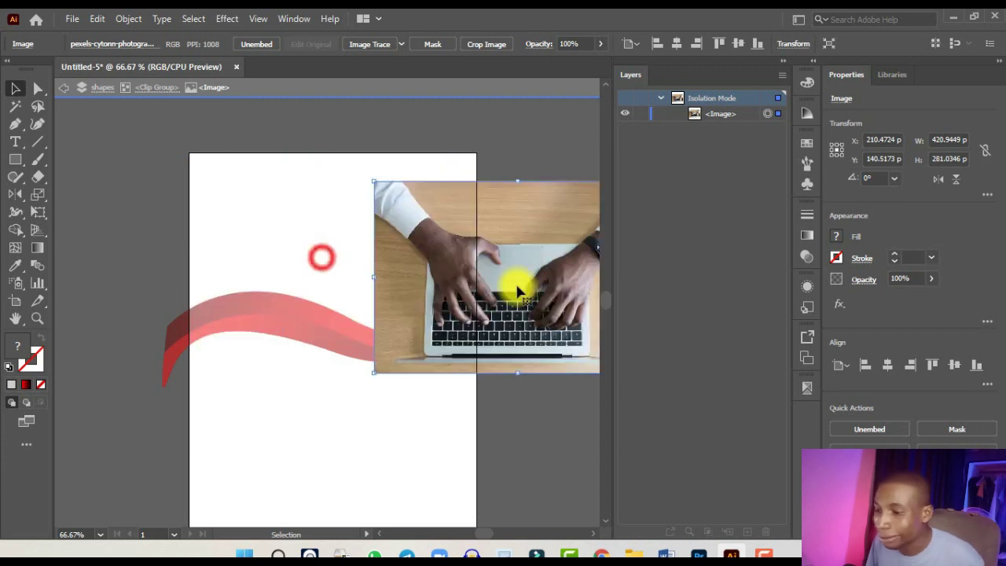
click(111, 369)
key(ctrl+z)
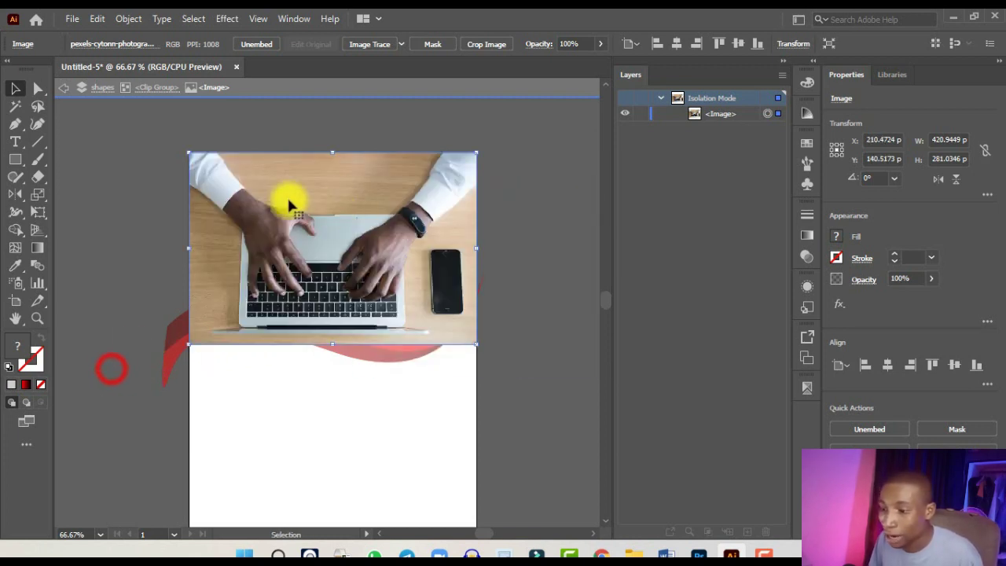
click(166, 181)
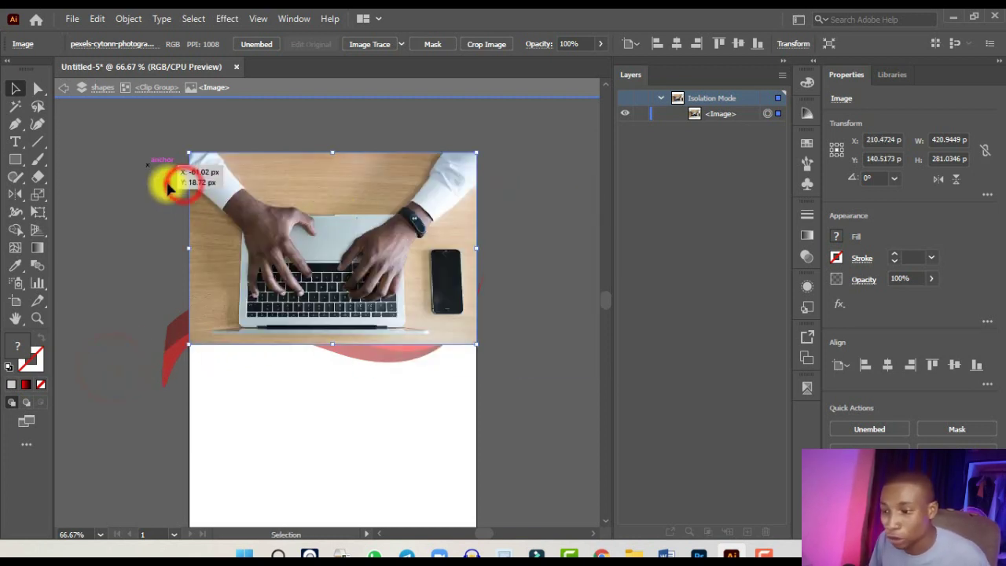
Rasterize the laptop photo with the Grayscale color model at High (300 ppi) and a transparent background.
click(326, 209)
click(127, 18)
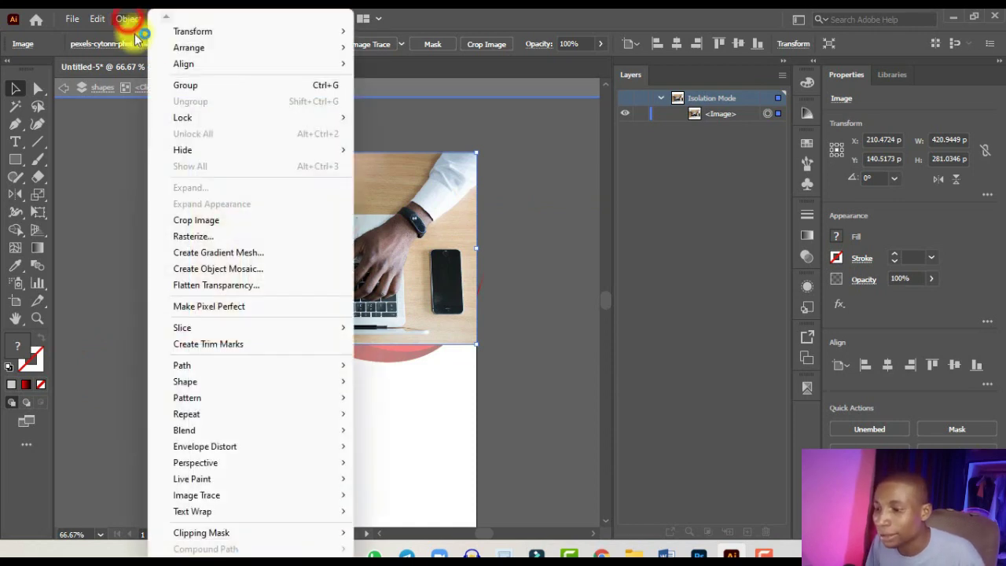
click(218, 236)
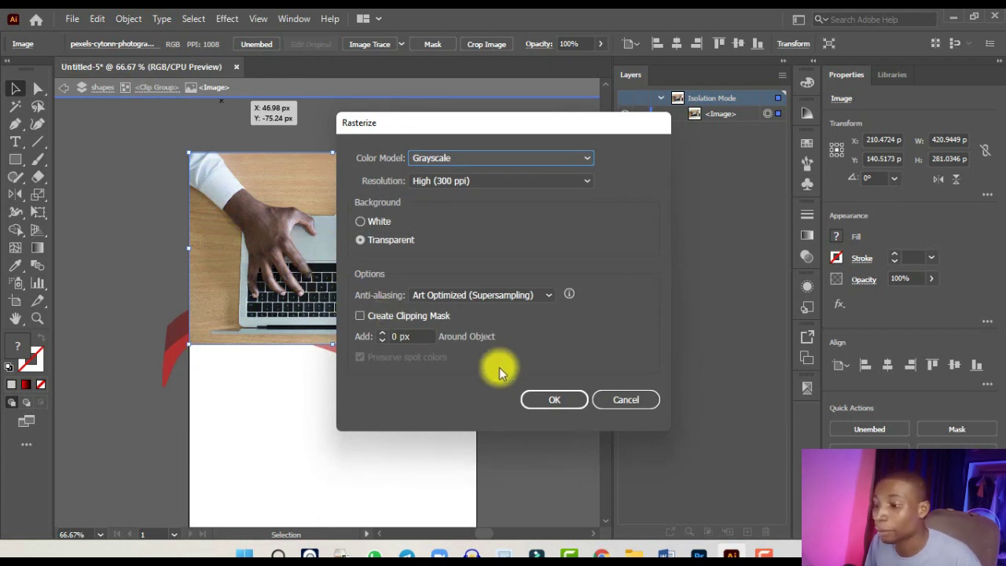
click(559, 400)
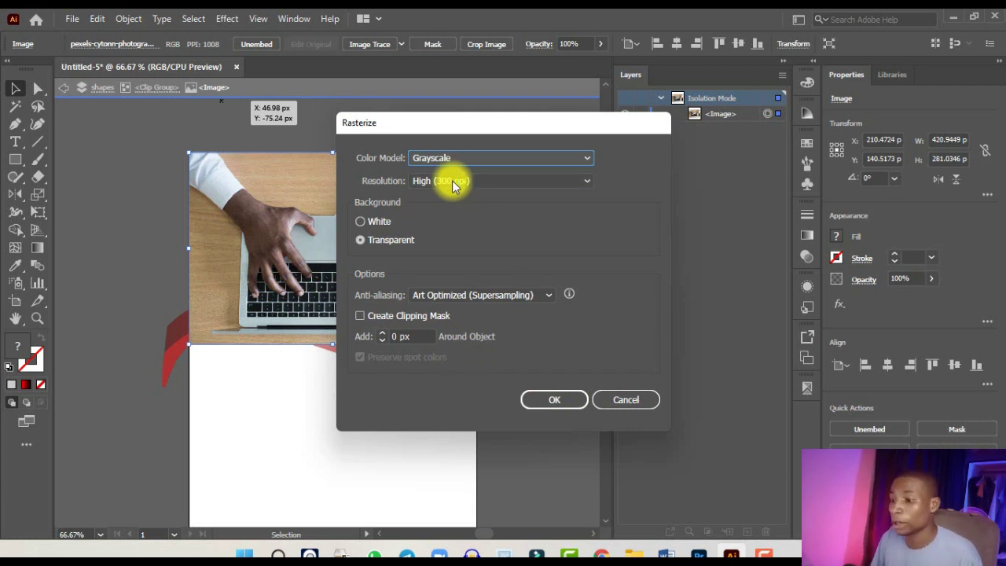
click(541, 404)
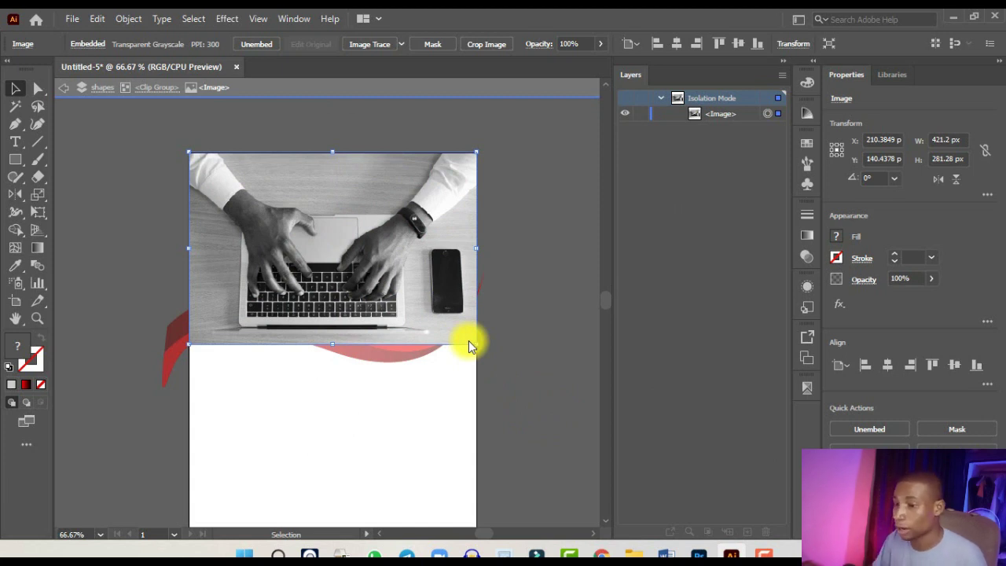
Leave isolation mode for the photo, the clip group and the shapes layer to return to the full artwork.
click(68, 97)
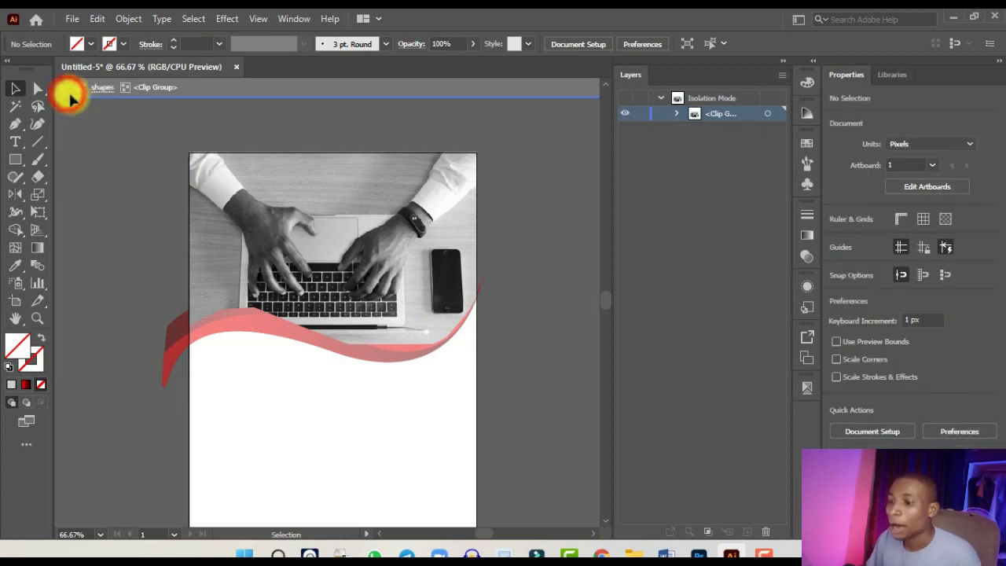
click(414, 224)
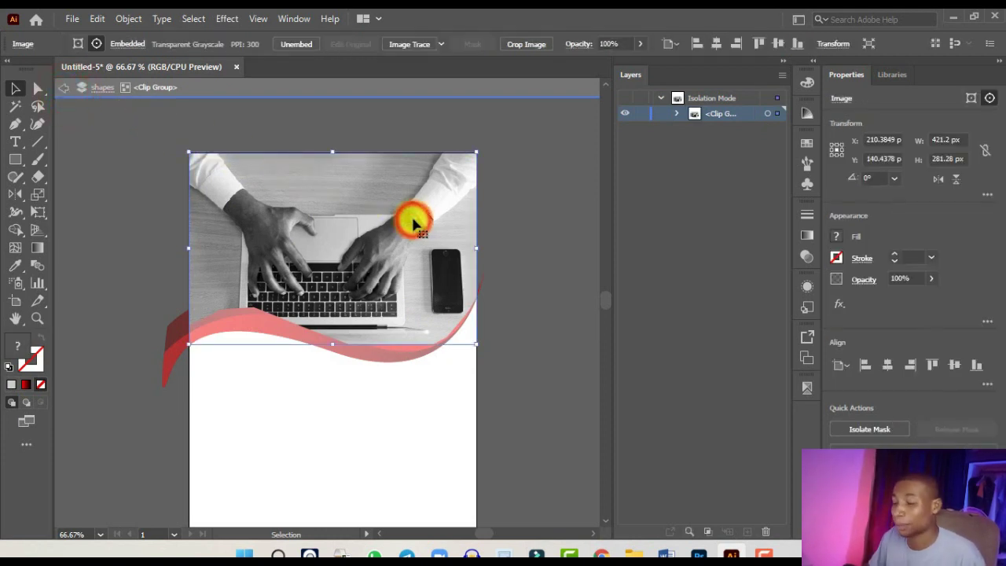
drag(166, 212, 213, 225)
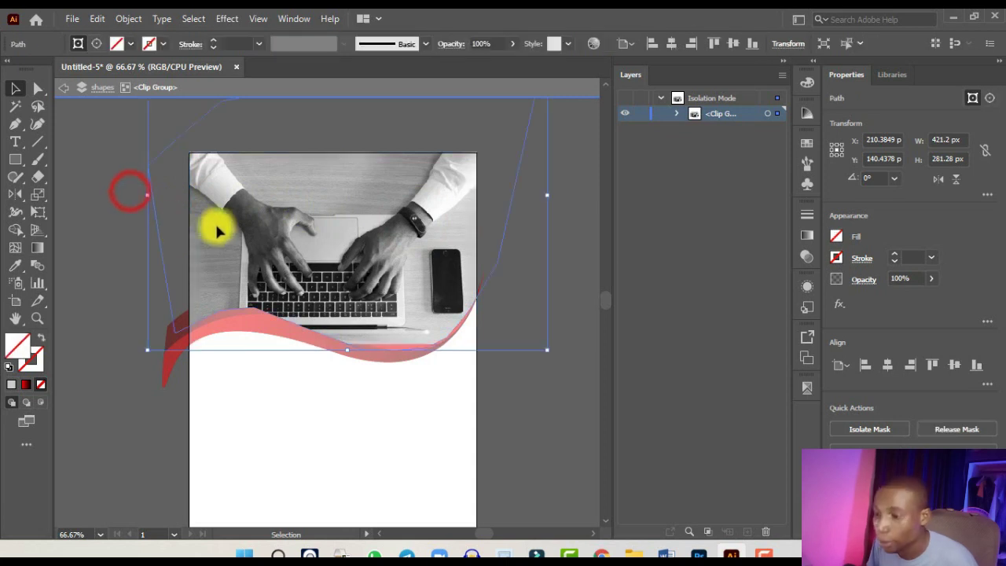
click(288, 227)
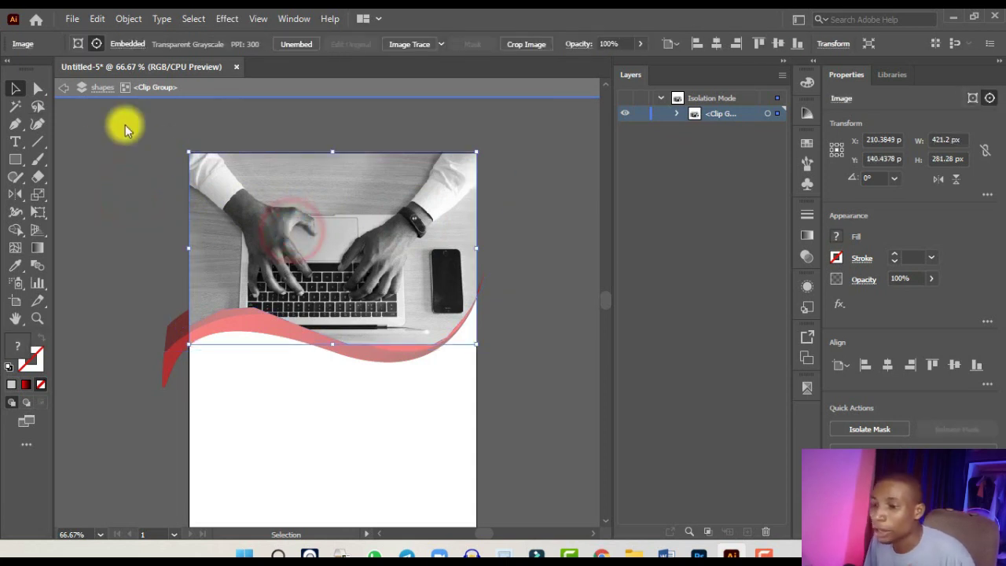
click(64, 88)
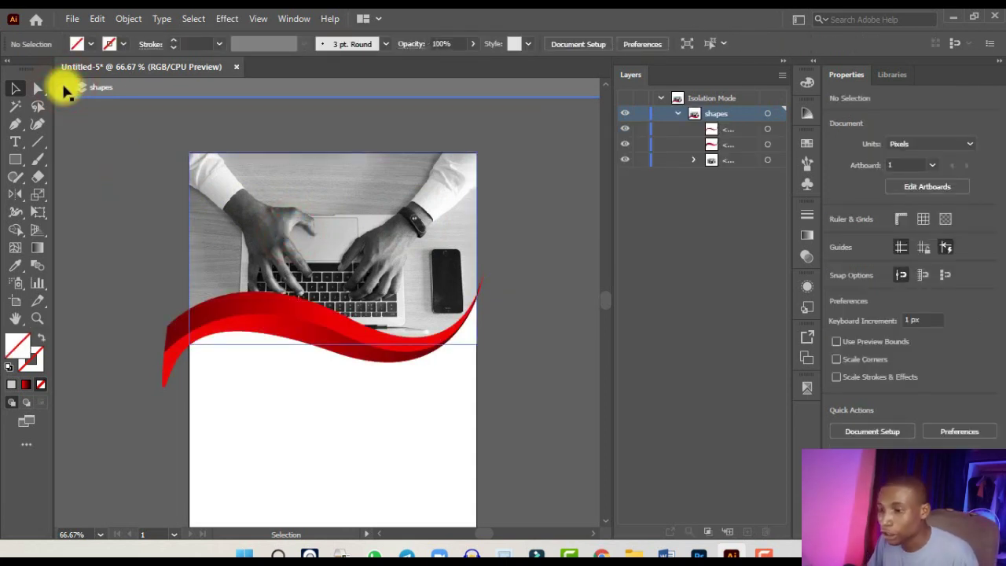
click(63, 89)
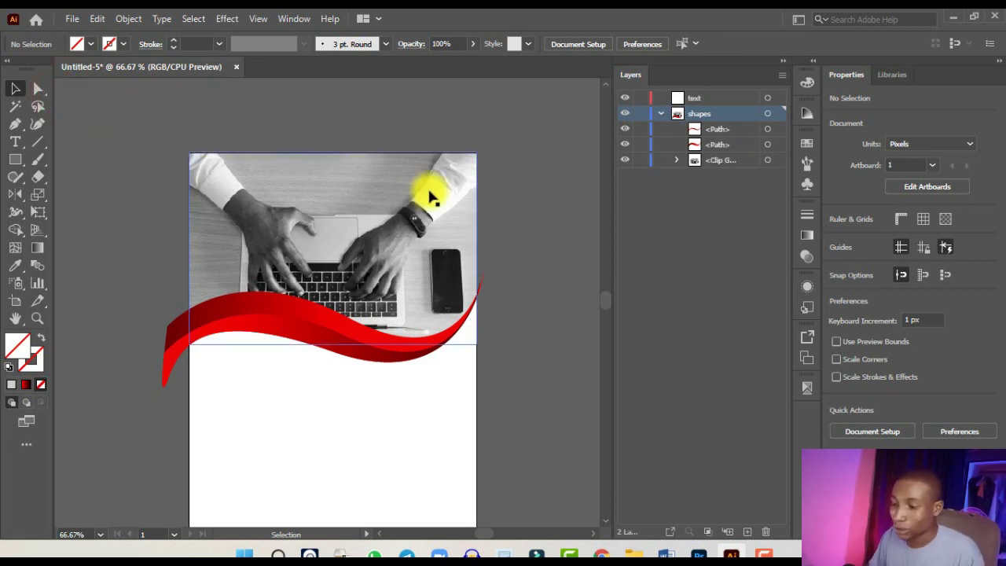
Collapse the shapes layer and add a layer named "logo" between the text and shapes layers.
scroll(429, 197, down, 2)
scroll(429, 197, up, 1)
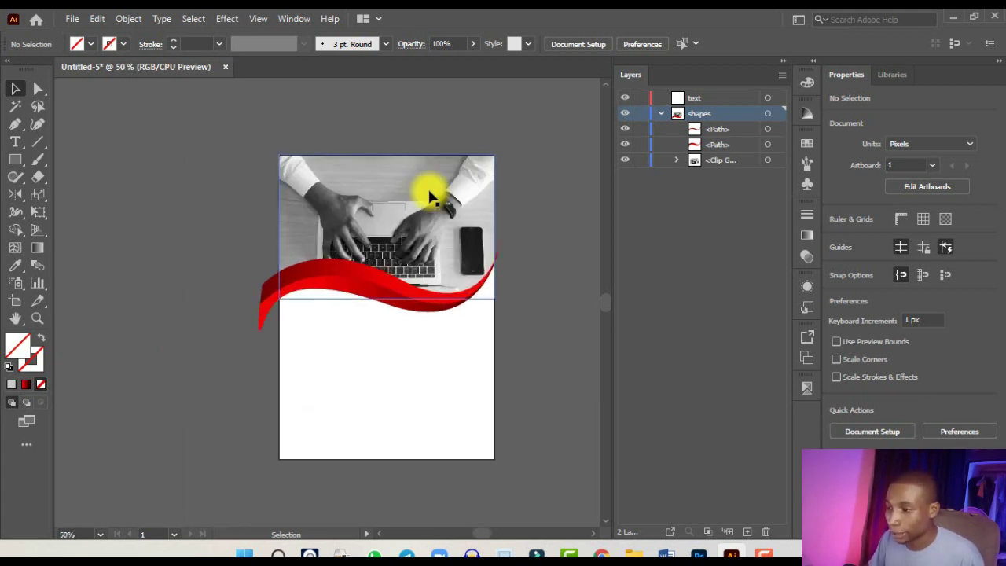
scroll(429, 196, up, 1)
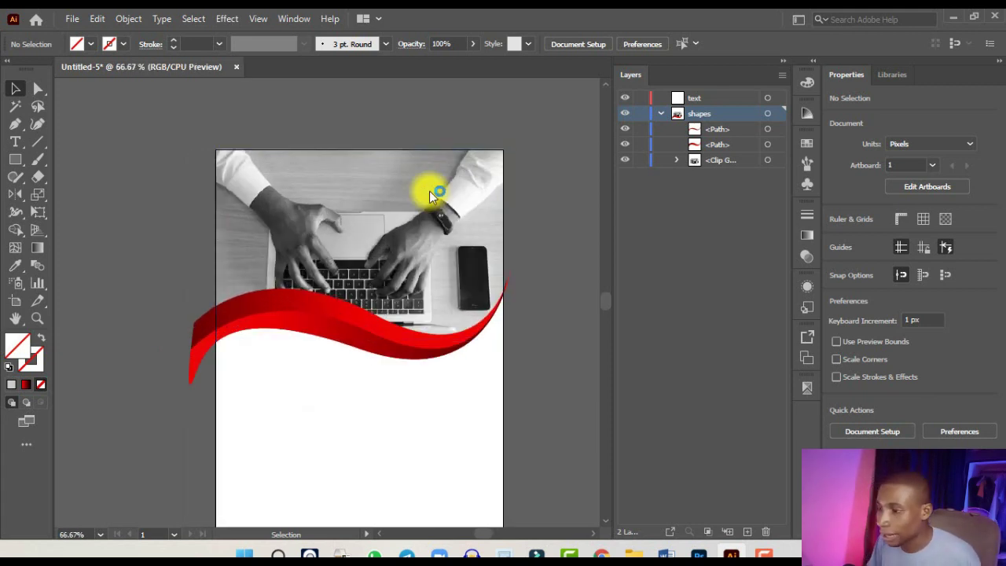
scroll(429, 192, down, 1)
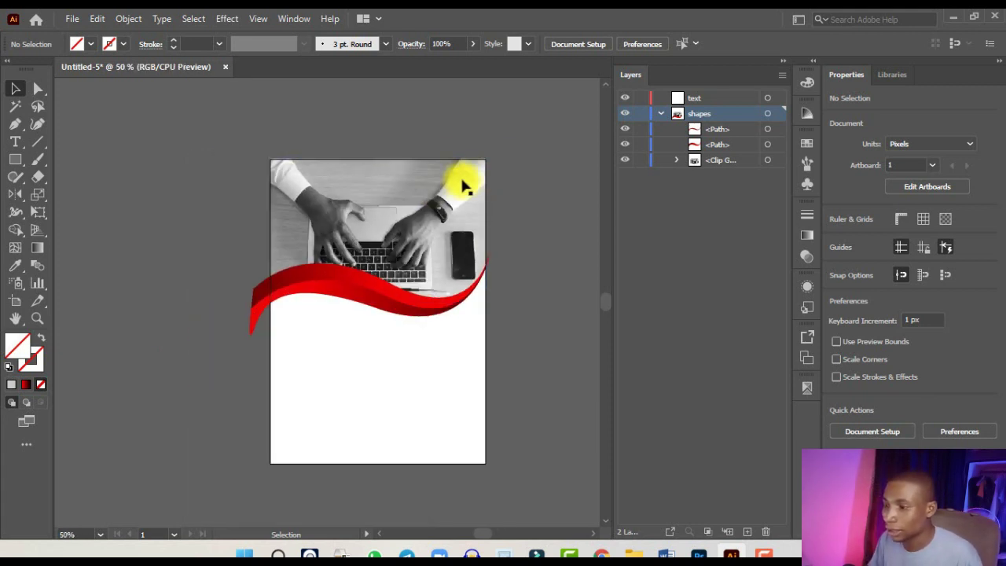
click(661, 113)
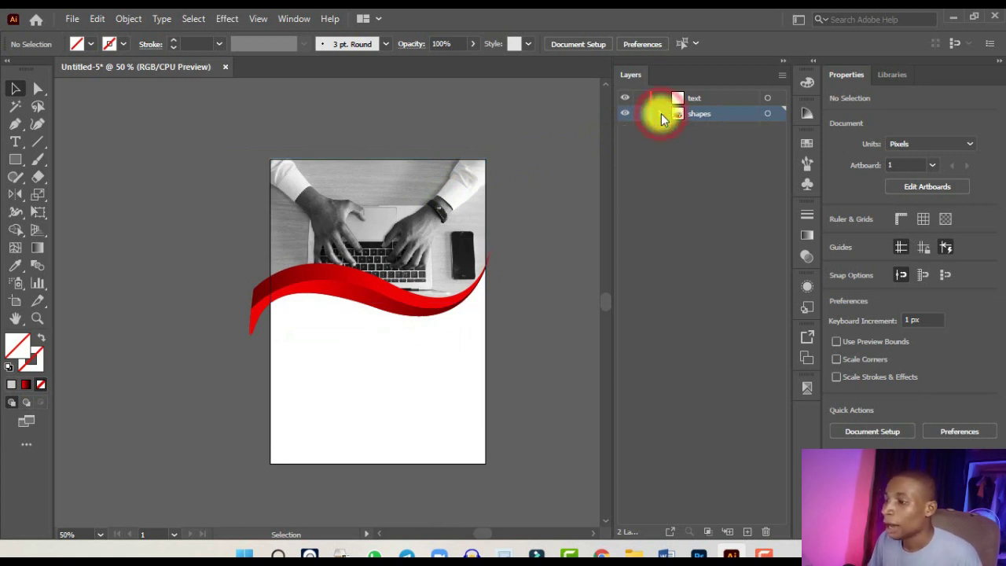
click(752, 531)
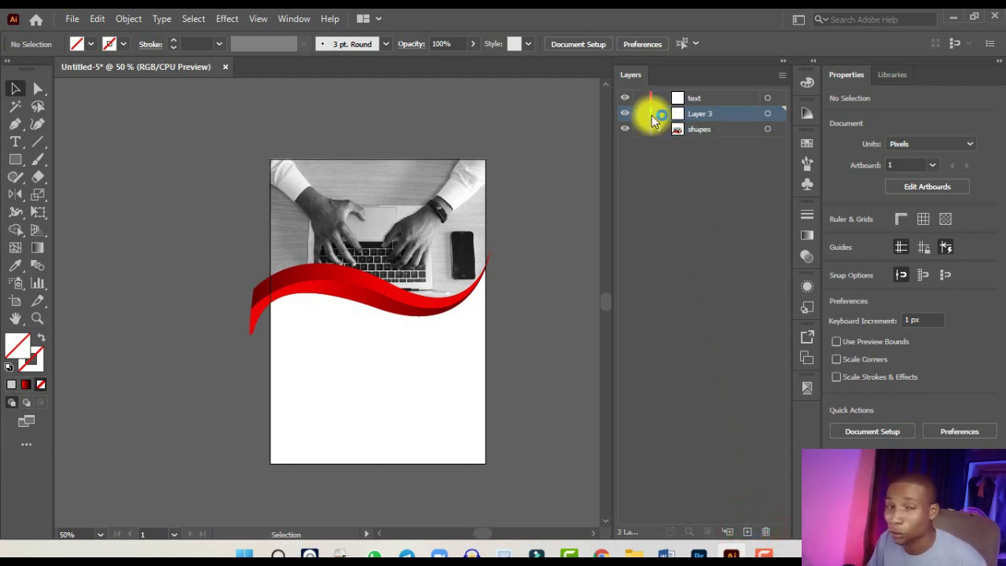
double_click(695, 115)
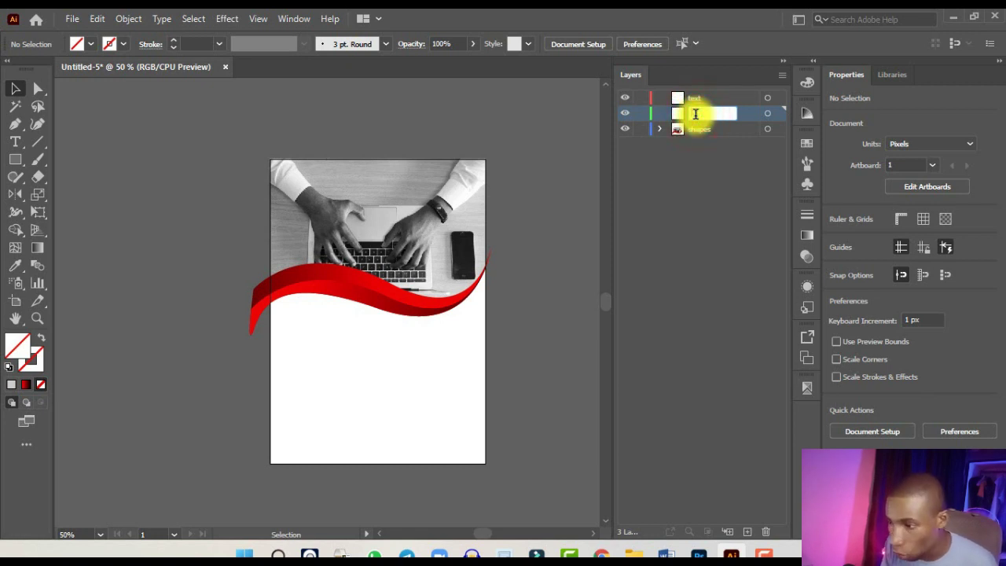
key(Return)
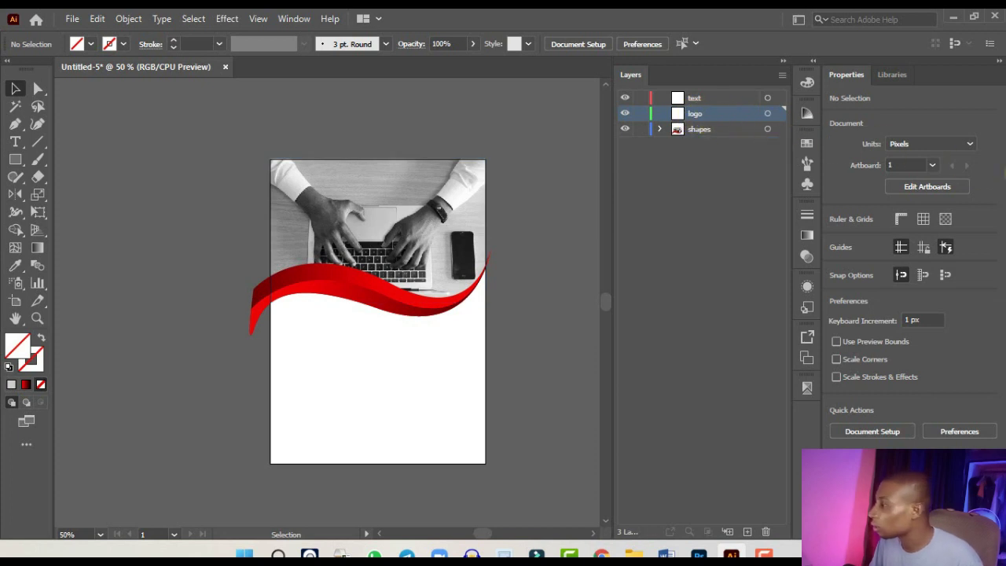
Place the image TECSHORES LOGOS.png over the laptop photo in the logo layer, and embed it.
drag(997, 252, 375, 211)
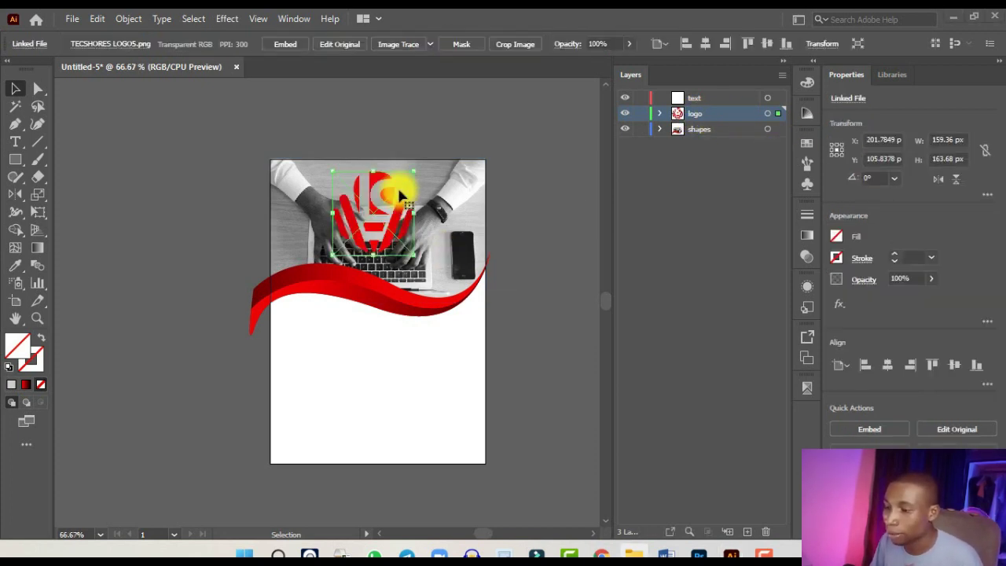
scroll(397, 186, up, 1)
click(286, 44)
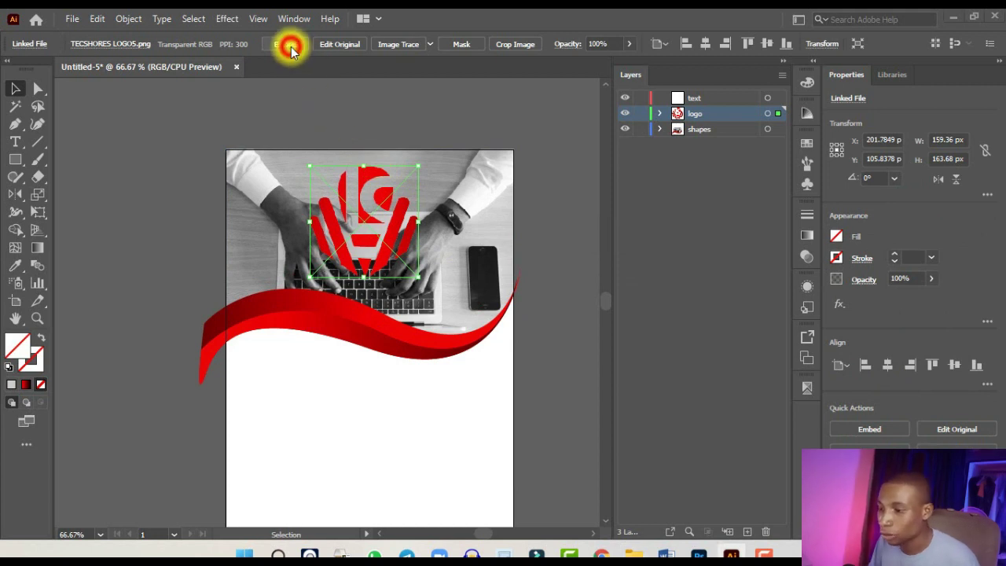
Scale the logo down to about 55 × 57 px near the page's upper edge, and center it horizontally on the page.
scroll(385, 228, up, 1)
drag(424, 304, 393, 220)
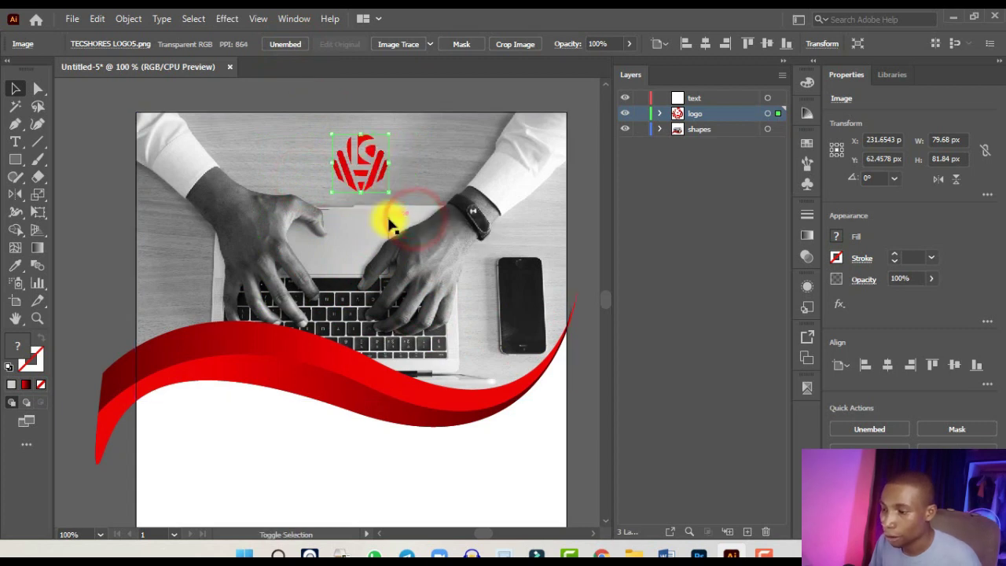
click(894, 367)
key(ctrl+minus)
key(ctrl+plus)
key(ctrl+plus)
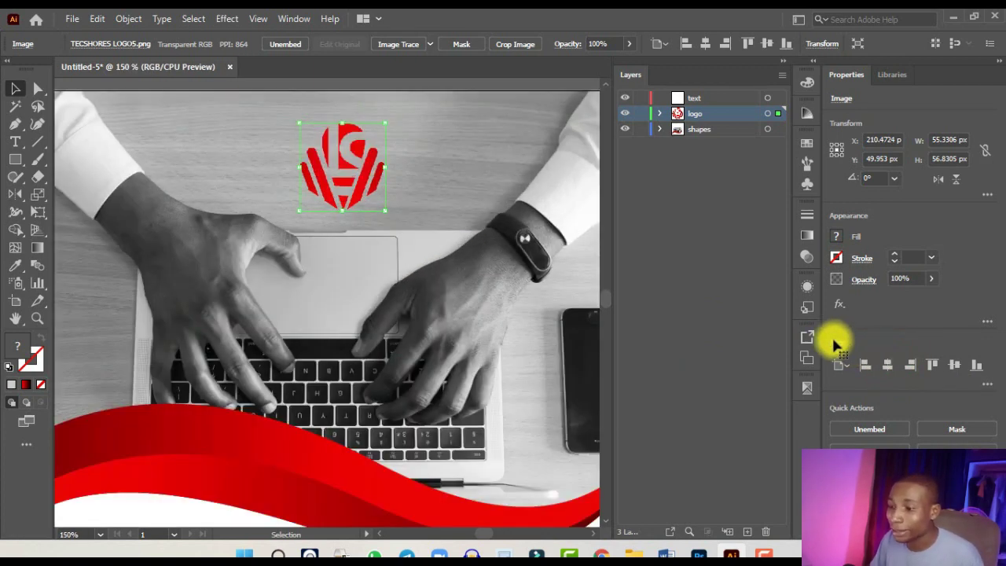
Shrink the logo around its center to about 49 × 51 px, and nudge it down 7 px in total.
key(ctrl+minus)
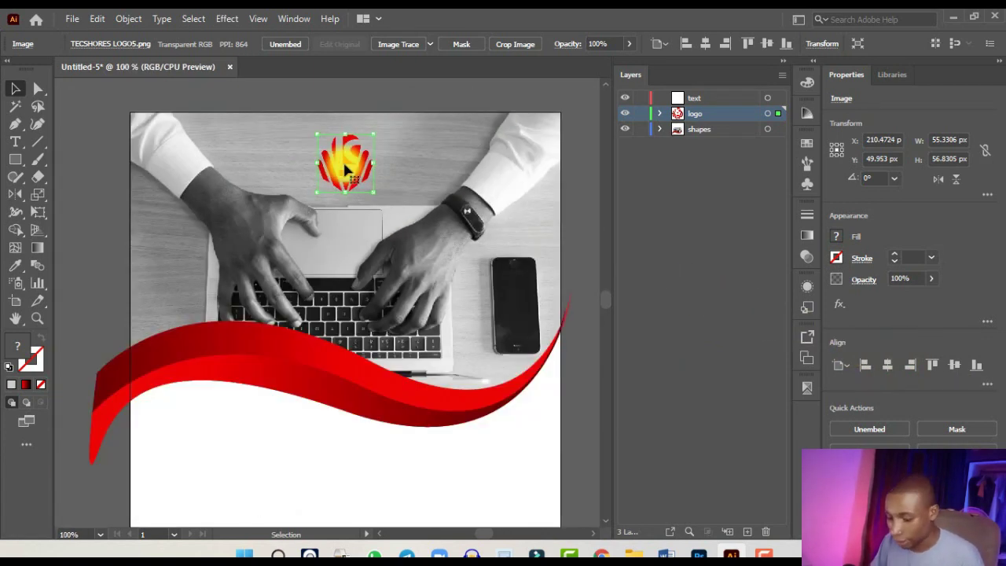
key(ctrl+plus)
key(Down)
key(Down)
key(Down)
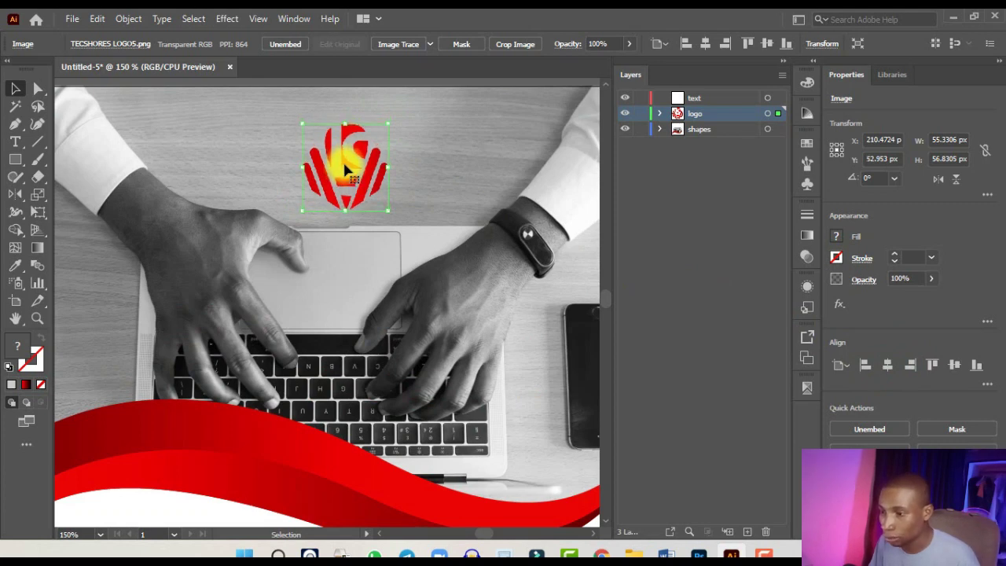
drag(388, 126, 382, 131)
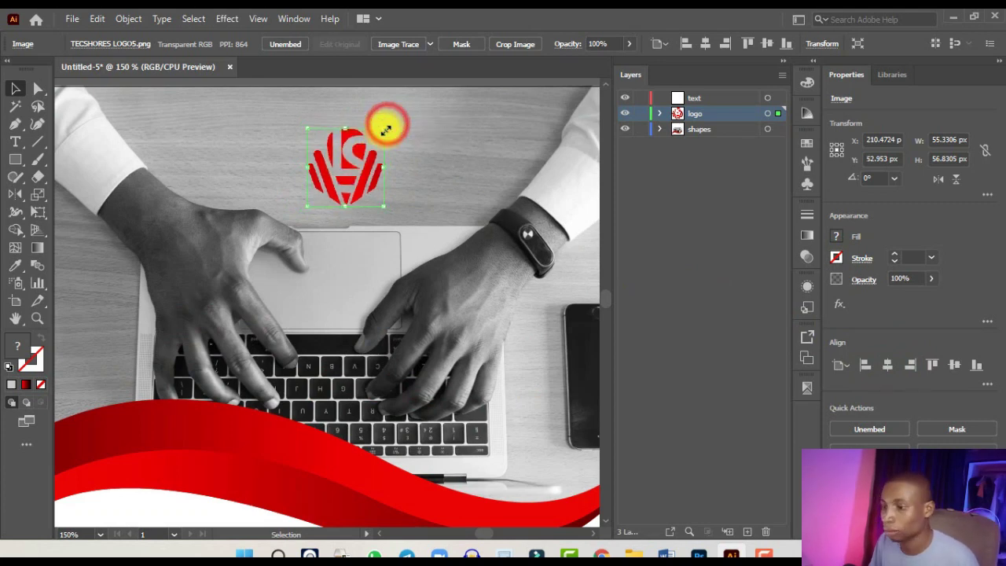
key(ctrl+minus)
key(Down)
key(Down)
key(Down)
key(Down)
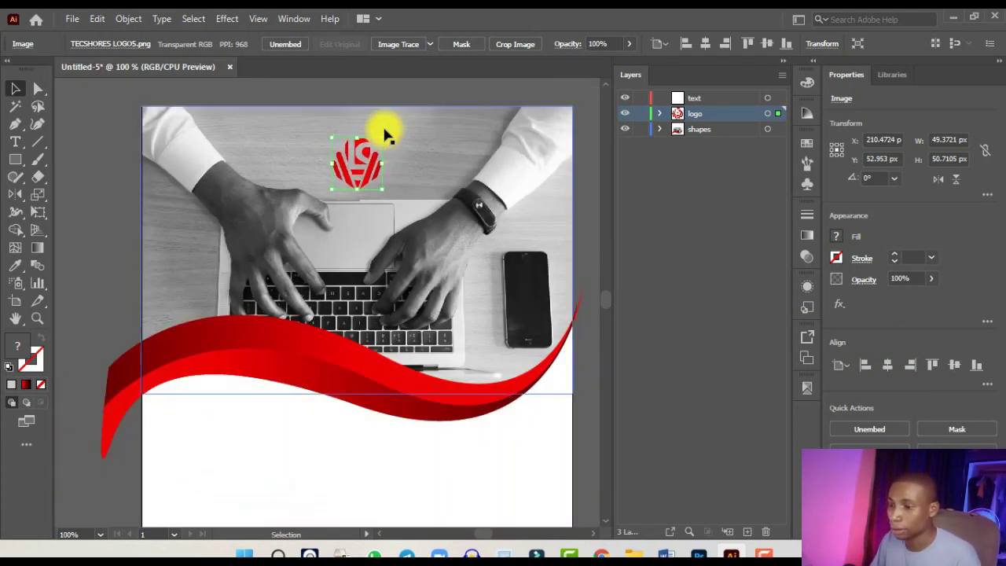
Examine the logo's size and placement against the whole flyer.
key(ctrl+minus)
key(ctrl+minus)
key(ctrl+minus)
key(ctrl+minus)
key(ctrl+minus)
key(ctrl+minus)
key(ctrl+plus)
key(ctrl+plus)
key(ctrl+plus)
key(ctrl+plus)
key(ctrl+plus)
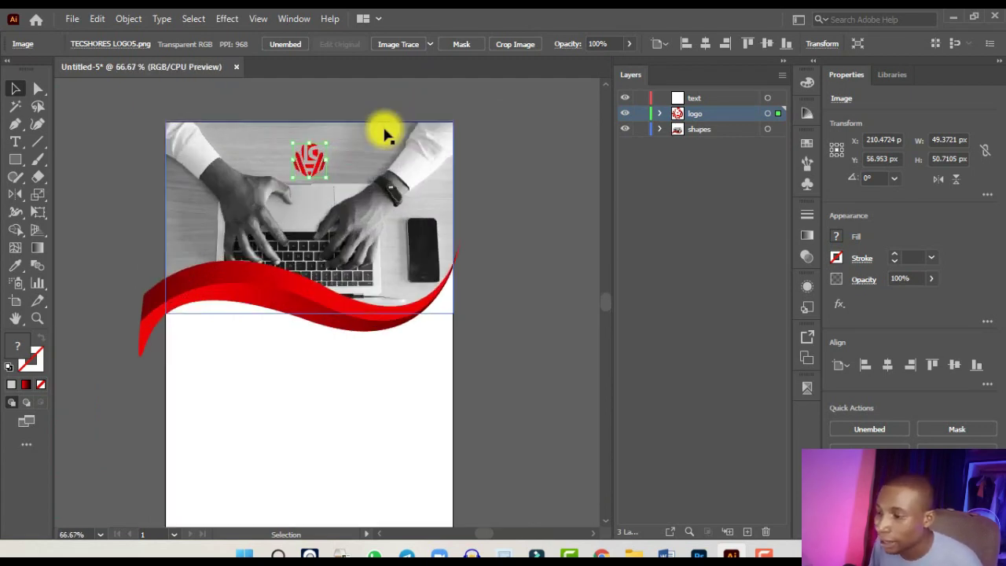
Show the rulers and place two vertical guides about 23 px inside the page's side edges.
click(494, 112)
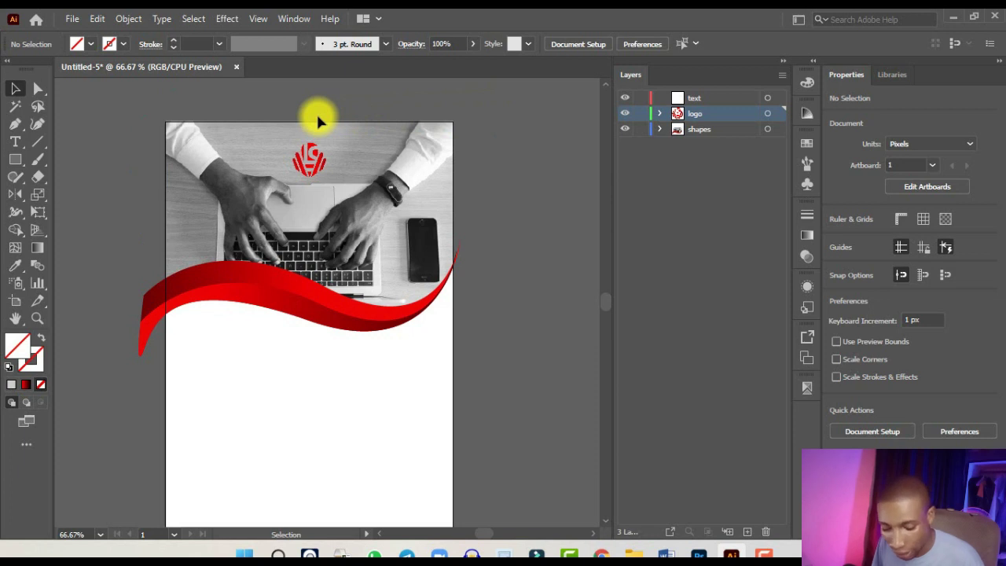
key(ctrl+r)
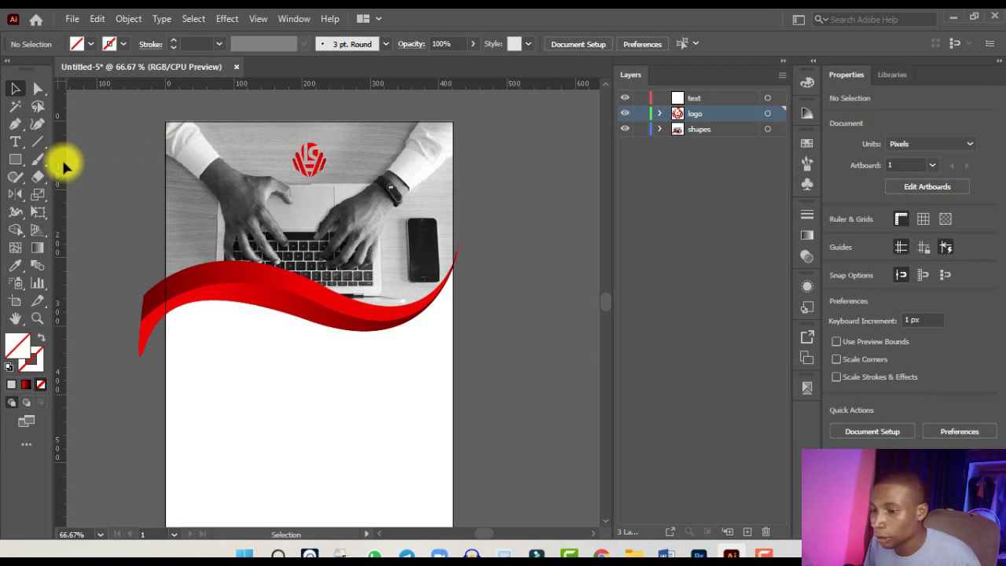
mouse_move(62, 162)
mouse_down()
mouse_move(117, 168)
mouse_move(189, 198)
mouse_move(179, 202)
mouse_move(180, 183)
mouse_move(437, 222)
mouse_up()
click(61, 184)
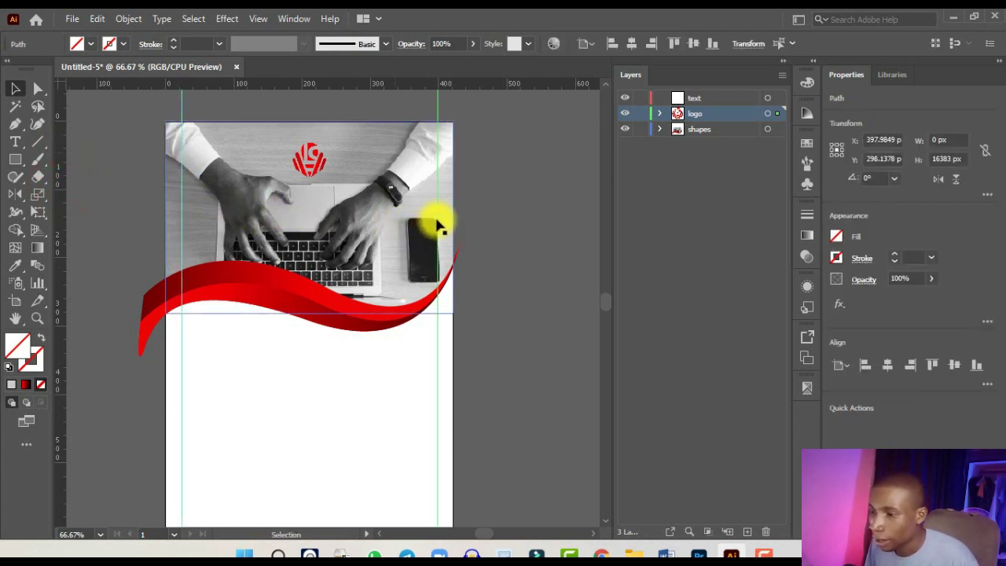
Add horizontal guides at about 22 px and 572 px, inside the page's upper and lower edges.
mouse_move(369, 90)
mouse_down()
mouse_move(368, 124)
mouse_move(367, 82)
mouse_move(348, 157)
mouse_move(353, 184)
mouse_up()
key(ctrl+minus)
key(ctrl+minus)
key(ctrl+minus)
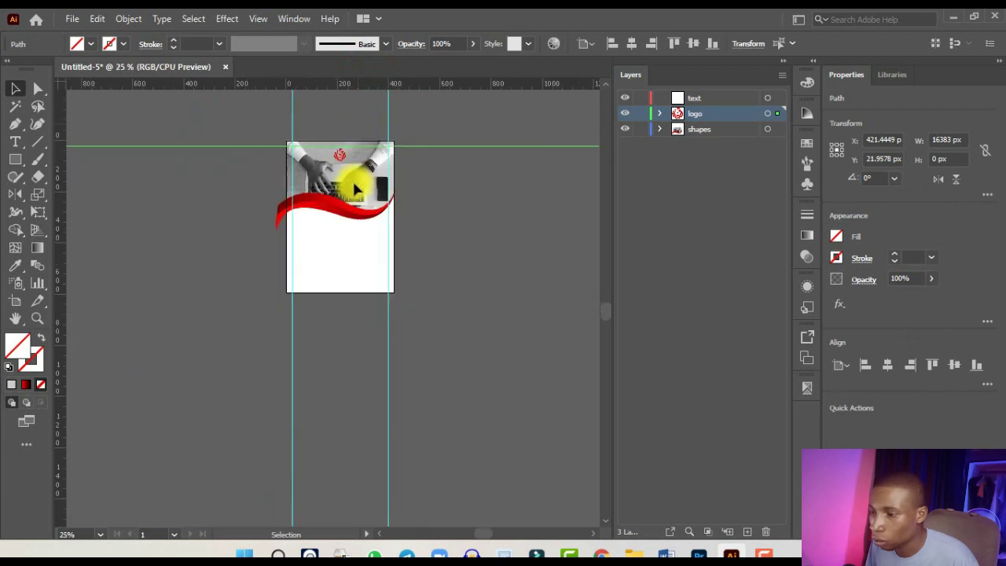
key(ctrl+plus)
drag(356, 88, 396, 315)
key(ctrl+plus)
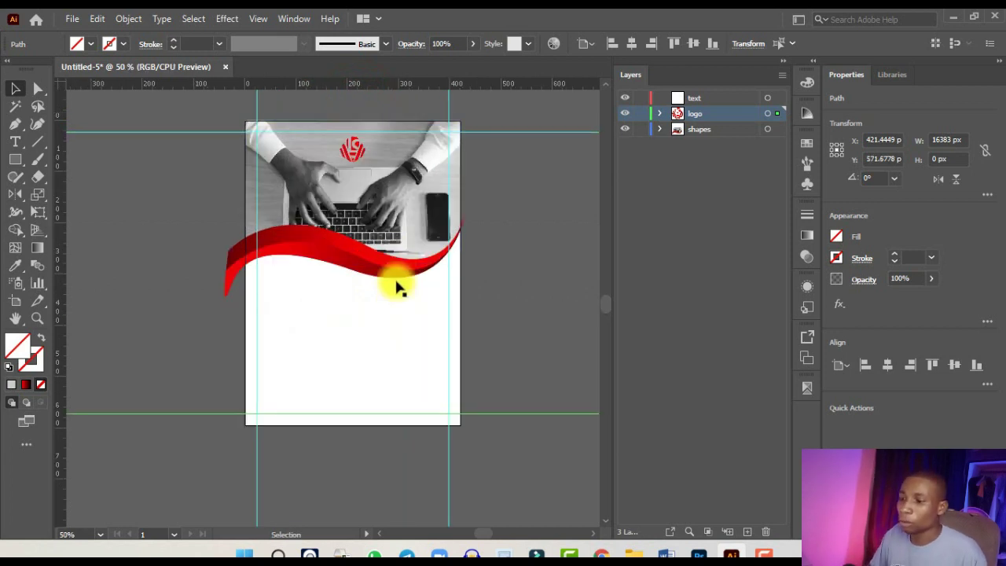
key(ctrl+plus)
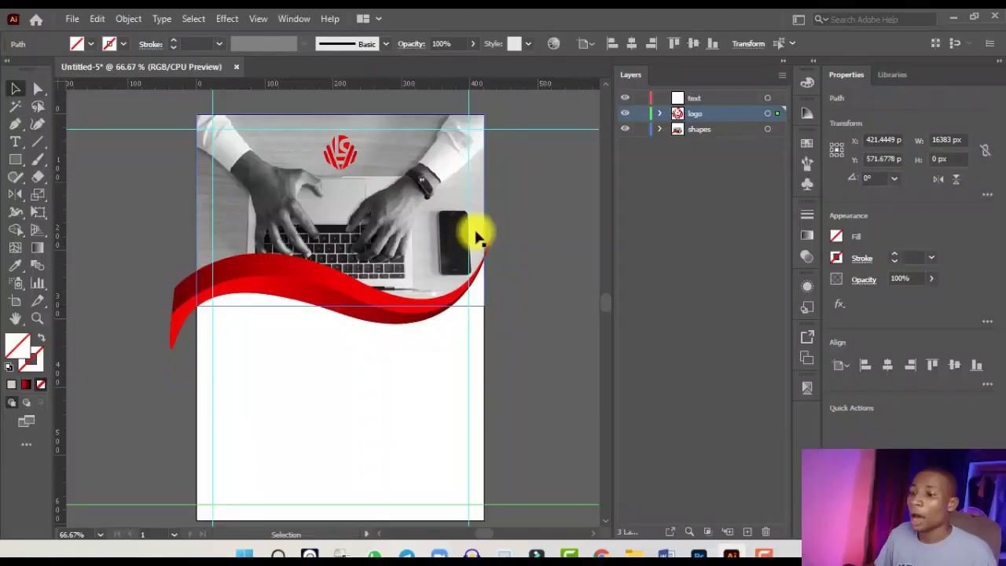
key(ctrl+minus)
key(ctrl+plus)
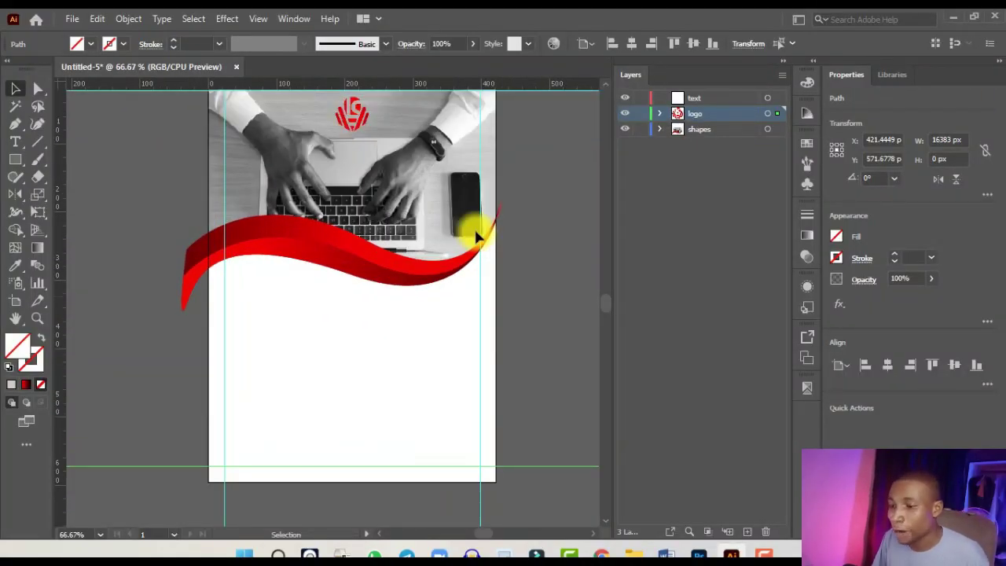
key(ctrl+plus)
click(714, 96)
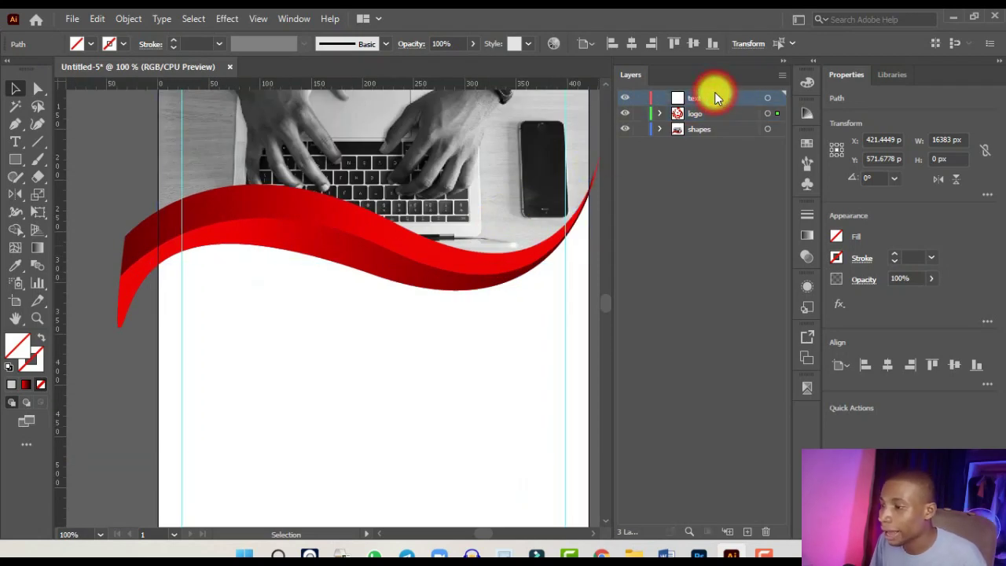
key(ctrl+minus)
key(ctrl+minus)
key(ctrl+plus)
key(ctrl+plus)
Draw a circle about 71 px in diameter over the logo in the logo layer with the Ellipse tool.
click(704, 115)
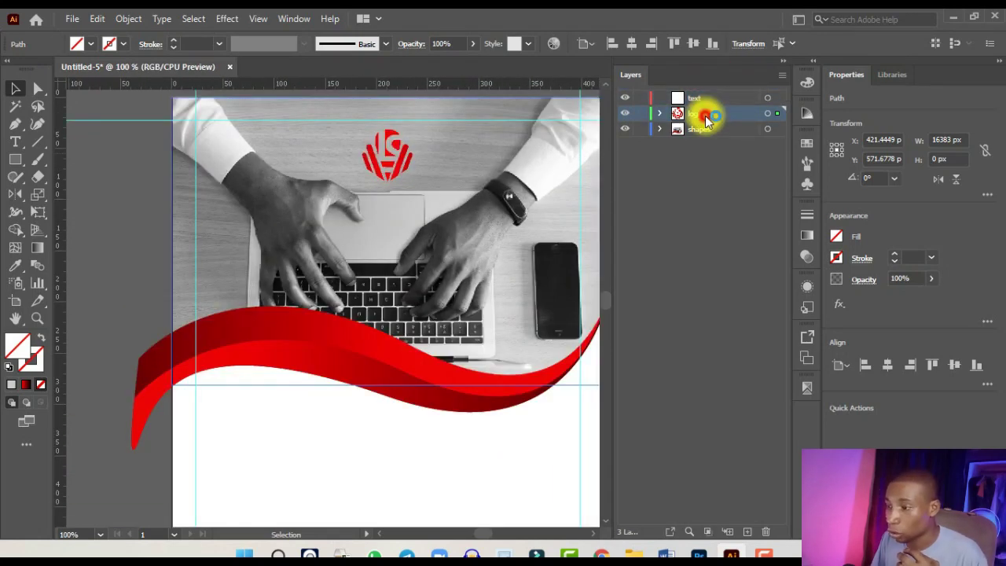
scroll(385, 142, up, 2)
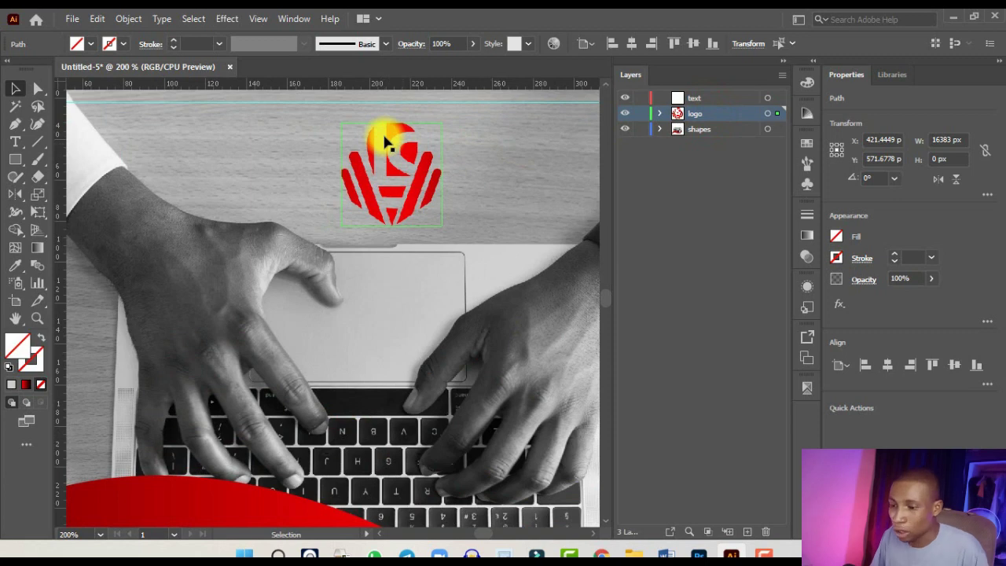
click(16, 160)
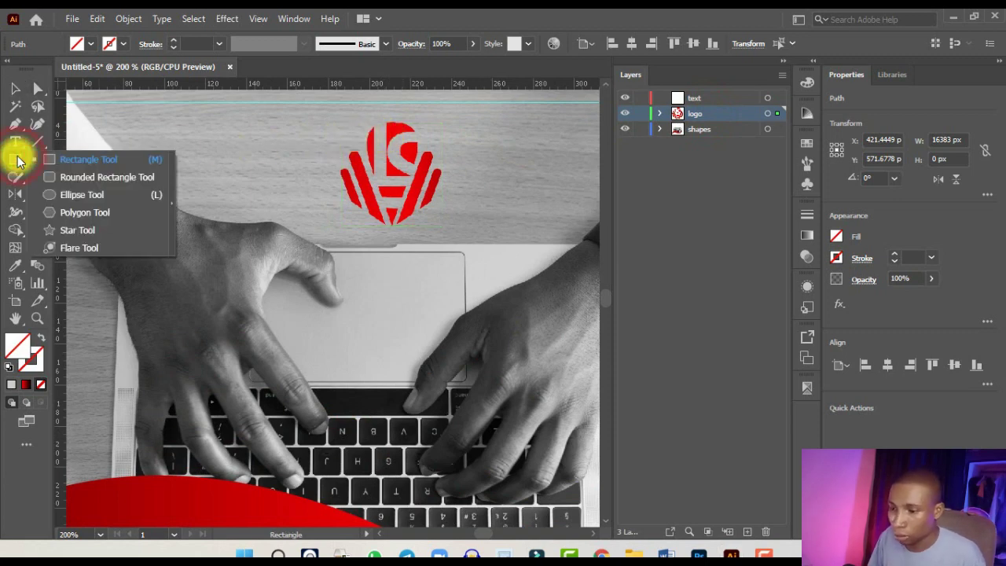
drag(19, 161, 74, 193)
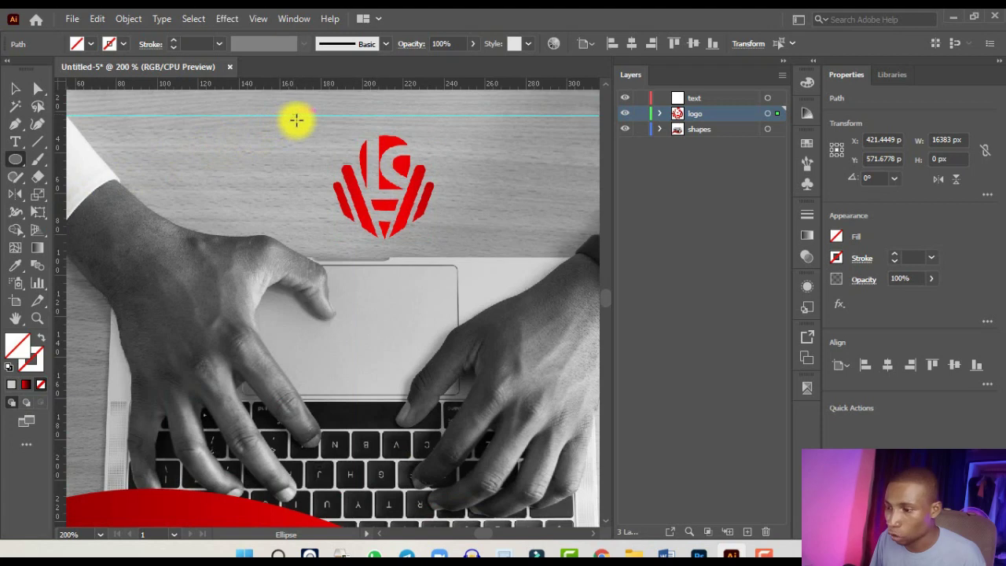
mouse_move(297, 119)
mouse_down()
mouse_move(458, 272)
mouse_move(377, 225)
mouse_move(421, 249)
mouse_move(411, 265)
mouse_move(420, 265)
mouse_up()
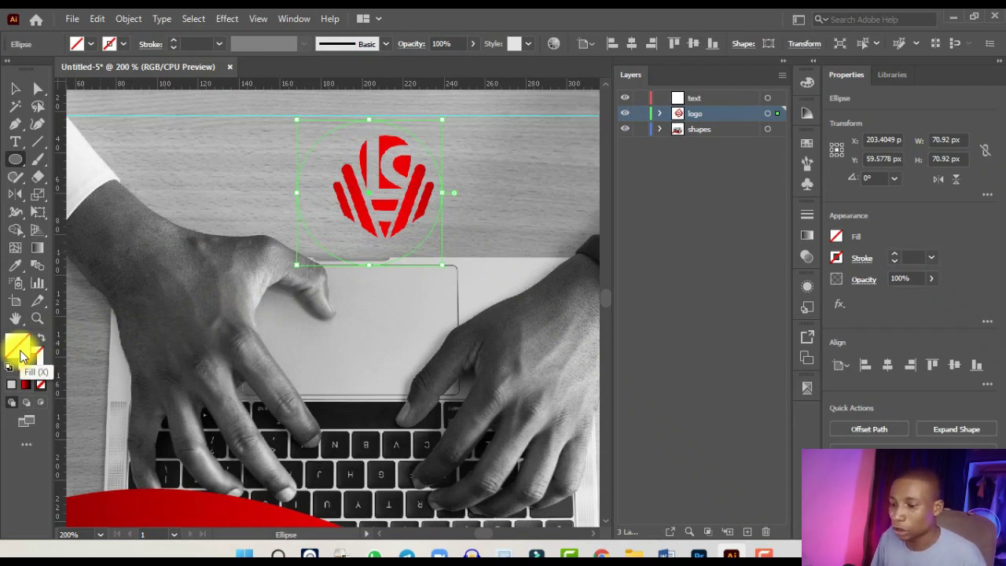
Fill the circle with white and send it to the back, behind the logo.
click(21, 353)
click(806, 85)
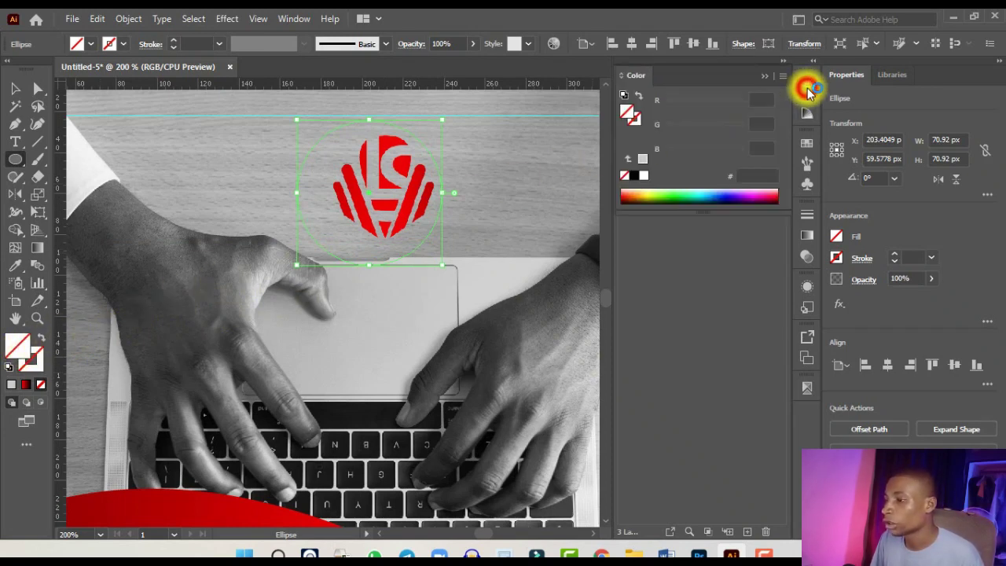
click(642, 177)
key(v)
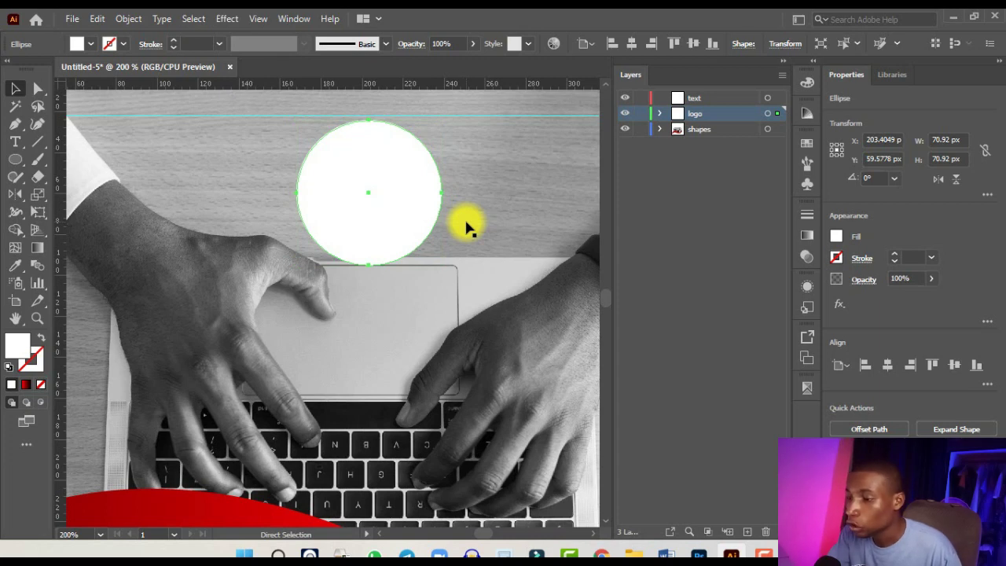
key(ctrl+shift+bracketleft)
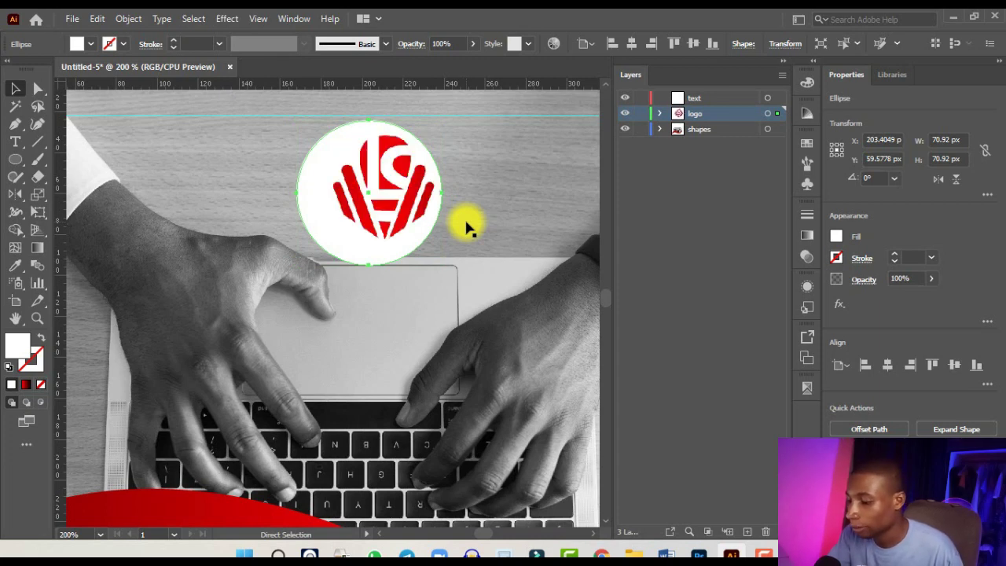
key(ctrl+z)
key(ctrl+shift+bracketleft)
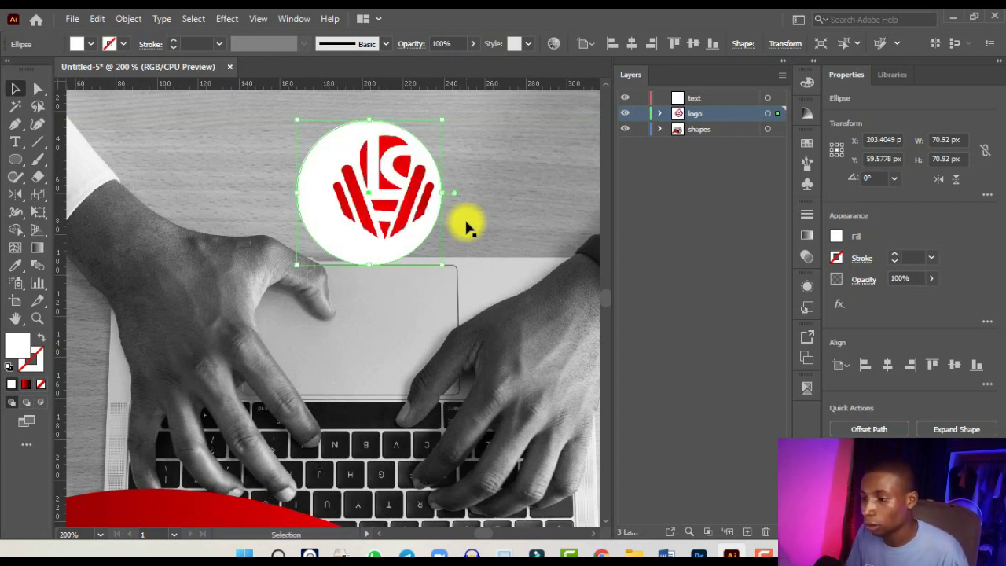
Shrink the white circle to about 63 px in diameter and center it horizontally on the page behind the logo.
key(ctrl+equal)
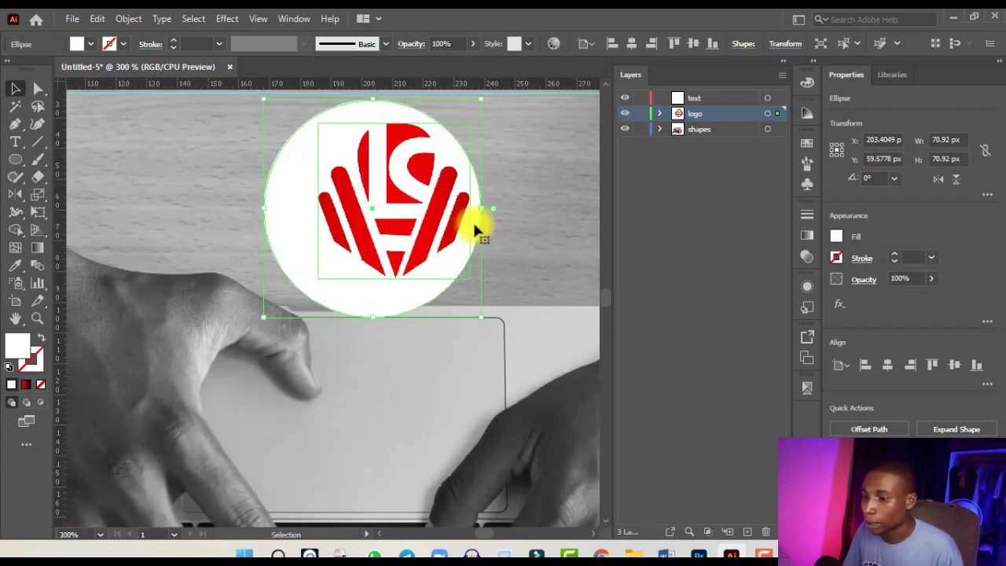
click(886, 366)
key(ctrl+minus)
key(ctrl+equal)
key(ctrl+equal)
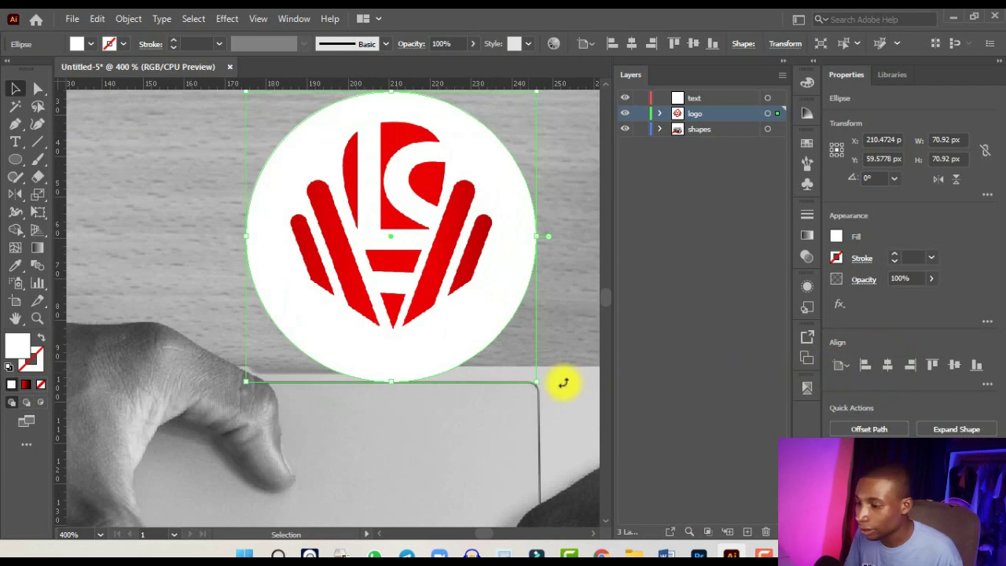
drag(535, 383, 507, 379)
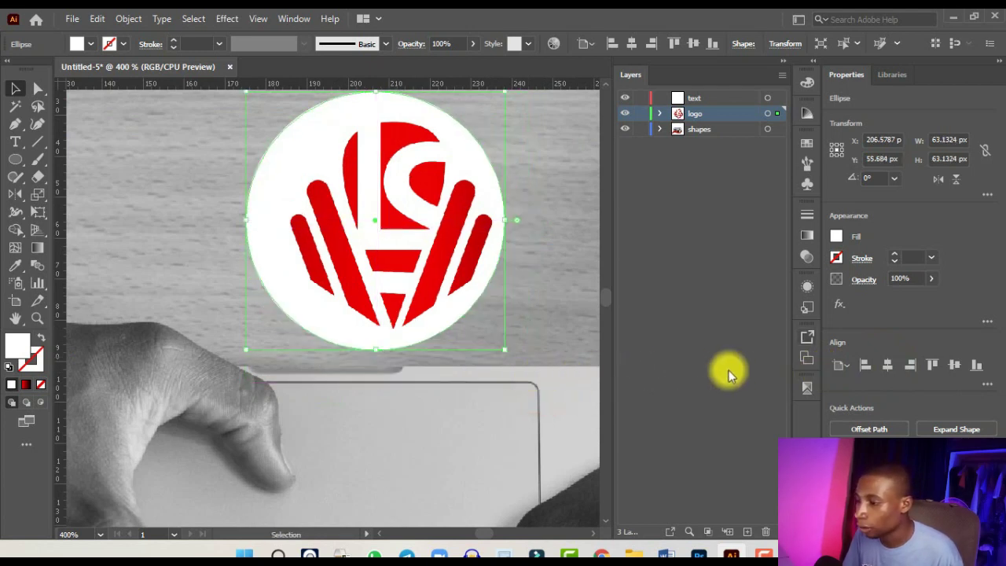
click(886, 367)
scroll(483, 190, up, 1)
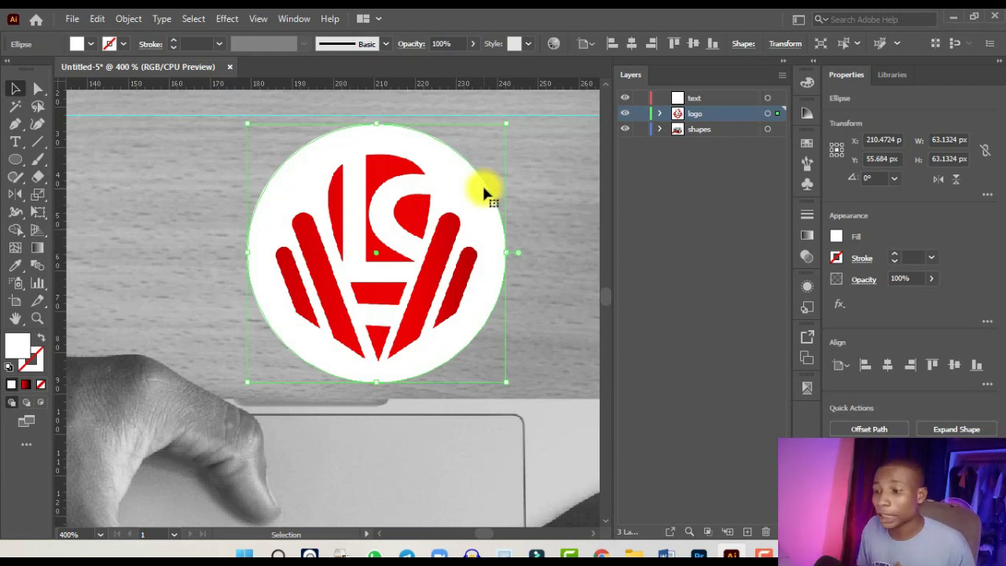
Add a Multiply drop shadow to the white circle with 50% opacity, 5 px X offset, 8 px Y offset and 2 px blur.
click(226, 18)
mouse_move(288, 186)
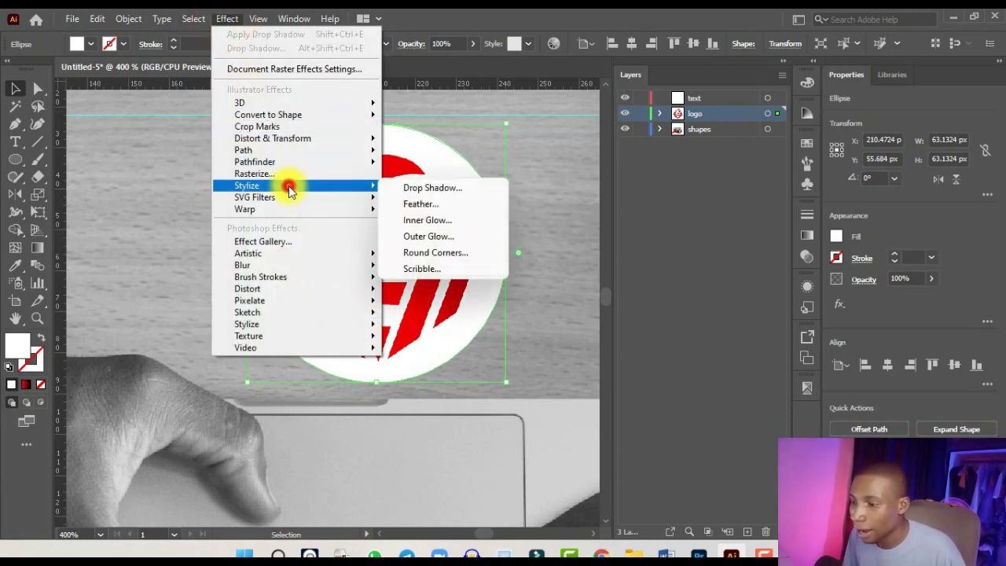
click(450, 191)
double_click(652, 192)
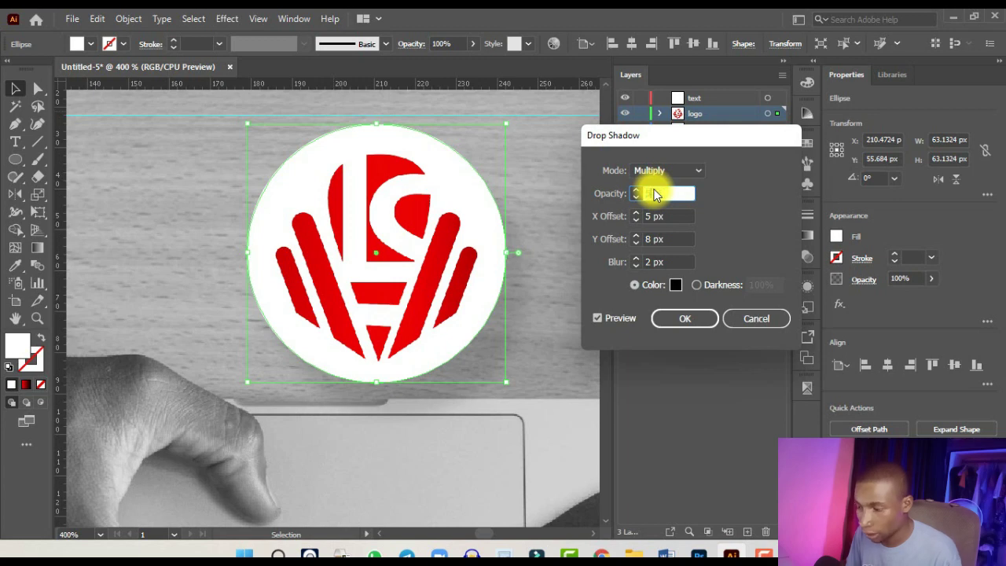
double_click(667, 261)
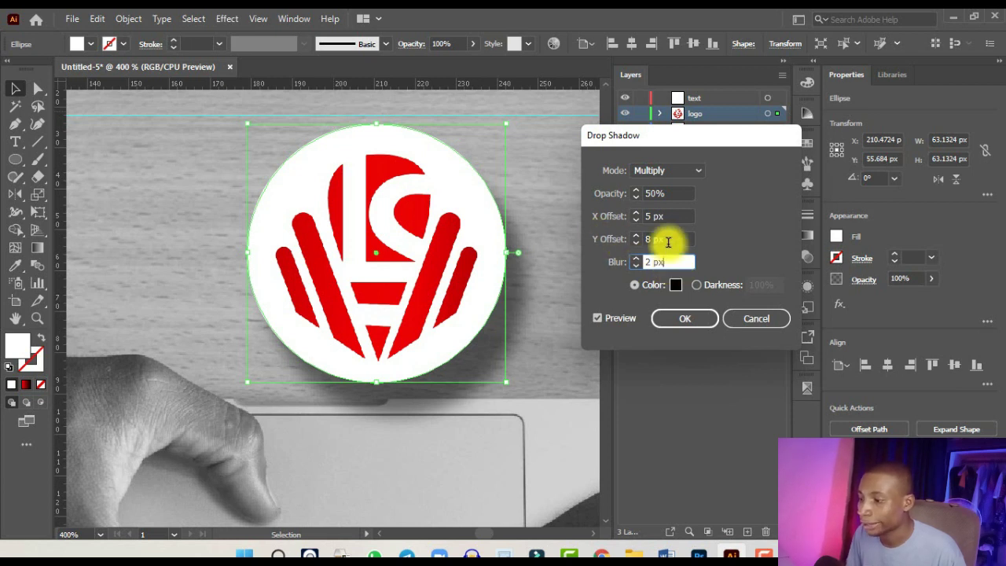
click(667, 239)
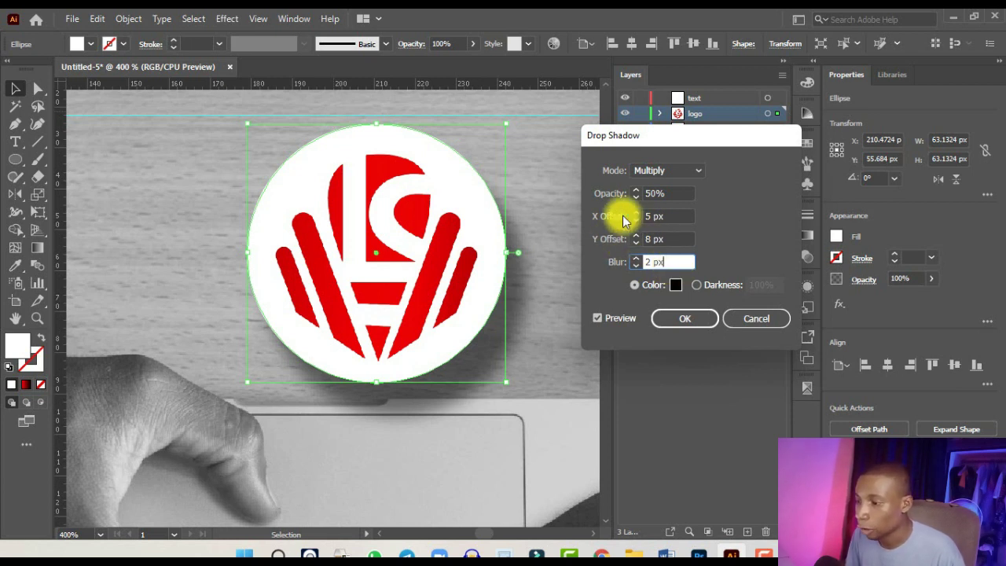
click(683, 319)
scroll(463, 177, down, 4)
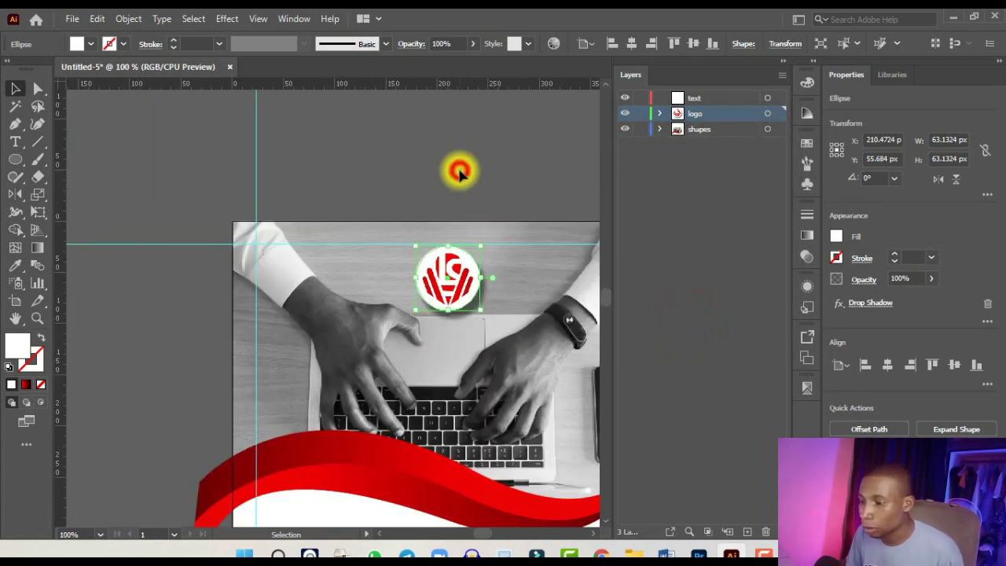
click(460, 174)
Add the text TECSHORES in the text layer, in the white area below the ribbon's left half.
scroll(460, 174, down, 2)
scroll(459, 174, up, 2)
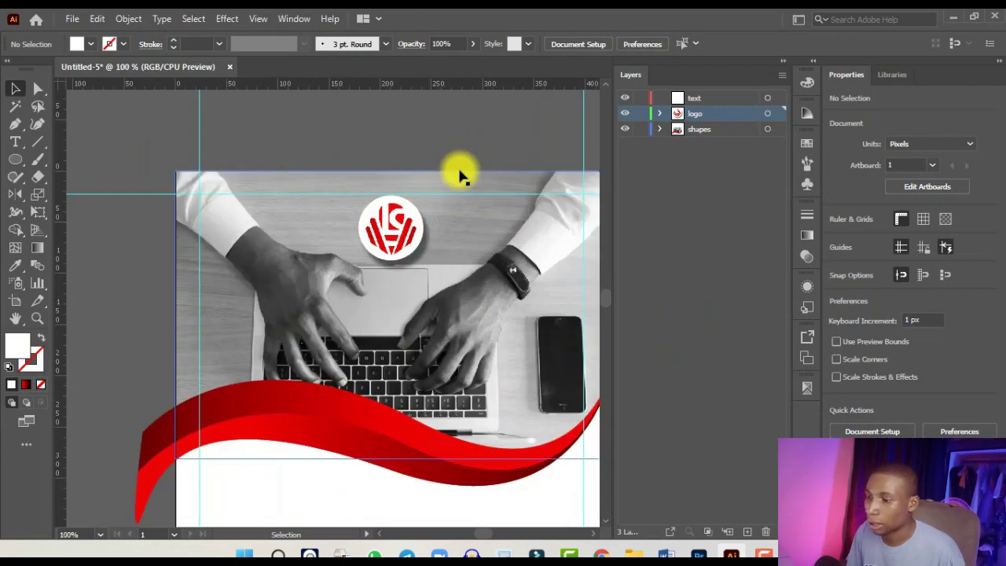
scroll(460, 174, down, 1)
scroll(462, 174, down, 1)
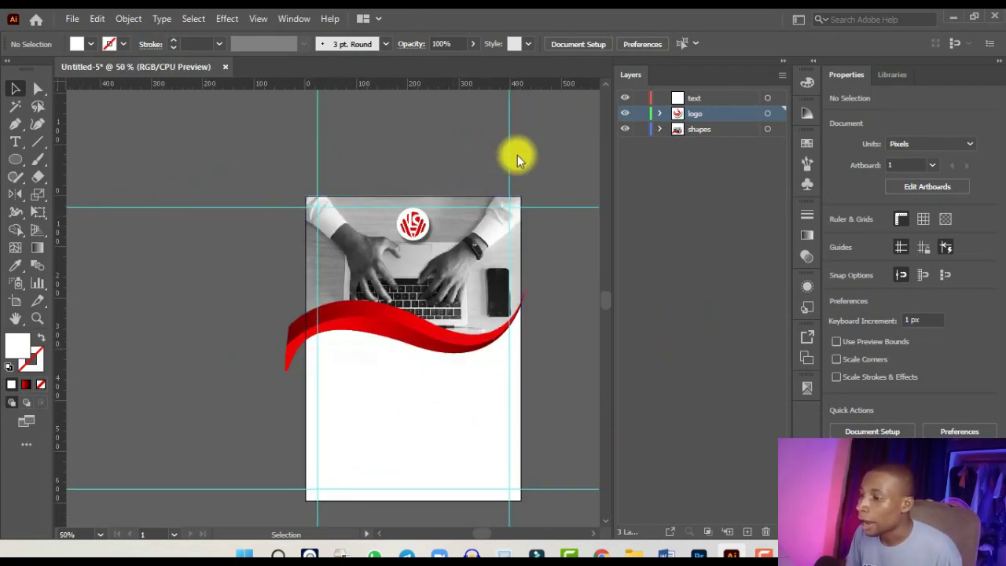
click(717, 100)
key(ctrl+equal)
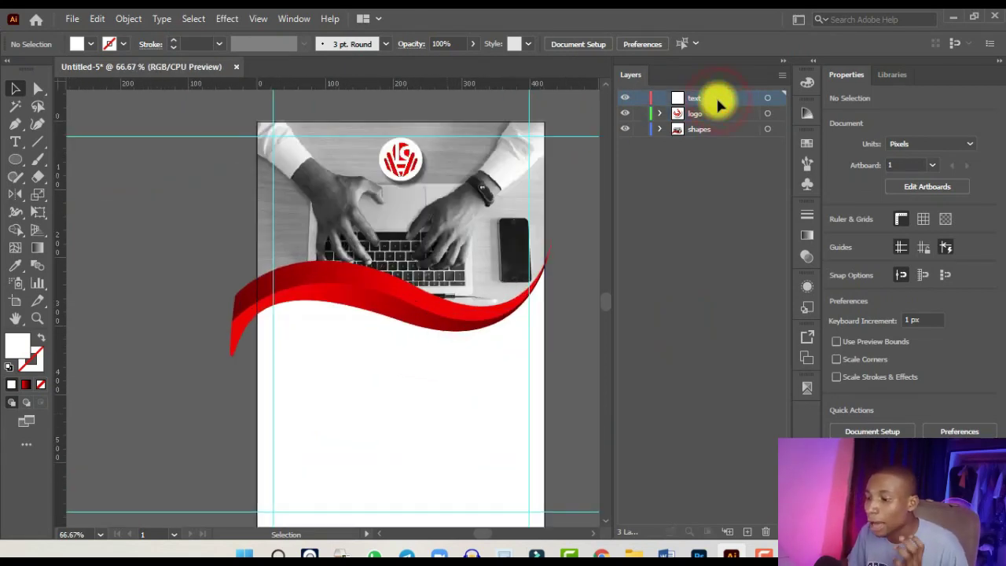
click(18, 142)
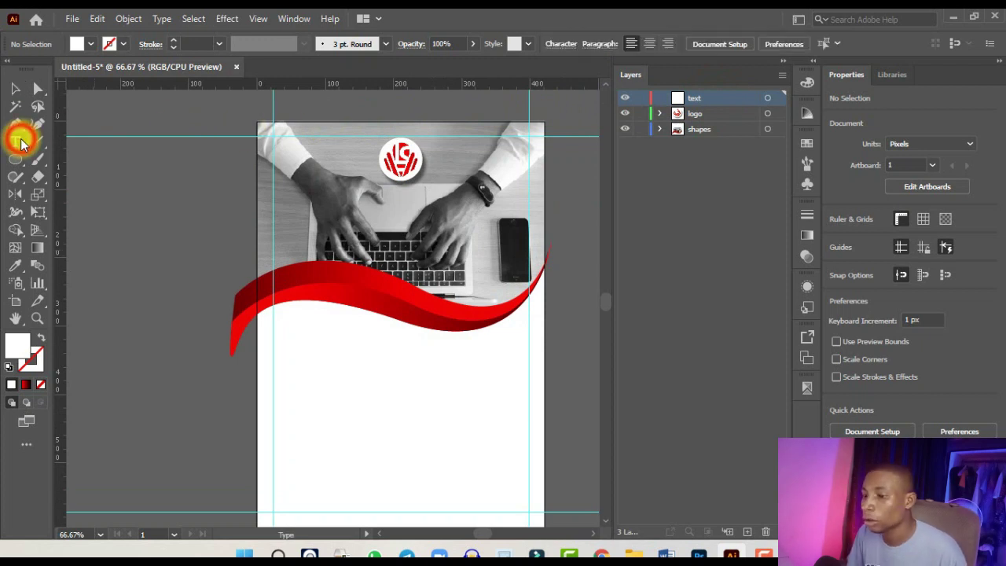
key(ctrl+equal)
key(ctrl+equal)
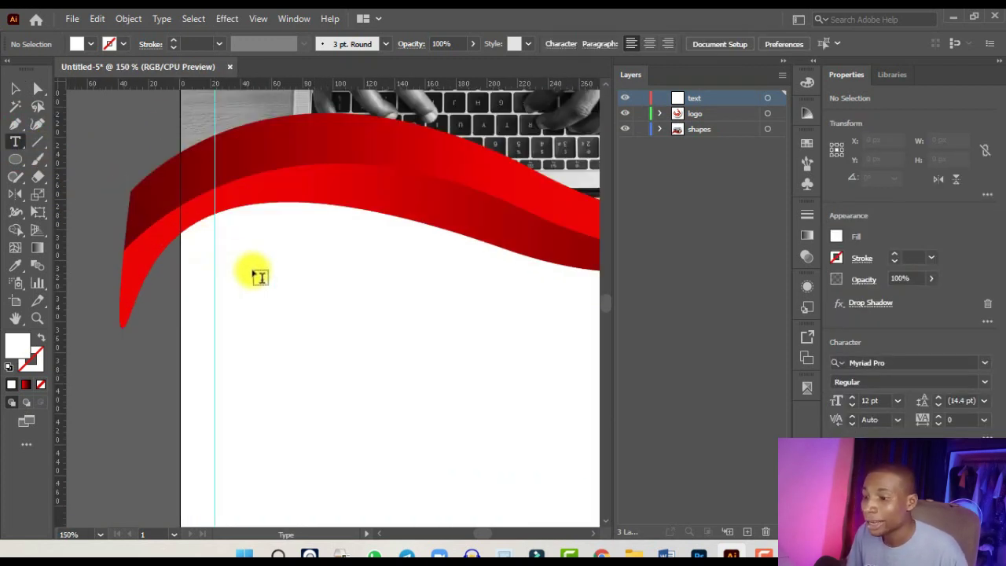
click(254, 270)
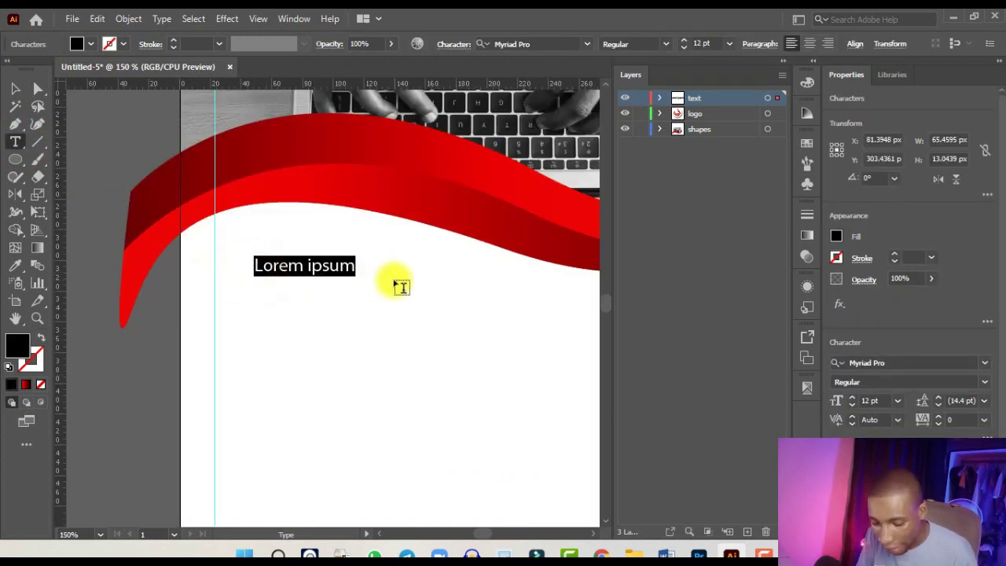
text(TECSHORES)
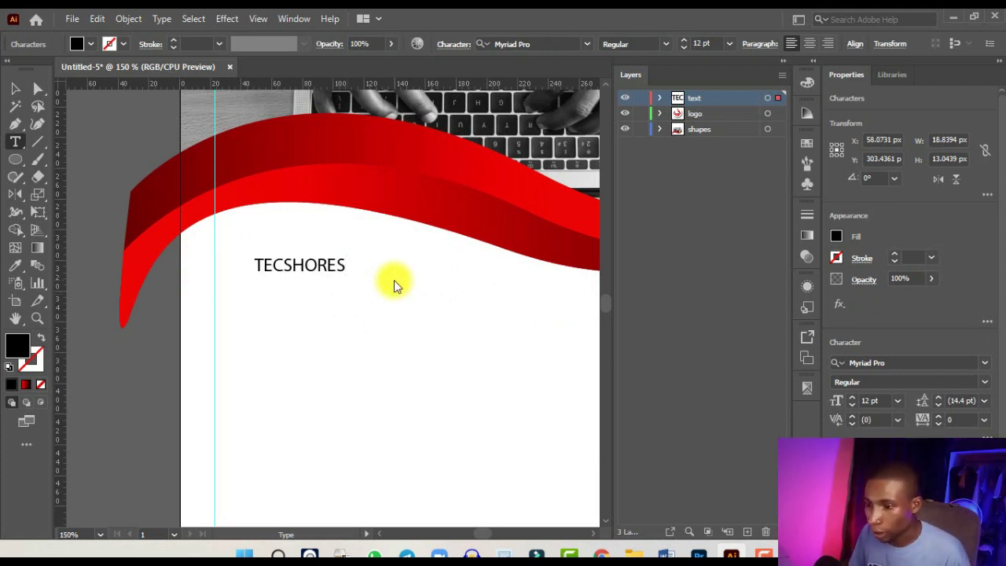
Enlarge the TECSHORES text to about 148 px wide, at a font size of about 30 pt.
click(15, 89)
drag(340, 273, 480, 346)
key(ctrl+0)
scroll(481, 346, up, 1)
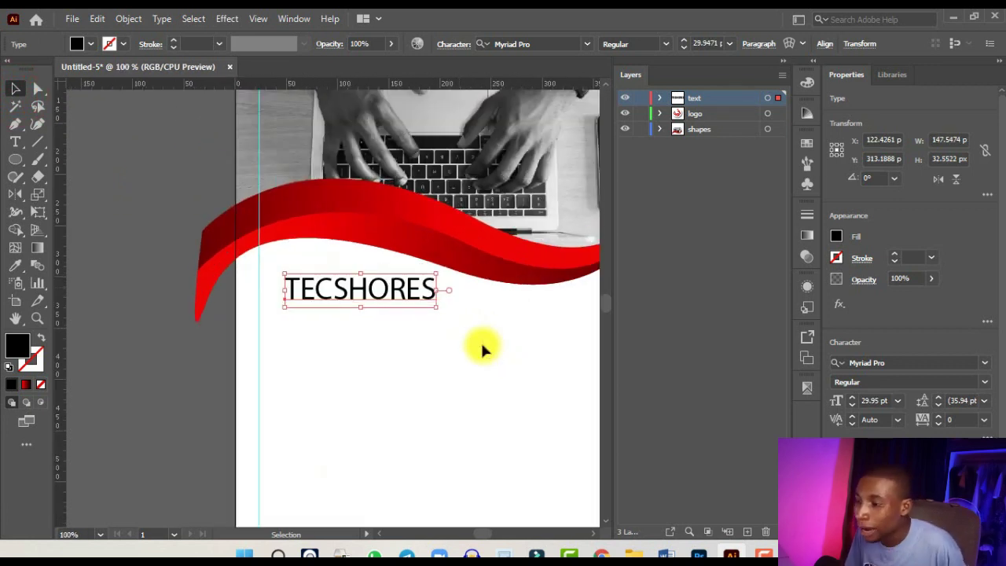
Change the font of the TECSHORES text to Africa Regular.
click(526, 45)
text(AFRICA)
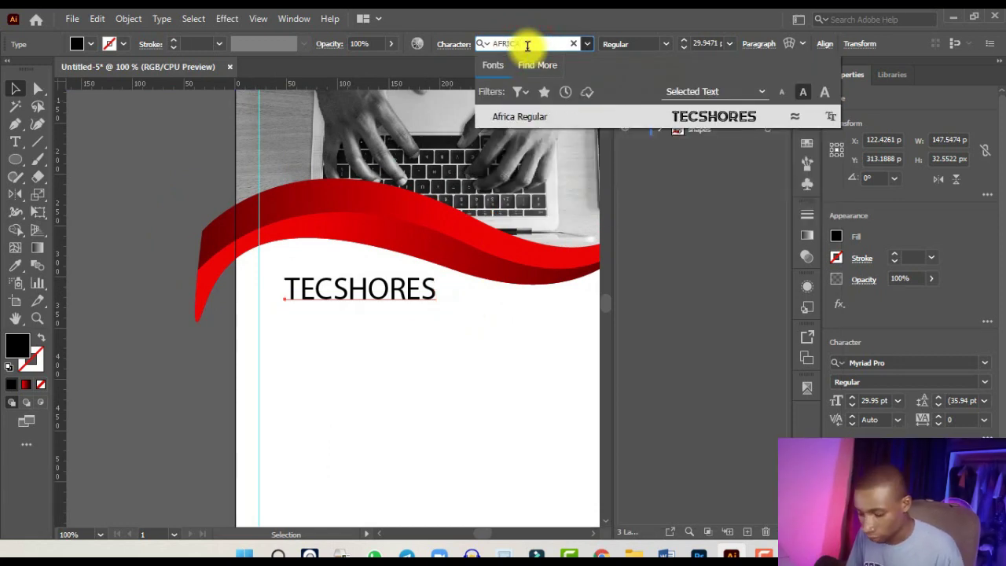
key(Return)
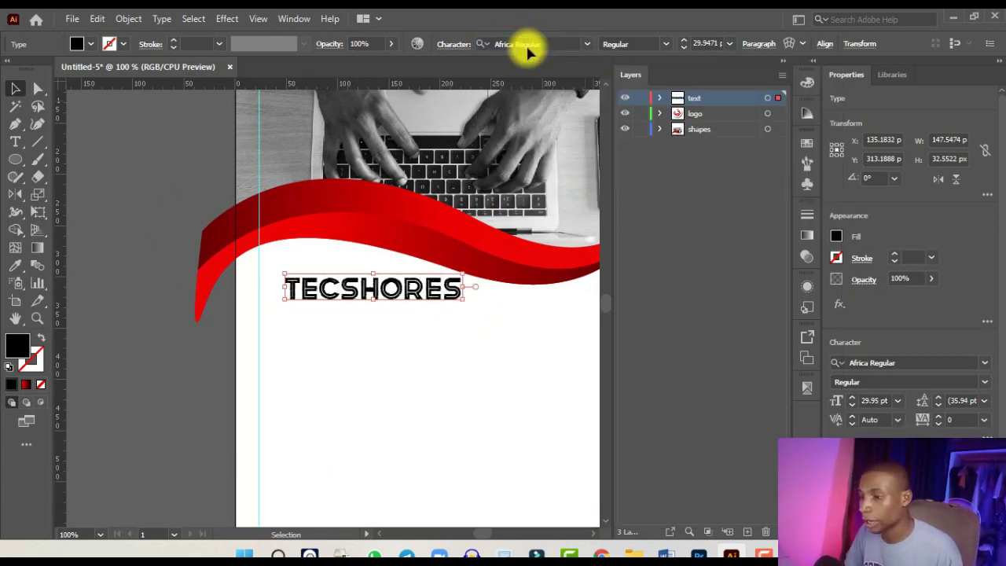
Fill the TECSHORES text with the red swatch.
scroll(427, 258, down, 1)
scroll(416, 289, up, 2)
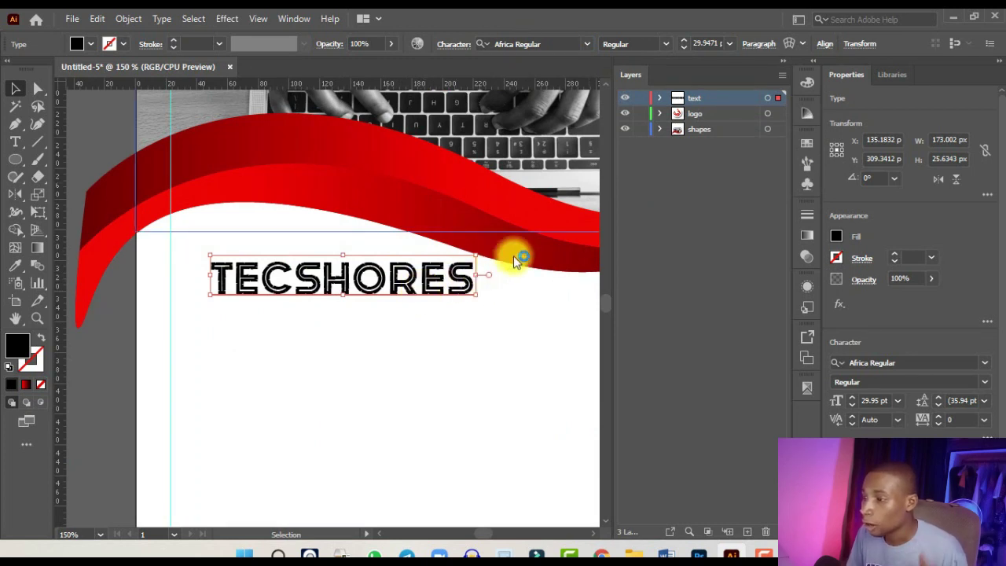
click(804, 146)
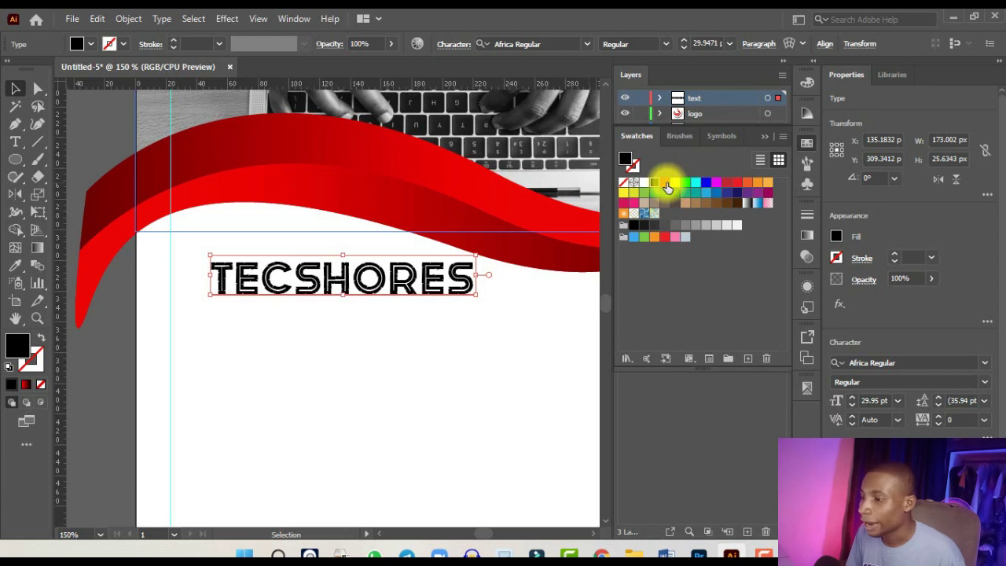
click(666, 186)
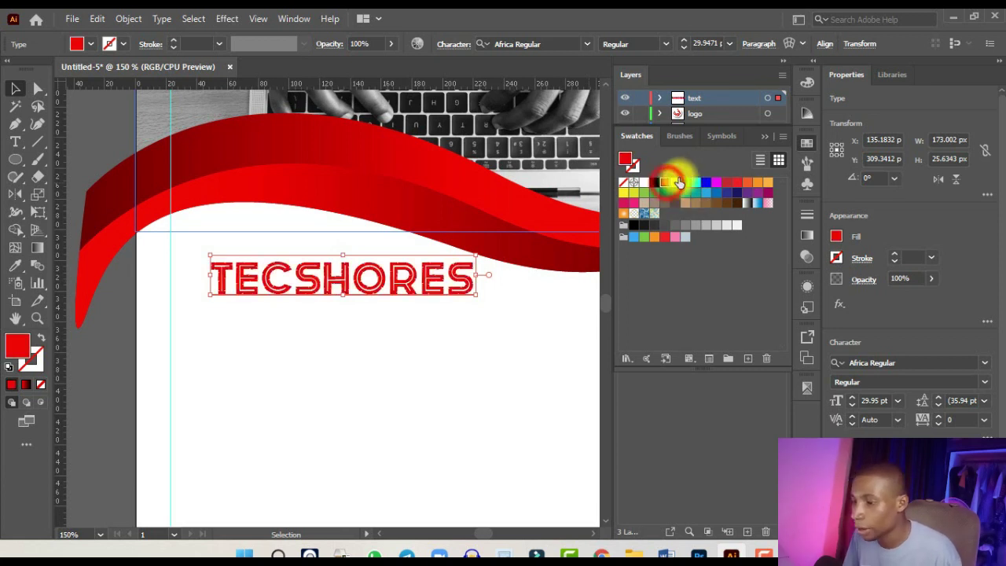
click(761, 142)
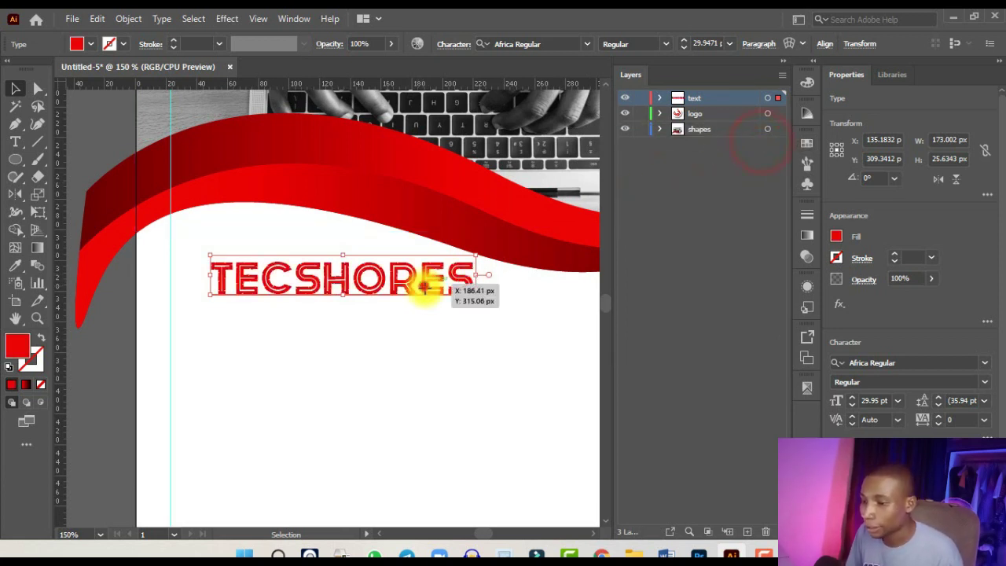
Move TECSHORES closer to the left margin guide below the ribbon and enlarge it to about 190 px wide, at about 33 pt.
drag(426, 285, 417, 289)
scroll(393, 287, down, 1)
drag(295, 287, 282, 287)
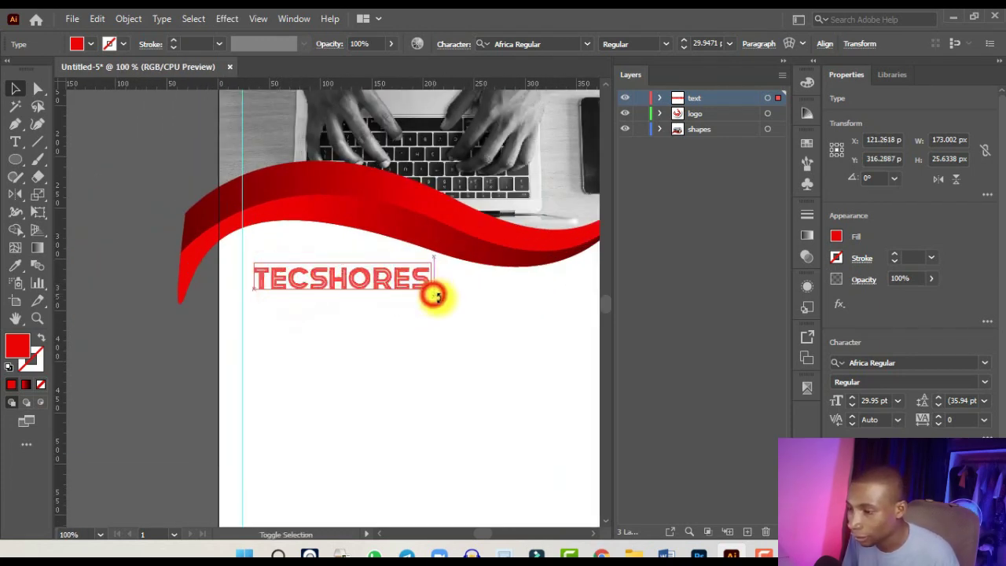
drag(433, 285, 414, 267)
scroll(415, 288, down, 2)
scroll(413, 264, up, 2)
scroll(415, 268, down, 1)
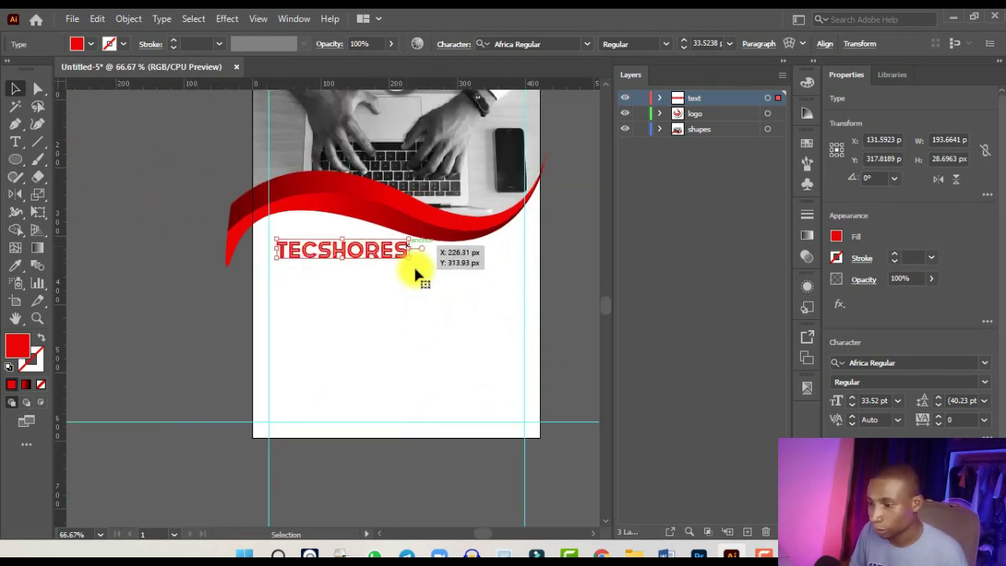
scroll(415, 269, up, 3)
drag(416, 272, 413, 270)
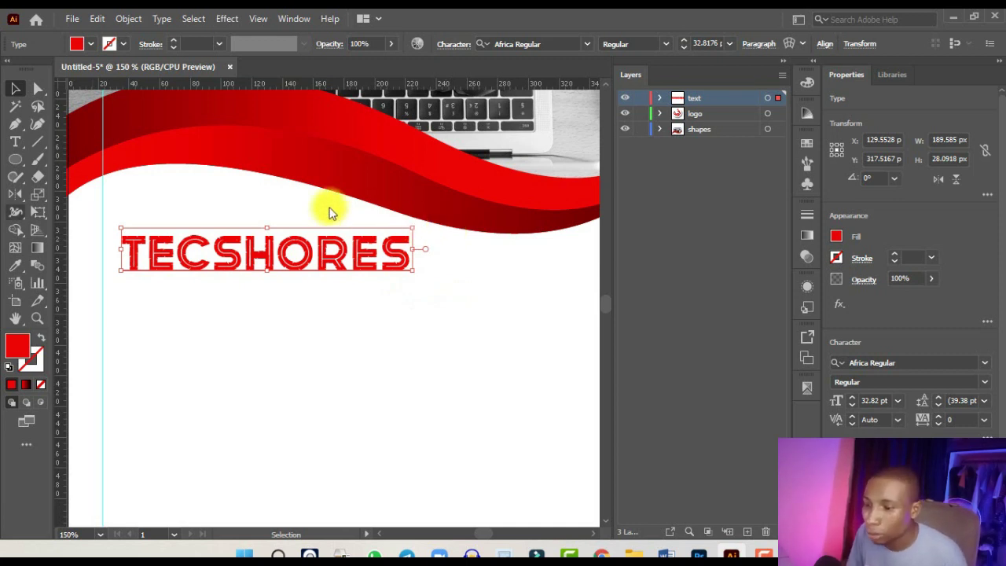
Add the black 12 pt text CYBER SECURITY COMPANY below TECSHORES.
click(15, 142)
click(169, 307)
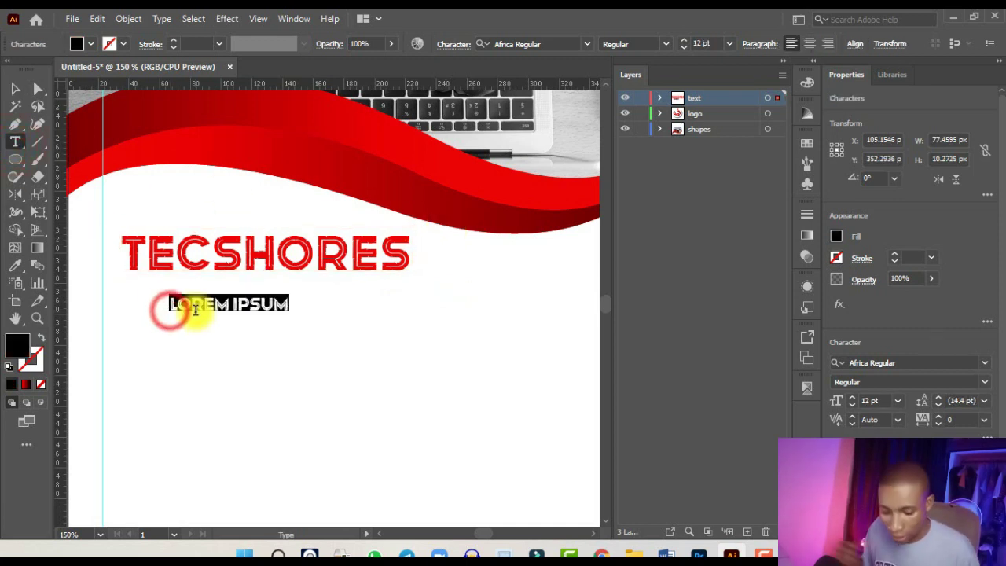
text(c)
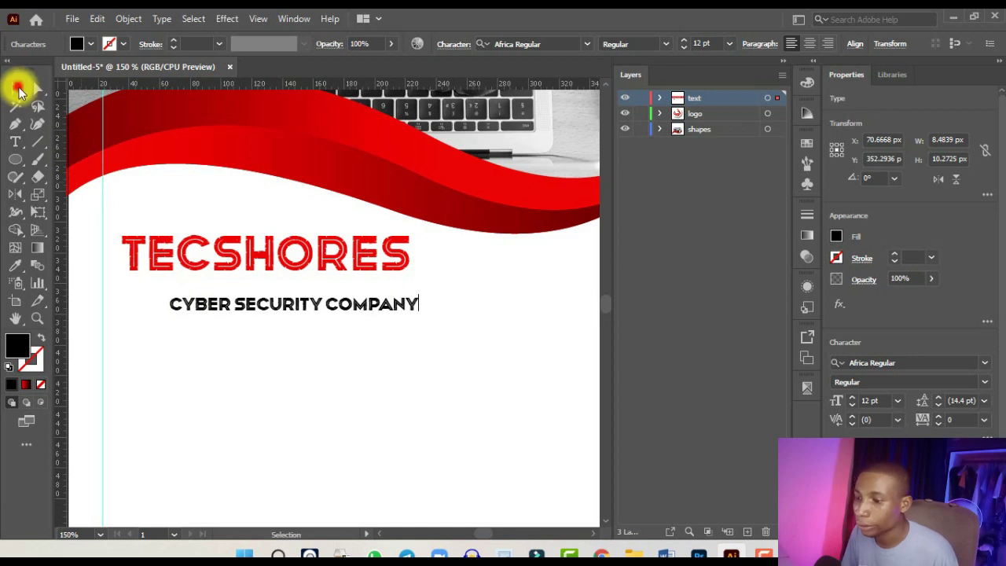
click(17, 88)
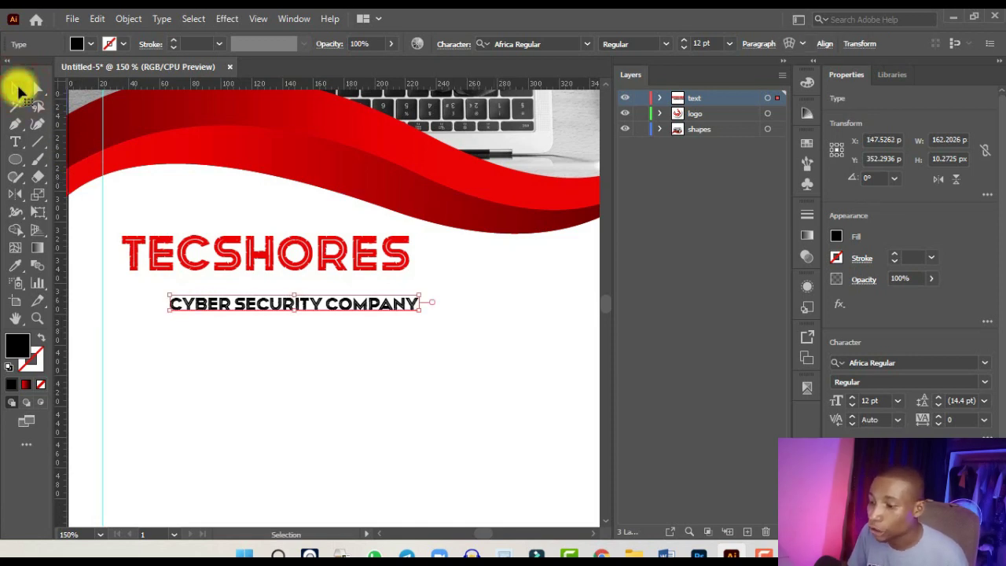
Change the font of the CYBER SECURITY COMPANY text to Gotham Ultra.
key(ctrl+equal)
key(ctrl+minus)
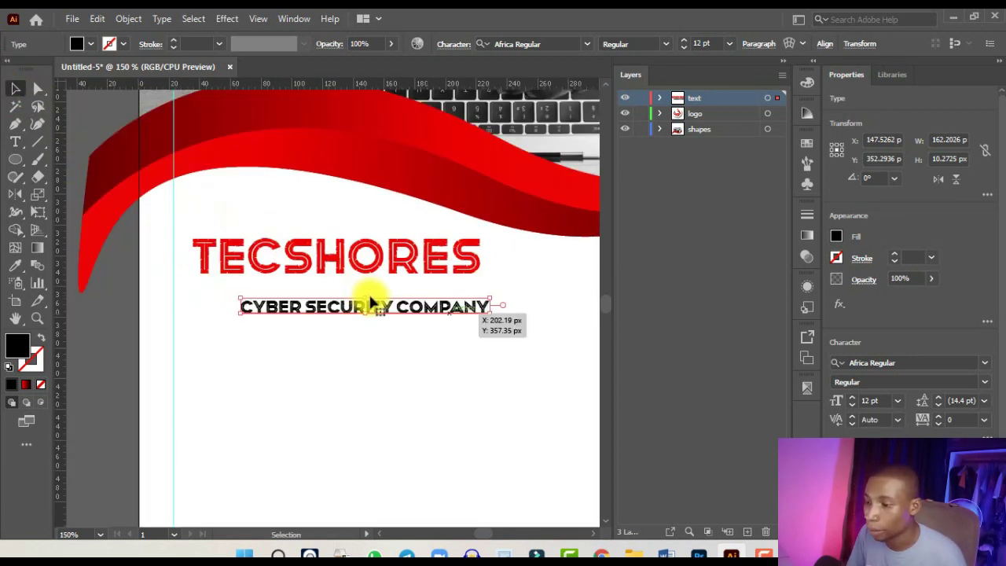
key(ctrl+equal)
key(ctrl+equal)
key(ctrl+minus)
key(ctrl+minus)
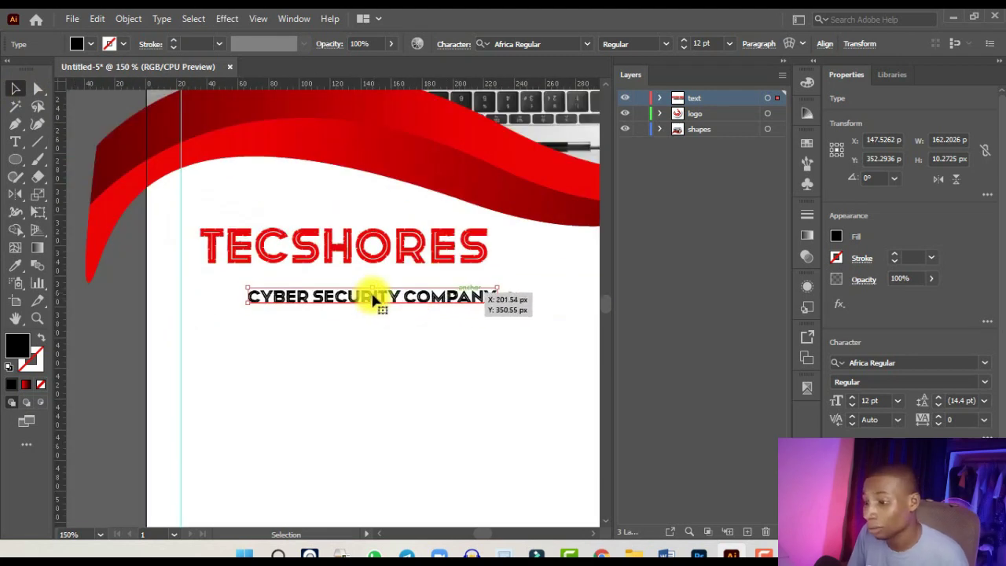
key(ctrl+equal)
key(ctrl+equal)
click(541, 44)
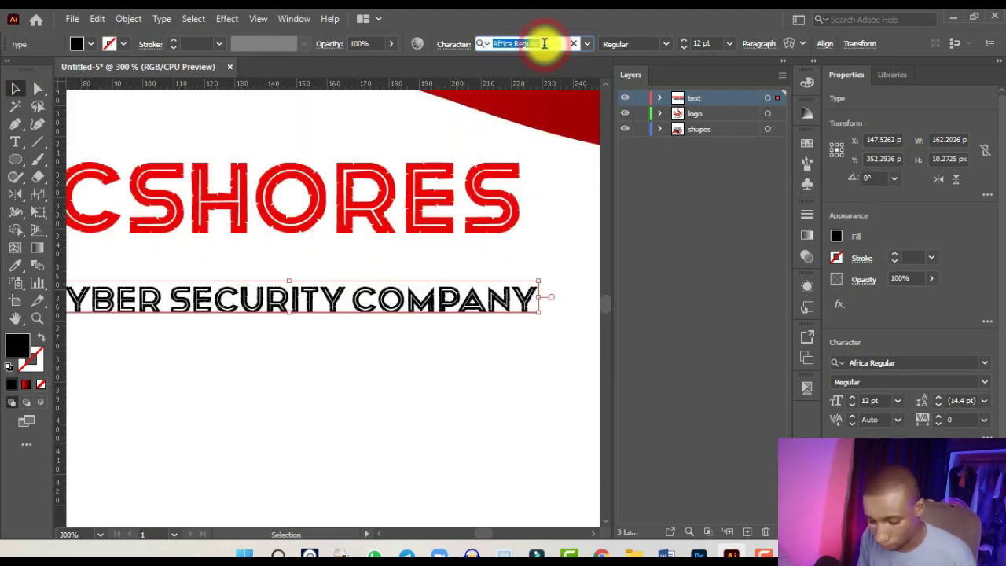
text(GOTHAM)
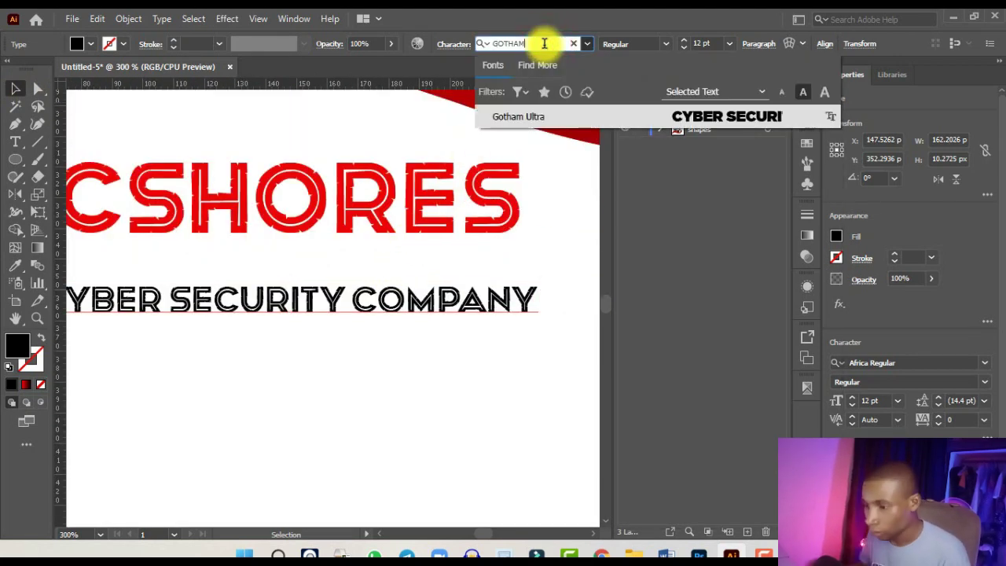
key(Return)
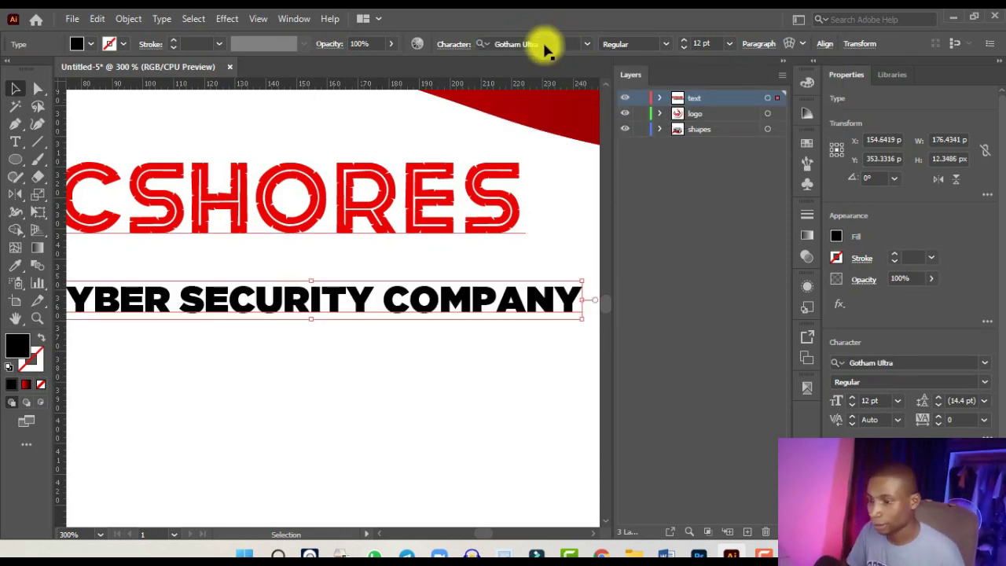
Left-align CYBER SECURITY COMPANY directly beneath TECSHORES and enlarge it to match the heading's width, about 189 px at about 12.8 pt.
key(ctrl+minus)
key(ctrl+equal)
key(ctrl+minus)
drag(346, 282, 299, 258)
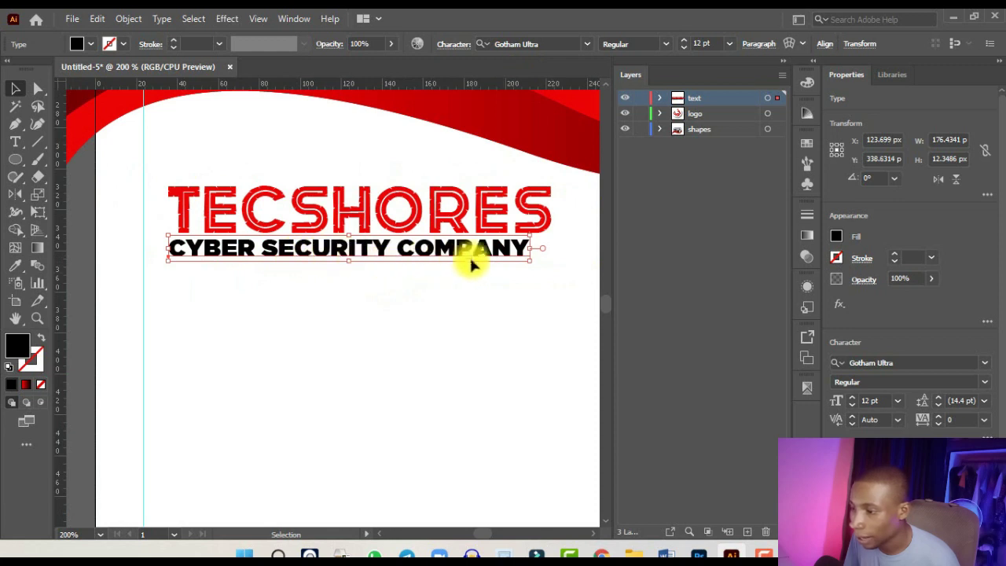
drag(533, 264, 556, 261)
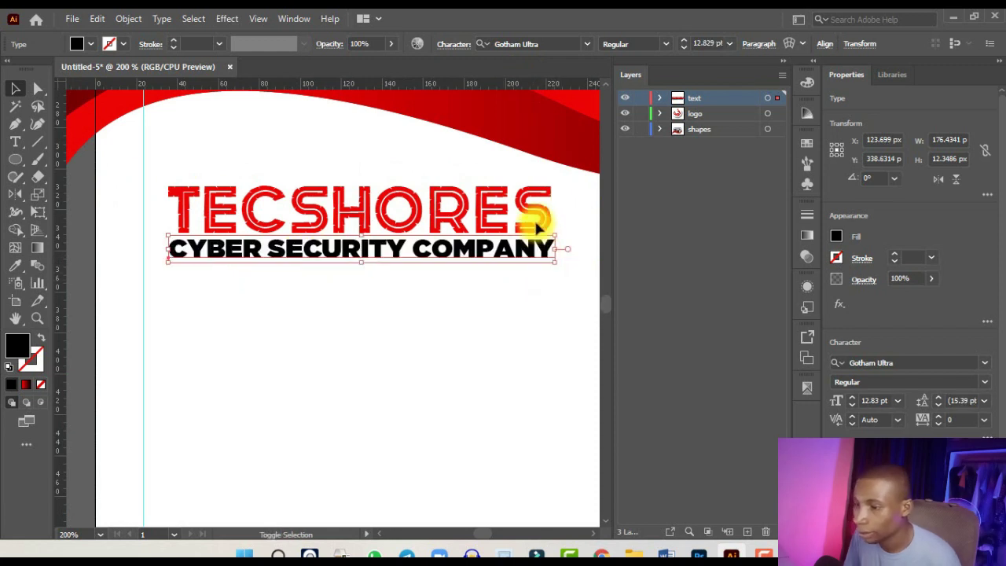
key(Down)
key(ctrl+minus)
key(ctrl+minus)
key(ctrl+minus)
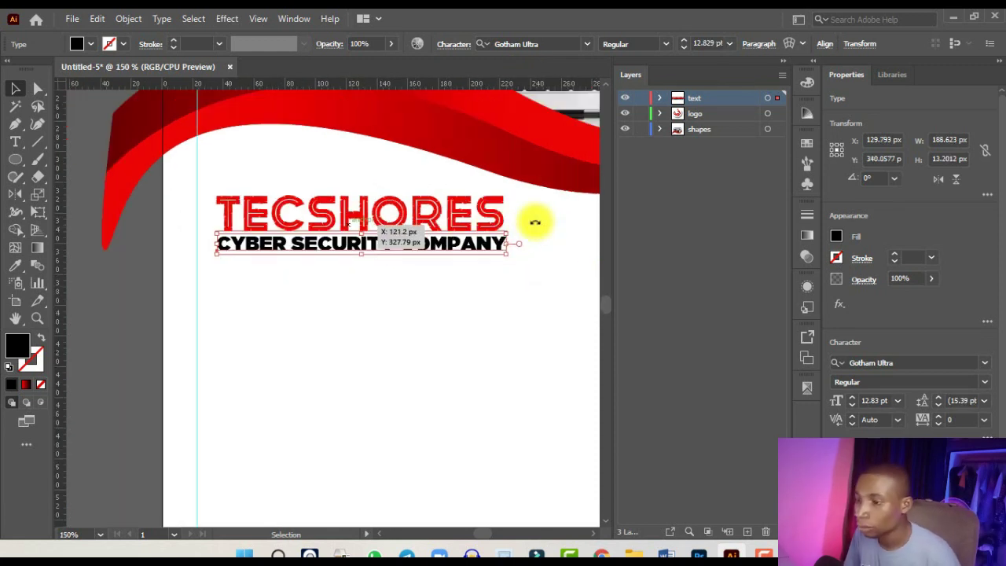
click(322, 330)
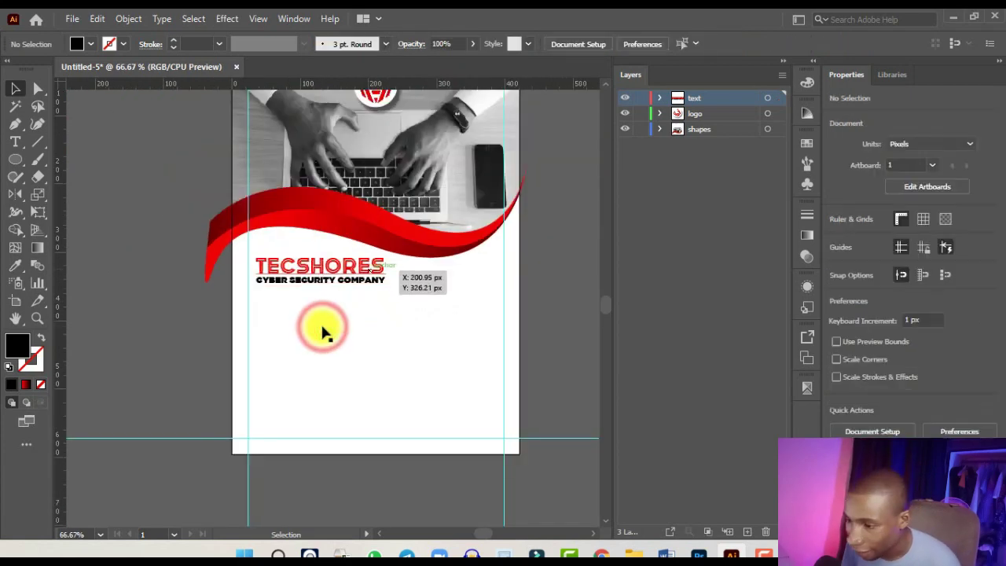
key(ctrl+plus)
key(ctrl+minus)
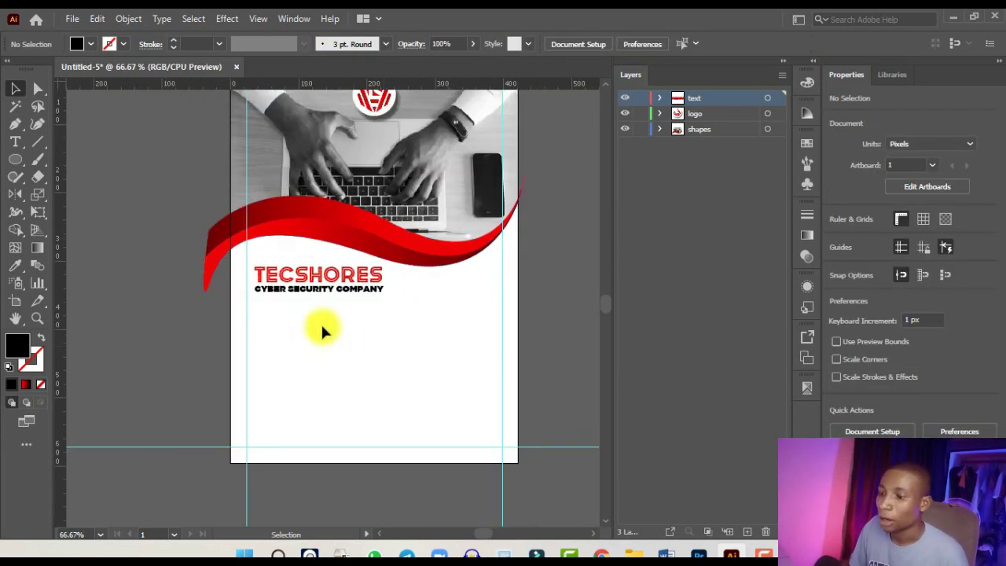
key(ctrl+plus)
key(ctrl+minus)
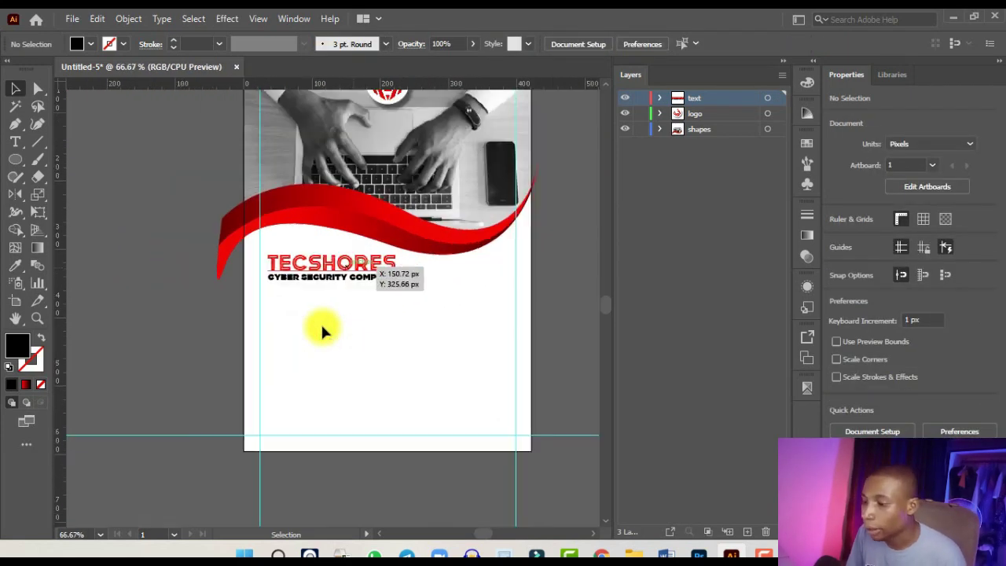
Switch to Word and copy the services list from "Downloading of Music, Videos & Apps" through "Virtual security service".
click(664, 555)
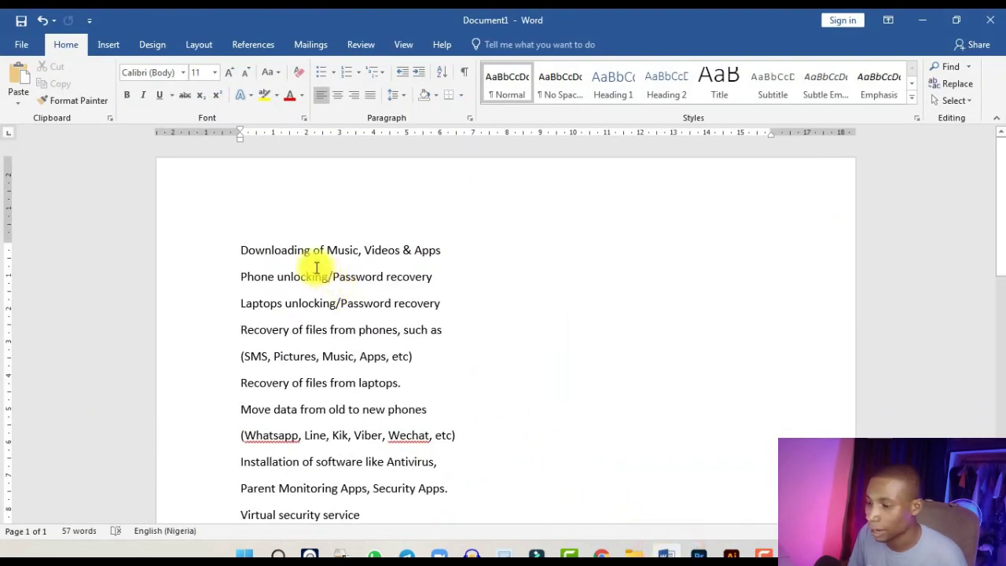
scroll(314, 265, down, 1)
click(313, 261)
drag(240, 211, 377, 474)
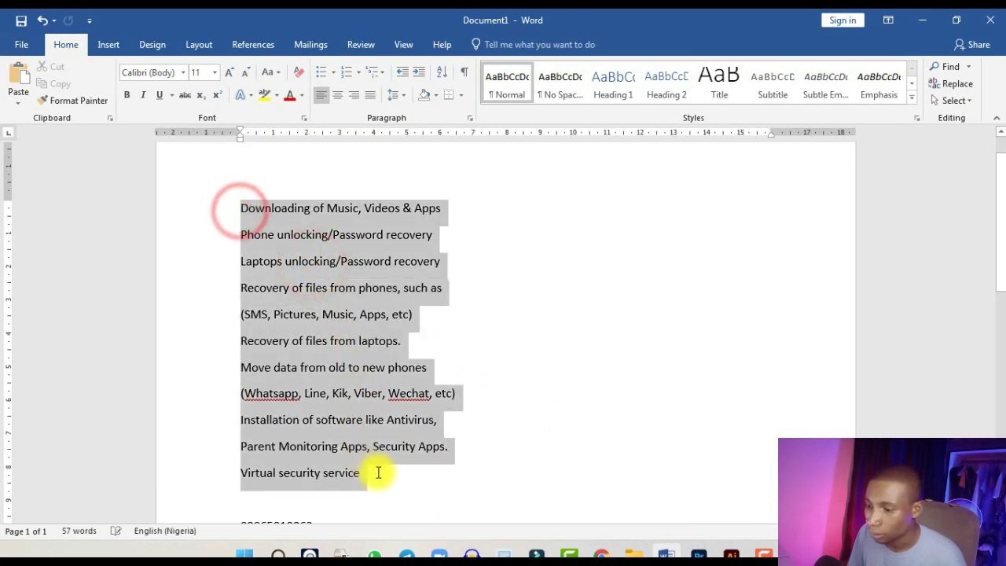
scroll(377, 476, down, 3)
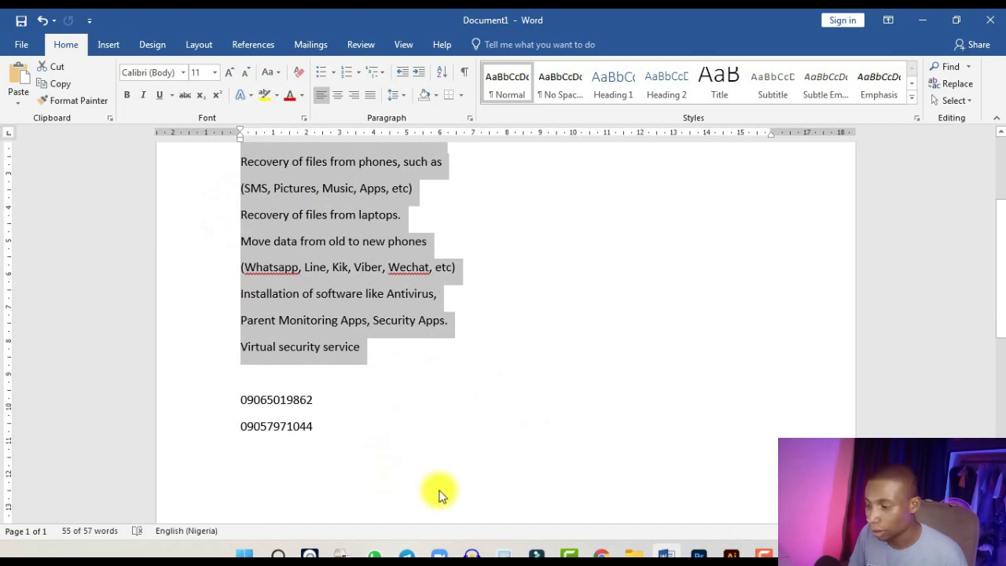
Switch back to Illustrator and draw an area text frame about 178 by 199 px beneath the CYBER SECURITY COMPANY tagline.
click(730, 555)
key(ctrl+1)
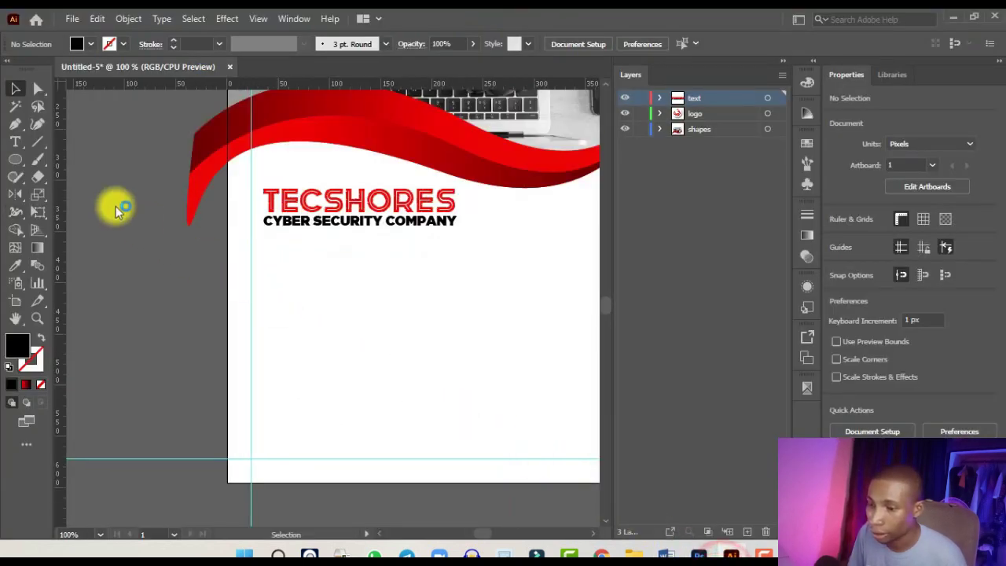
click(17, 146)
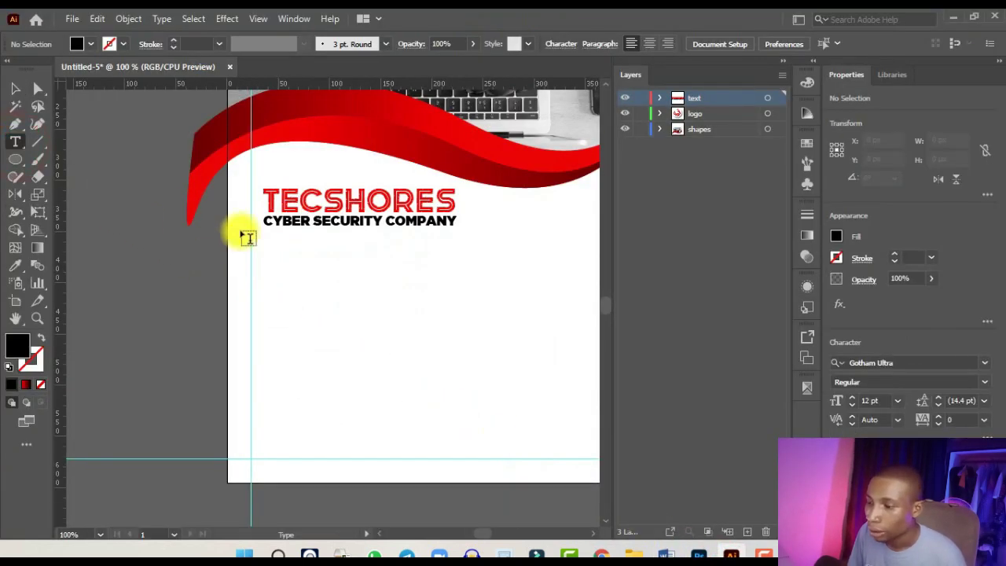
drag(267, 241, 451, 452)
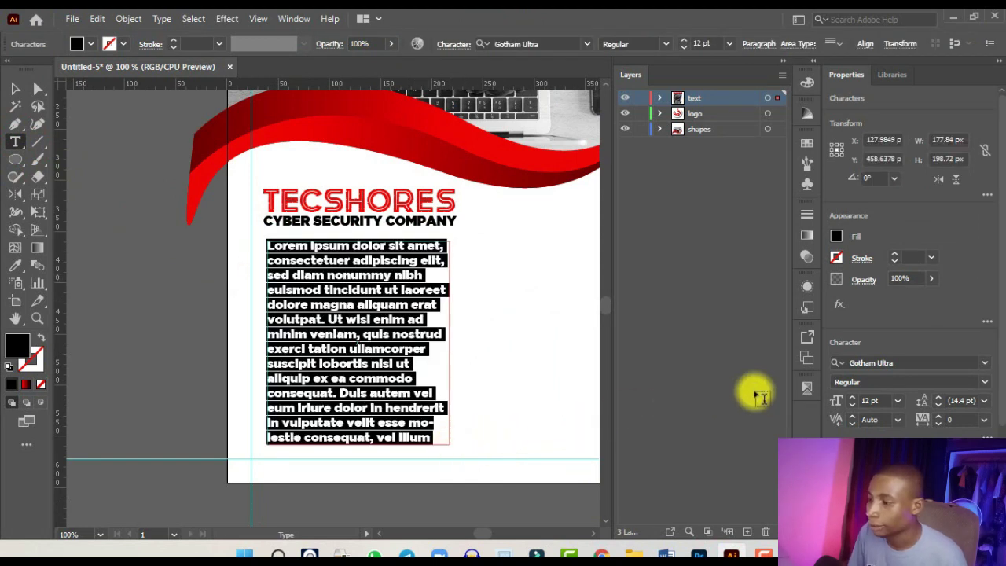
Set the placeholder text's font to Gisha Regular and replace all of it with the copied services list.
click(898, 362)
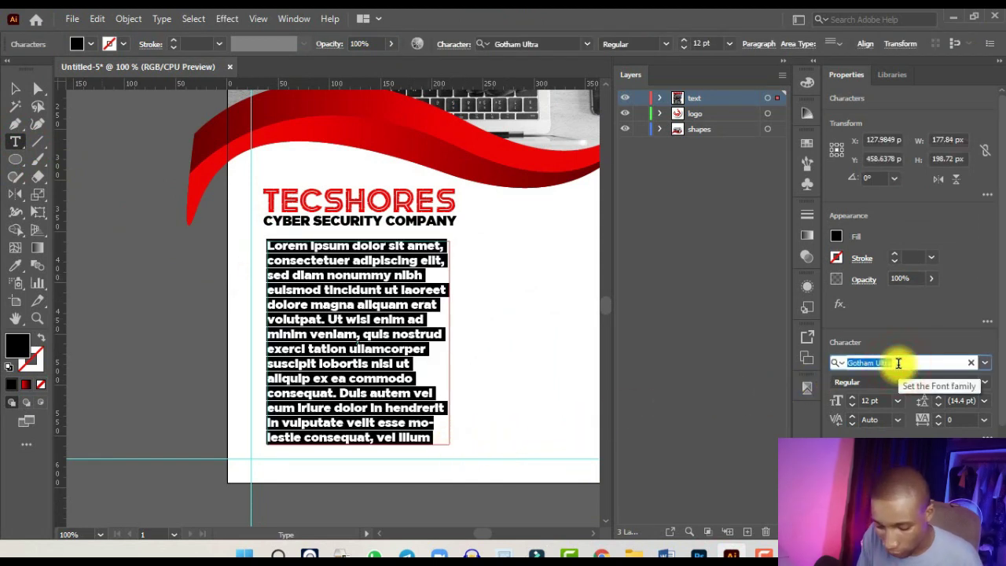
text(Gisha)
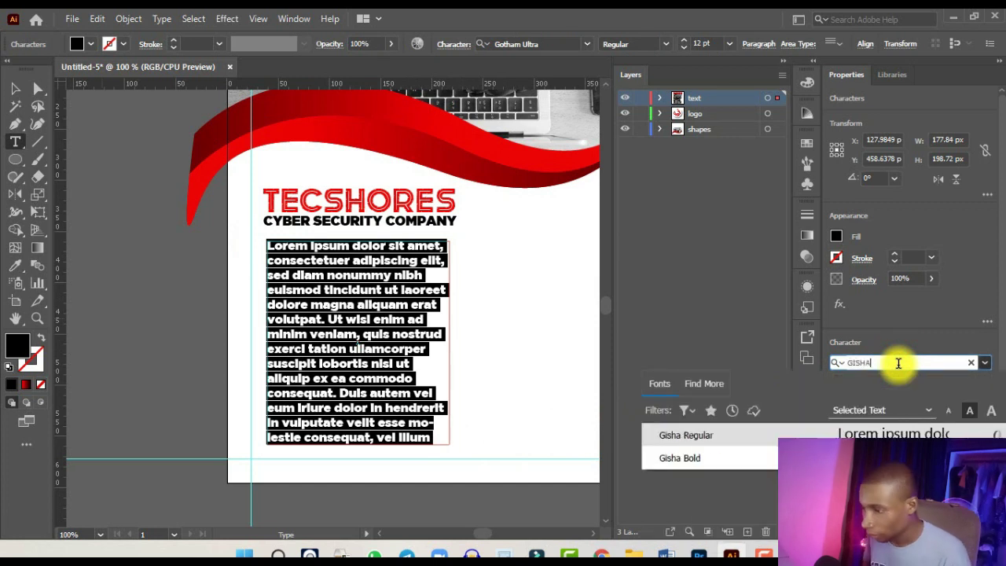
key(Return)
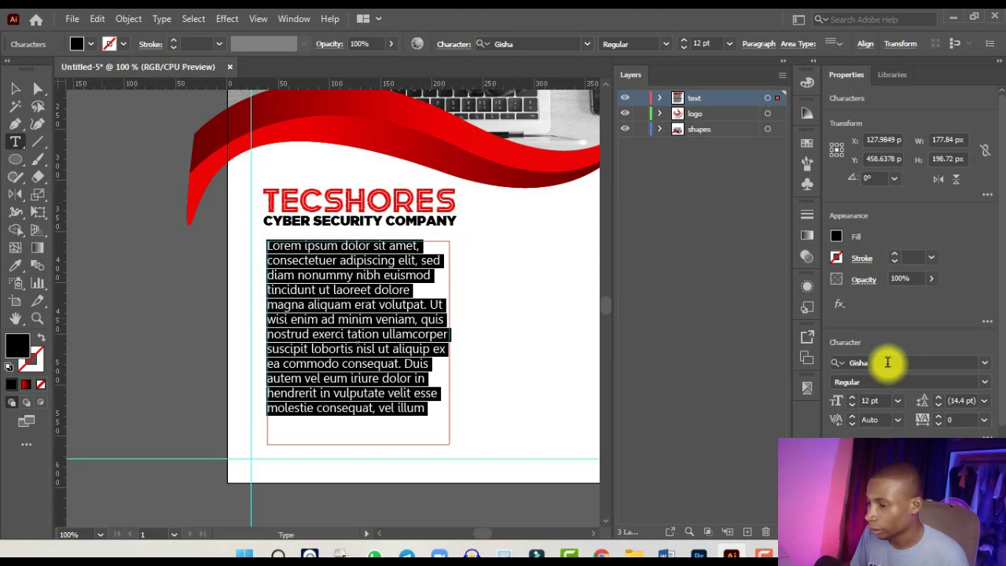
click(356, 303)
key(ctrl+a)
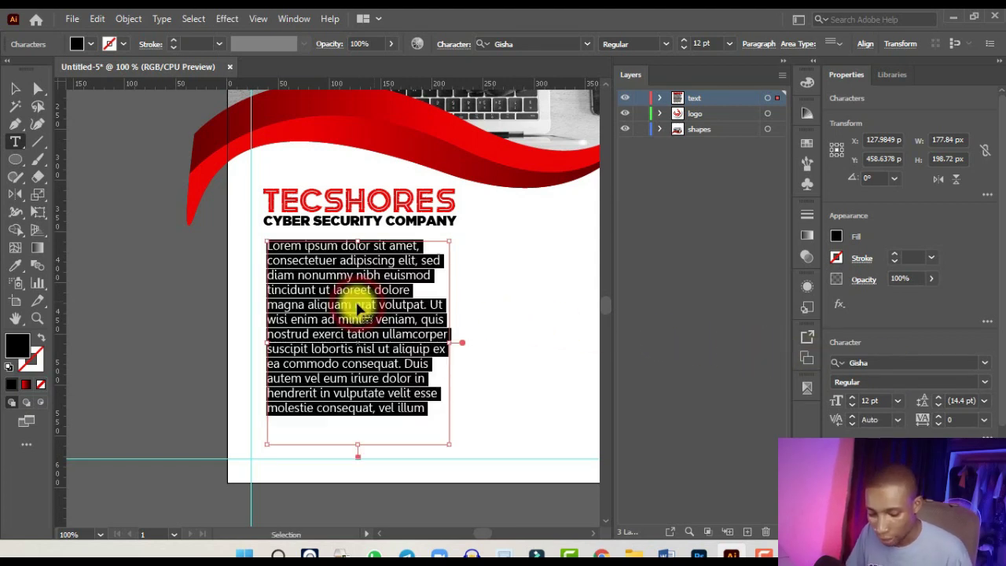
key(ctrl+v)
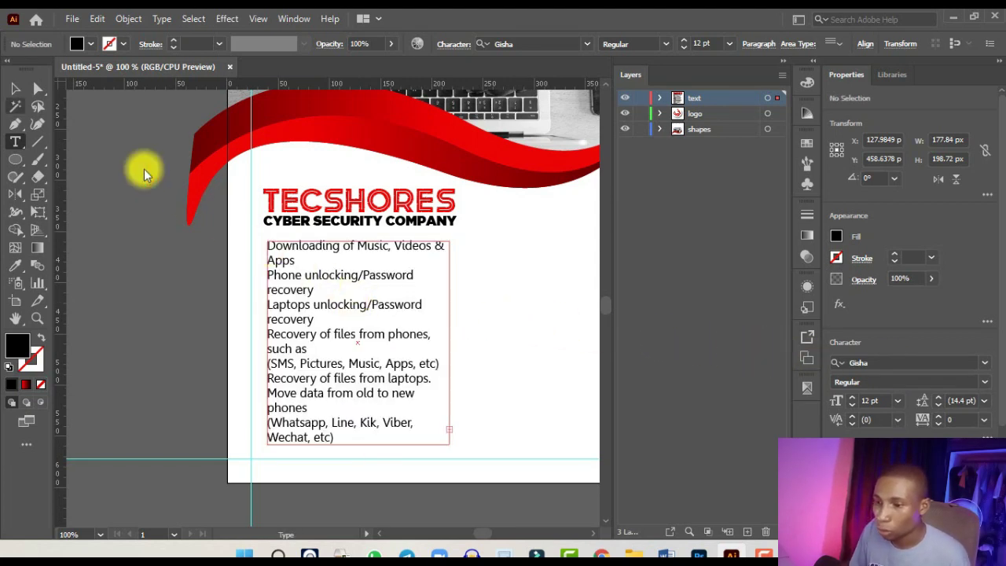
Widen the services text frame to about 296 px so each service fits on one line.
click(16, 88)
drag(449, 342, 572, 339)
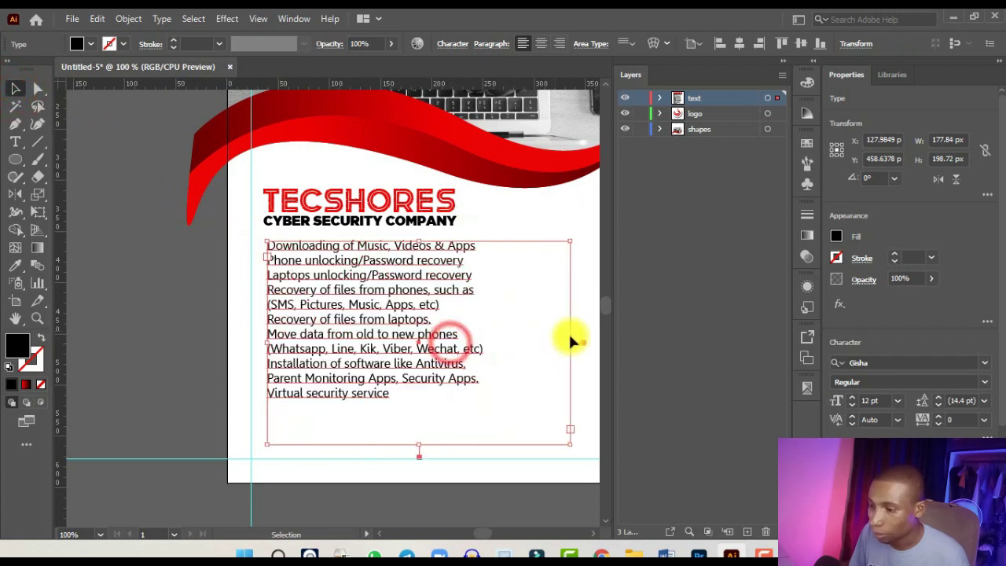
key(ctrl+minus)
key(ctrl+equal)
key(ctrl+equal)
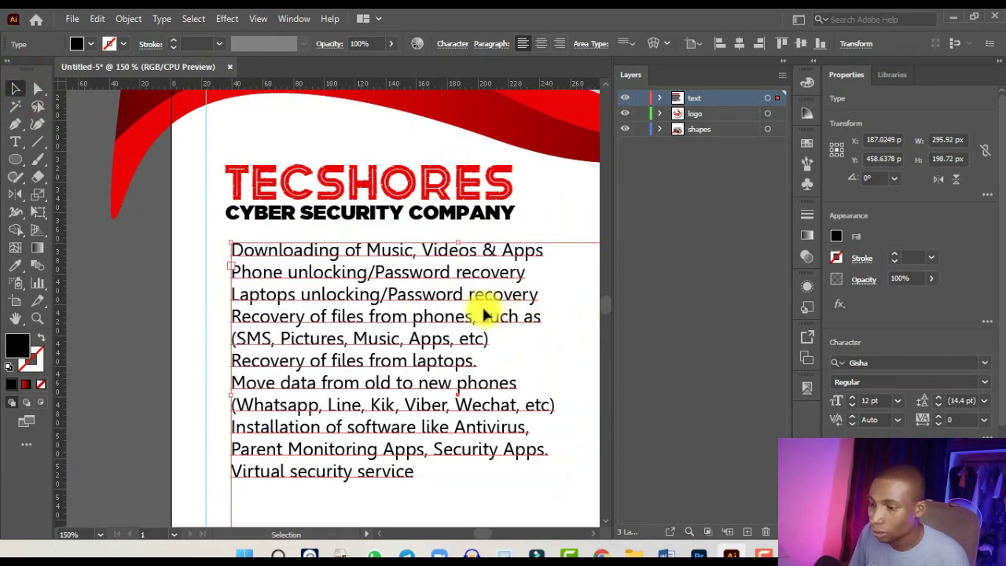
key(ctrl+minus)
scroll(432, 297, up, 1)
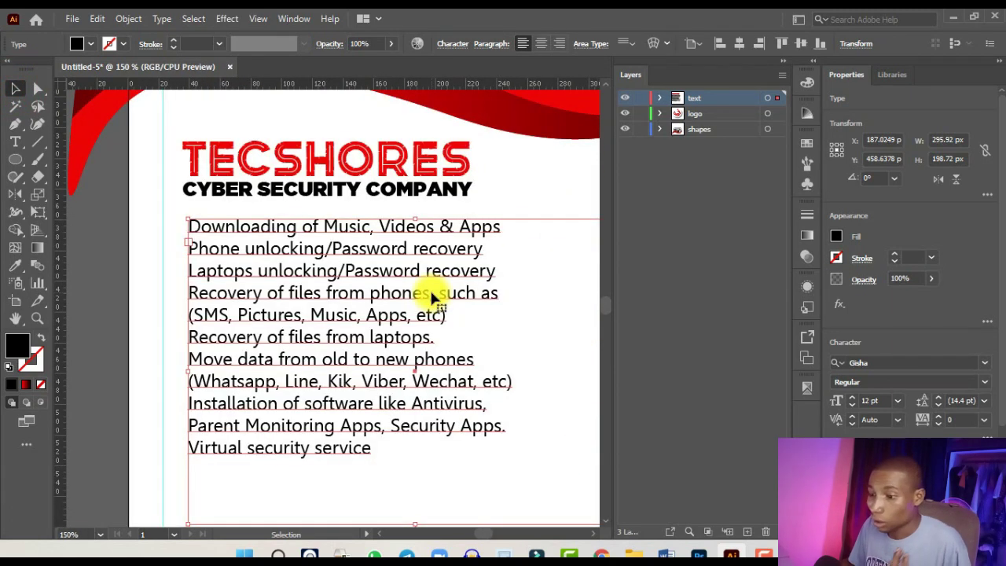
scroll(430, 297, down, 1)
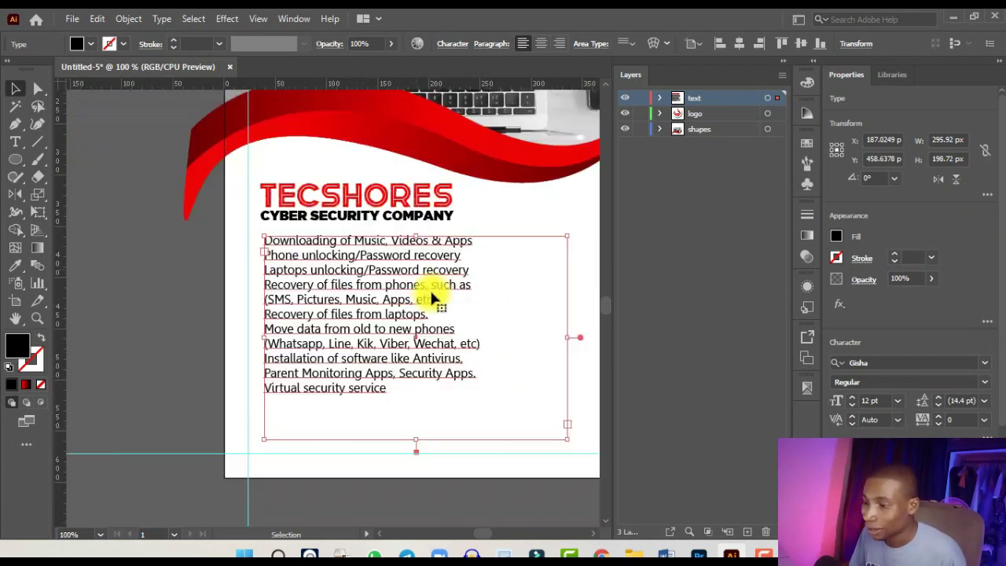
Set the services list's leading to 16 pt.
click(963, 399)
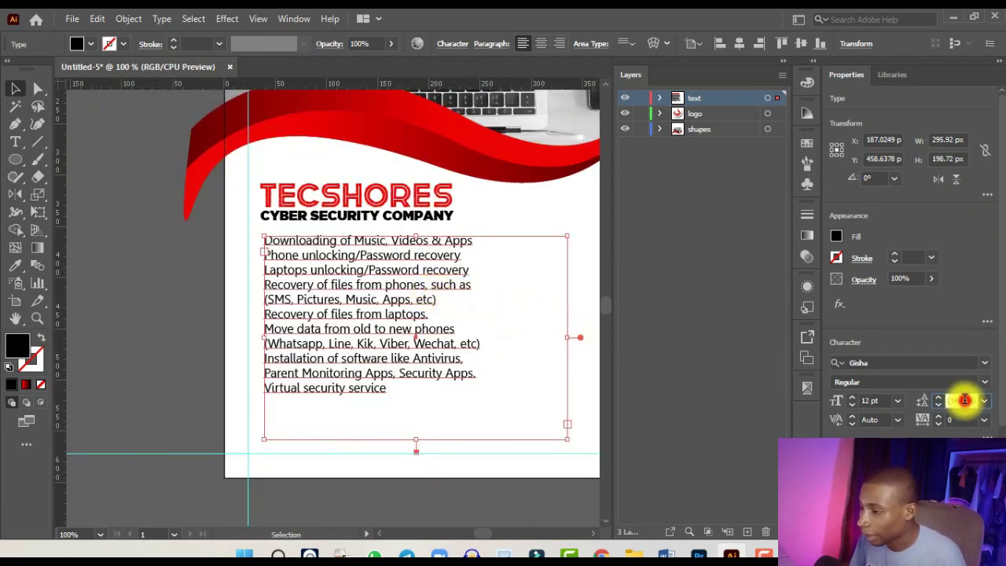
key(Up)
key(Up)
key(Up)
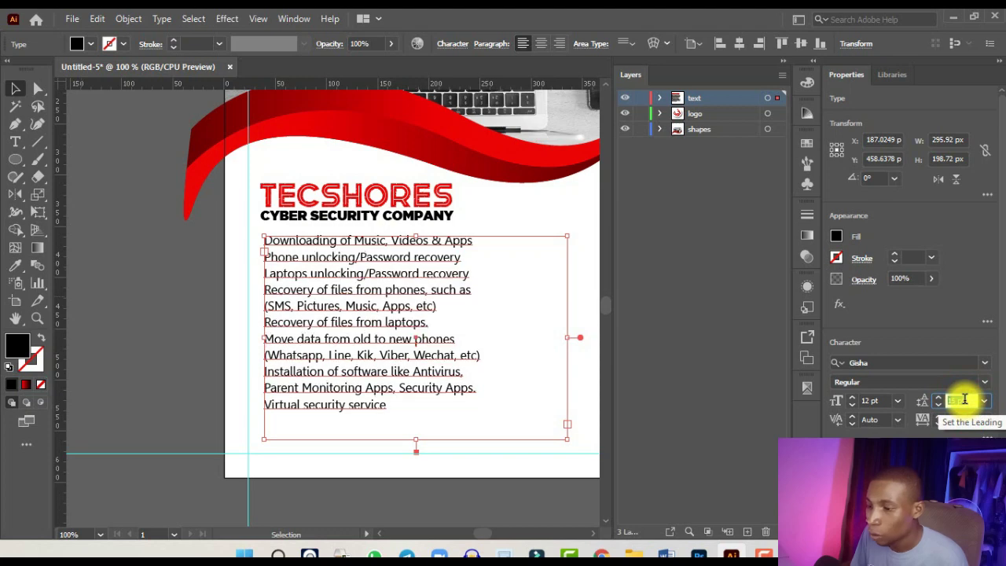
scroll(346, 271, up, 2)
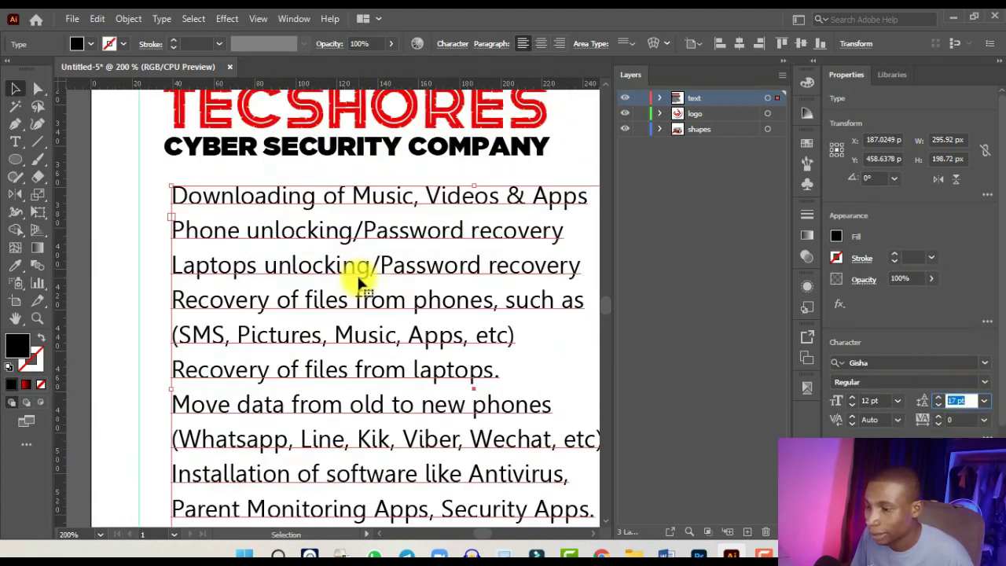
scroll(353, 275, down, 2)
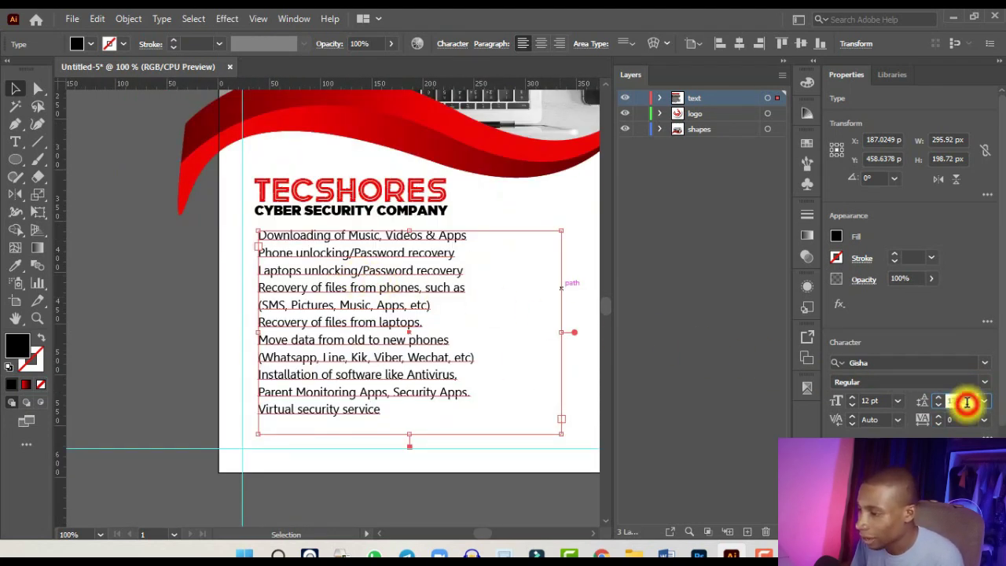
key(Down)
scroll(359, 222, up, 1)
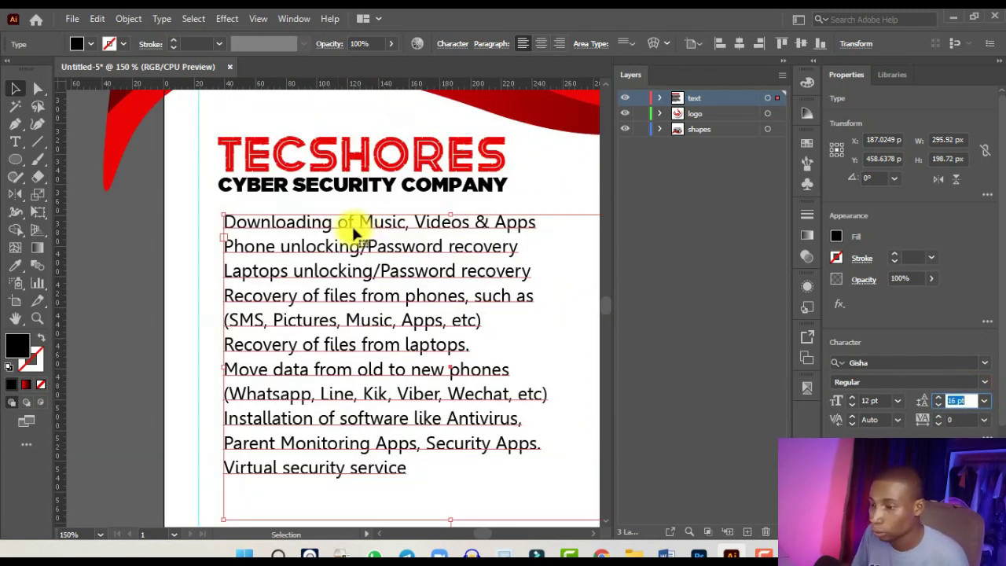
Nudge the services list slightly to the right and set its font size to 10 pt.
scroll(351, 223, down, 1)
scroll(344, 224, up, 2)
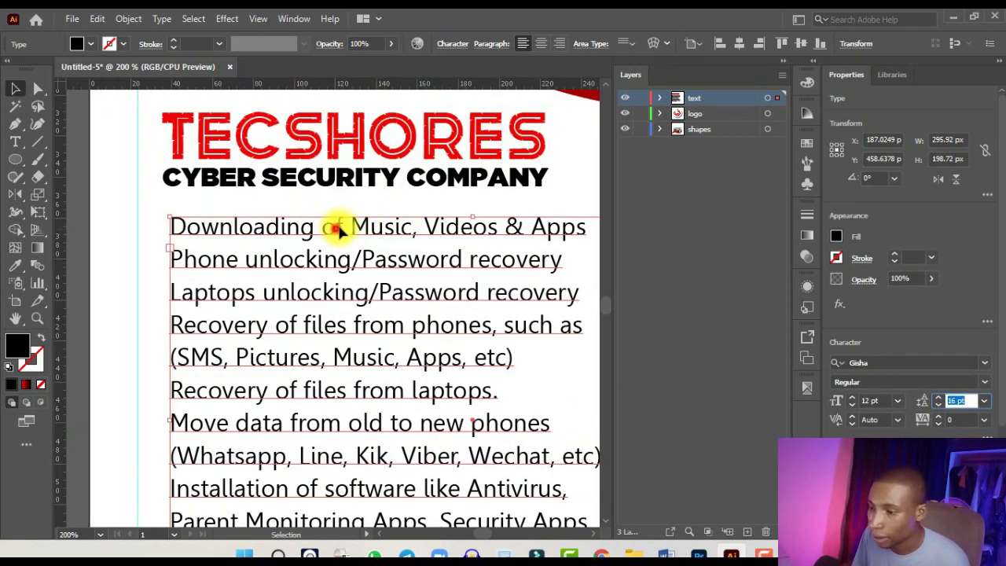
drag(338, 228, 333, 231)
scroll(348, 231, down, 3)
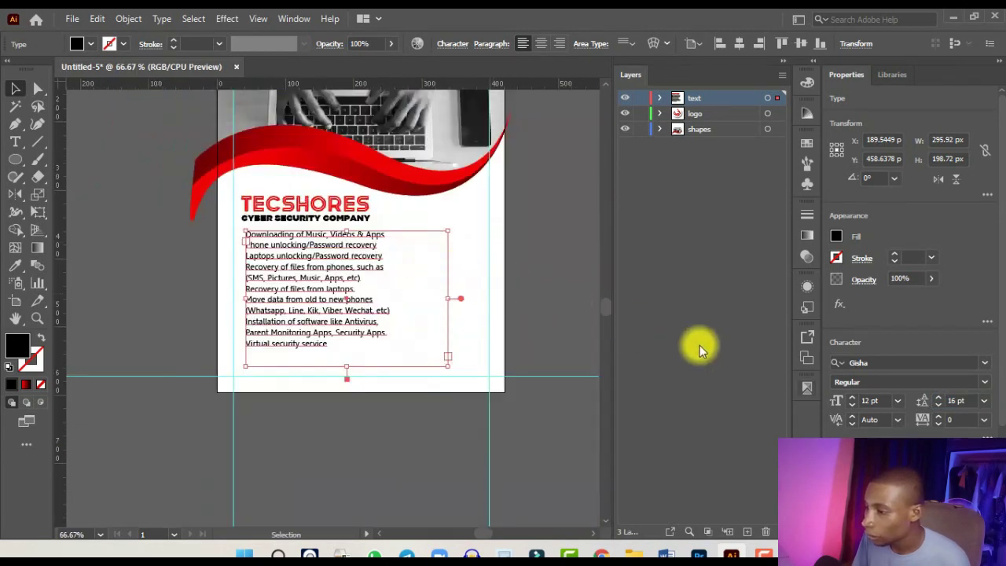
scroll(867, 398, down, 1)
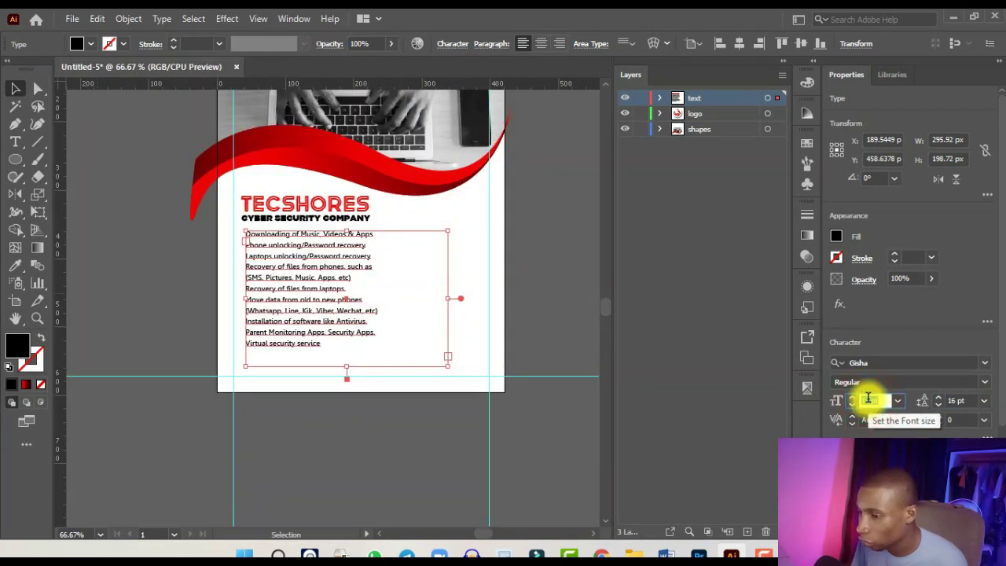
scroll(868, 399, up, 1)
scroll(867, 399, down, 2)
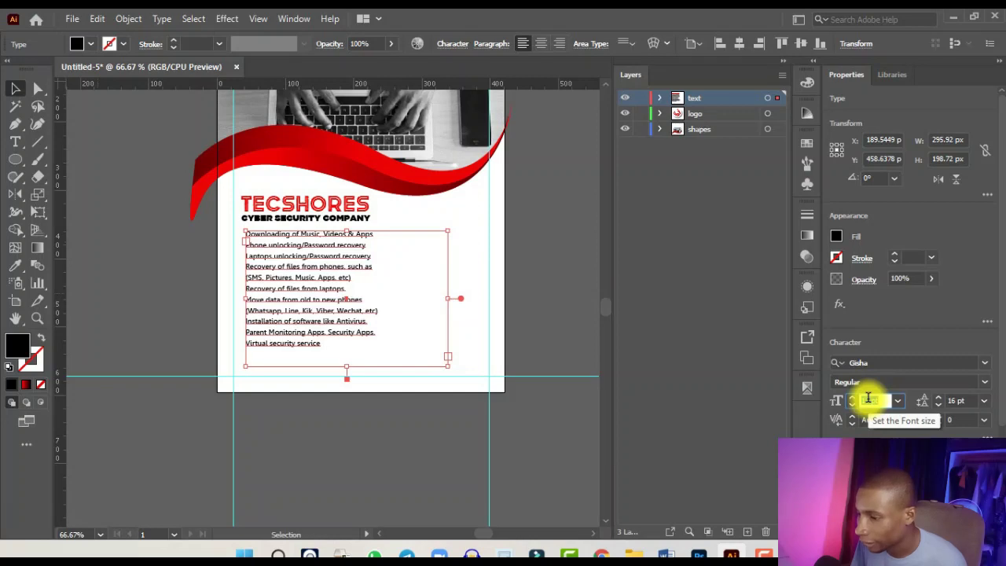
key(ctrl+plus)
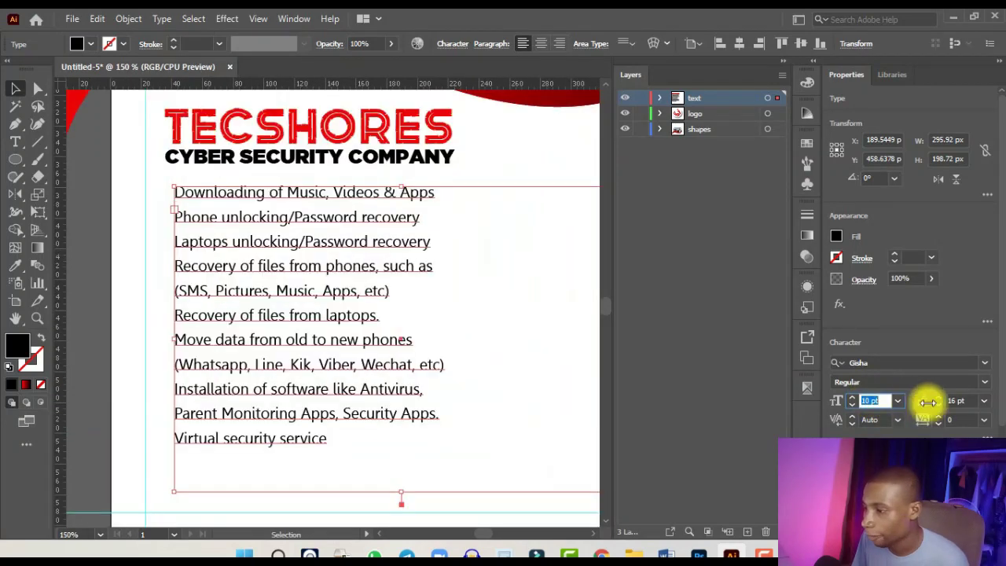
Set the services list's leading to 15 pt and shrink its text frame to about 195 by 171 px.
click(955, 401)
scroll(956, 401, down, 1)
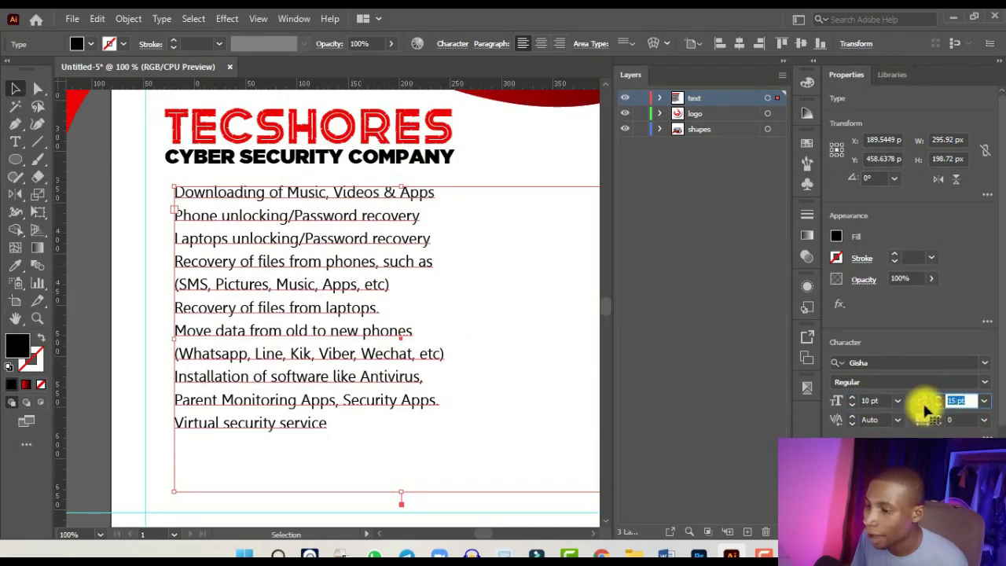
key(ctrl+minus)
drag(388, 415, 398, 389)
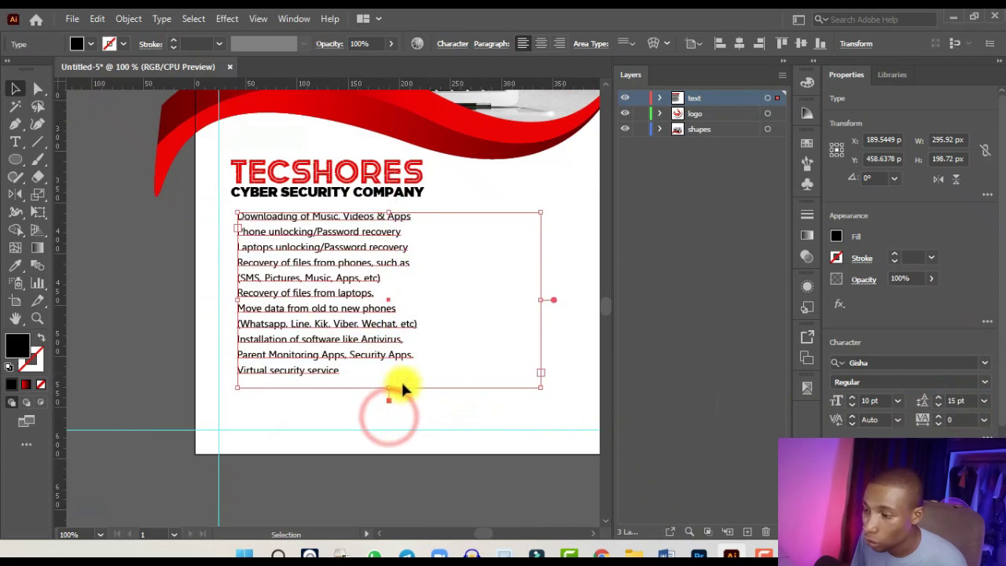
drag(541, 301, 433, 306)
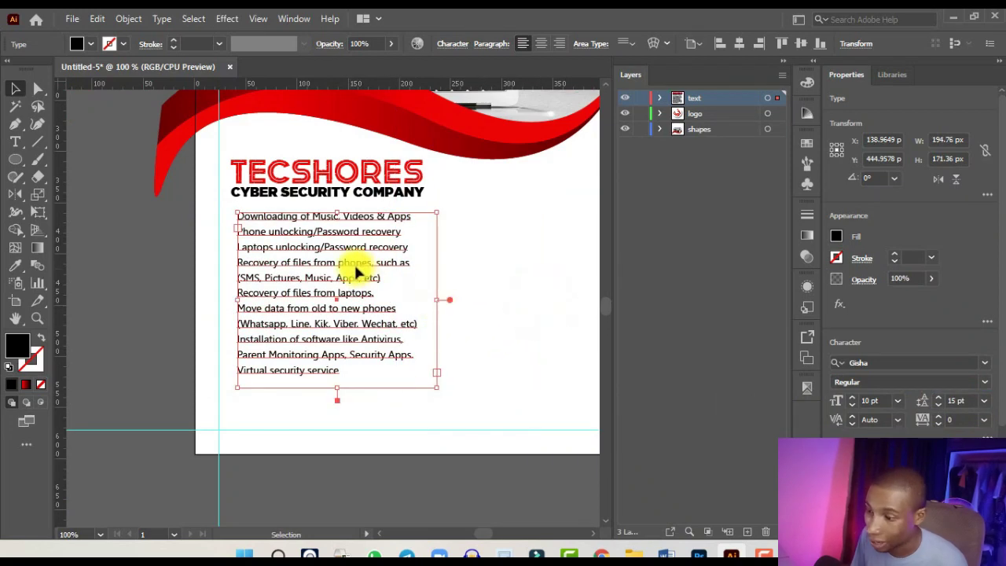
Move the services list down and slightly right, centred at about X 144 px, Y 466 px, leaving a gap below the tagline.
drag(359, 270, 342, 267)
scroll(295, 231, up, 1)
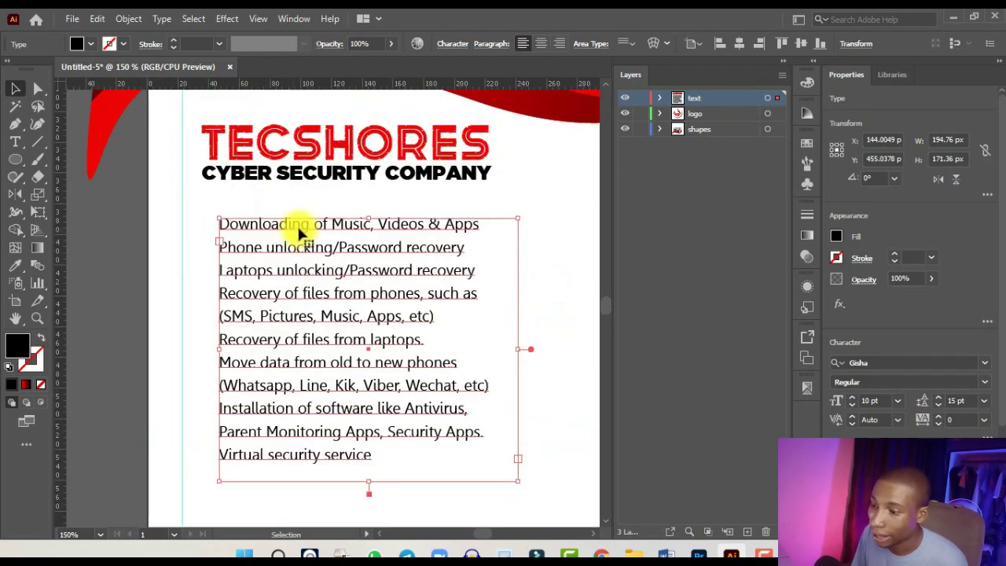
mouse_move(294, 232)
mouse_down()
mouse_move(299, 225)
mouse_move(295, 243)
mouse_up()
scroll(294, 242, down, 2)
scroll(317, 269, up, 2)
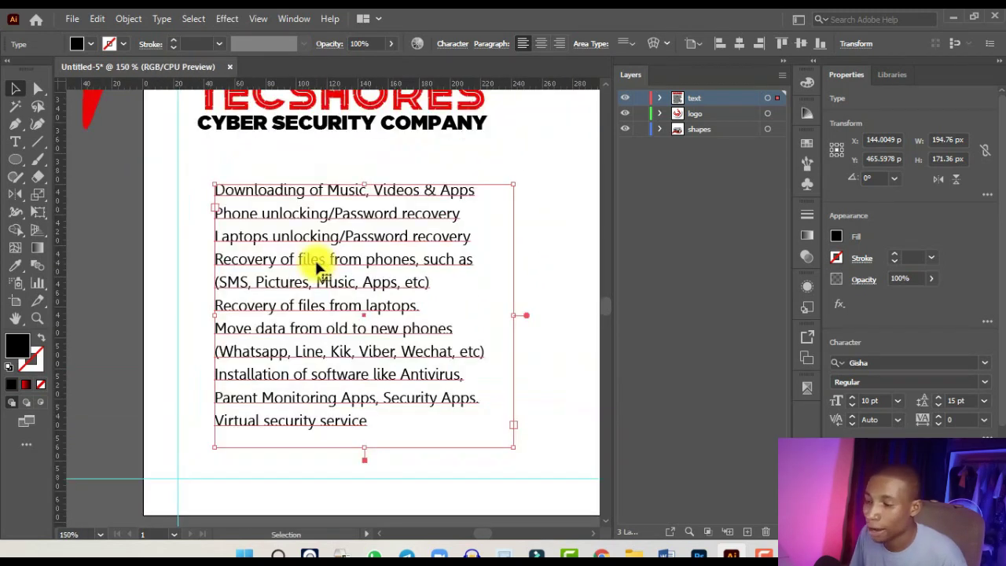
scroll(328, 267, down, 1)
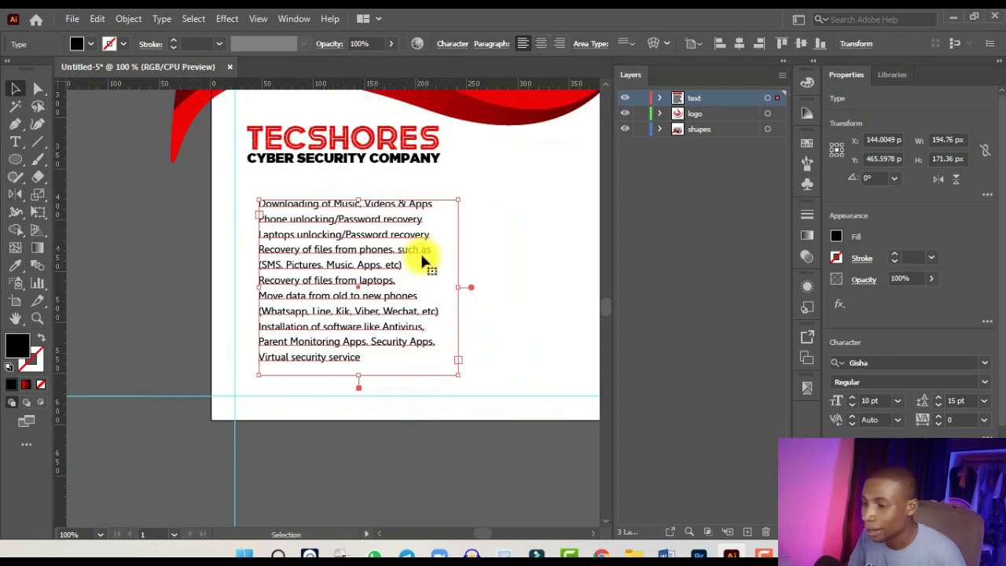
scroll(419, 251, up, 1)
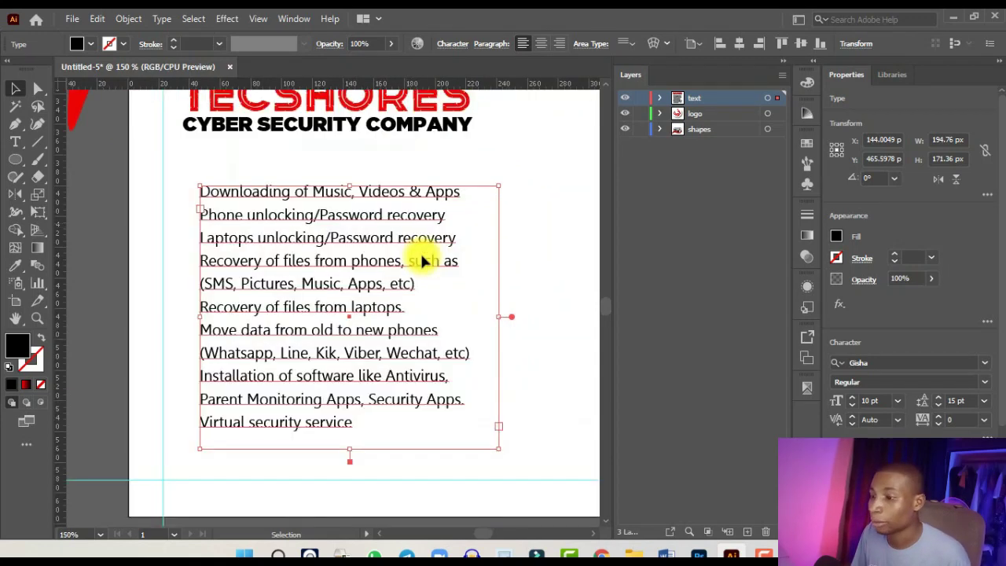
scroll(420, 250, down, 2)
scroll(420, 251, up, 2)
scroll(332, 229, up, 2)
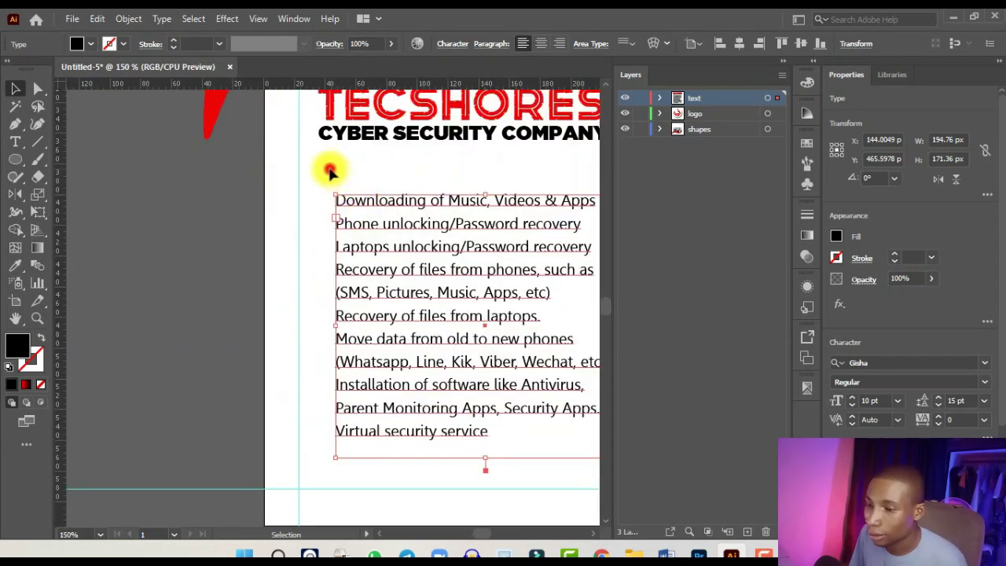
click(330, 171)
Add a point-text heading reading "OUR SERVICES" in the empty area to the right of the services list.
click(15, 142)
key(ctrl+minus)
key(ctrl+minus)
key(ctrl+minus)
key(ctrl+minus)
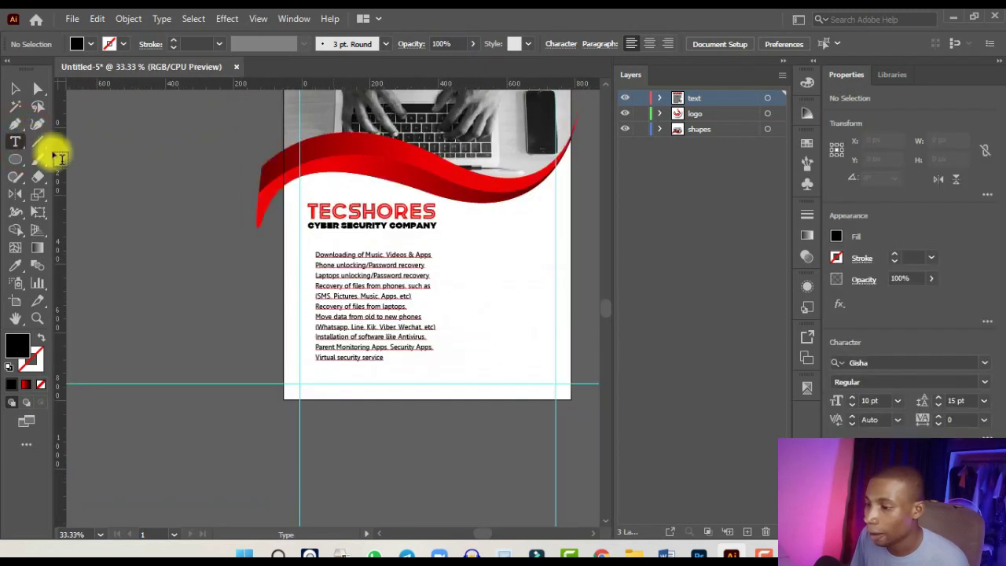
key(ctrl+plus)
key(ctrl+plus)
key(ctrl+plus)
key(ctrl+plus)
click(375, 294)
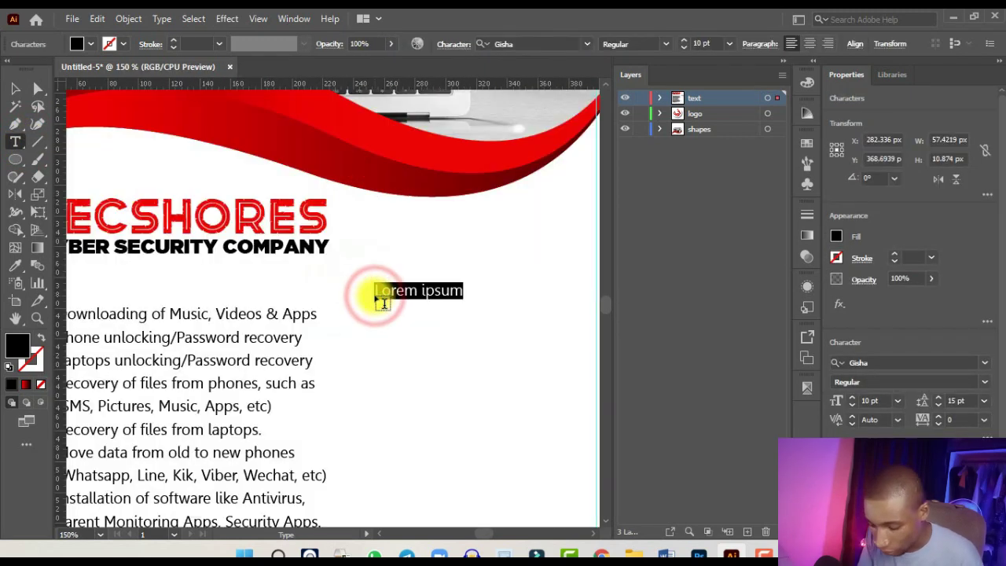
key(BackSpace)
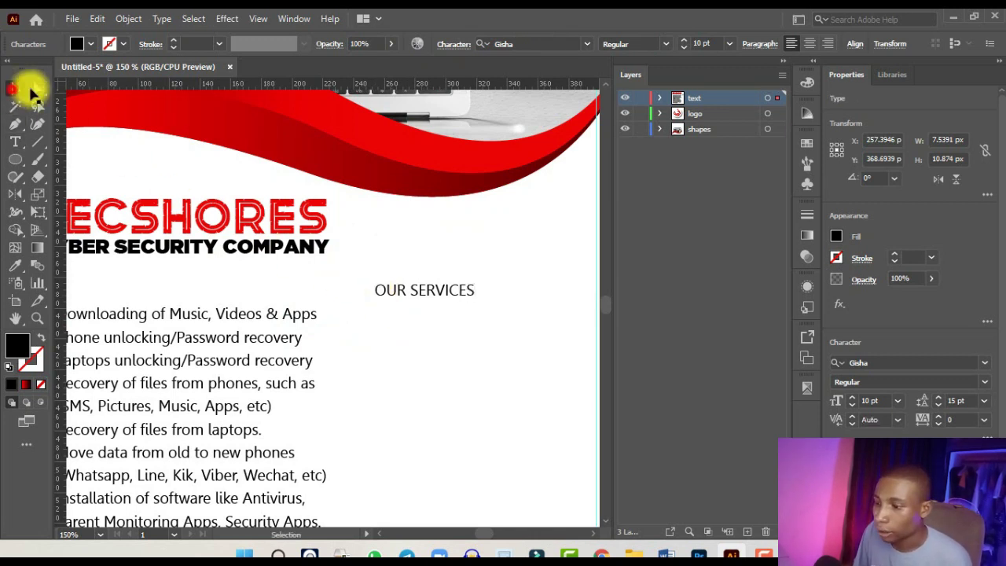
Scale the OUR SERVICES heading up to about 17.9 pt and set its tracking to 50.
click(15, 88)
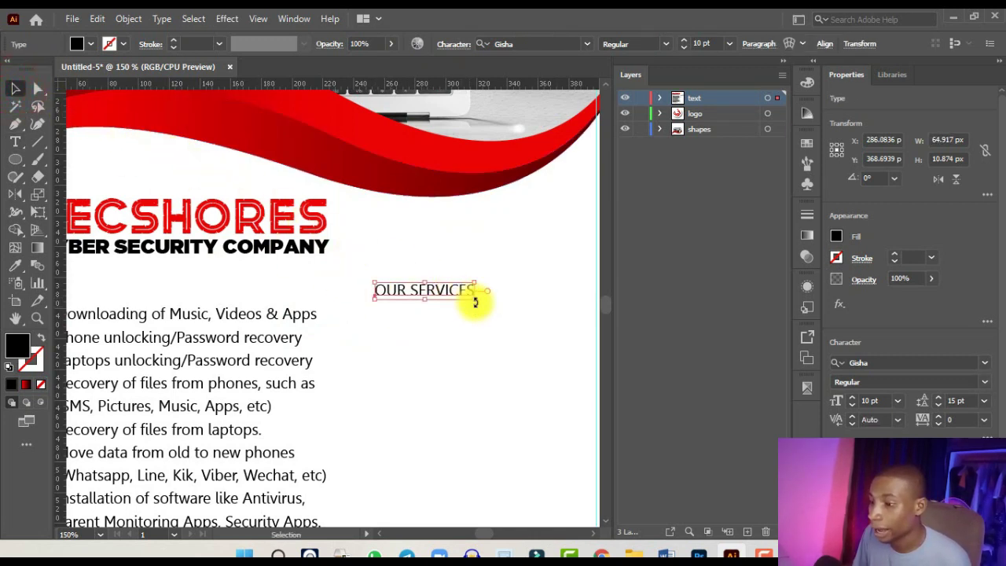
drag(475, 301, 566, 352)
key(ctrl+minus)
key(ctrl+minus)
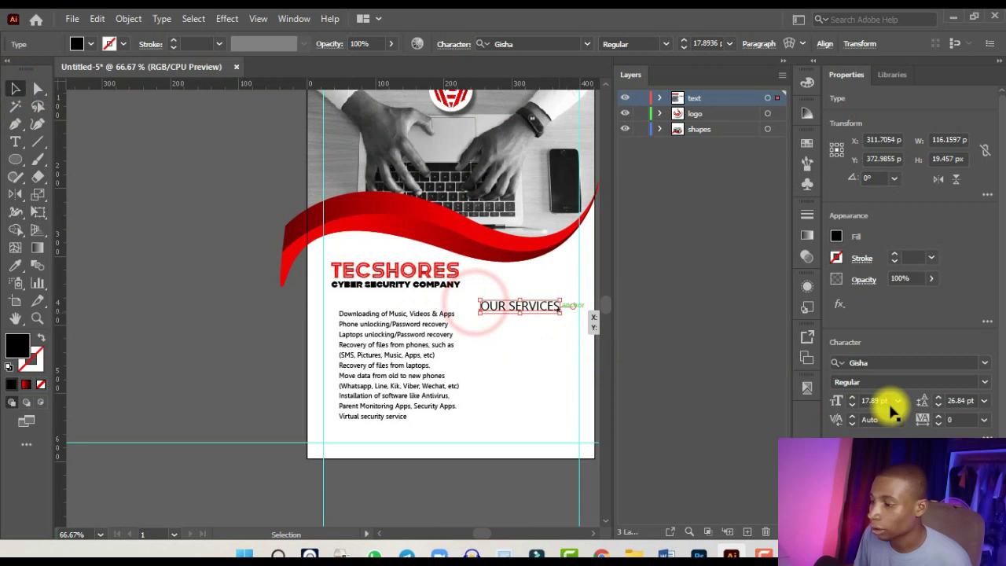
click(983, 419)
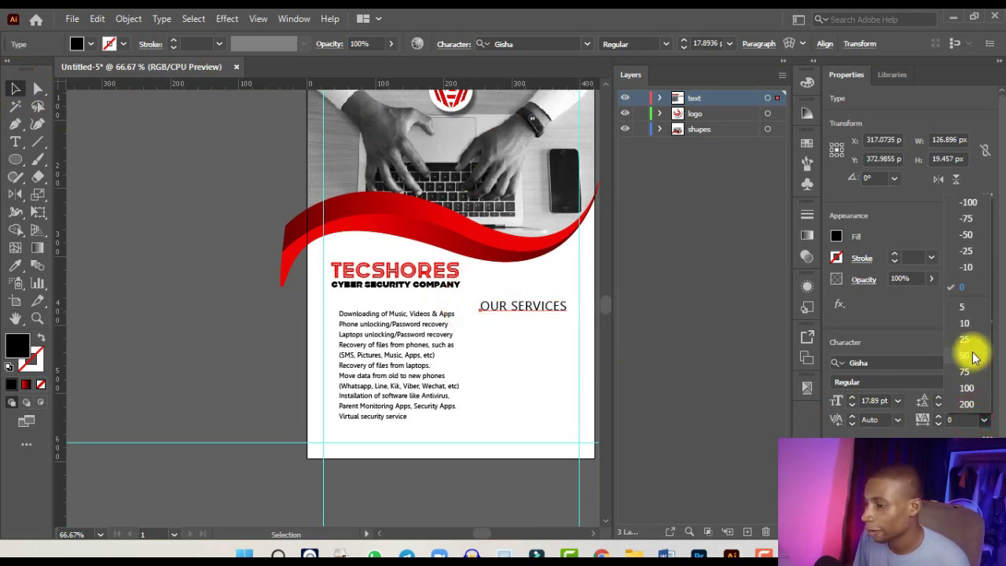
click(975, 358)
Fill the OUR SERVICES heading with red and move it directly above the services list, left-aligned with it, at about X 110 px, Y 365 px.
key(ctrl+plus)
key(ctrl+plus)
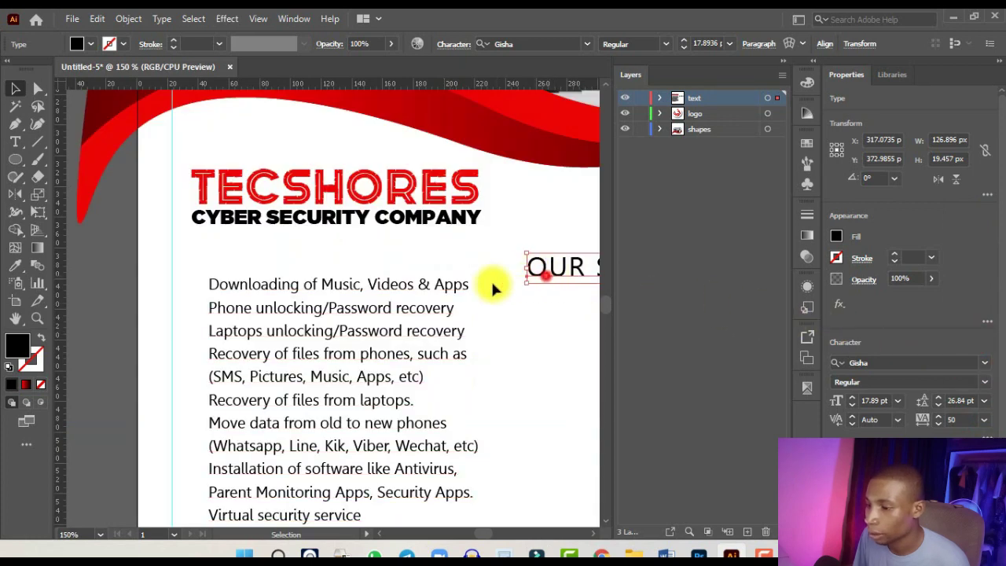
drag(554, 271, 260, 256)
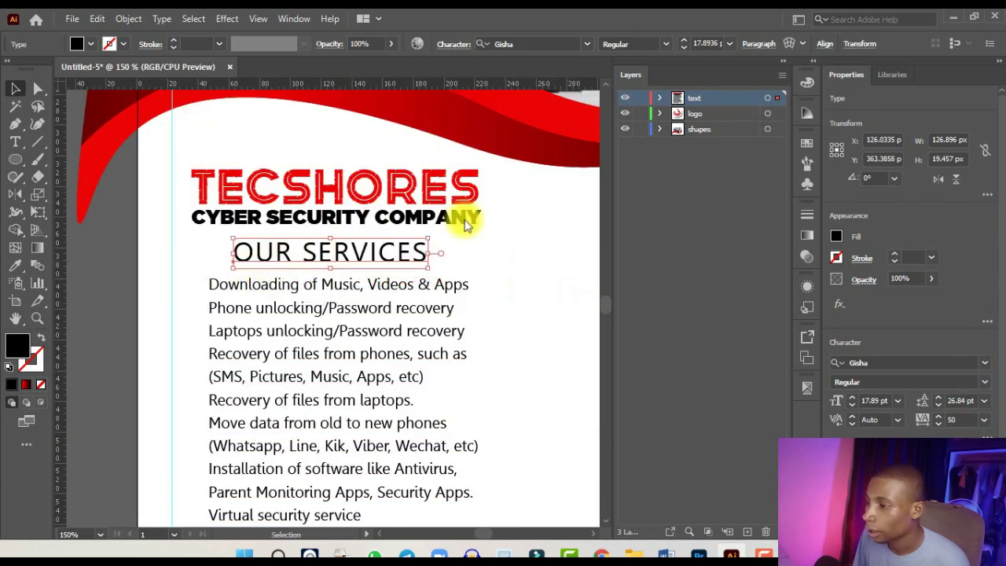
click(810, 149)
click(664, 181)
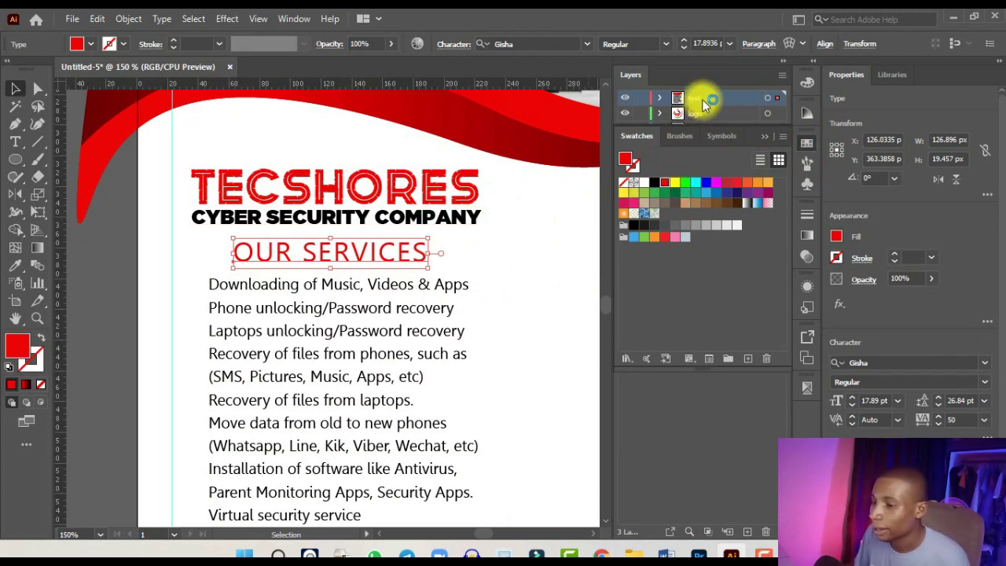
key(ctrl+plus)
drag(321, 252, 289, 257)
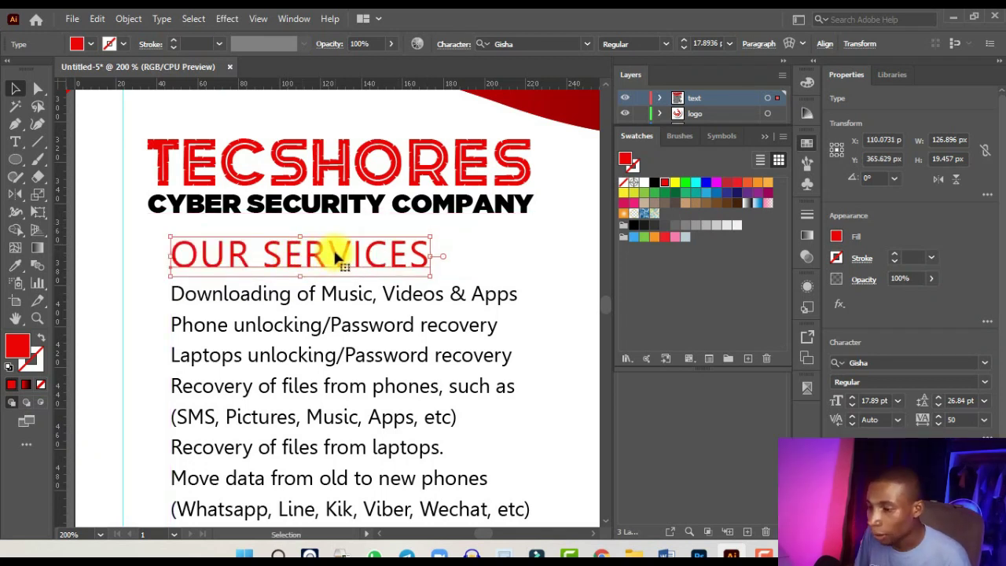
key(Up)
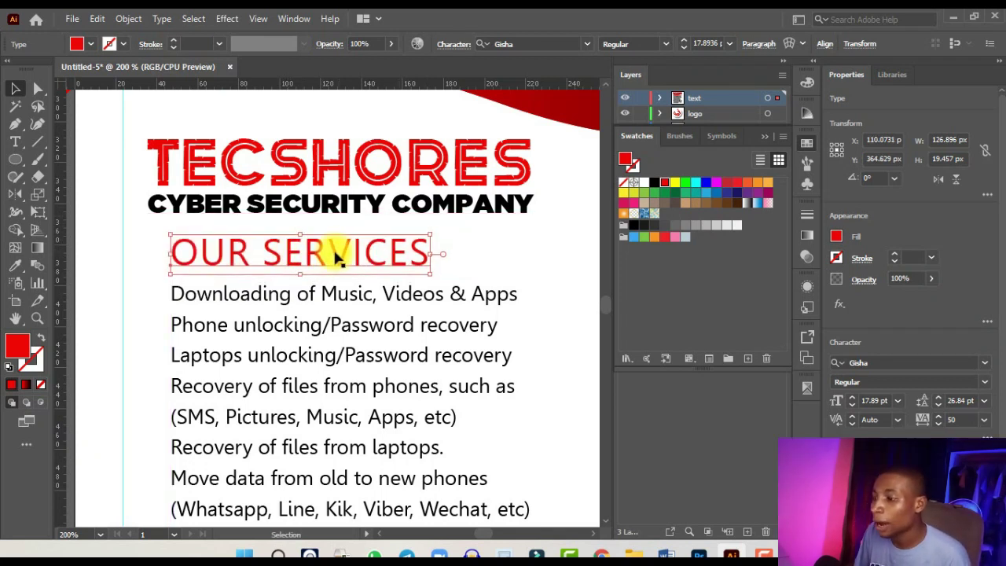
On the shapes layer, draw a rectangle about 145 by 24 px around the OUR SERVICES heading.
click(704, 115)
click(764, 142)
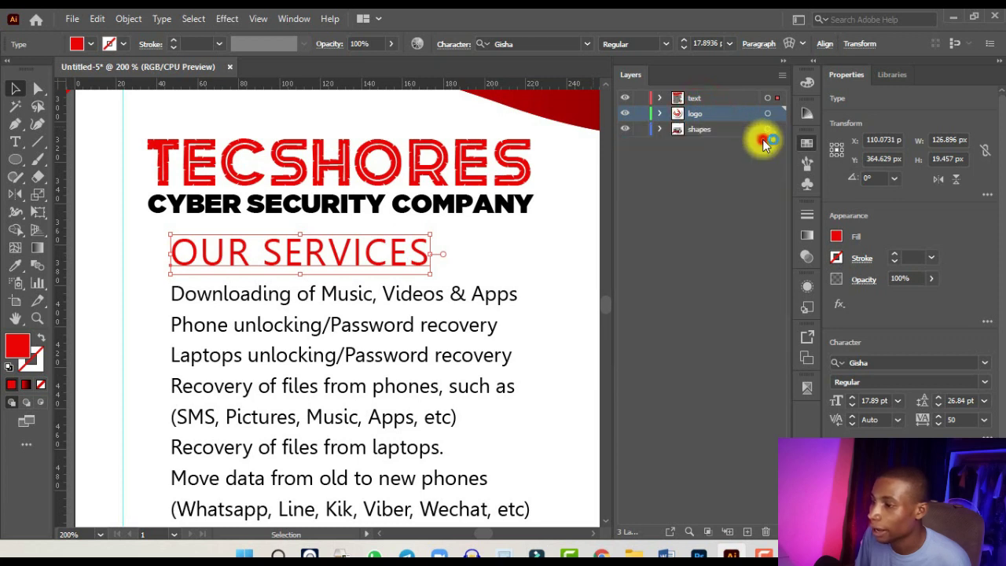
click(718, 132)
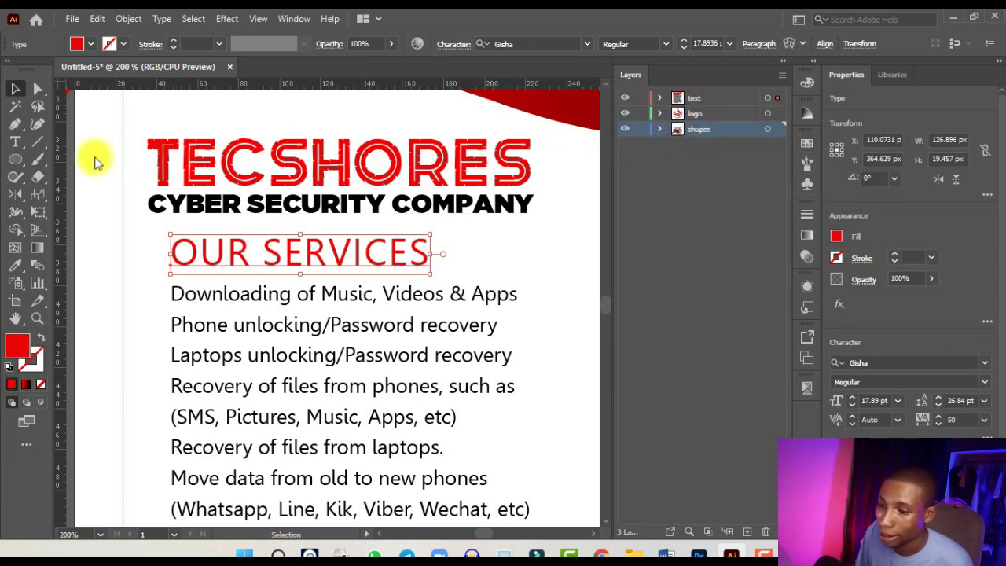
click(22, 161)
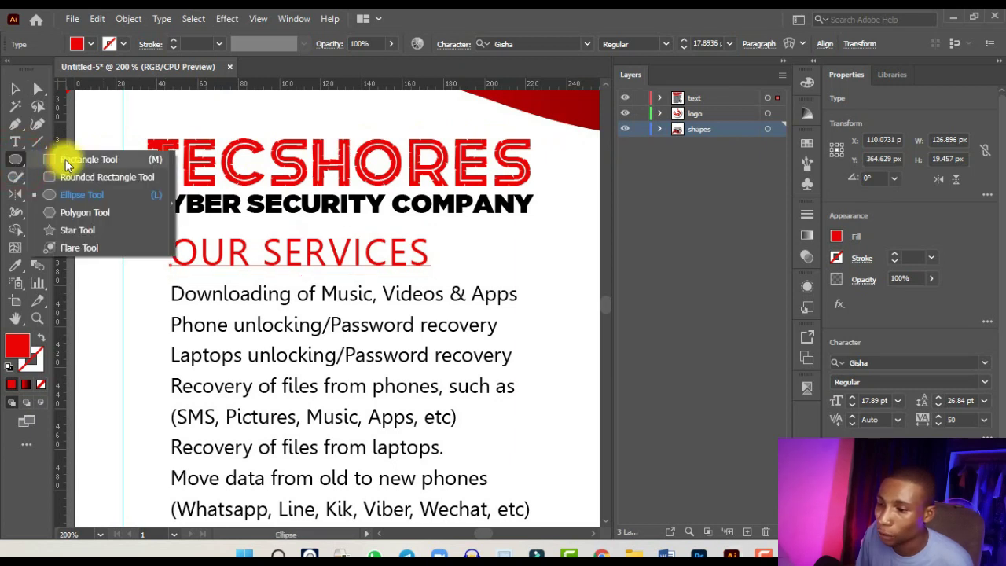
click(65, 161)
drag(151, 227, 449, 275)
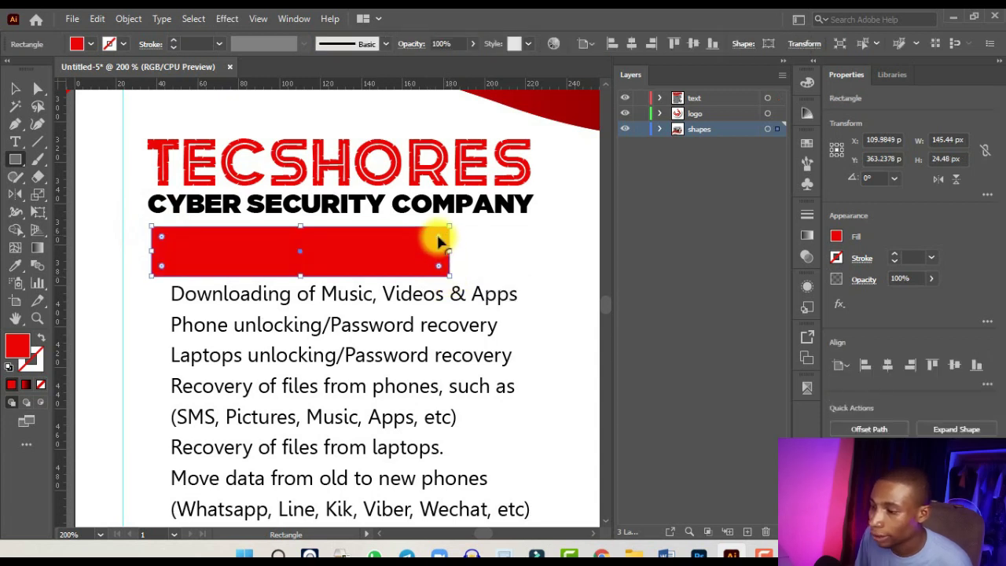
Round the rectangle's corners slightly and swap its fill and stroke, giving a 1 pt red outline without fill.
mouse_move(438, 240)
mouse_down()
mouse_move(427, 233)
mouse_move(407, 243)
mouse_move(433, 242)
mouse_up()
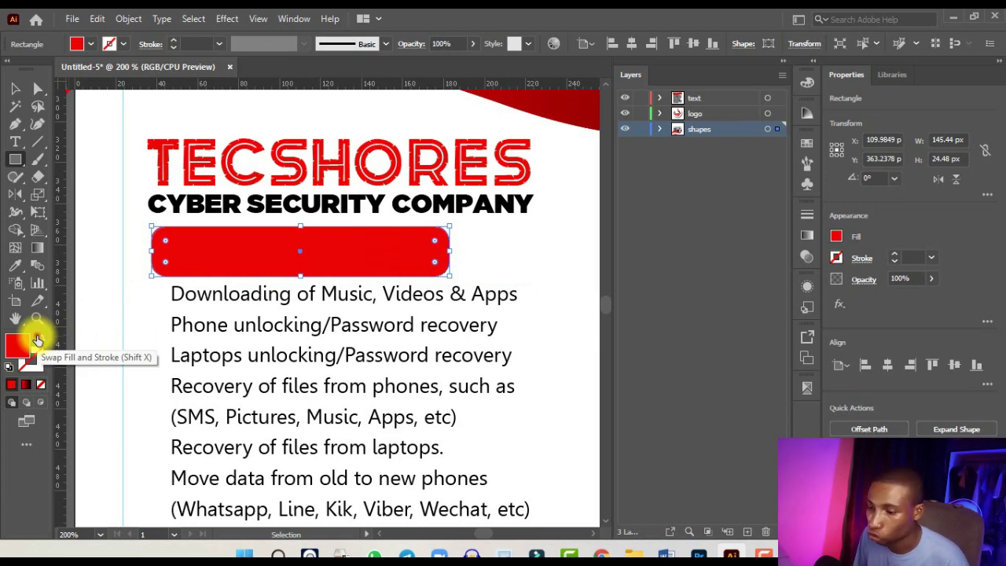
click(37, 340)
key(ctrl+=)
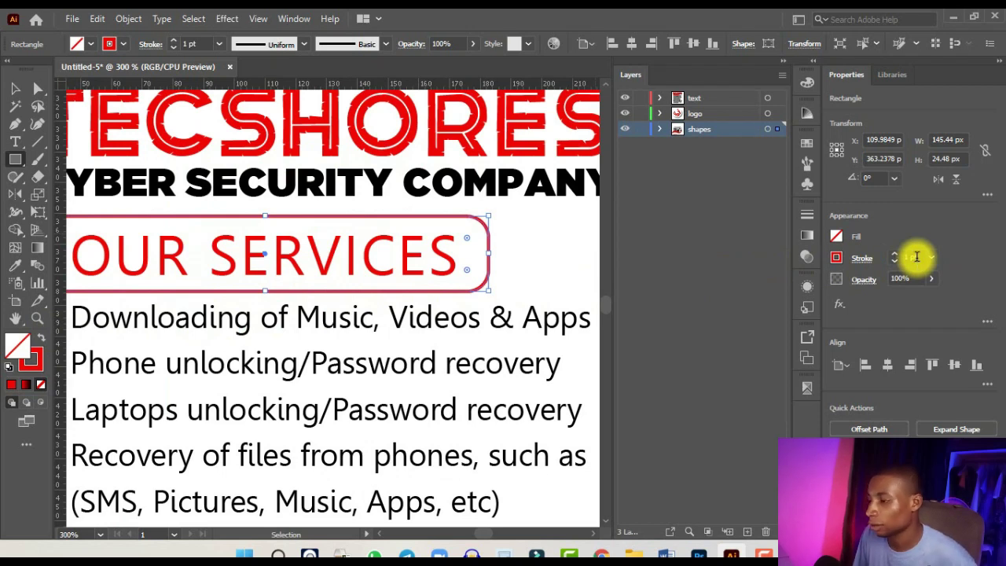
Scale the TECSHORES title and its CYBER SECURITY COMPANY tagline down together to about 176 by 40 px.
click(15, 88)
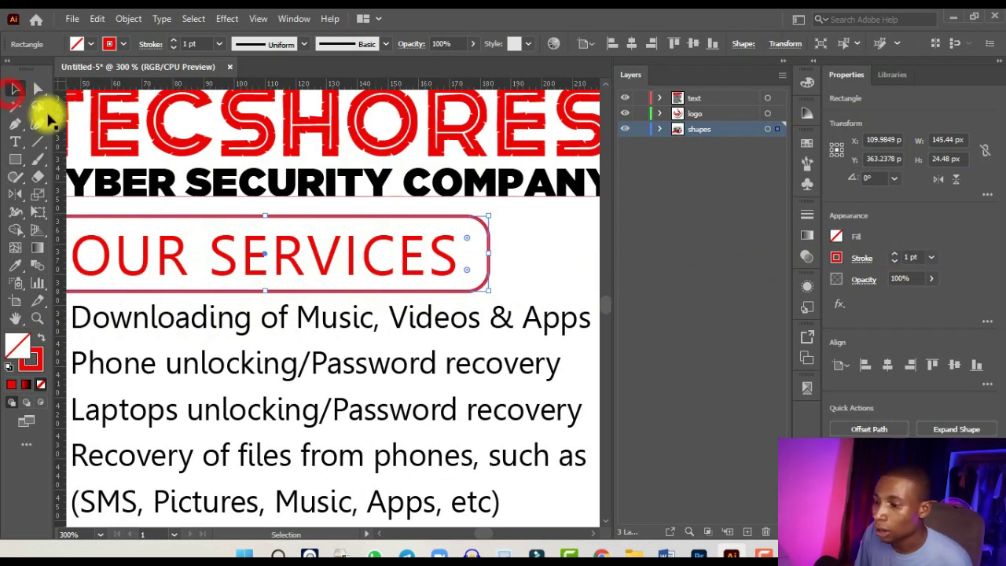
key(ctrl+minus)
key(ctrl+minus)
click(344, 304)
key(ctrl+minus)
key(ctrl+minus)
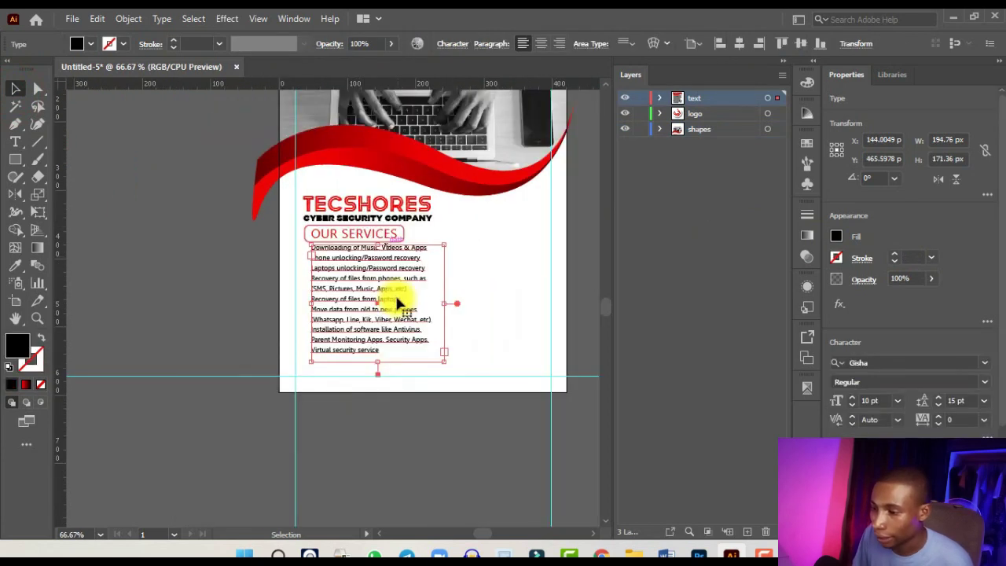
key(ctrl+=)
key(ctrl+=)
click(407, 220)
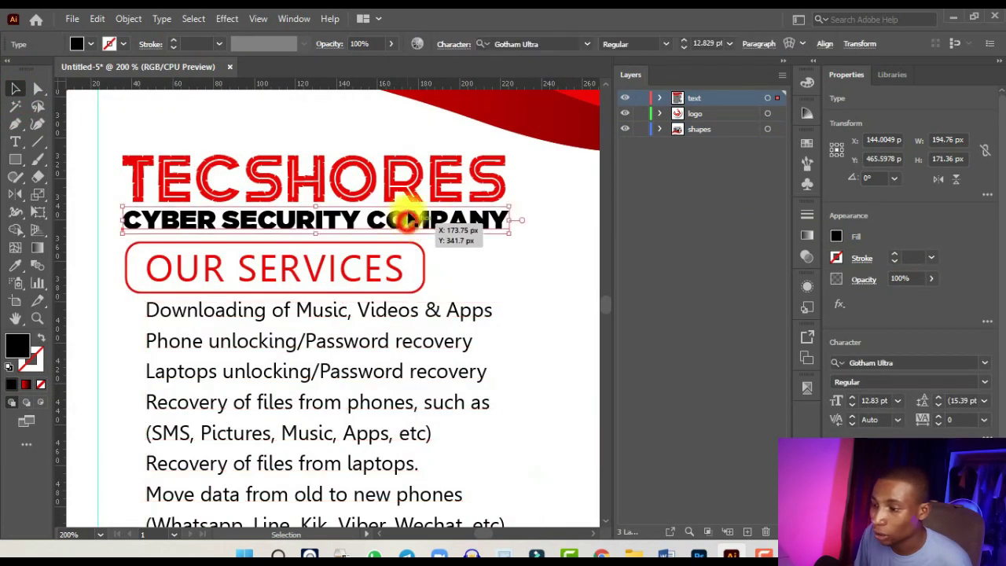
shift+click(410, 189)
drag(508, 230, 479, 231)
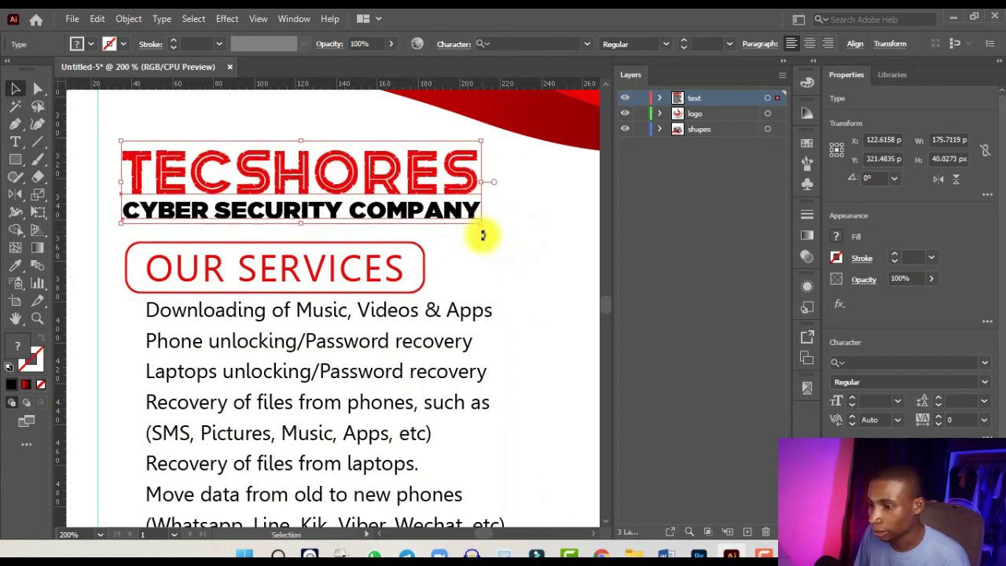
key(ctrl+minus)
key(ctrl+minus)
key(ctrl+minus)
click(253, 264)
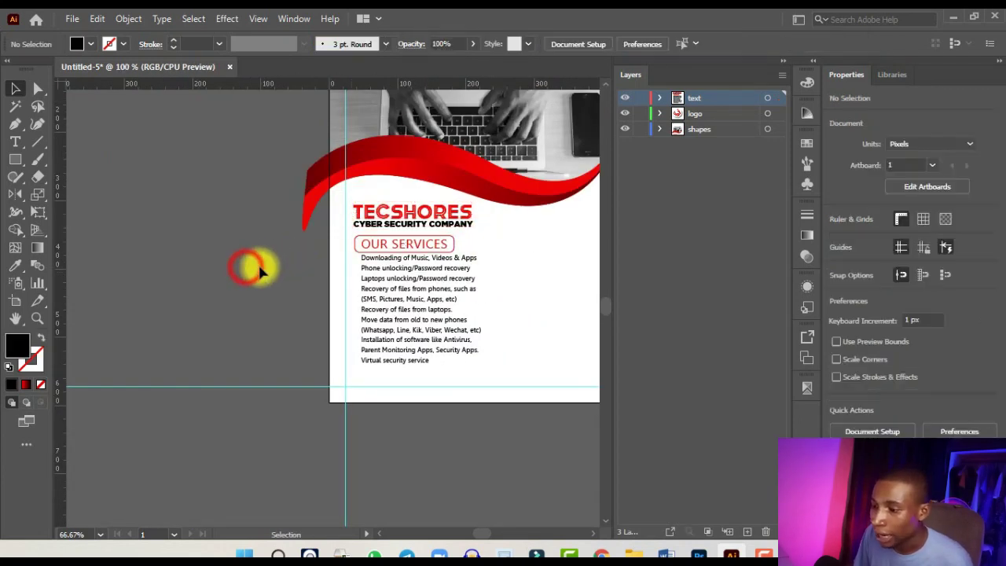
Draw a circular bullet about 4.5 px in diameter in front of the "Downloading of Music, Videos & Apps" line on the text layer.
key(ctrl+=)
key(ctrl+=)
key(ctrl+=)
key(ctrl+=)
key(ctrl+=)
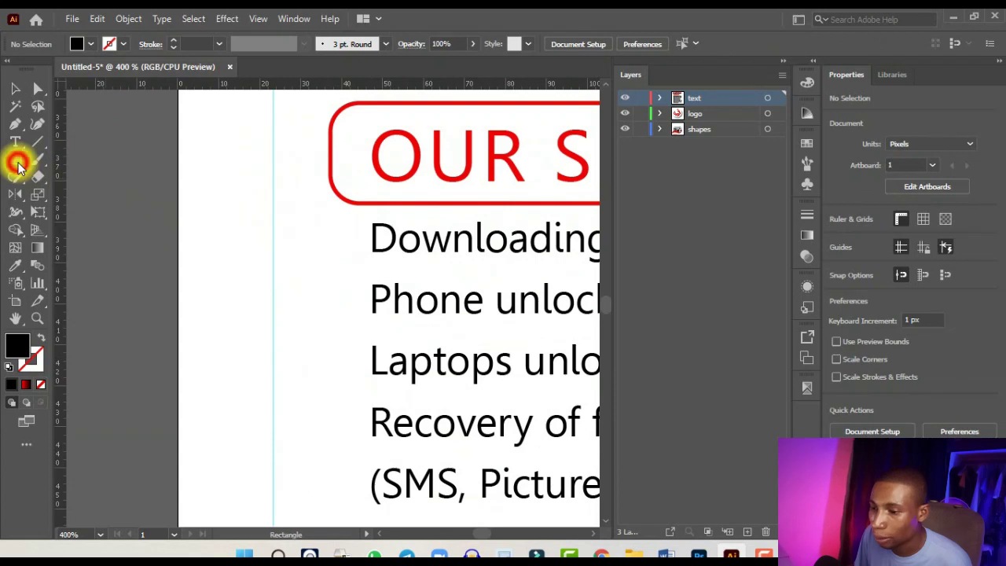
click(19, 165)
click(68, 190)
key(ctrl+=)
key(ctrl+=)
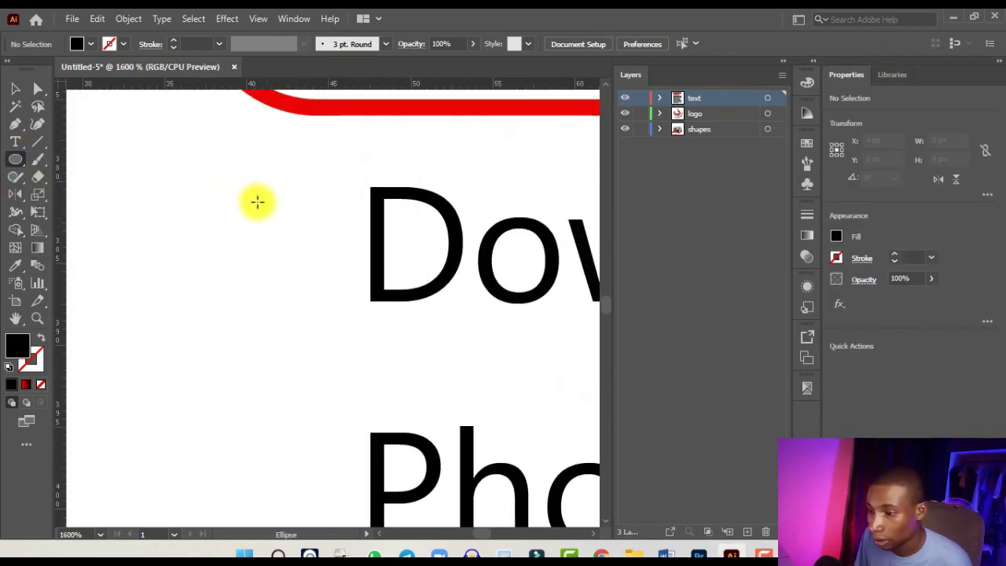
drag(257, 202, 331, 274)
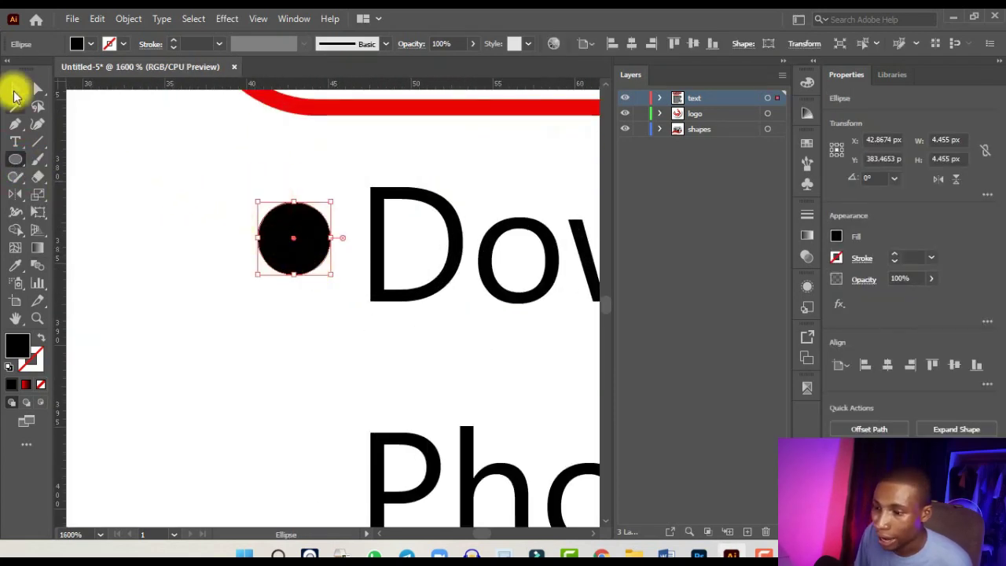
Fill the circular bullet with the red swatch.
click(14, 89)
click(806, 143)
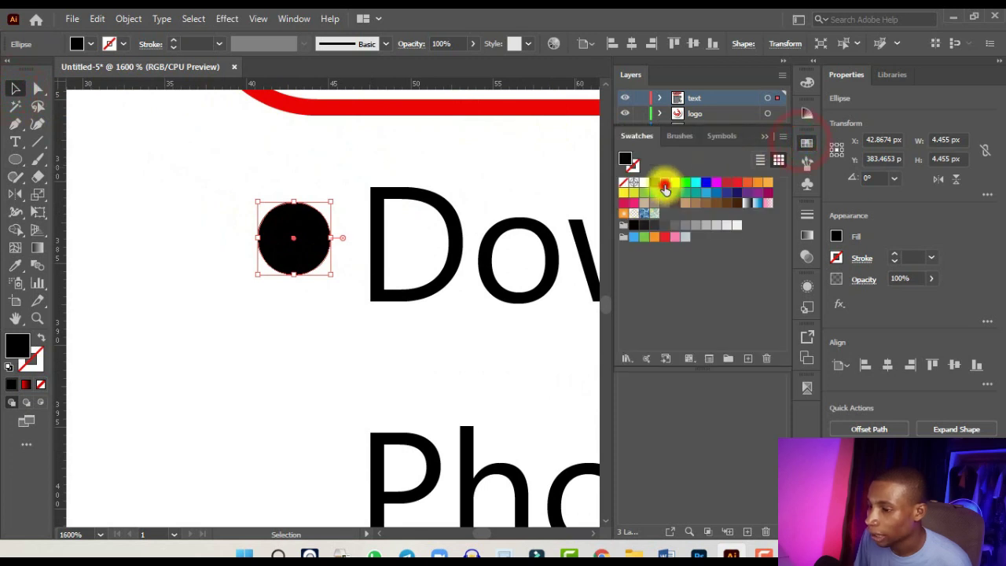
click(664, 189)
click(764, 138)
Copy the red bullet straight down in front of the Phone unlocking, Laptops unlocking and "Recovery of files from phones" lines.
key(ctrl+minus)
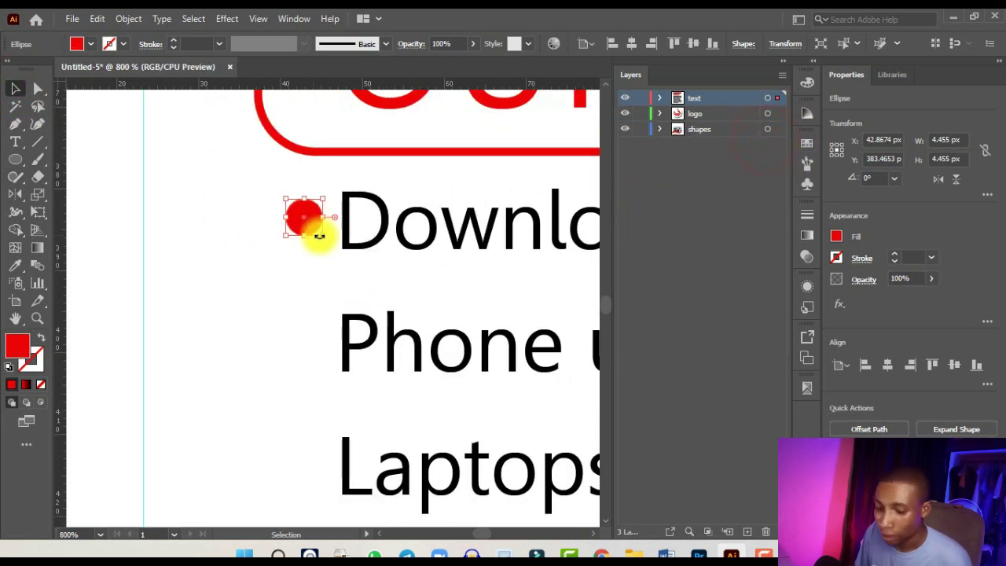
drag(310, 209, 307, 337)
key(ctrl+minus)
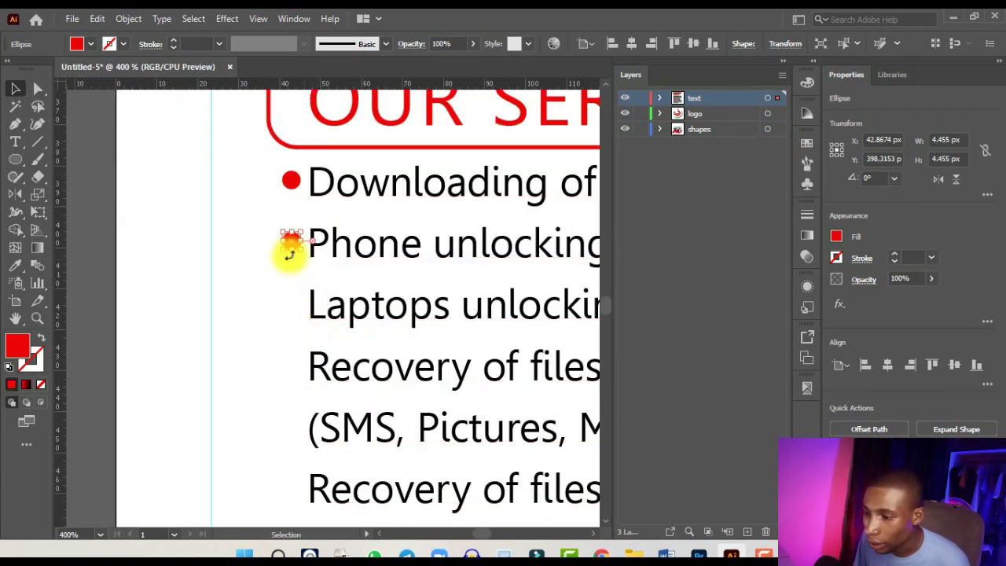
key(ctrl+plus)
drag(288, 248, 289, 360)
key(ctrl+minus)
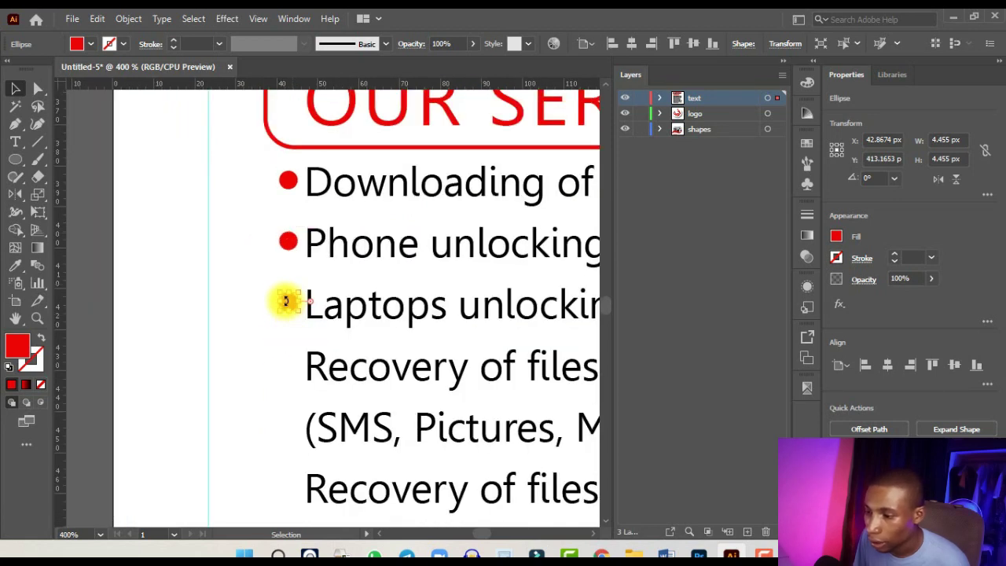
key(ctrl+plus)
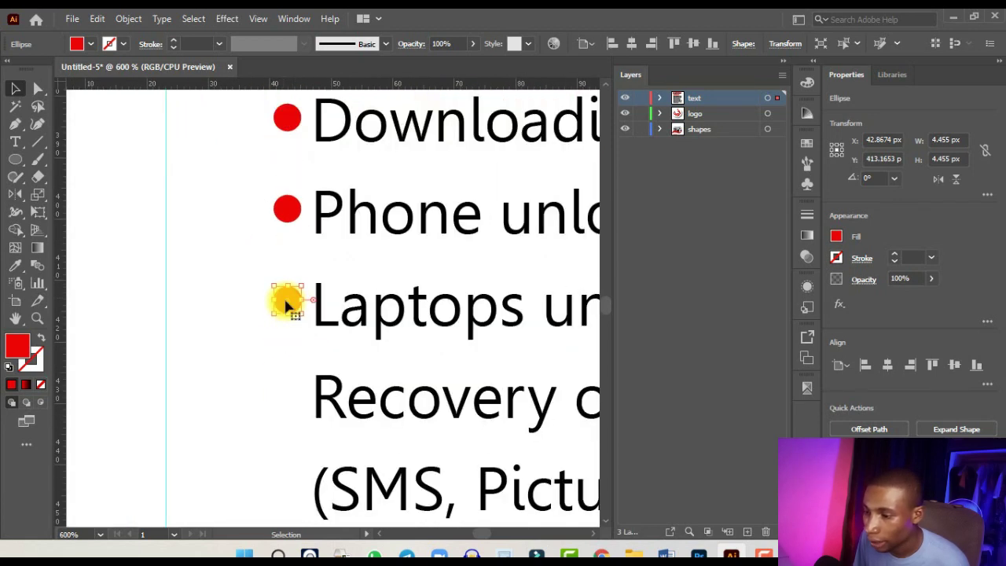
drag(287, 305, 278, 404)
key(ctrl+minus)
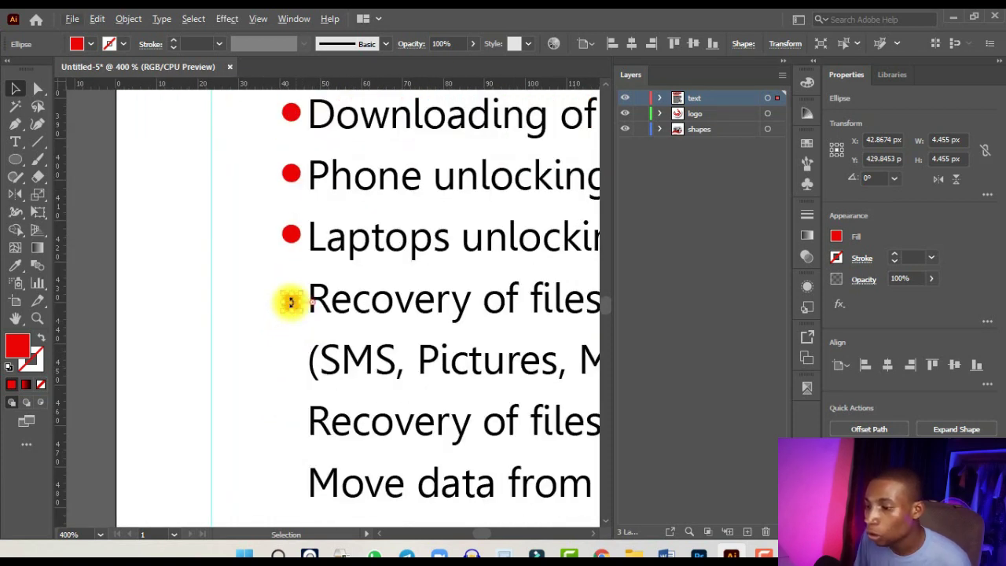
Copy the bullet once more and place it in front of the "Recovery of files from laptops" line, leaving the SMS line without one.
key(ctrl+plus)
key(ctrl+plus)
drag(286, 300, 284, 418)
scroll(283, 416, down, 2)
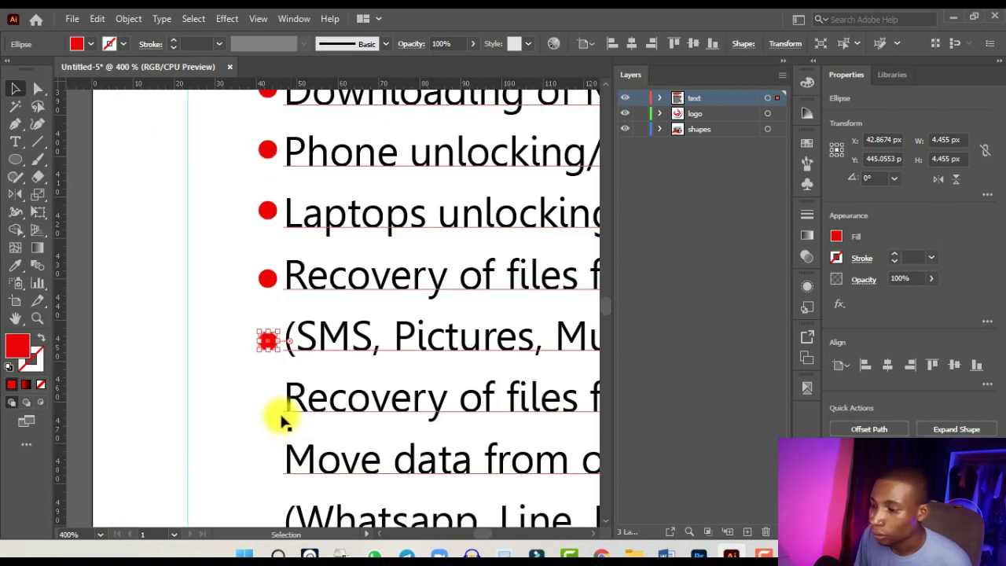
scroll(251, 307, up, 2)
click(245, 282)
drag(245, 283, 252, 387)
scroll(252, 388, down, 2)
scroll(251, 388, down, 2)
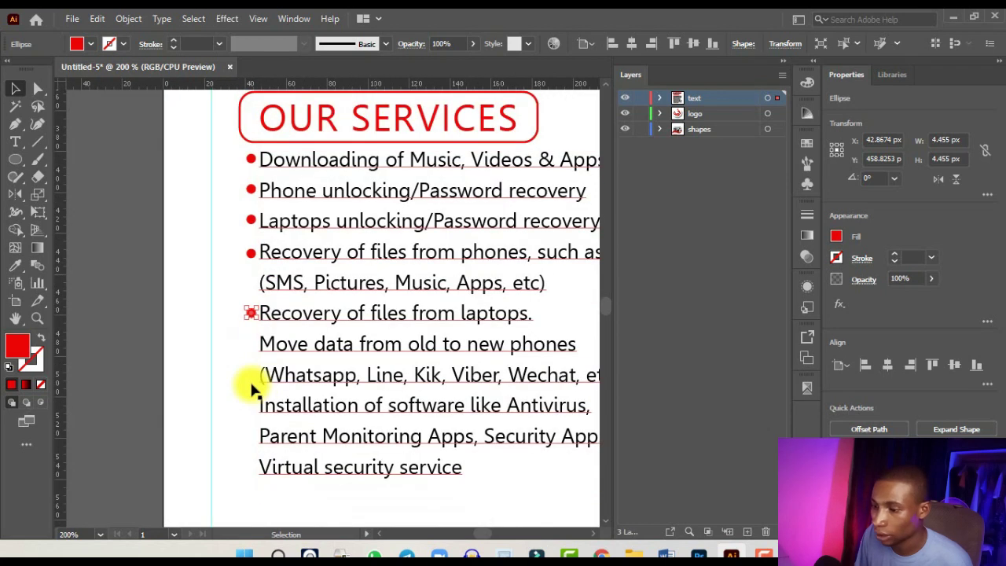
Copy the bullet straight down in front of the "Move data from old to new phones" line.
scroll(274, 337, down, 2)
scroll(304, 270, up, 4)
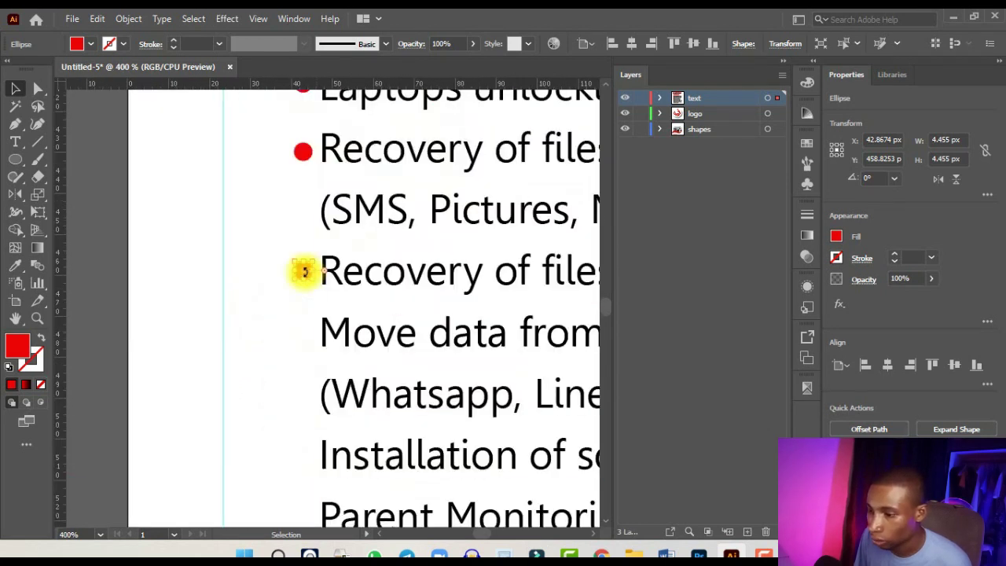
scroll(303, 271, up, 1)
drag(305, 275, 307, 354)
scroll(308, 356, down, 3)
scroll(291, 298, up, 2)
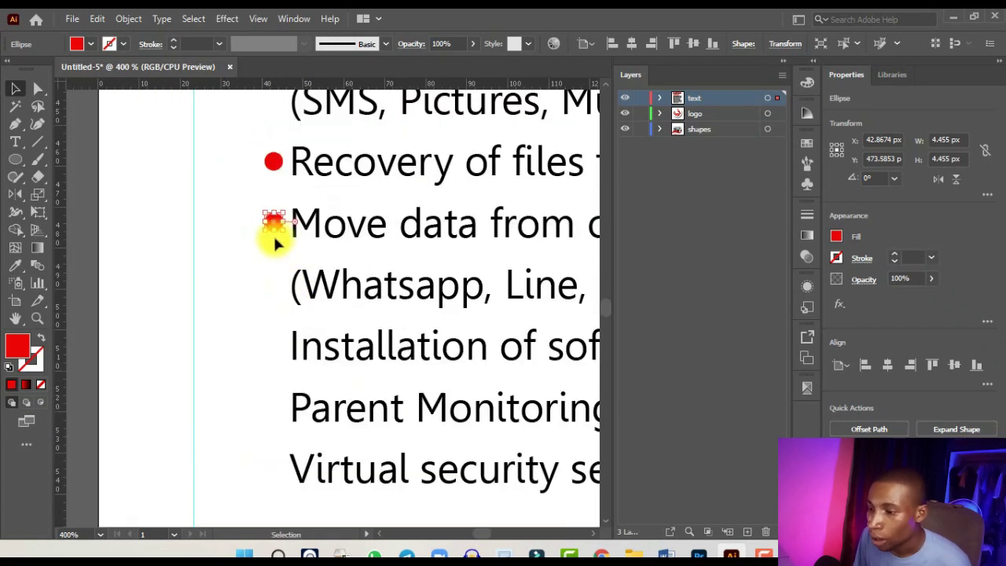
Copy the red bullet straight down in front of the "Installation of software", "Parent Monitoring Apps" and "Virtual security service" lines.
scroll(269, 220, up, 1)
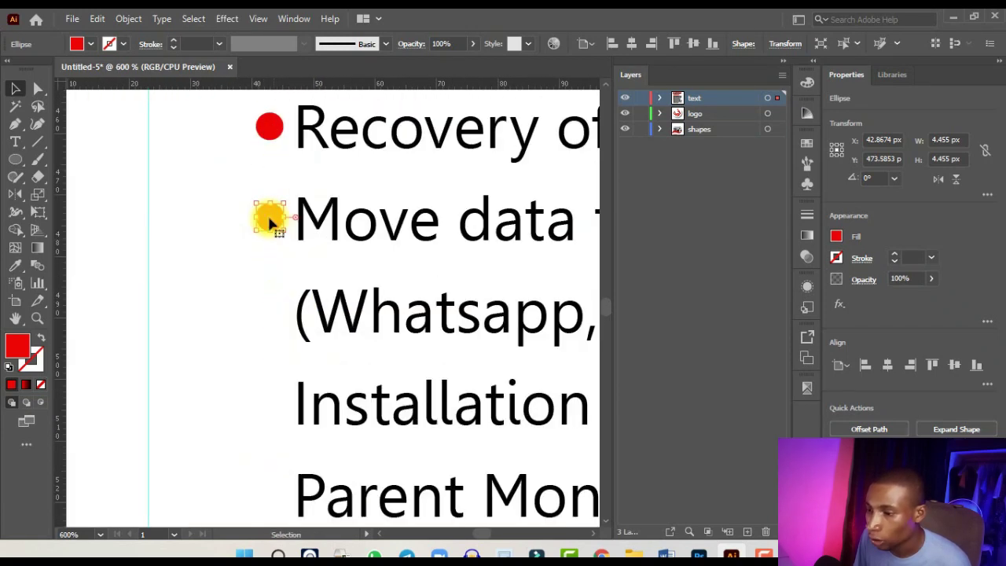
drag(270, 222, 274, 402)
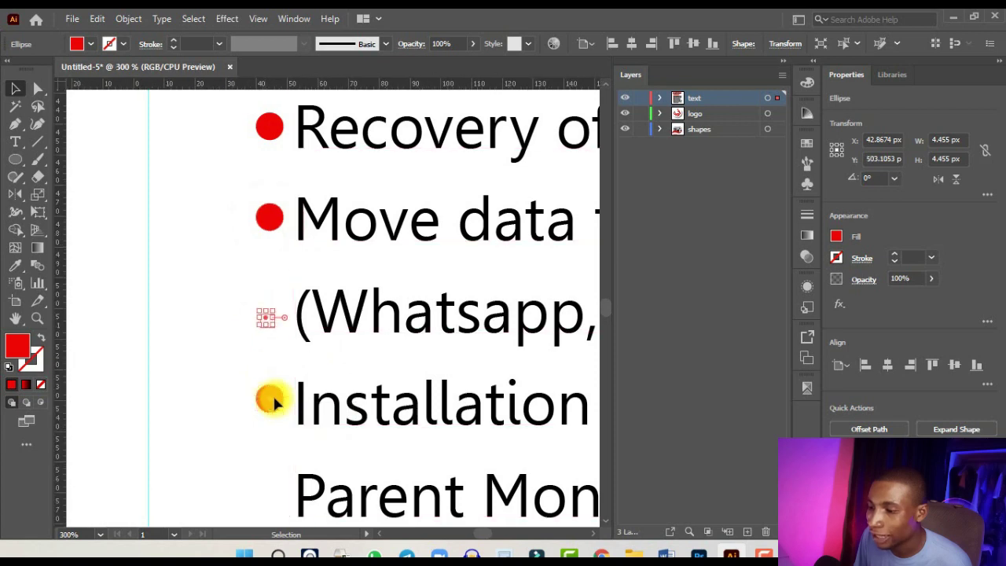
scroll(270, 393, down, 1)
scroll(252, 314, up, 3)
drag(234, 226, 241, 400)
key(ctrl+minus)
key(ctrl+minus)
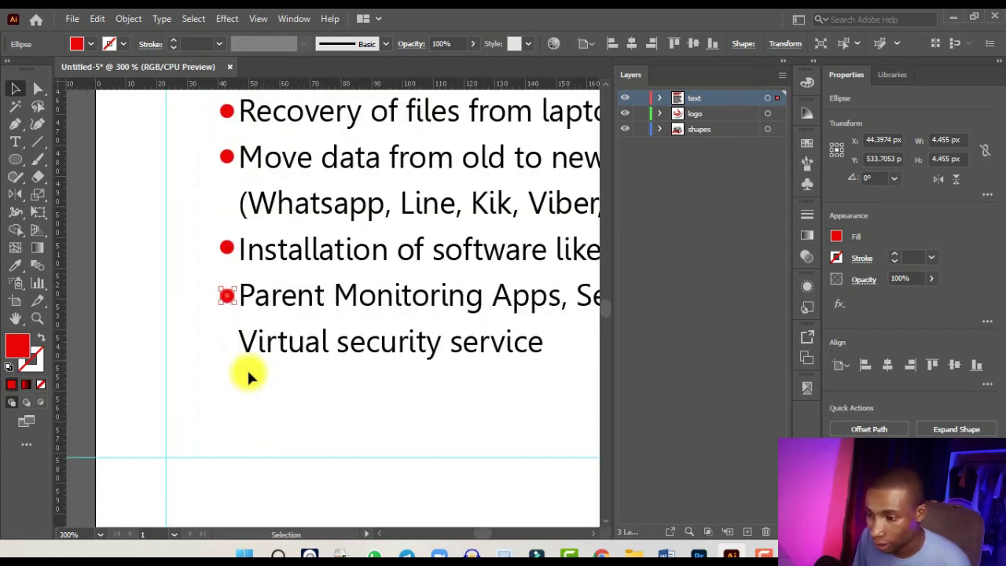
scroll(248, 376, up, 3)
drag(185, 202, 195, 324)
key(ctrl+1)
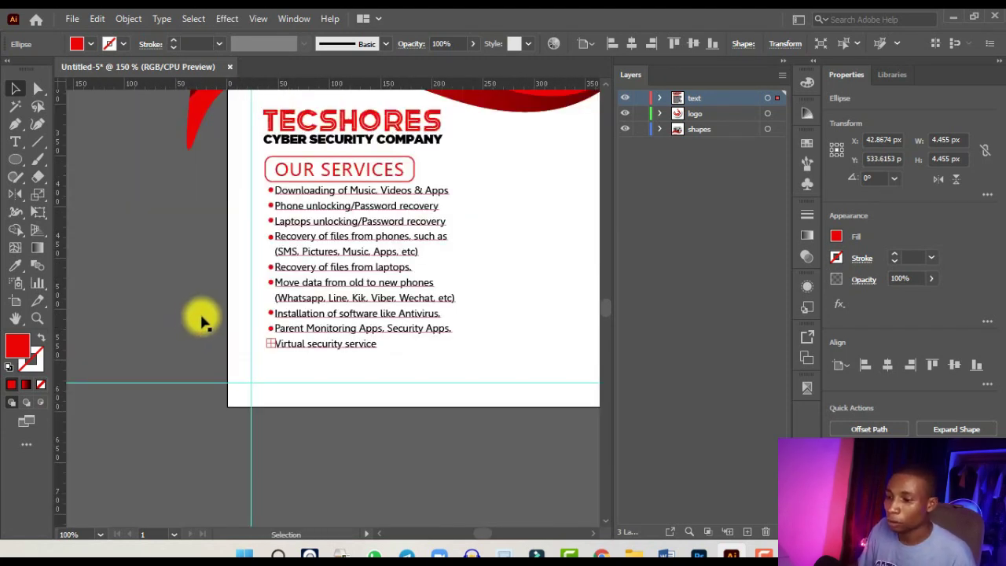
Nudge the services list text block slightly to the right, away from its red bullets.
scroll(314, 265, up, 1)
click(366, 234)
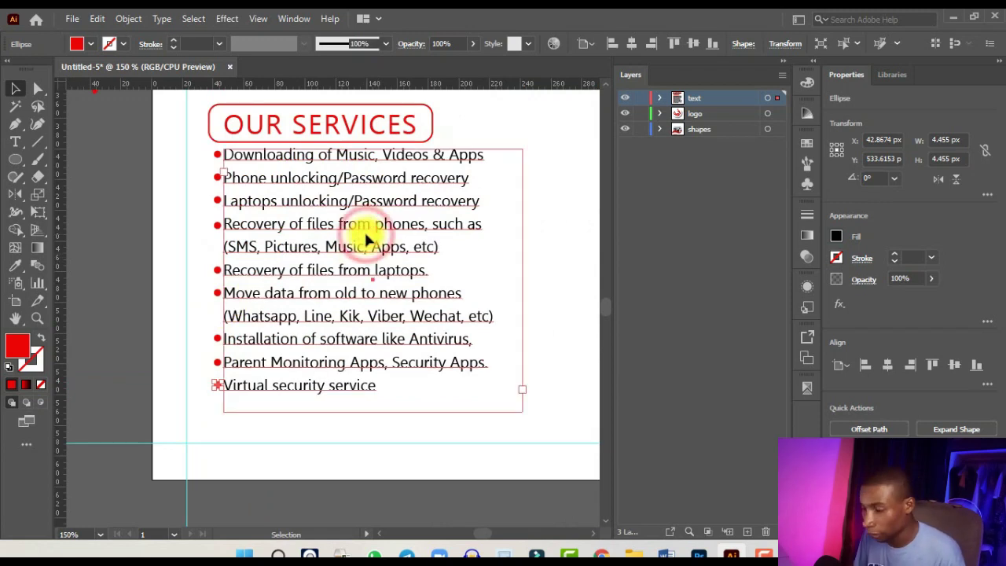
click(364, 230)
key(Right)
key(Right)
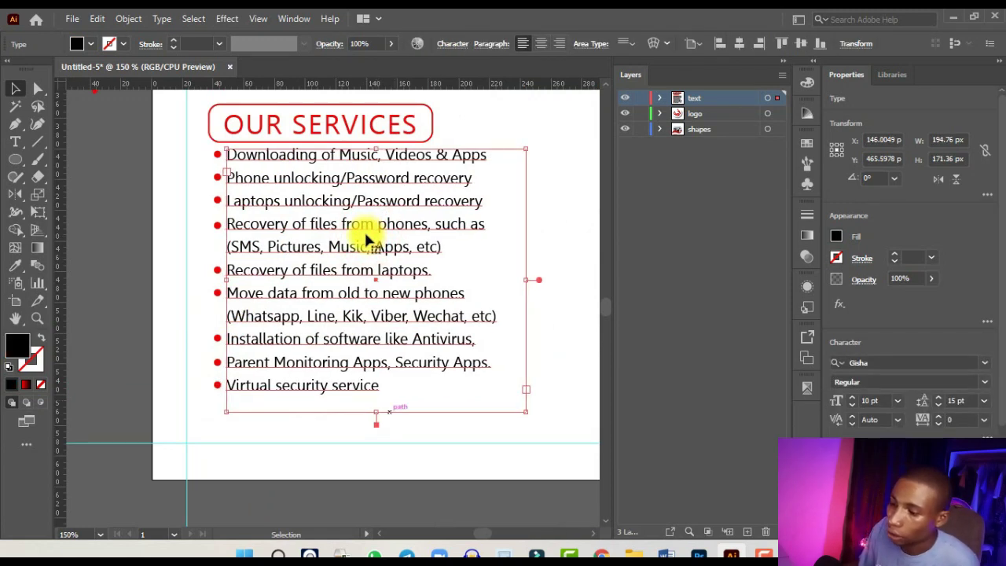
key(ctrl+0)
click(543, 339)
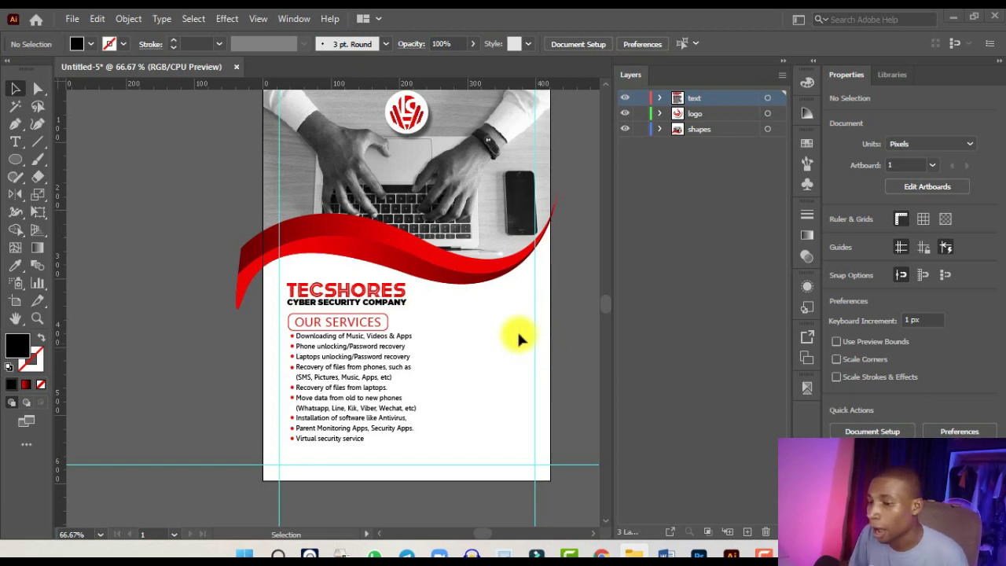
Draw a black circle about 136 px across on the shapes layer, in the empty area beside the services list.
scroll(518, 337, up, 1)
click(16, 158)
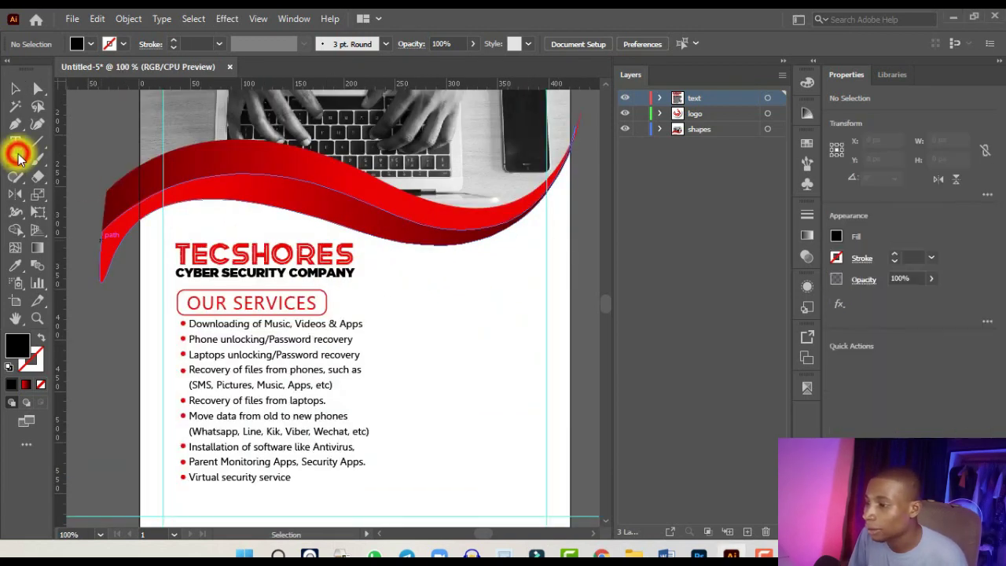
click(718, 130)
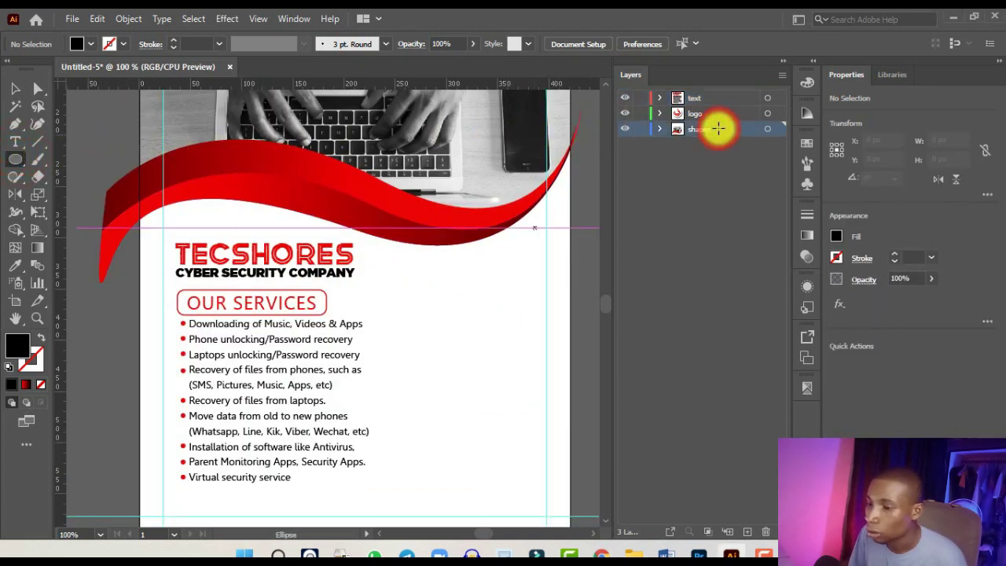
key(ctrl+minus)
key(ctrl+minus)
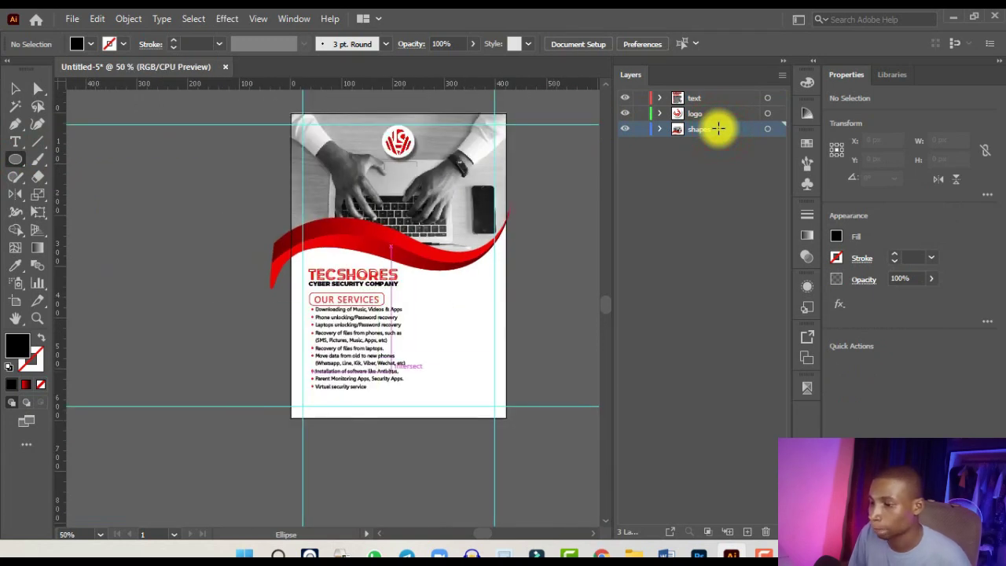
key(ctrl+plus)
key(ctrl+plus)
key(ctrl+plus)
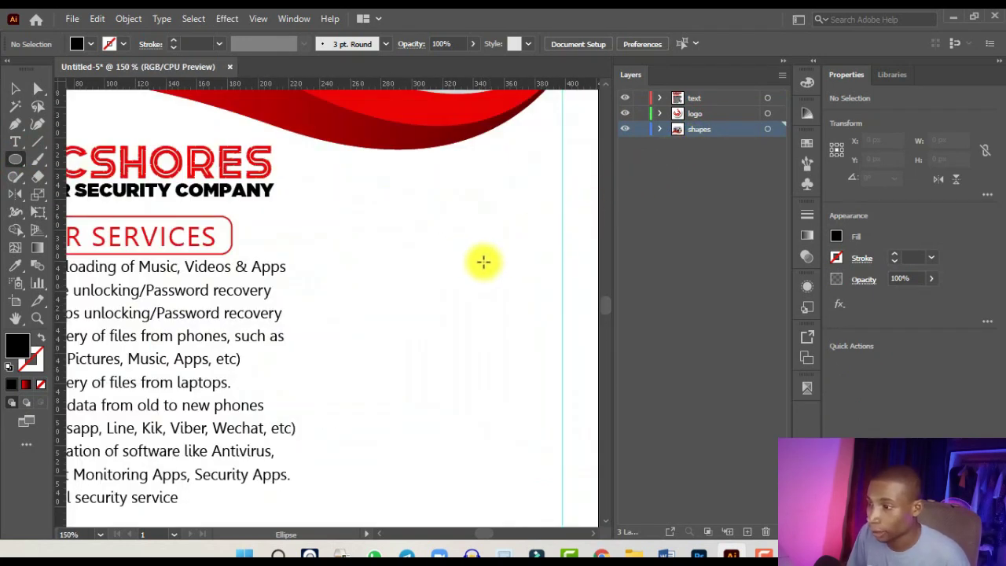
key(ctrl+minus)
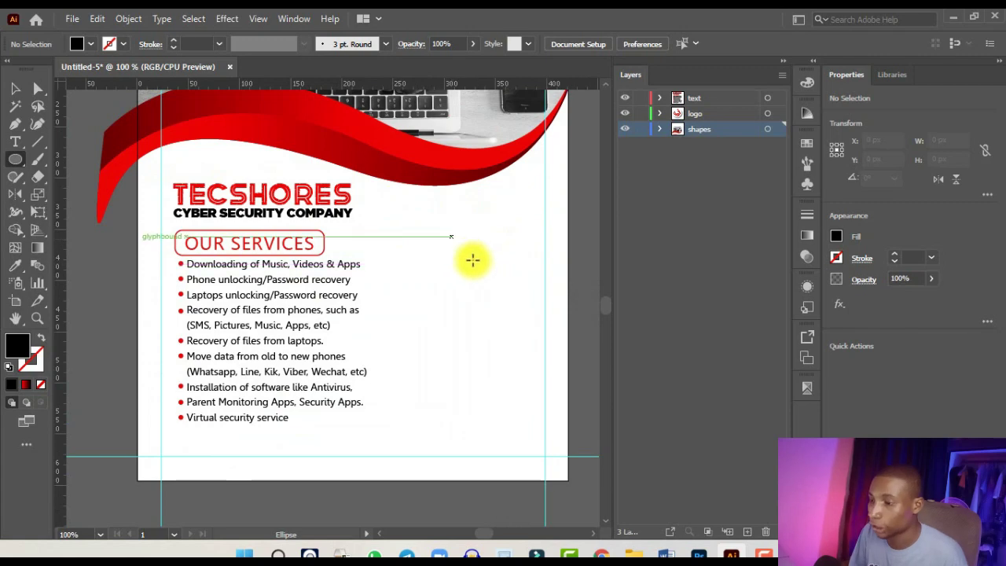
key(ctrl+plus)
drag(373, 181, 488, 387)
Move the black circle up against the underside of the red wave and enlarge it to about 142 px across.
click(15, 89)
mouse_move(456, 287)
mouse_down()
mouse_move(432, 263)
mouse_move(466, 275)
mouse_up()
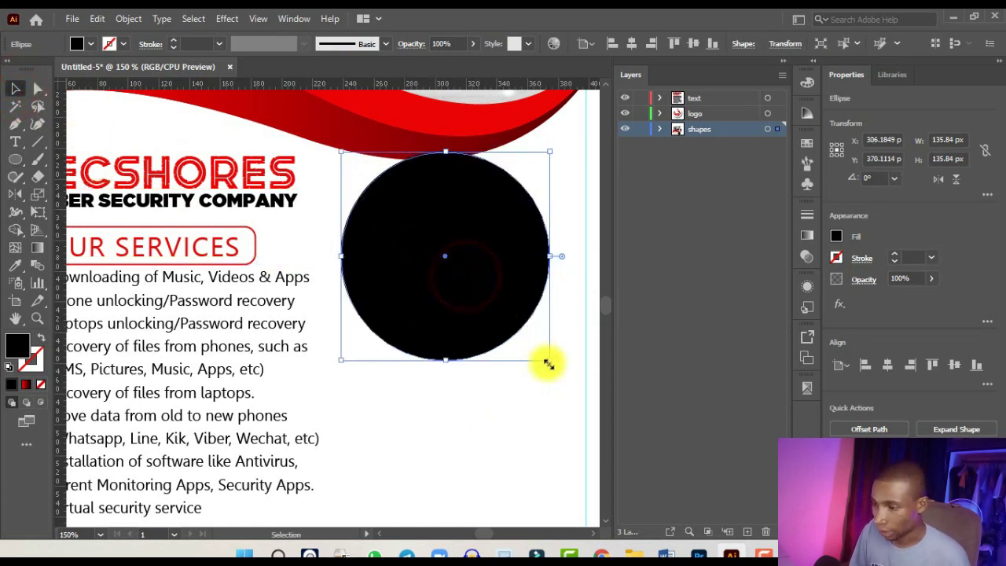
drag(550, 360, 561, 382)
key(ctrl+minus)
key(ctrl+minus)
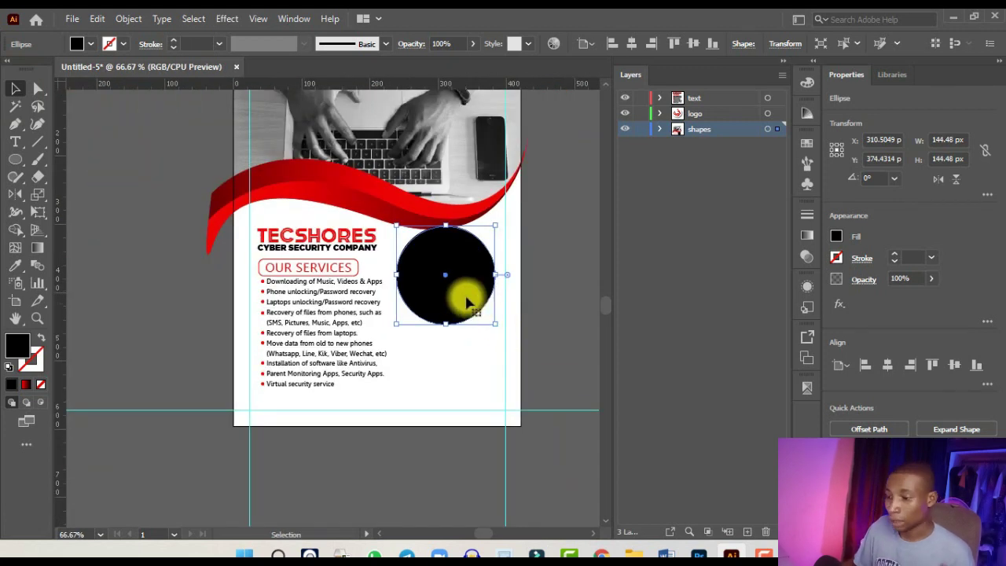
scroll(467, 302, up, 1)
drag(508, 338, 505, 336)
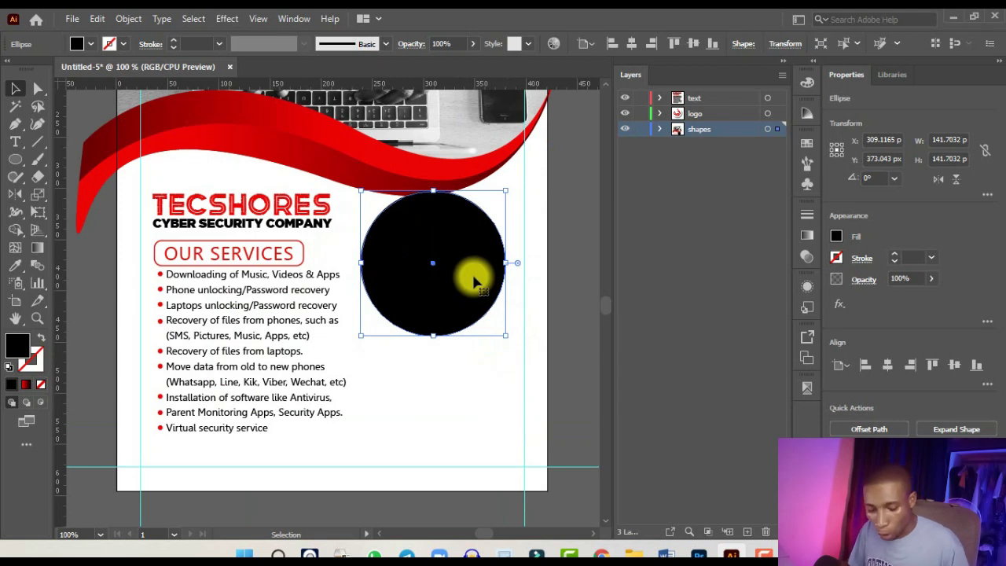
key(v)
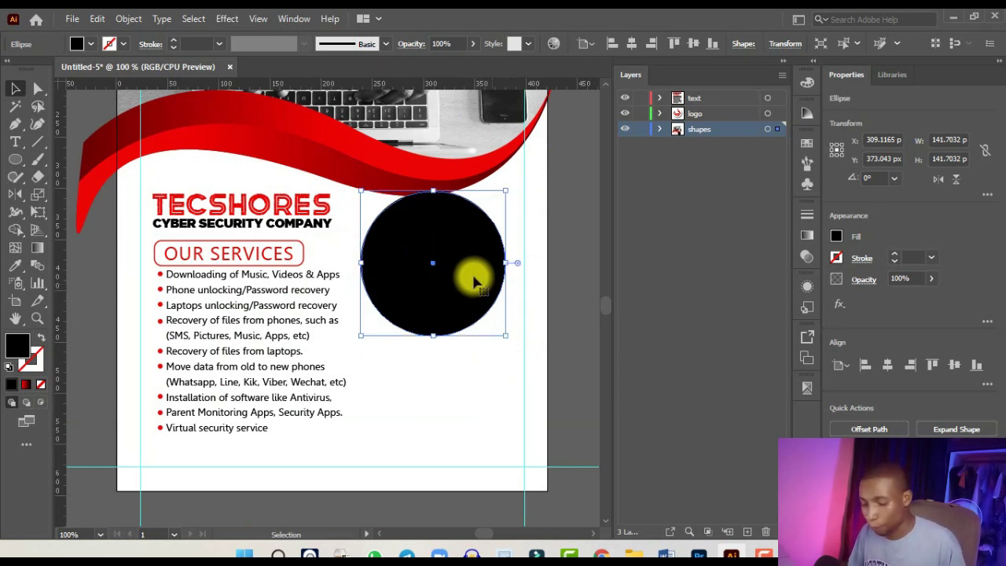
key(a)
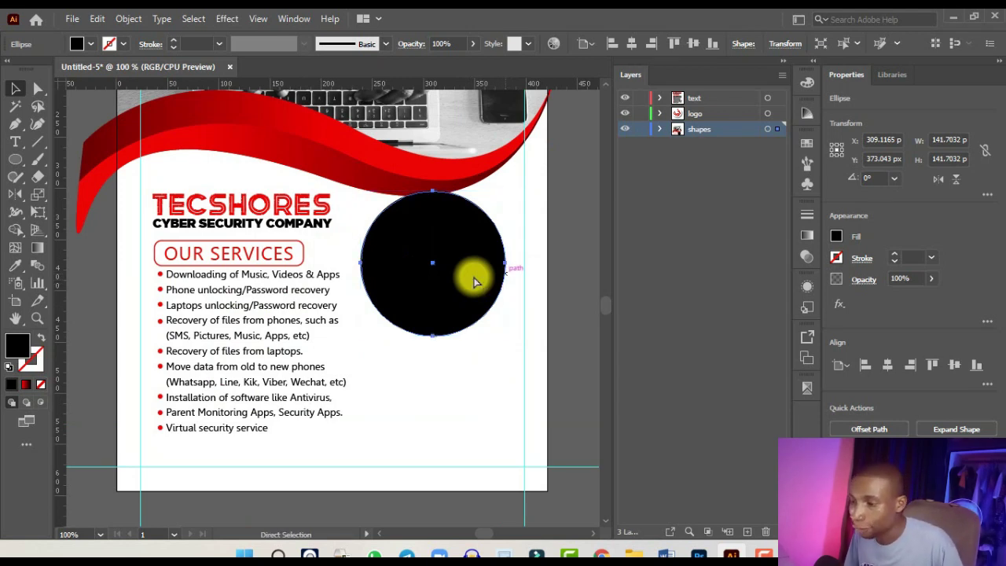
key(v)
drag(471, 269, 469, 388)
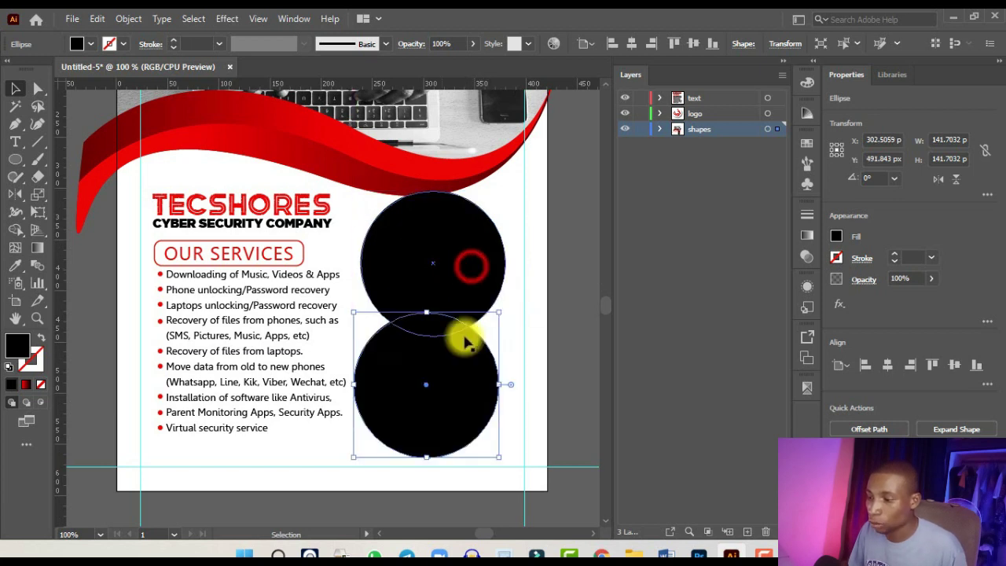
key(ctrl+z)
key(v)
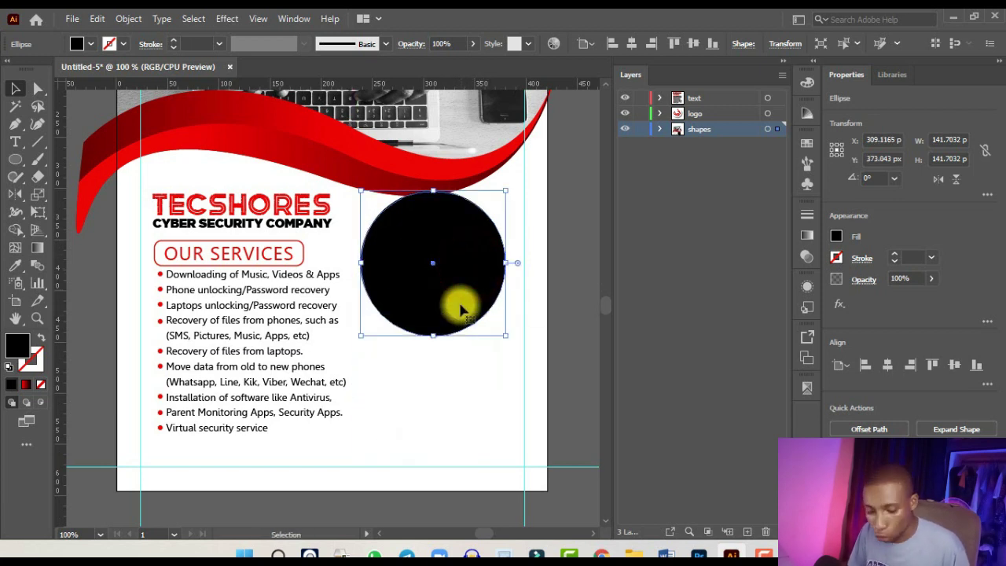
key(a)
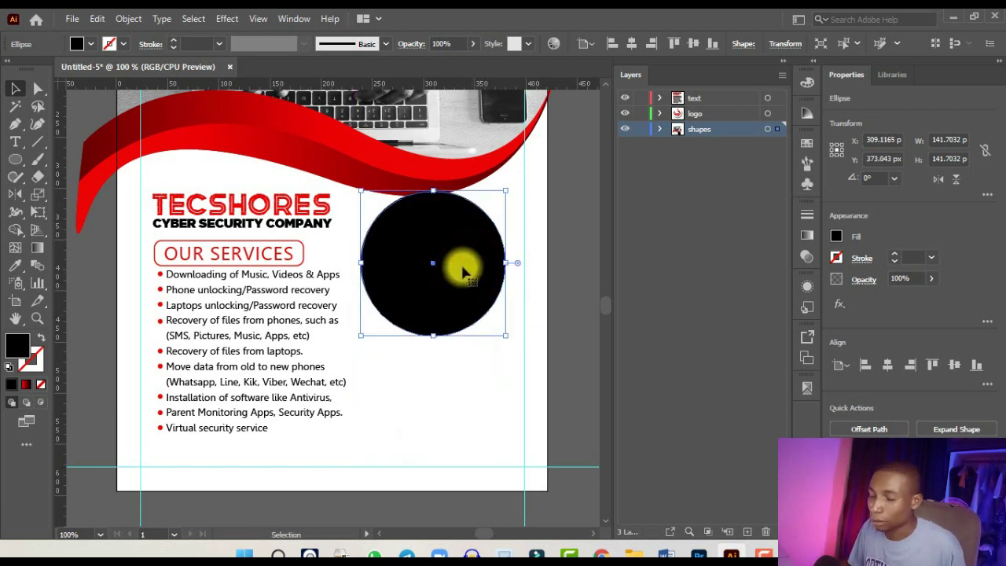
drag(462, 271, 458, 339)
key(ctrl+z)
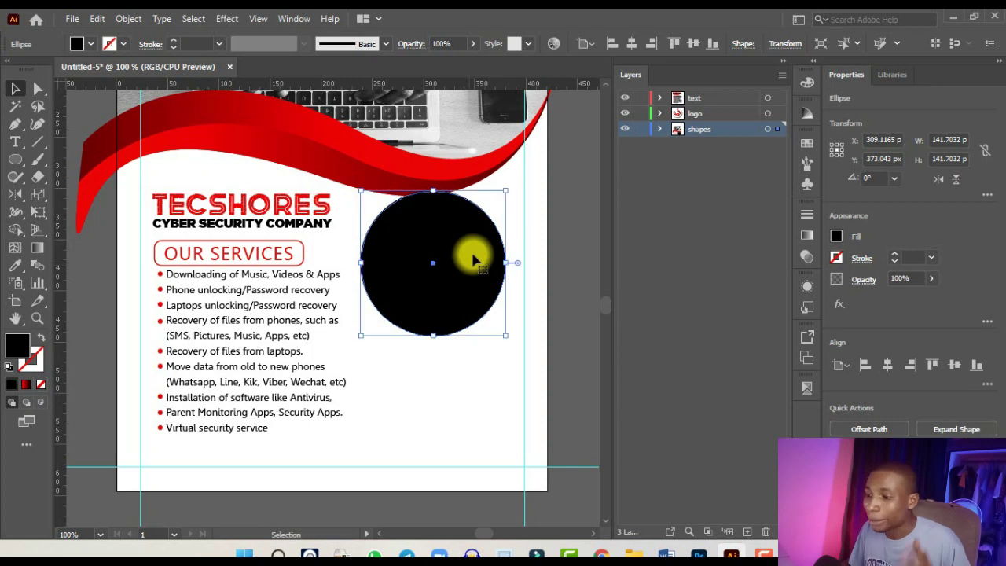
drag(474, 256, 451, 341)
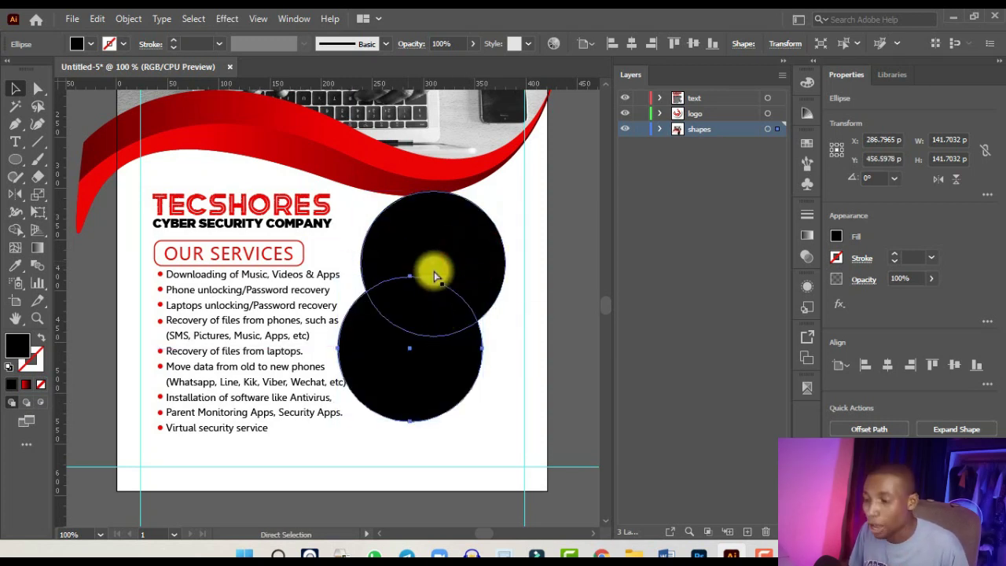
key(ctrl+z)
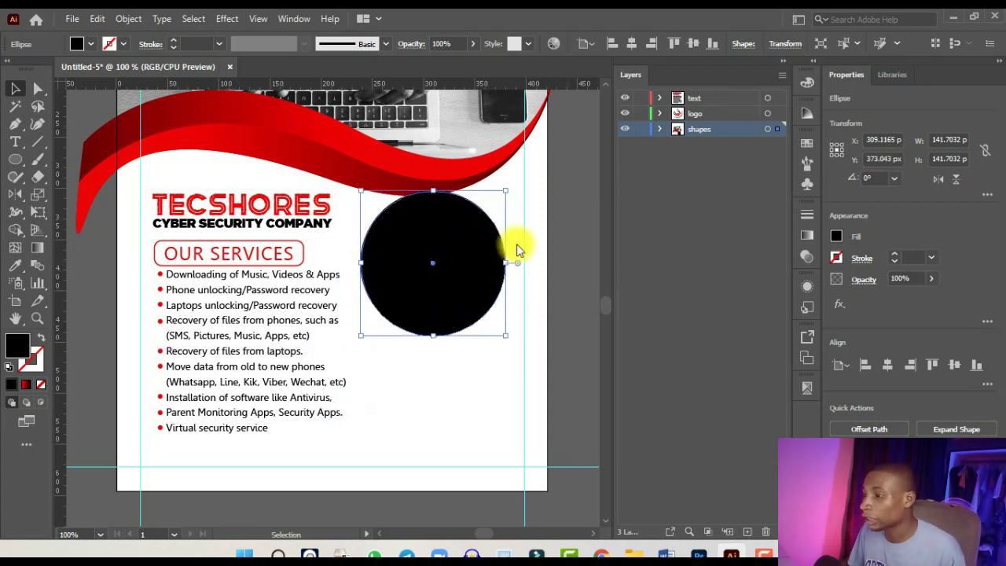
Fill the front copy of the circle with white and shrink it about its centre to about 114 px across.
click(806, 144)
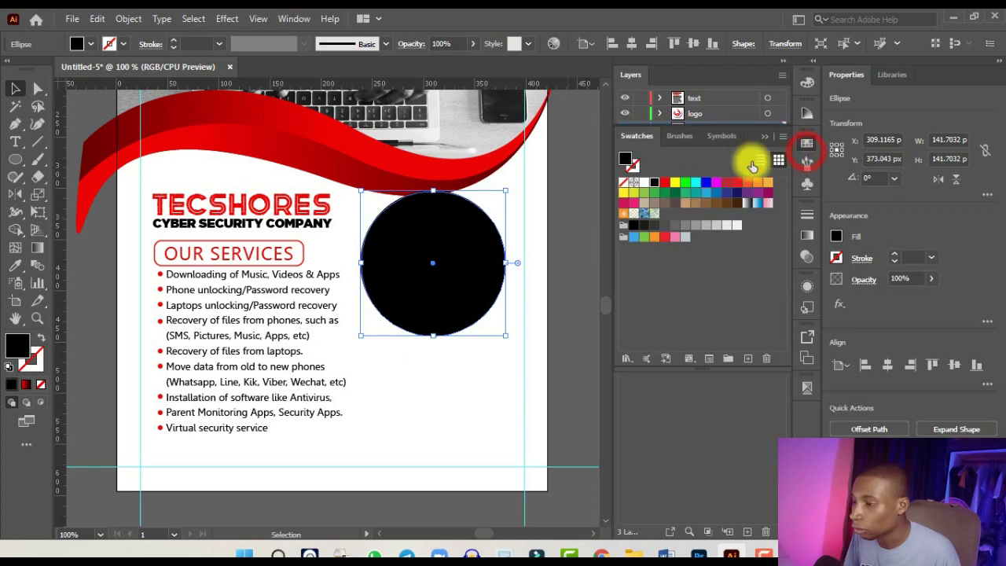
click(644, 182)
scroll(511, 183, up, 1)
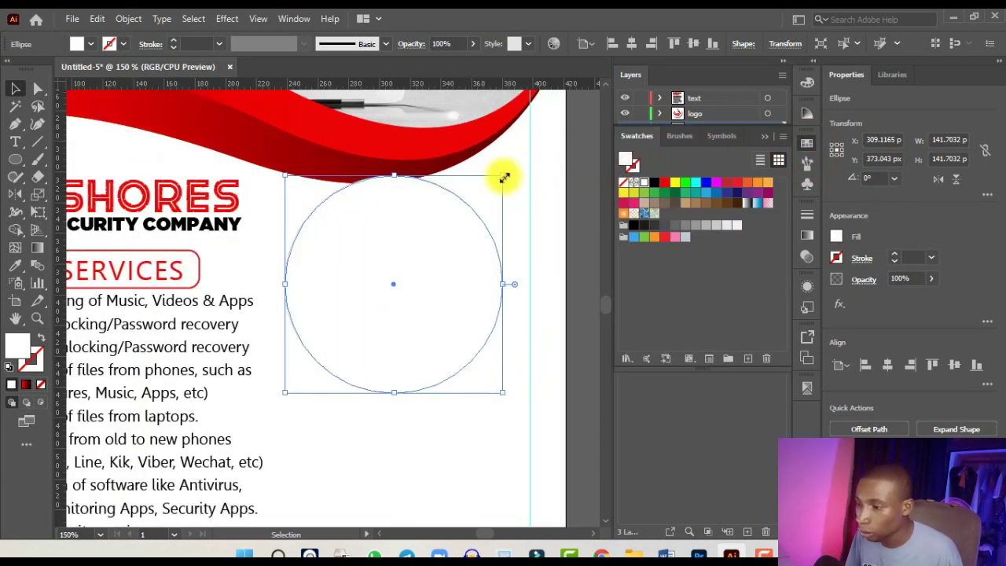
mouse_move(504, 177)
mouse_down()
mouse_move(495, 197)
mouse_move(507, 195)
mouse_up()
scroll(526, 168, down, 2)
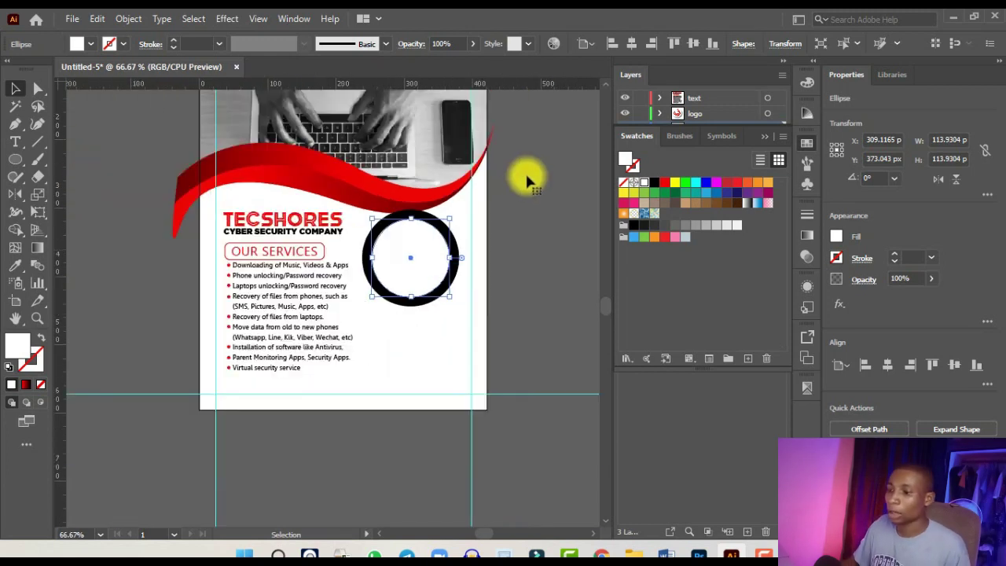
Copy the black and white circles together straight down about 103 px, overlapping the lower edge of the first ring.
scroll(438, 292, up, 1)
click(379, 385)
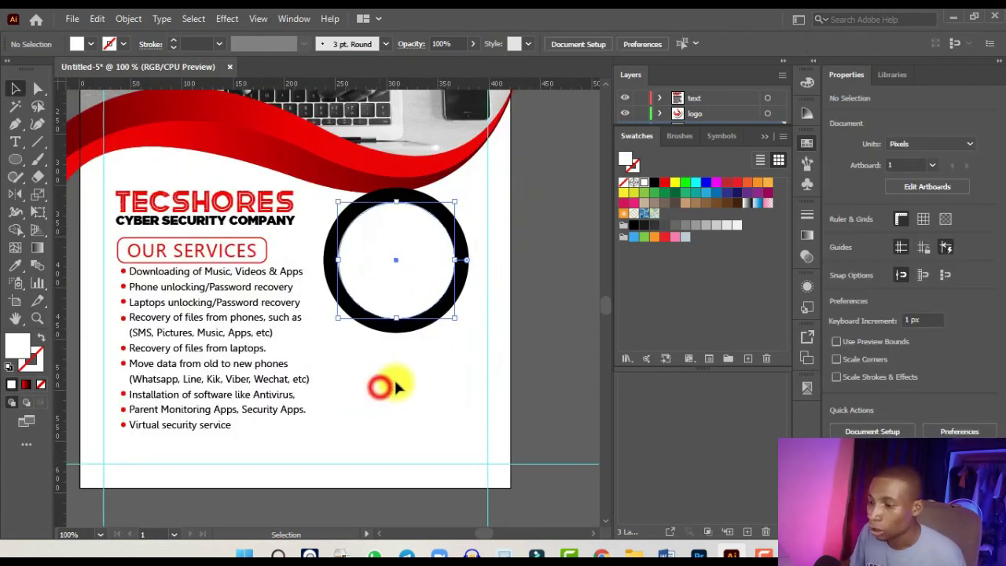
click(450, 236)
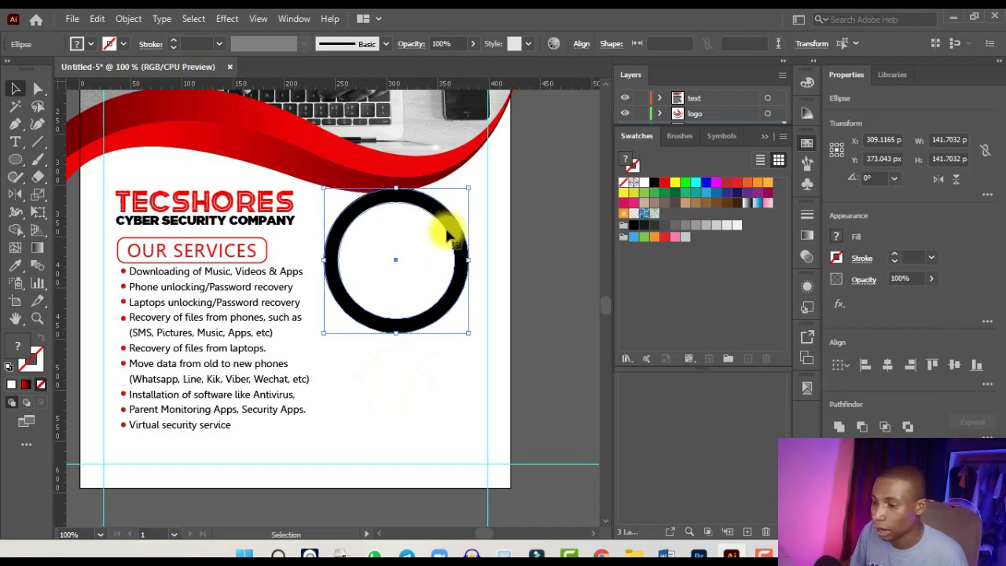
drag(416, 259, 416, 365)
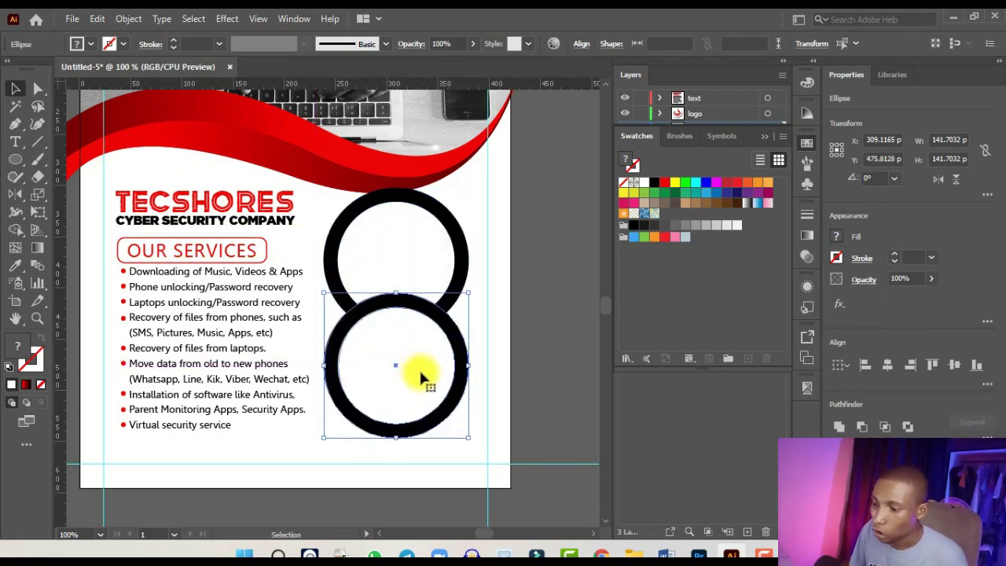
key(ctrl+minus)
key(ctrl+plus)
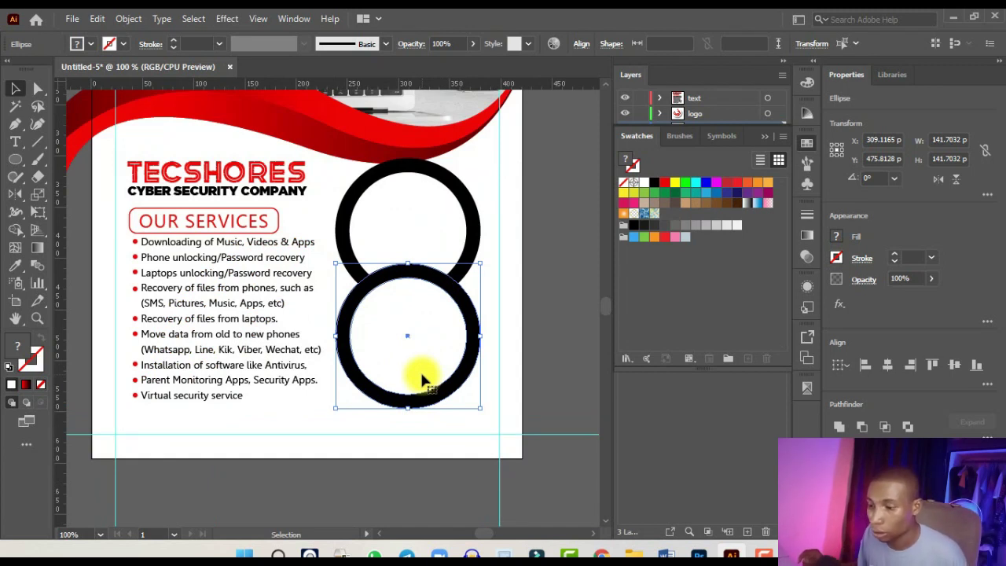
key(ctrl+minus)
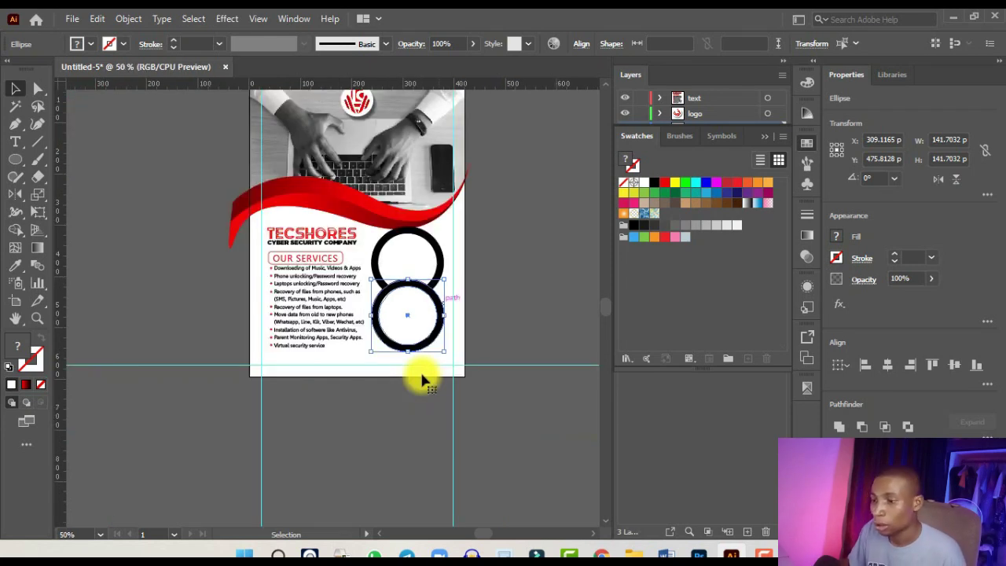
key(ctrl+plus)
key(ctrl+plus)
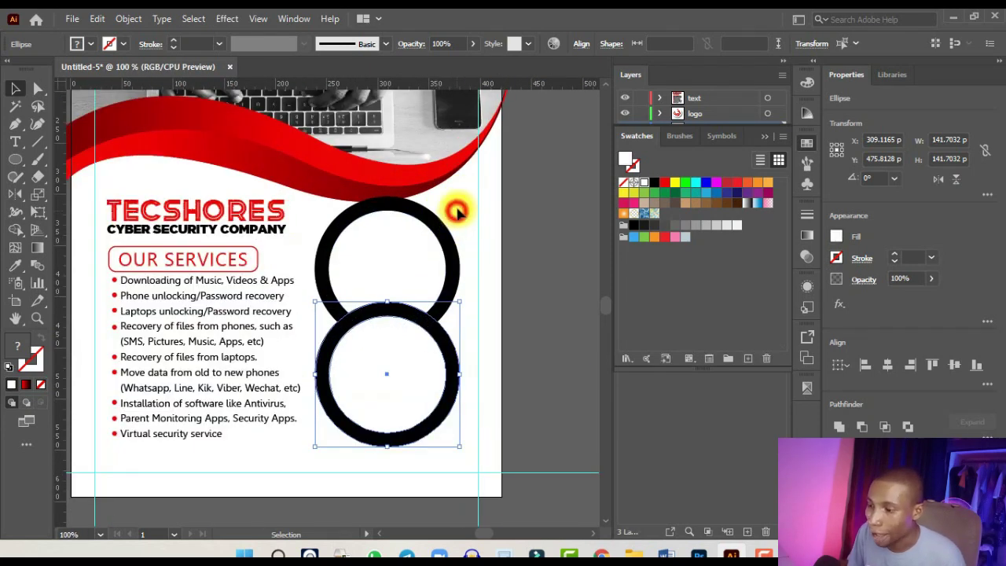
Select both rings and move them together slightly up and to the right, about 5 px across and 9 px up.
click(458, 211)
shift+click(386, 301)
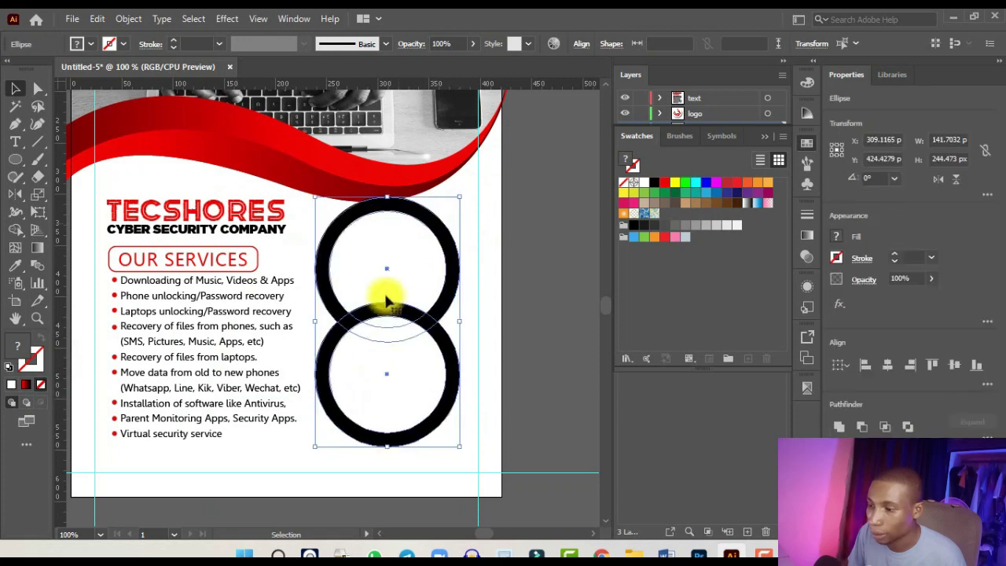
key(ctrl+plus)
mouse_move(390, 279)
mouse_down()
mouse_move(385, 267)
mouse_move(408, 275)
mouse_up()
key(ctrl+0)
key(ctrl+plus)
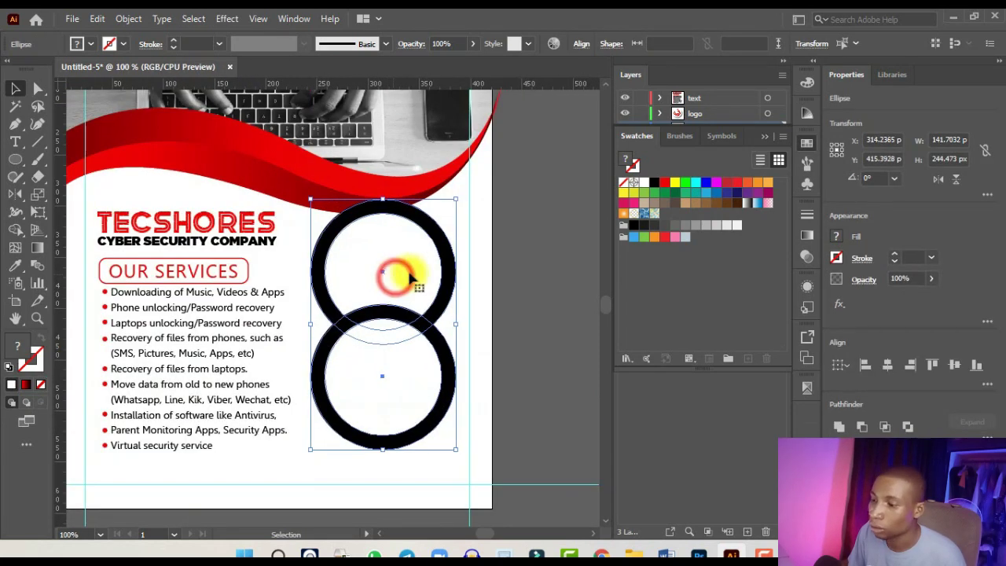
Fill the upper ring's outer circle with white and add a Multiply drop shadow: 50% opacity, X 5 px, Y 8 px, blur 2 px.
key(ctrl+0)
click(496, 249)
key(ctrl+plus)
click(419, 230)
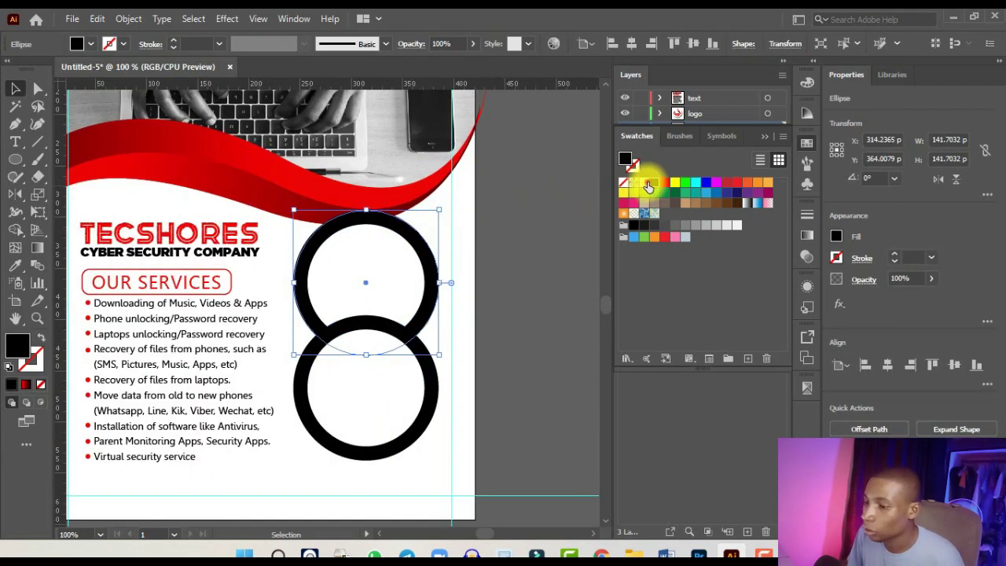
click(646, 185)
click(227, 18)
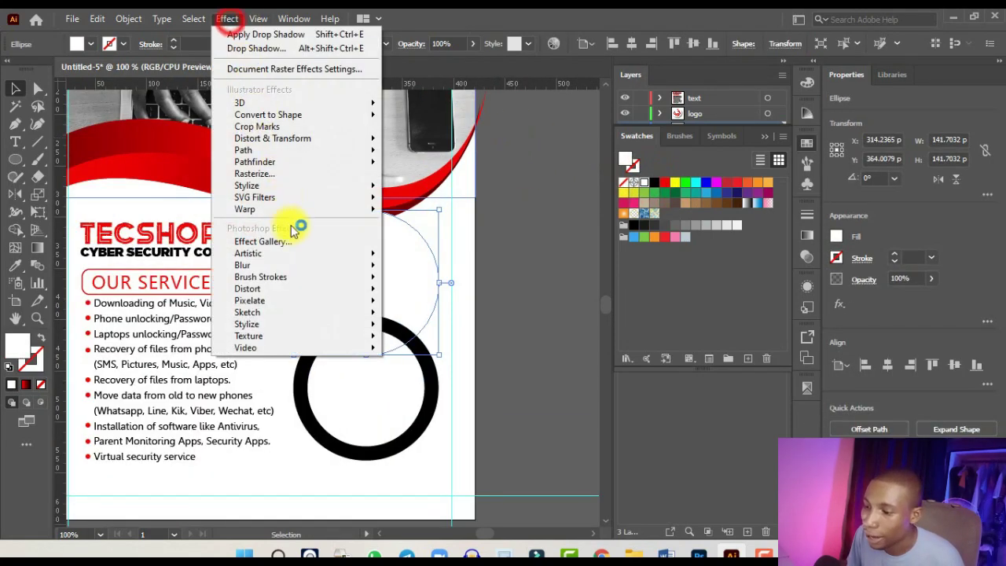
click(310, 185)
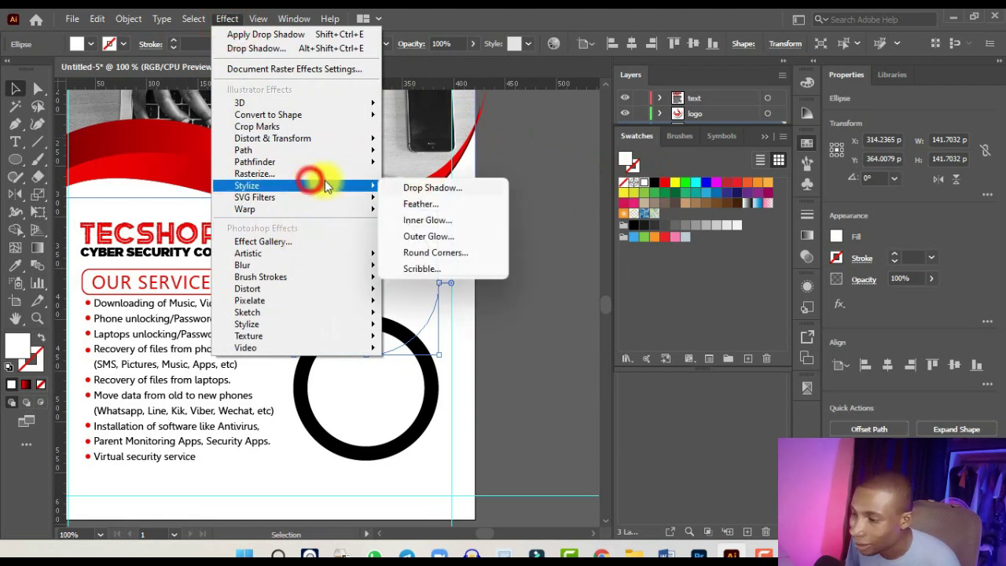
click(444, 187)
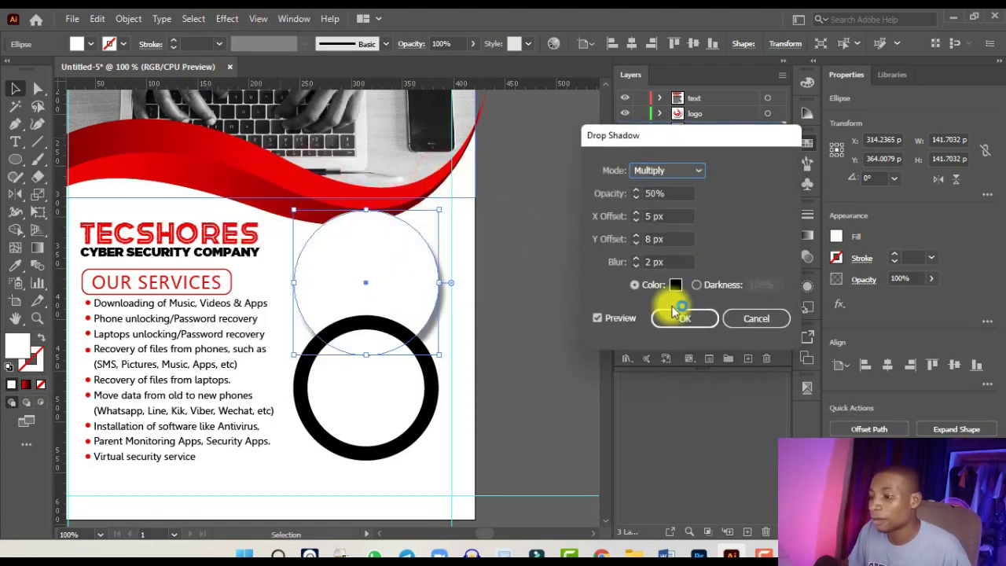
click(703, 322)
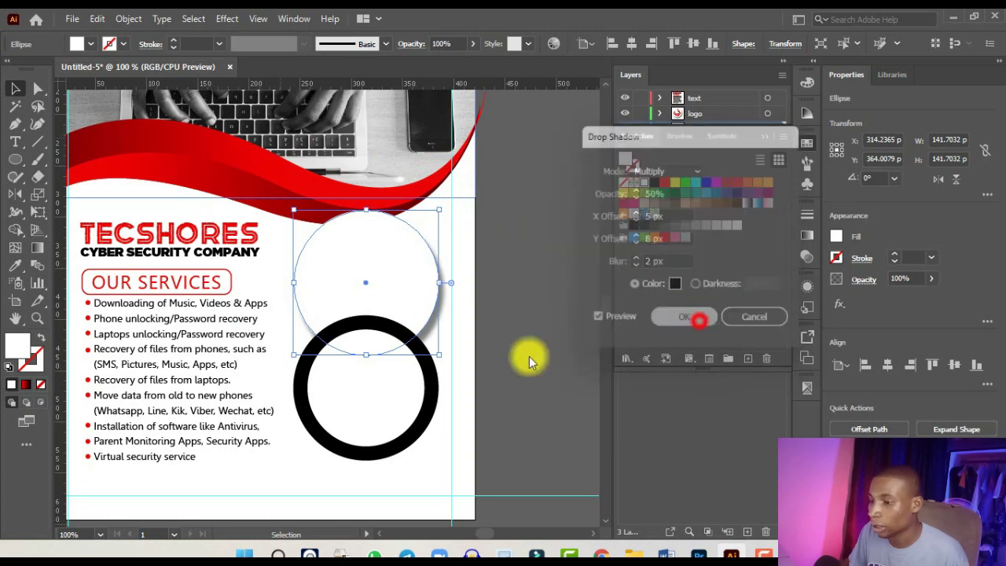
Fill the lower ring's outer circle with white and give it a drop shadow matching the upper one.
click(430, 377)
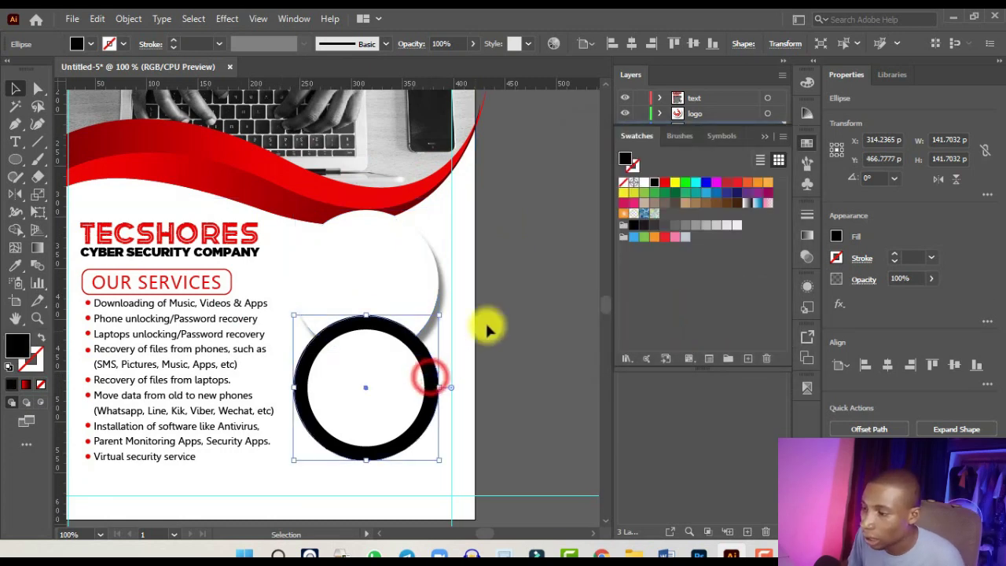
click(623, 182)
click(229, 18)
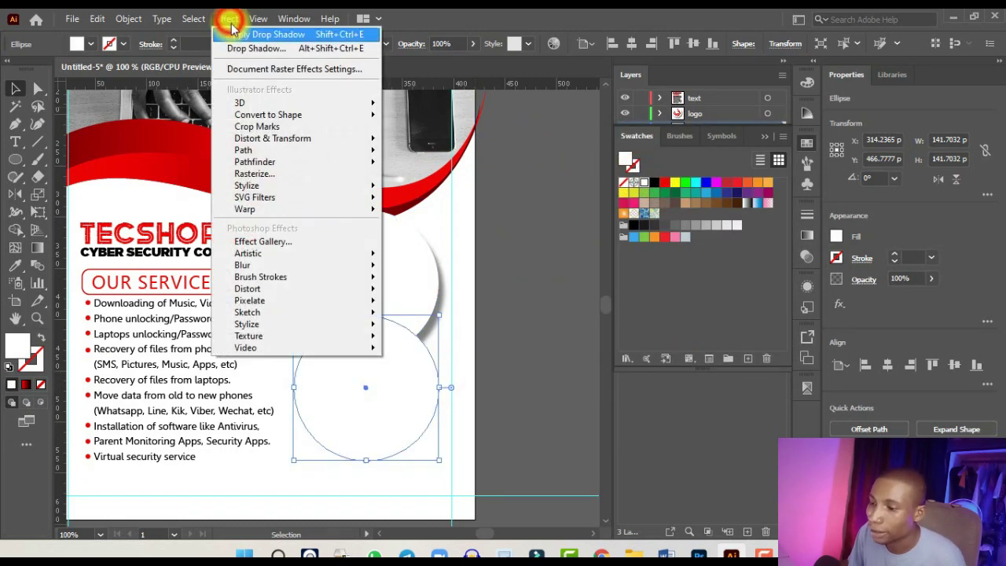
mouse_move(363, 185)
click(432, 186)
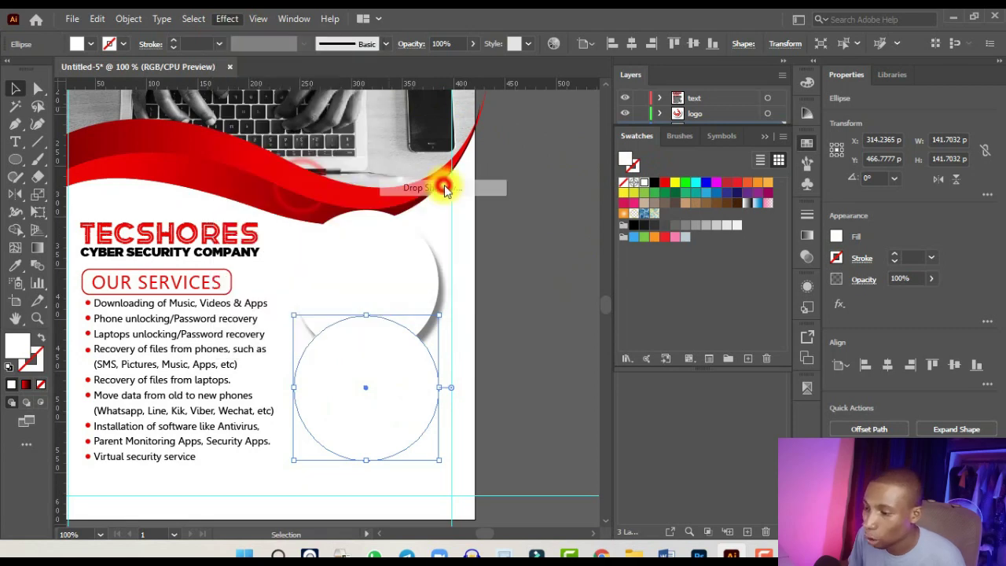
click(682, 318)
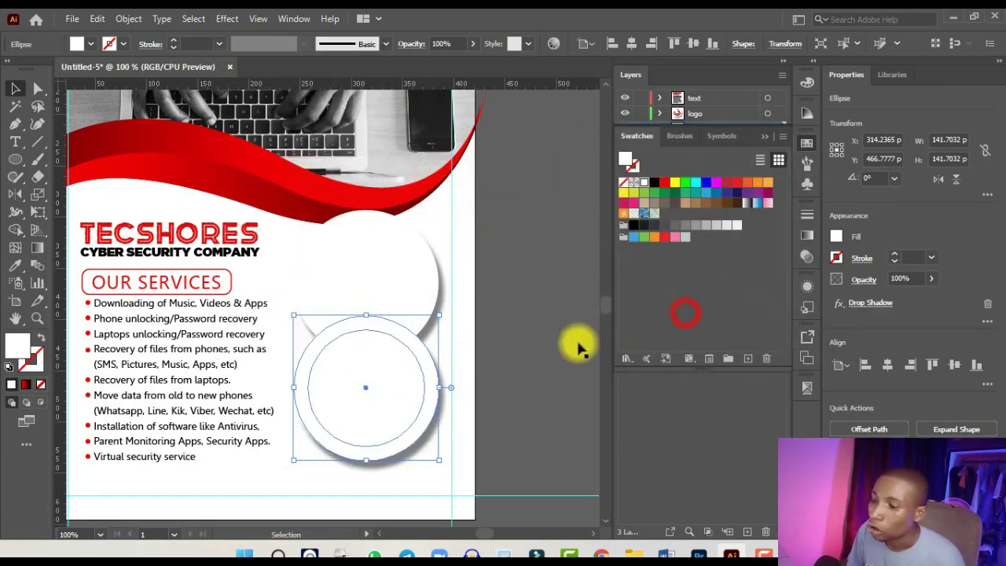
Fill the inner circles of both the lower and upper rings with the same light gray swatch.
click(348, 406)
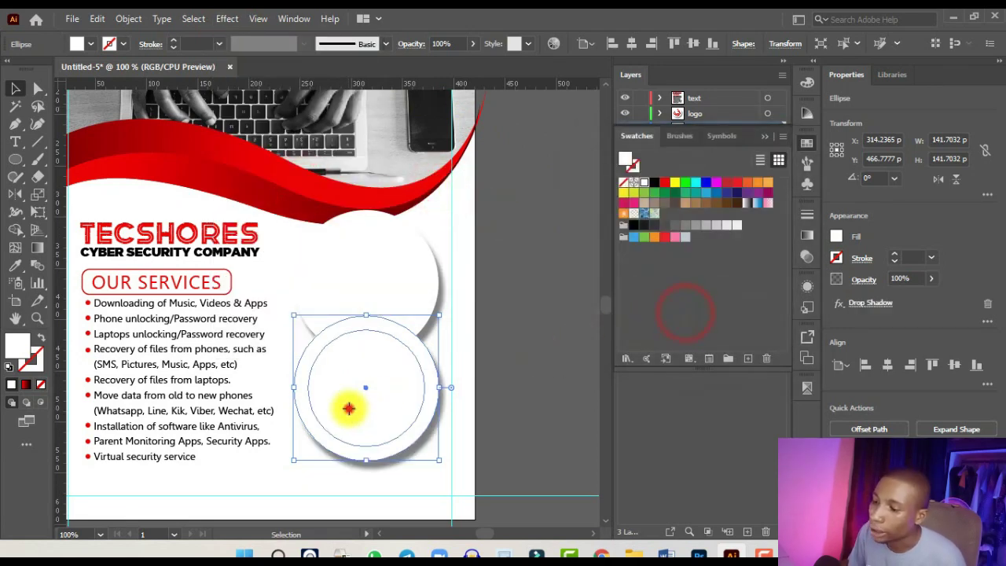
click(716, 227)
click(390, 273)
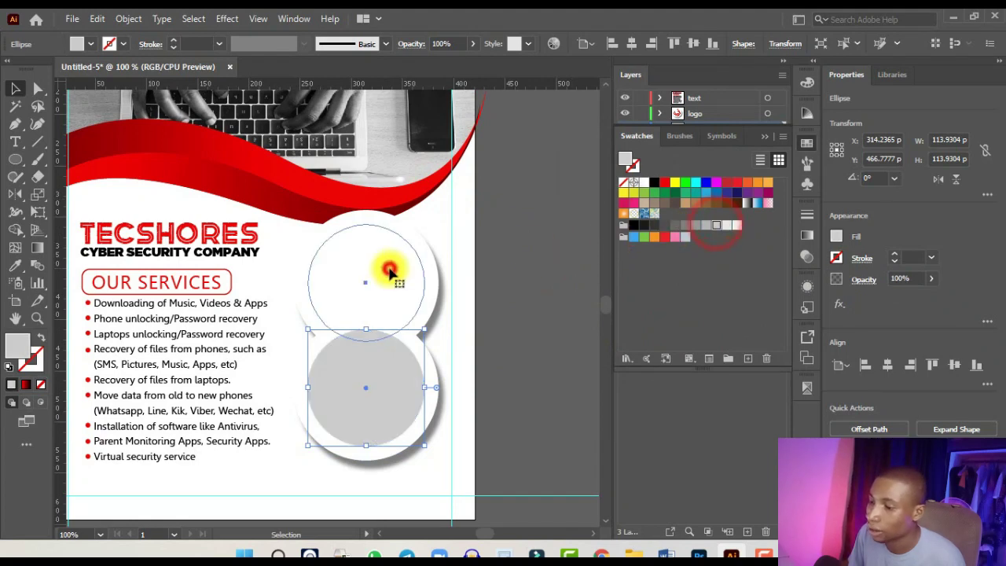
click(717, 227)
key(ctrl+minus)
key(ctrl+minus)
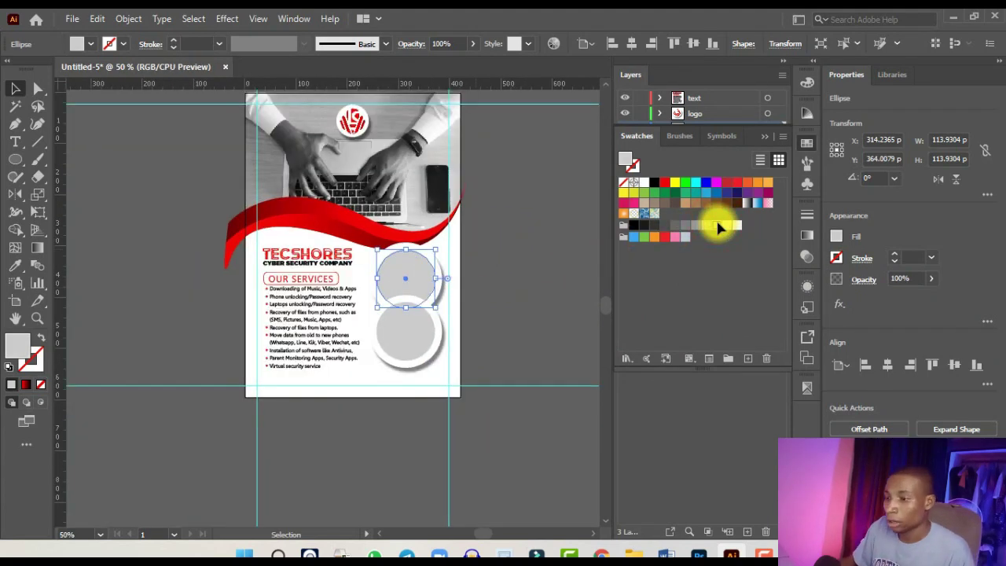
key(ctrl+plus)
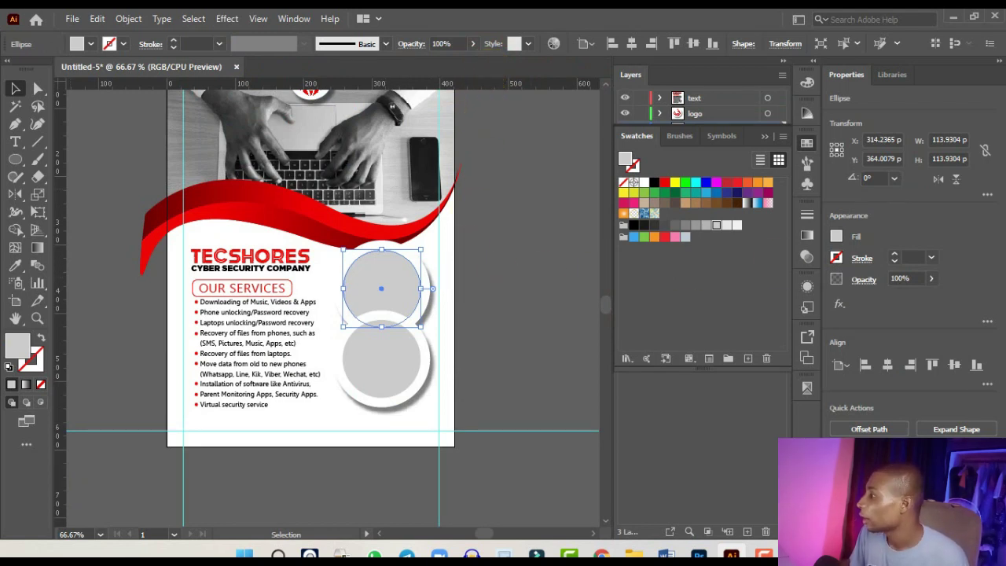
Place the laptop and phone photos in the document, move them clear of the artboard and embed both.
drag(733, 267, 497, 238)
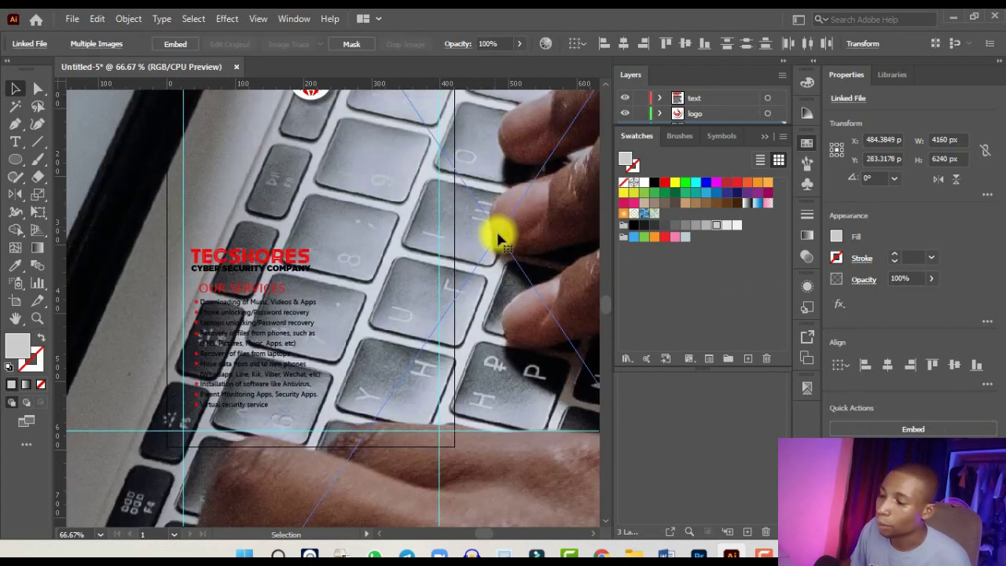
scroll(498, 237, down, 7)
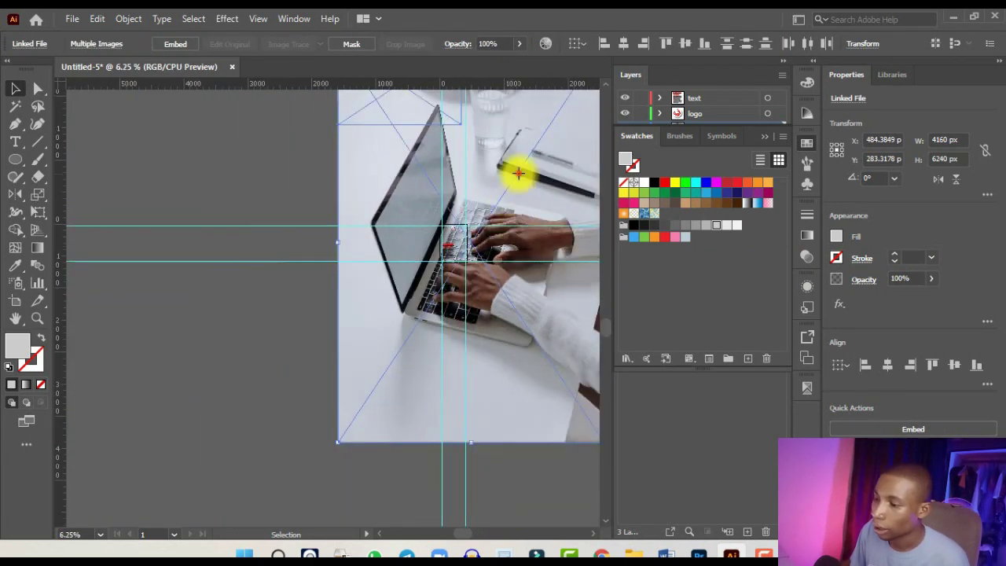
drag(517, 168, 302, 232)
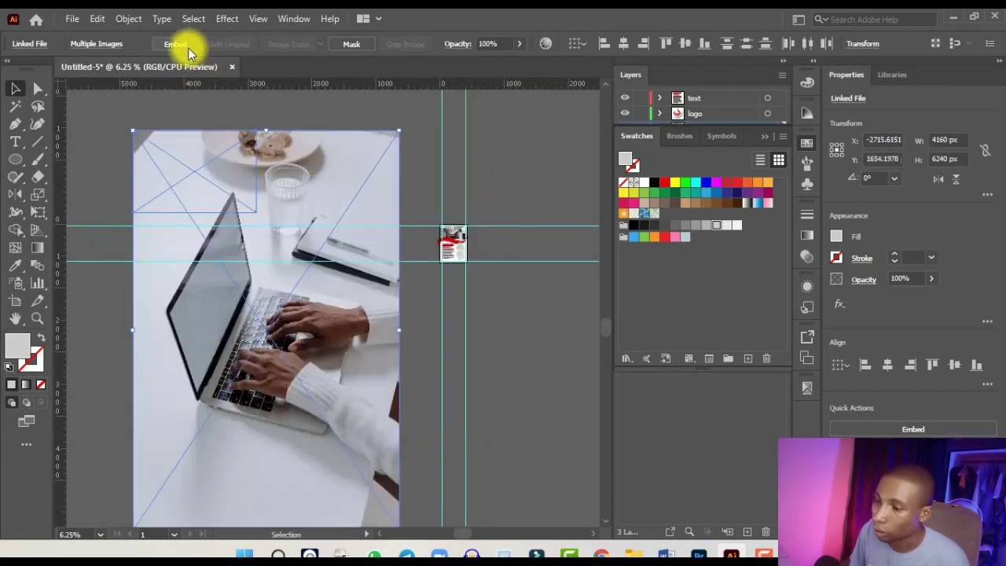
click(188, 49)
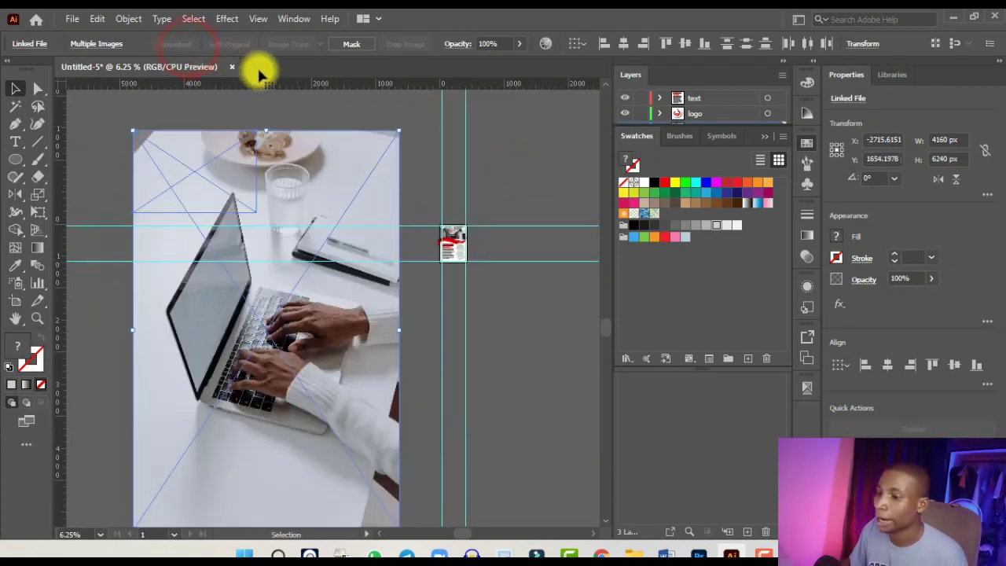
click(408, 116)
click(359, 188)
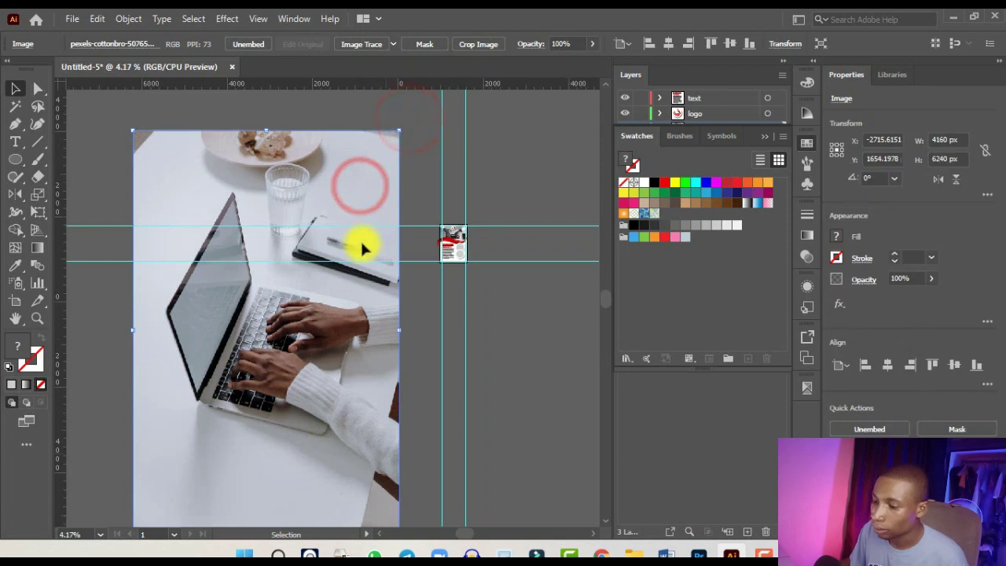
Shrink the two embedded photos together to about 1920 px wide overall.
scroll(363, 471, down, 1)
drag(371, 506, 240, 348)
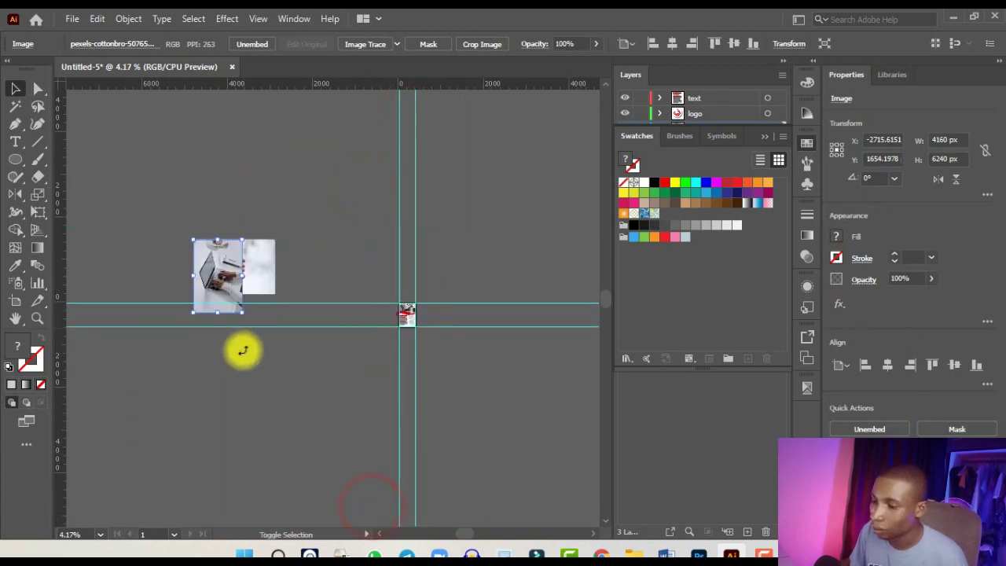
scroll(242, 277, up, 2)
drag(353, 189, 371, 285)
scroll(224, 254, down, 1)
scroll(224, 253, down, 2)
click(247, 209)
scroll(245, 200, up, 2)
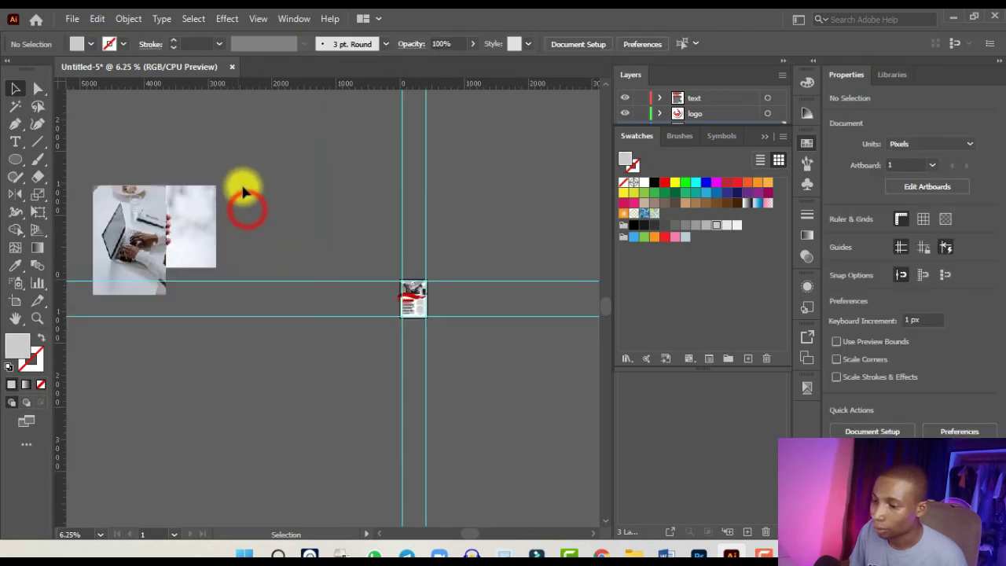
Move both photos beside the flyer's right edge and shrink them together to about 203 px wide overall.
drag(243, 188, 458, 301)
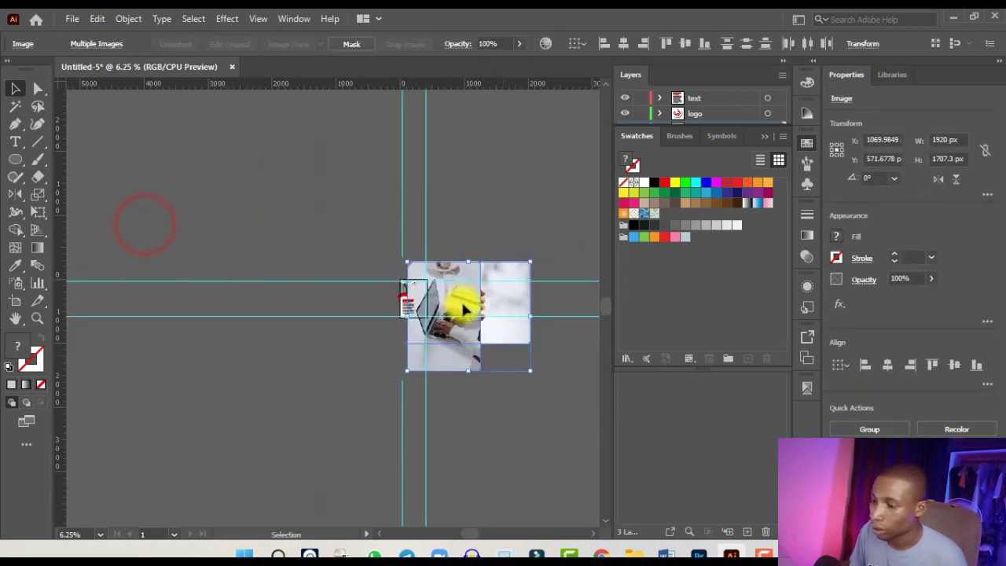
drag(531, 373, 441, 319)
scroll(442, 319, up, 5)
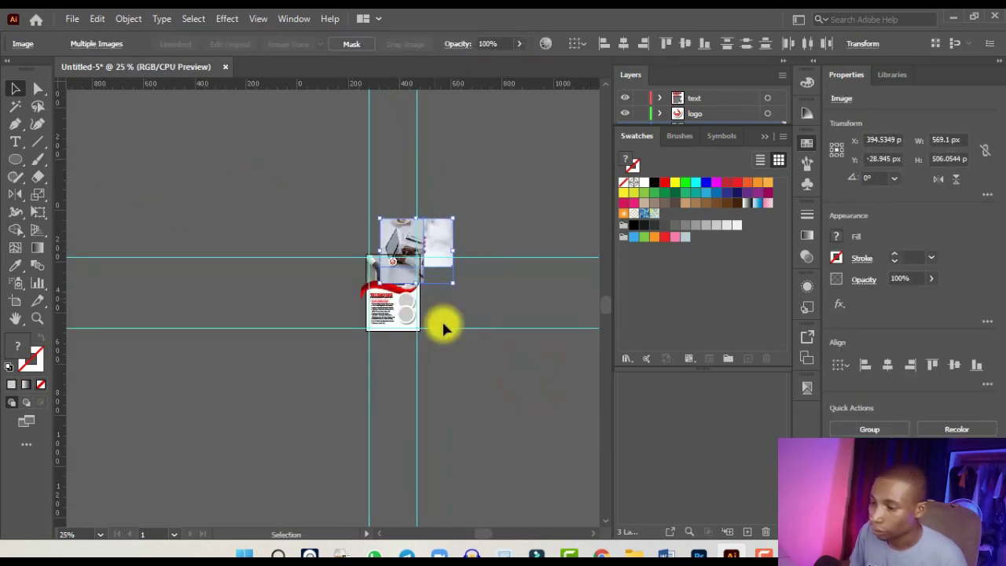
drag(438, 149, 516, 292)
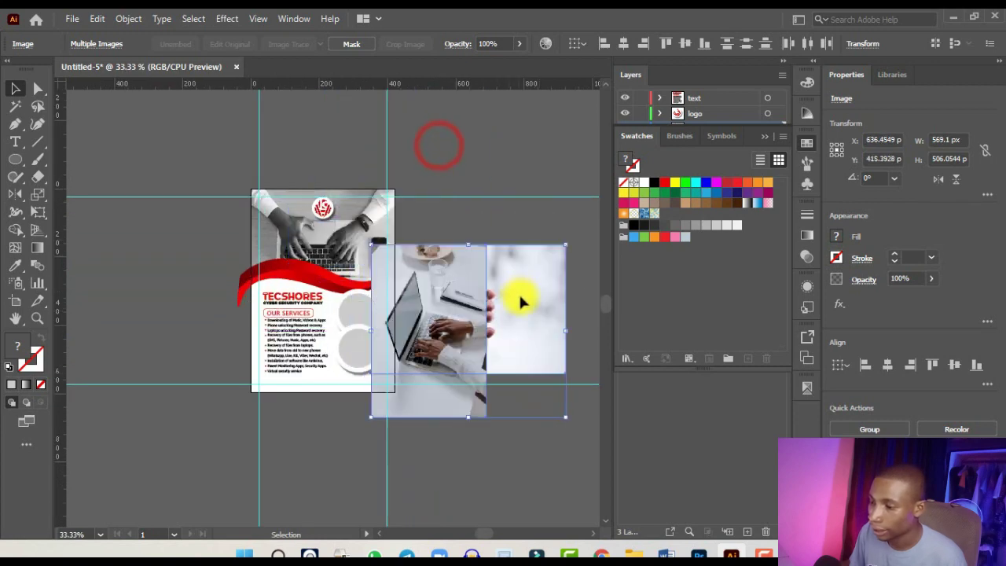
drag(565, 418, 425, 296)
scroll(425, 295, up, 2)
drag(389, 203, 486, 315)
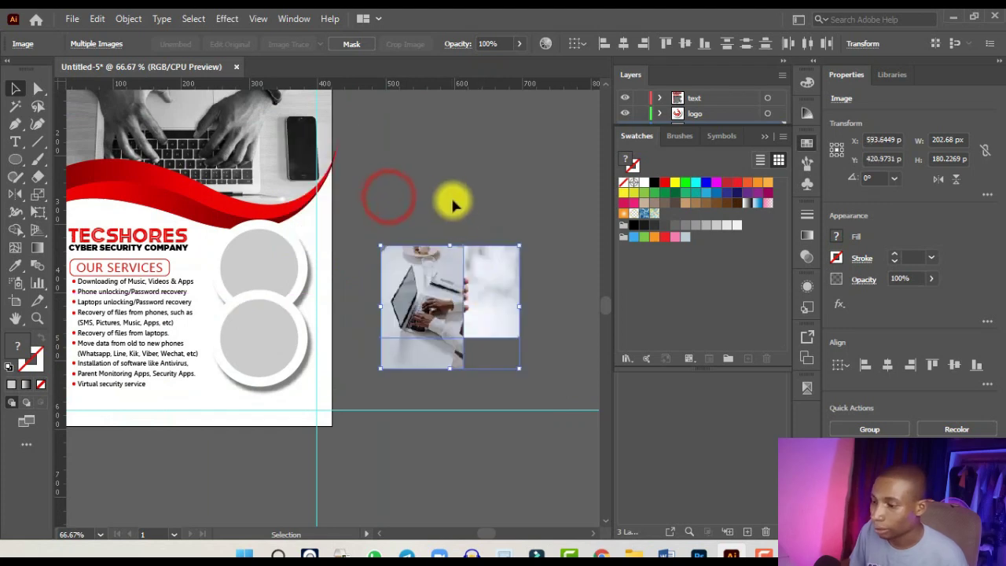
click(449, 191)
key(ctrl+plus)
Center the laptop photo over the lower gray circle and send it backward until it sits behind that circle.
click(485, 233)
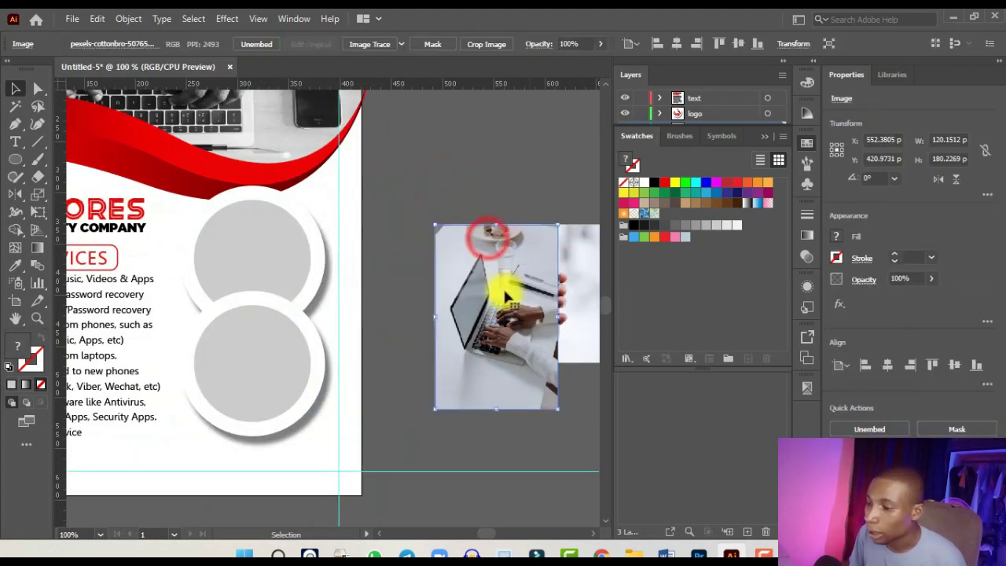
drag(490, 318, 268, 359)
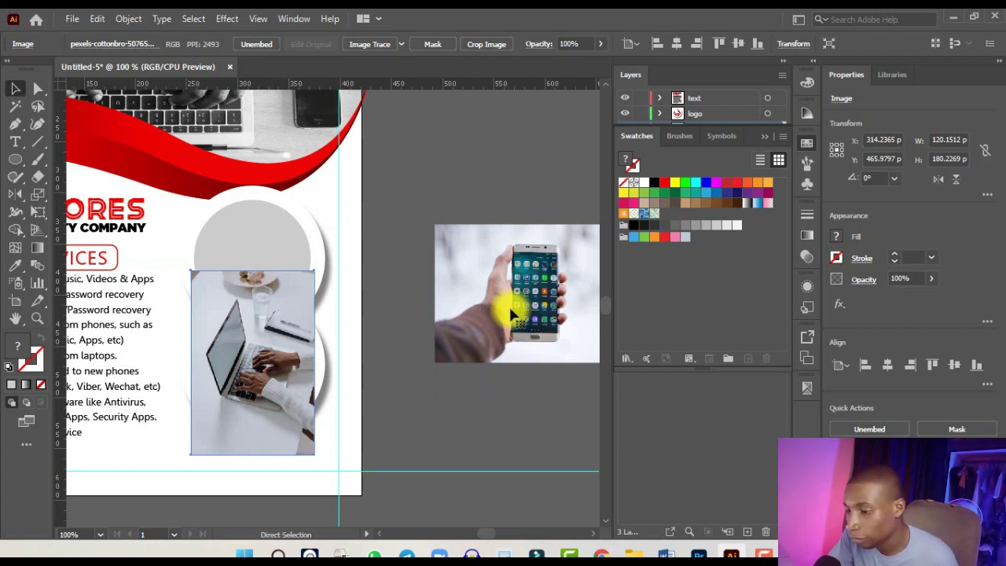
key(ctrl+[)
key(ctrl+[)
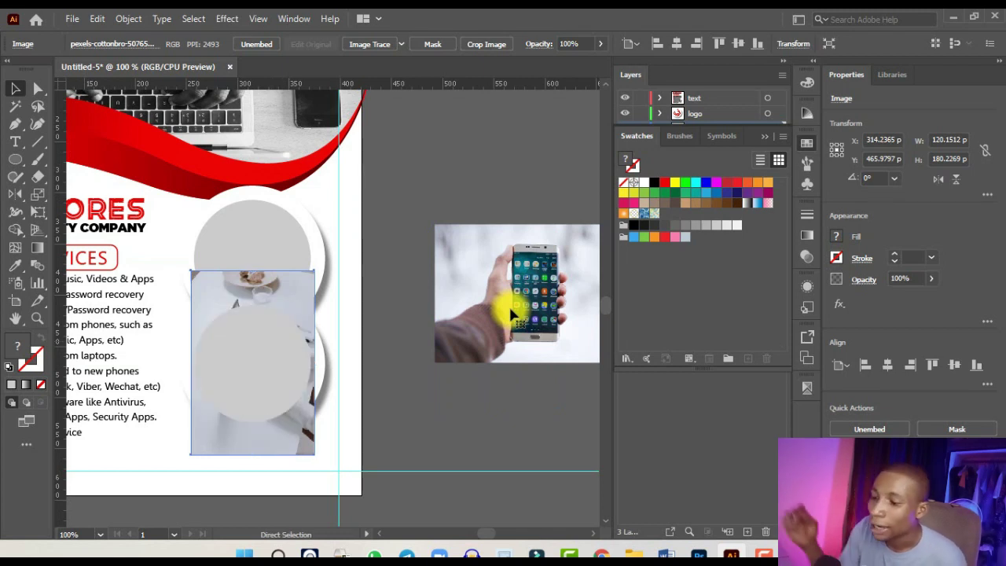
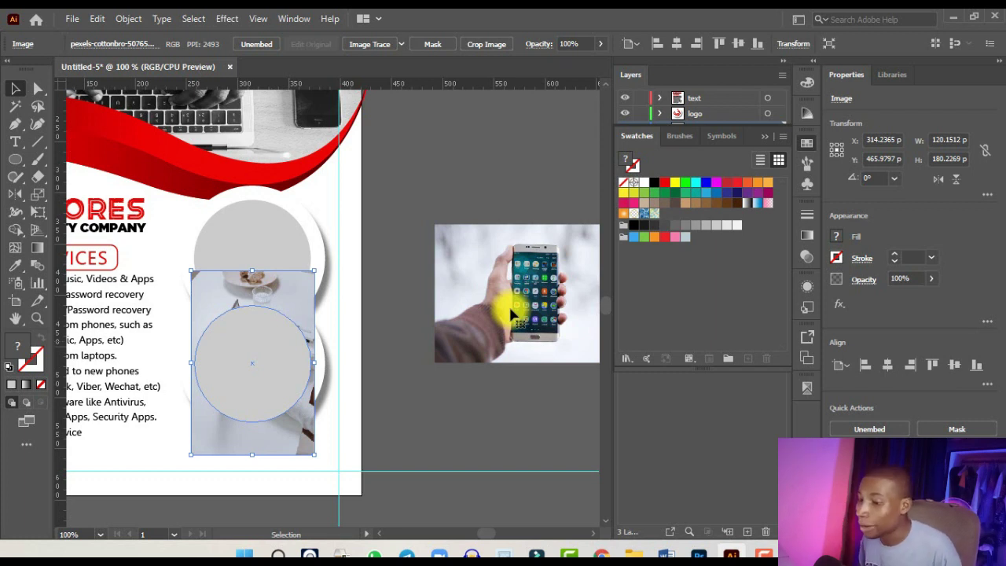
Make a clipping mask from the lower gray circle and the laptop photo.
click(288, 344)
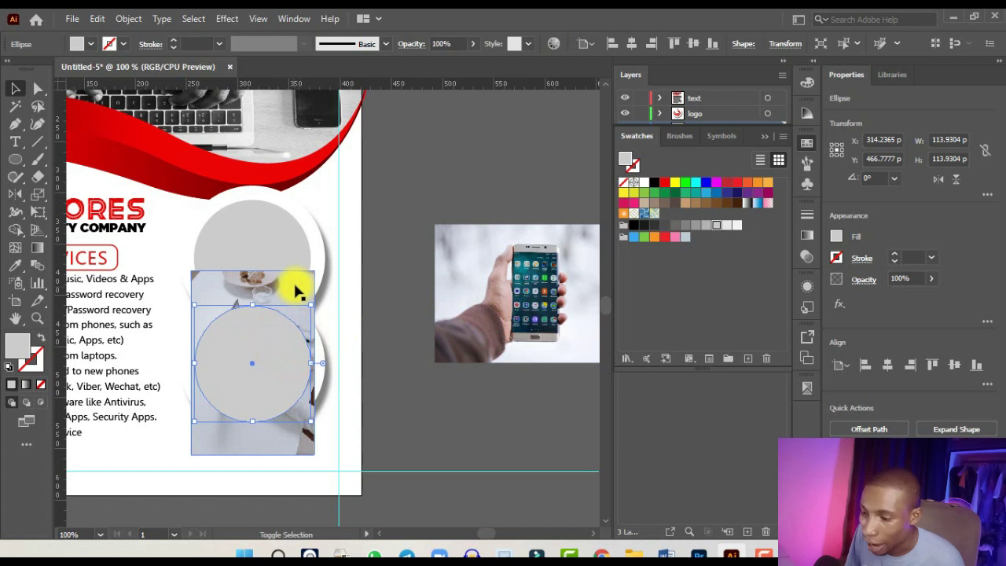
shift+click(295, 288)
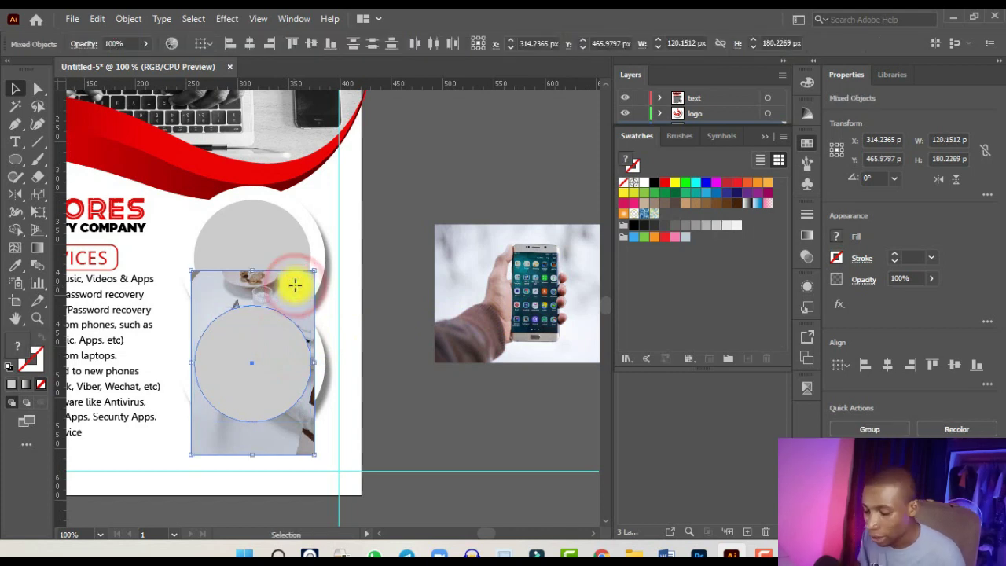
key(ctrl+7)
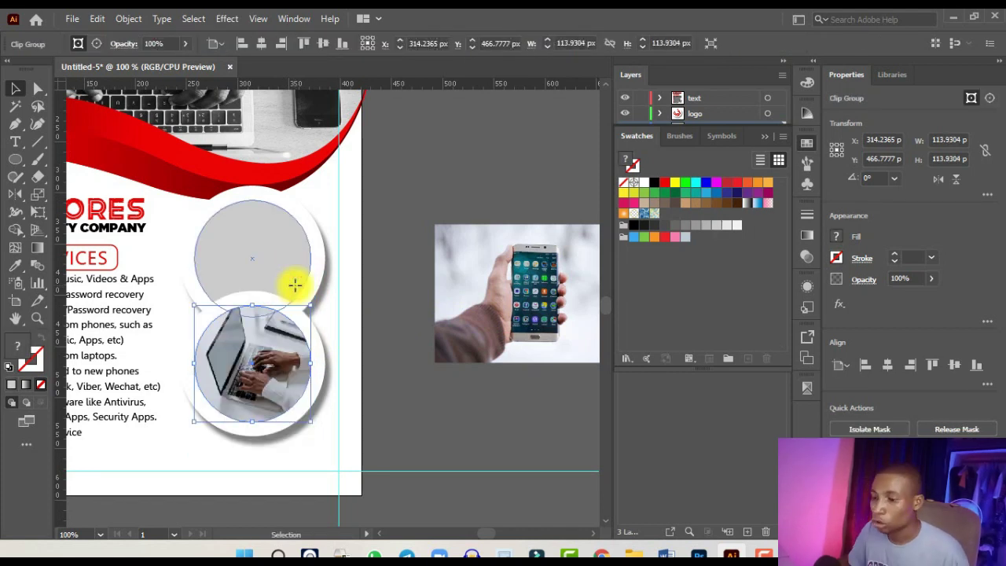
Move the phone photo over the upper gray circle and shrink it to about 177 px wide.
scroll(292, 338, up, 1)
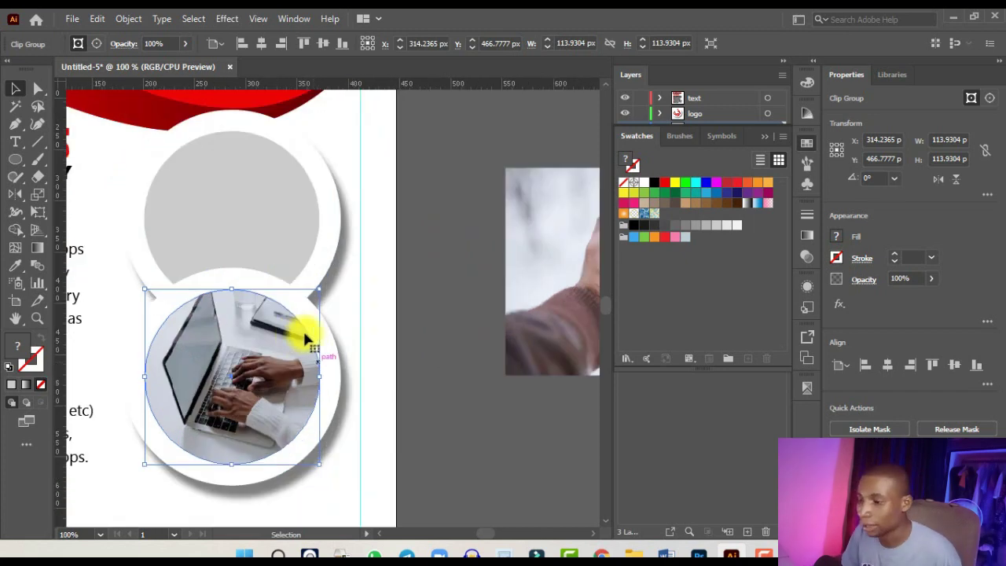
scroll(337, 355, down, 1)
click(584, 281)
drag(550, 323, 262, 275)
drag(370, 196, 359, 202)
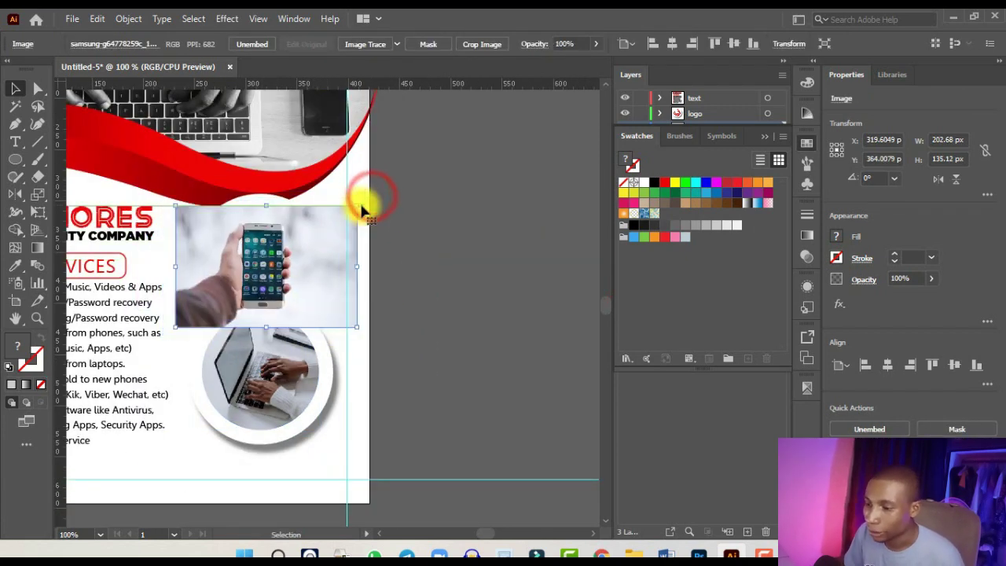
scroll(332, 217, up, 1)
drag(258, 267, 260, 265)
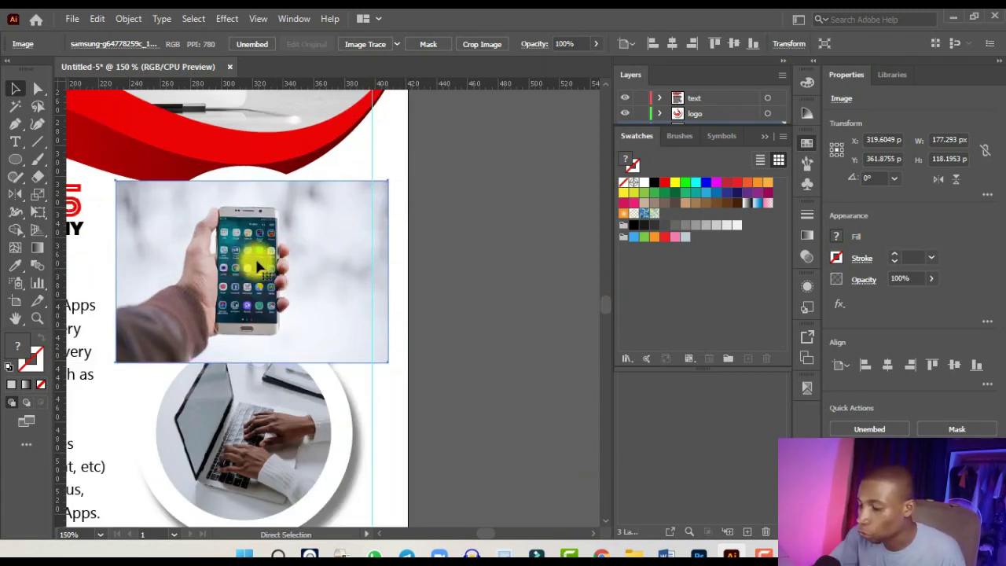
Send the phone photo backward behind the upper gray circle and make a clipping mask from the two.
key(ctrl+[)
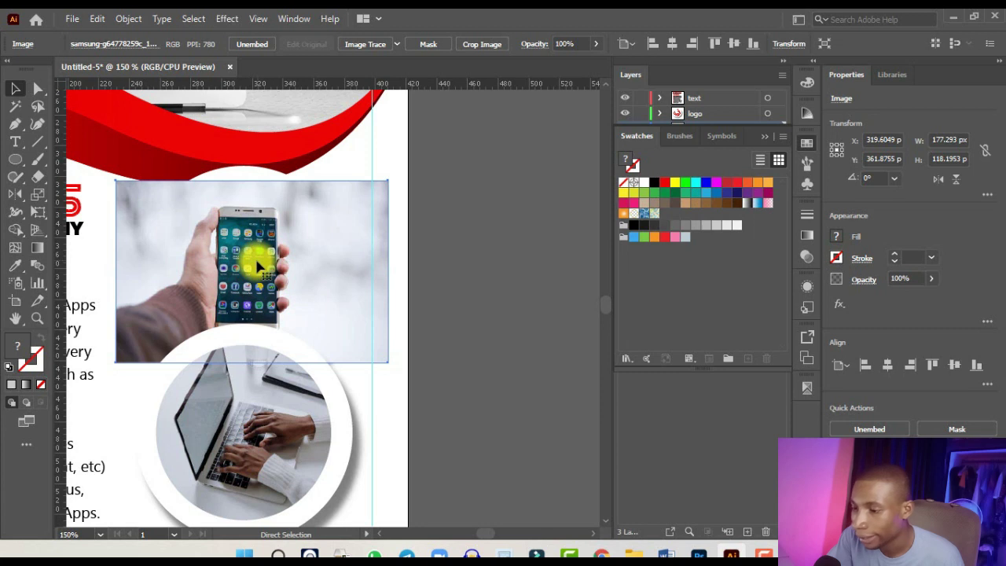
key(ctrl+v)
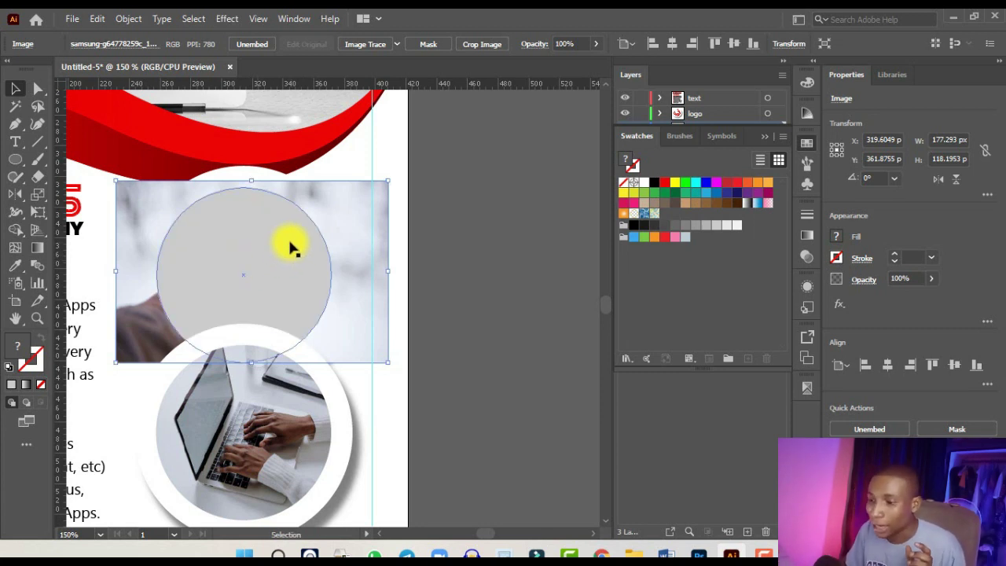
click(289, 241)
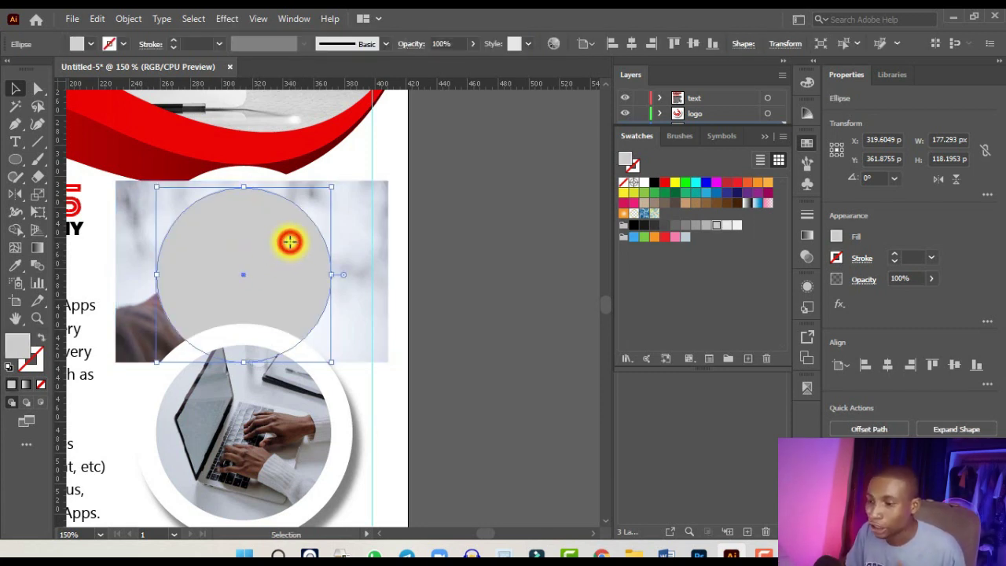
shift+click(359, 218)
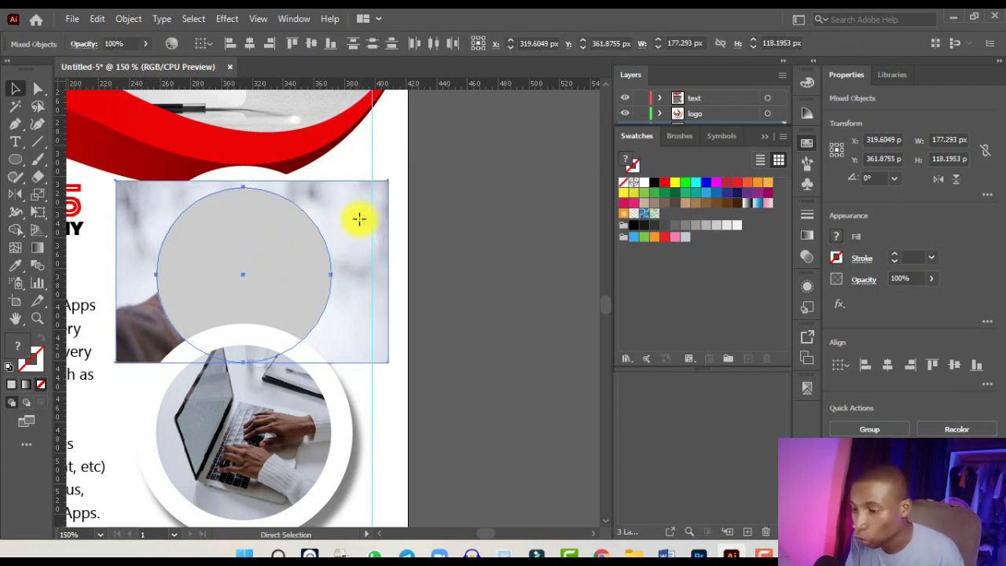
key(ctrl+7)
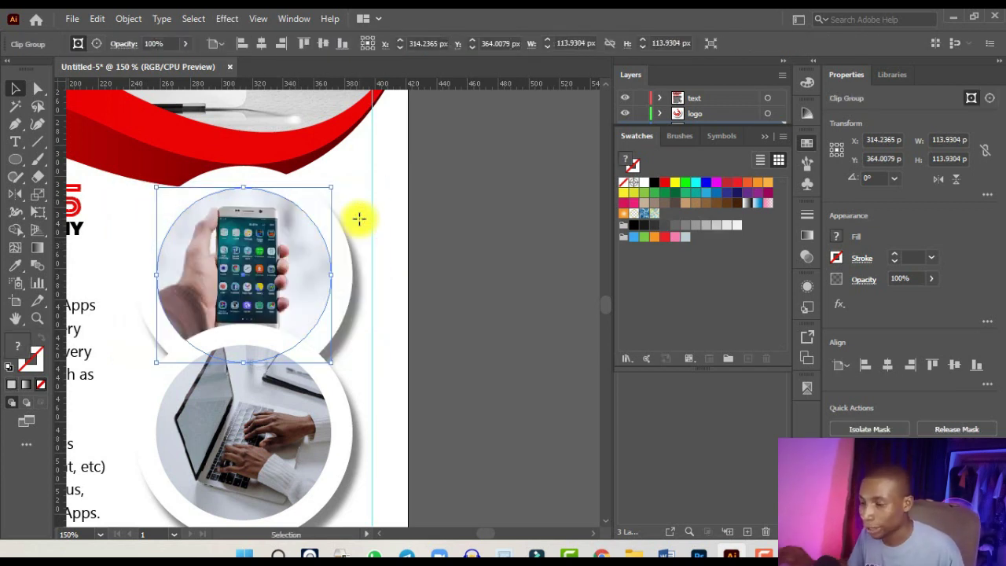
key(ctrl+z)
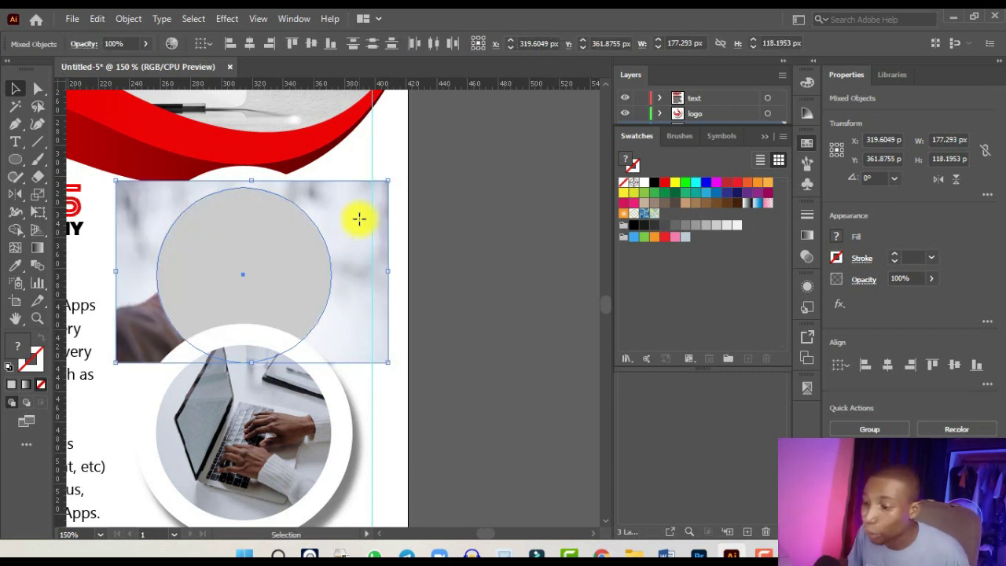
right_click(288, 237)
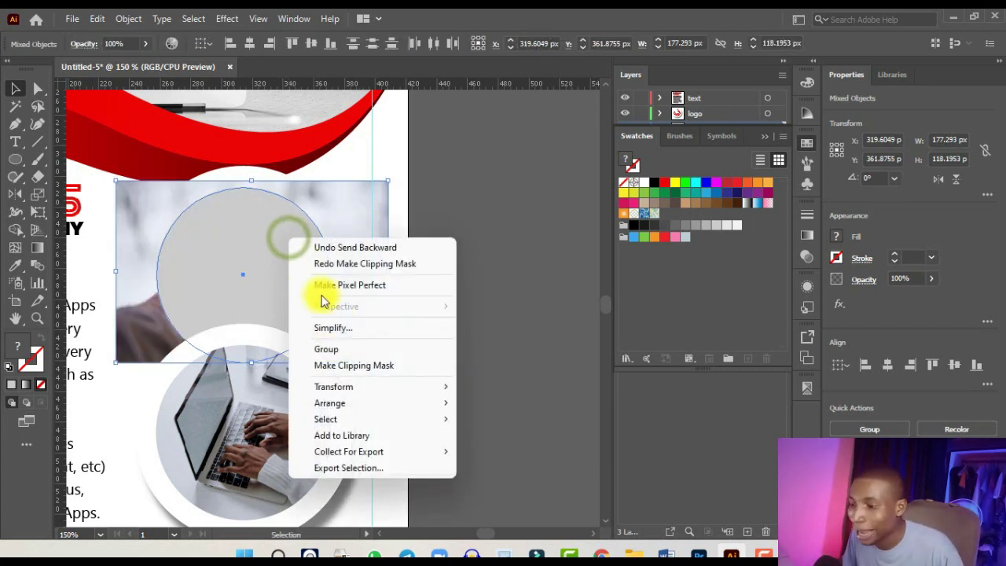
click(364, 369)
key(ctrl+minus)
key(ctrl+minus)
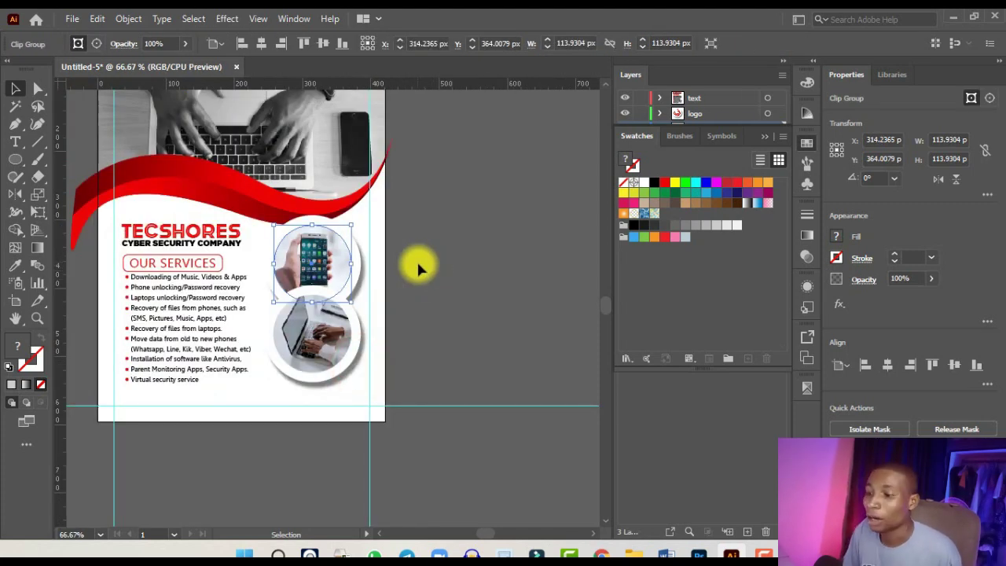
Collapse the color swatches to reveal the full layer list, and deselect the masked phone photo.
key(ctrl+minus)
key(ctrl+minus)
key(ctrl+plus)
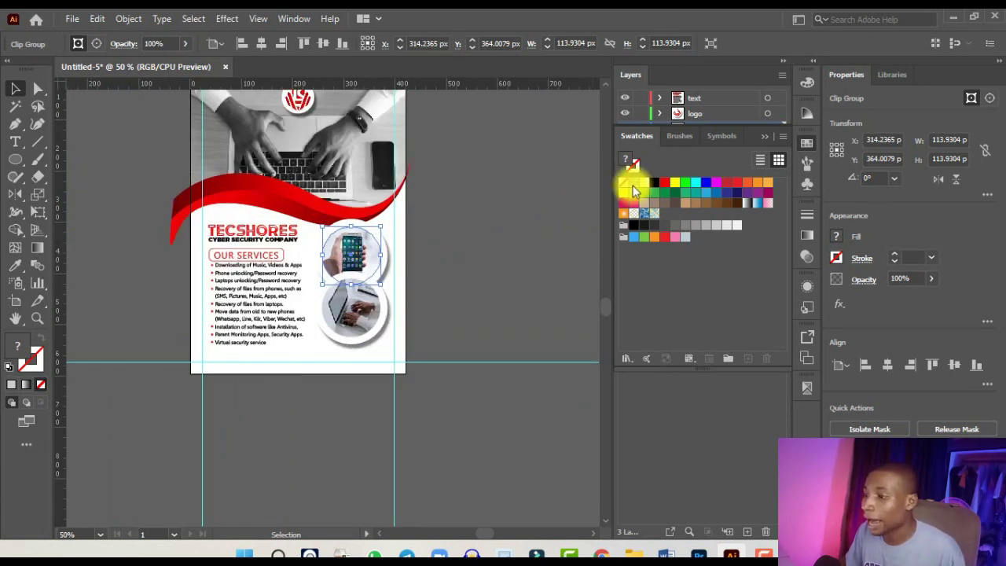
click(763, 143)
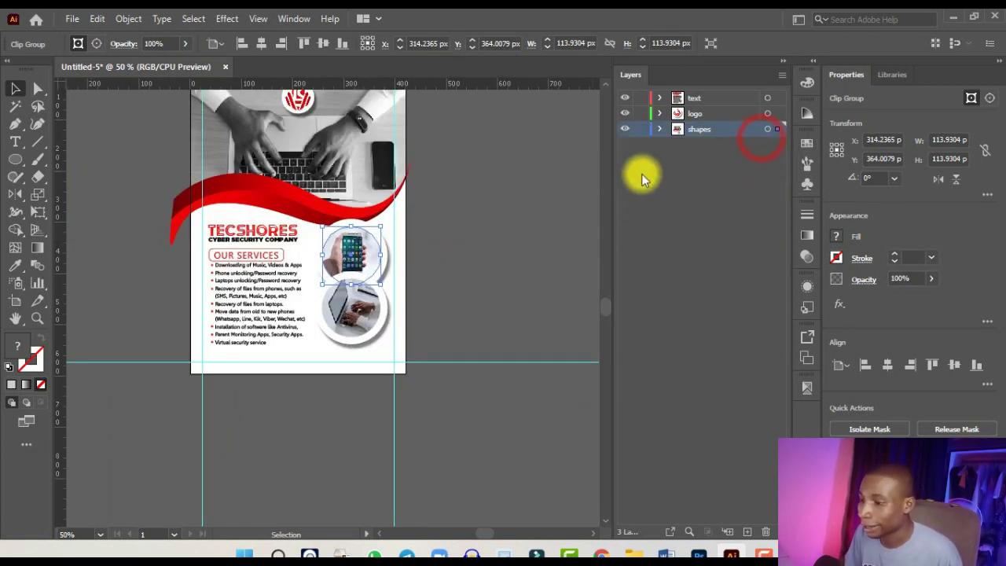
click(483, 224)
key(ctrl+minus)
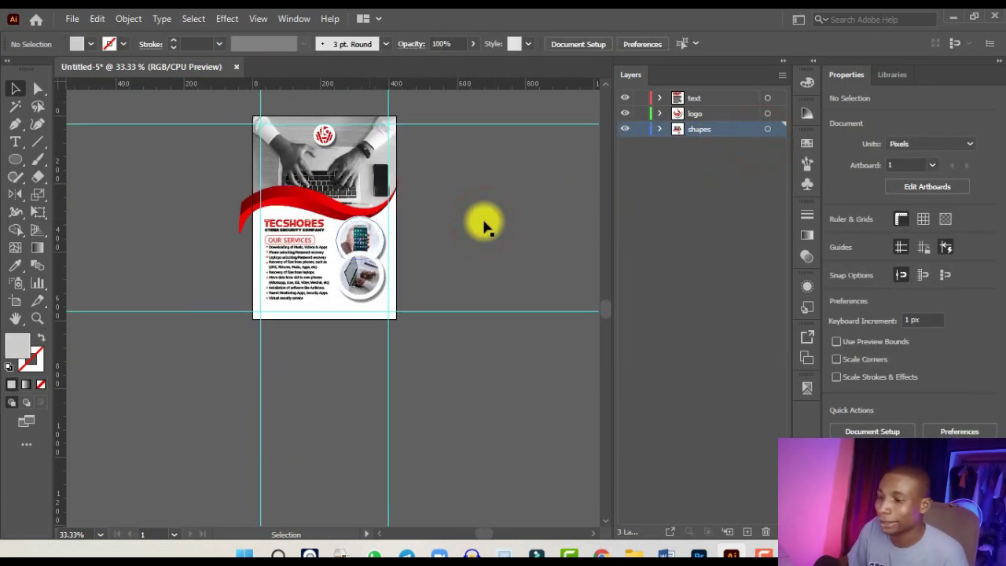
key(ctrl+plus)
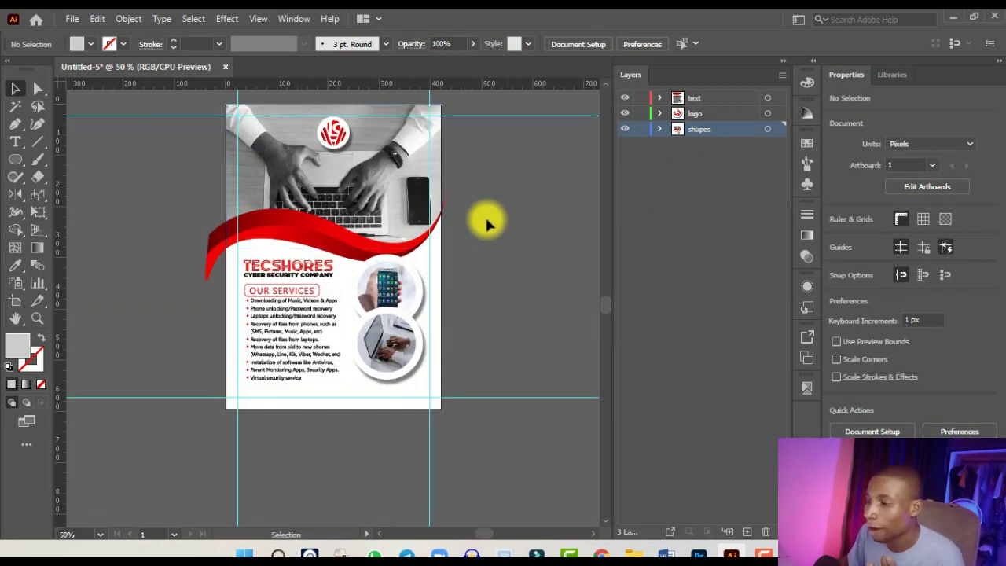
Hide and show the shapes, logo and text layers one by one to examine what each contains.
click(627, 131)
click(626, 131)
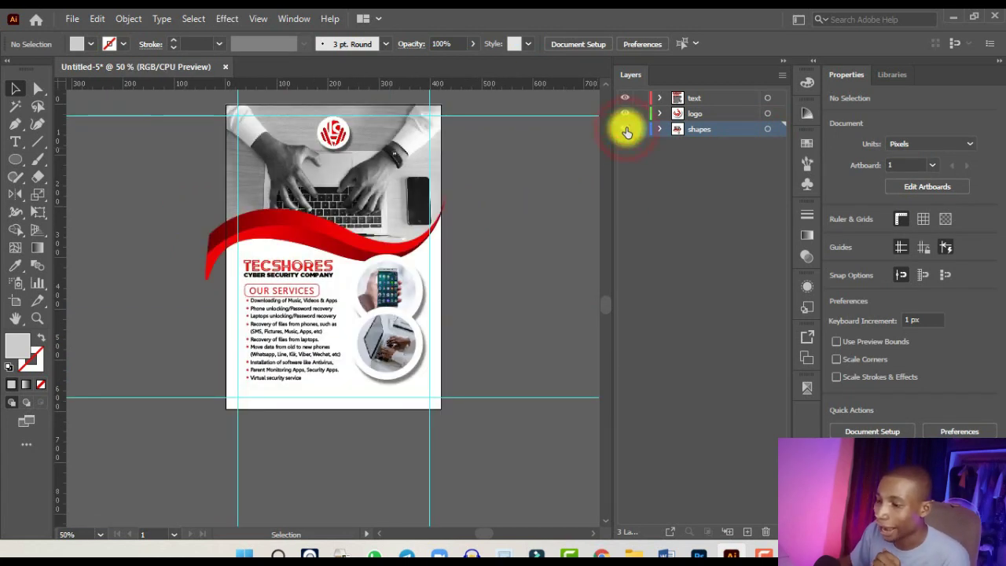
click(627, 130)
click(626, 130)
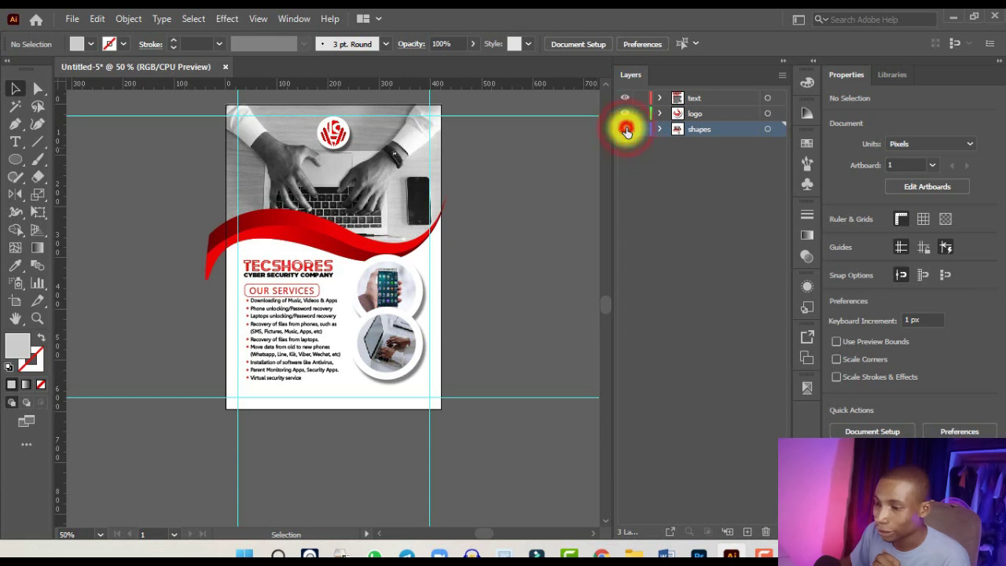
click(627, 130)
click(626, 129)
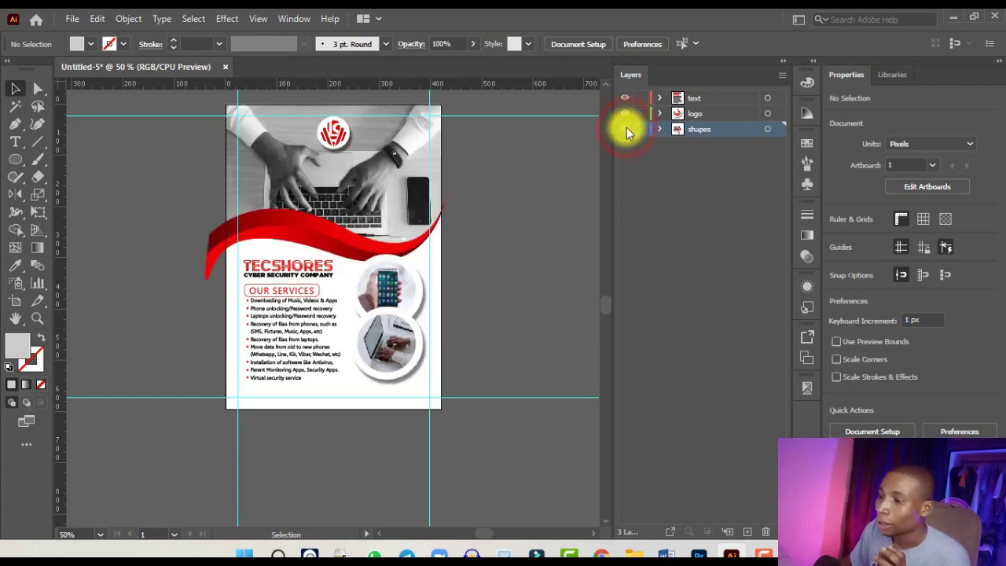
click(624, 114)
click(624, 113)
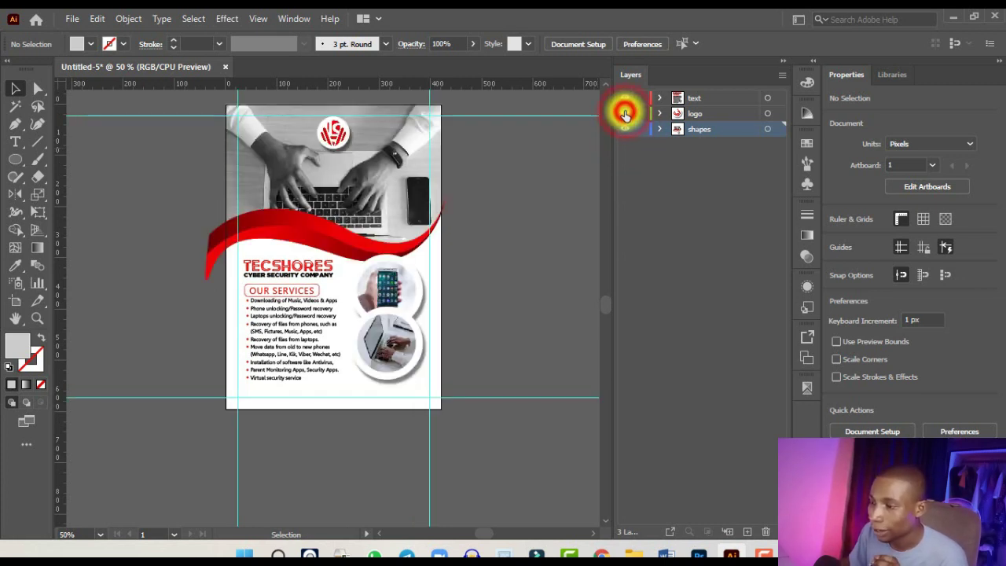
click(625, 99)
click(625, 99)
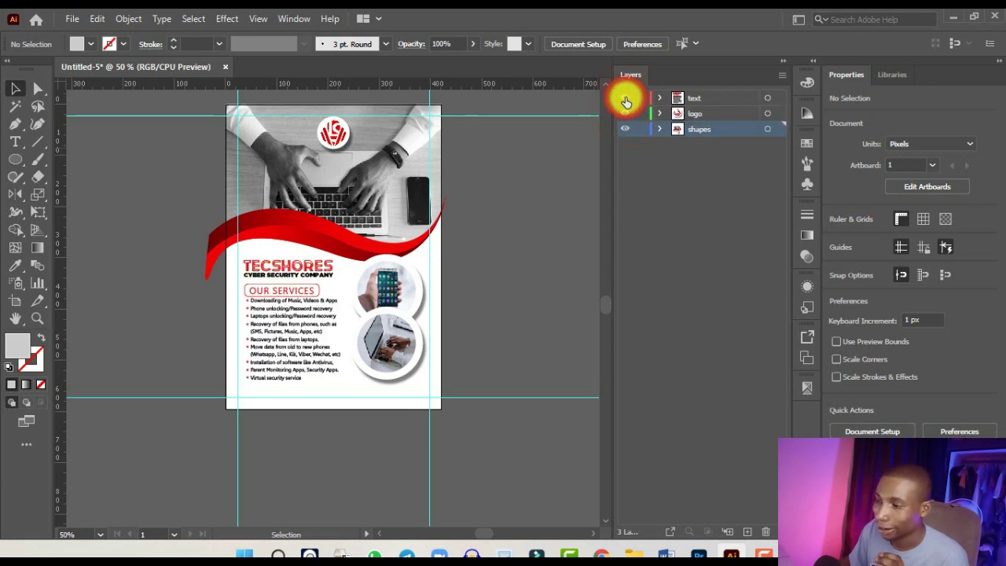
mouse_move(625, 99)
mouse_down()
mouse_move(626, 127)
mouse_move(626, 98)
mouse_up()
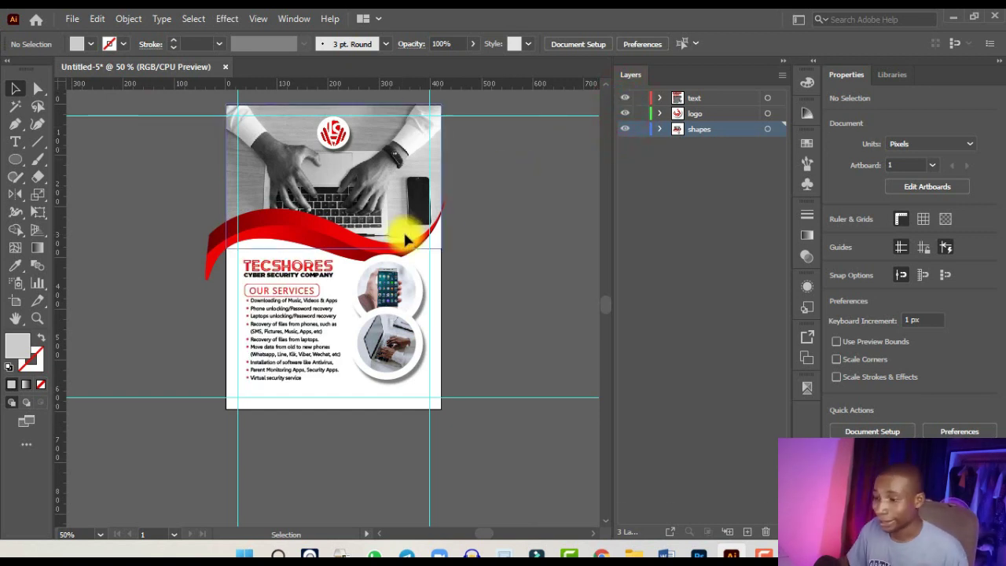
Switch to the Word document and copy the two phone numbers below the services list.
scroll(407, 240, up, 1)
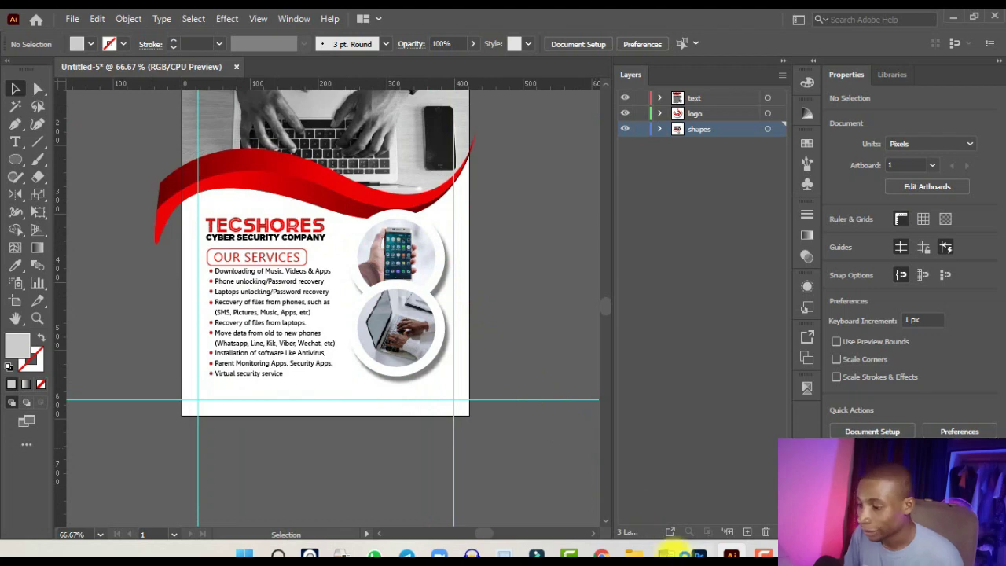
click(669, 554)
drag(243, 398, 312, 427)
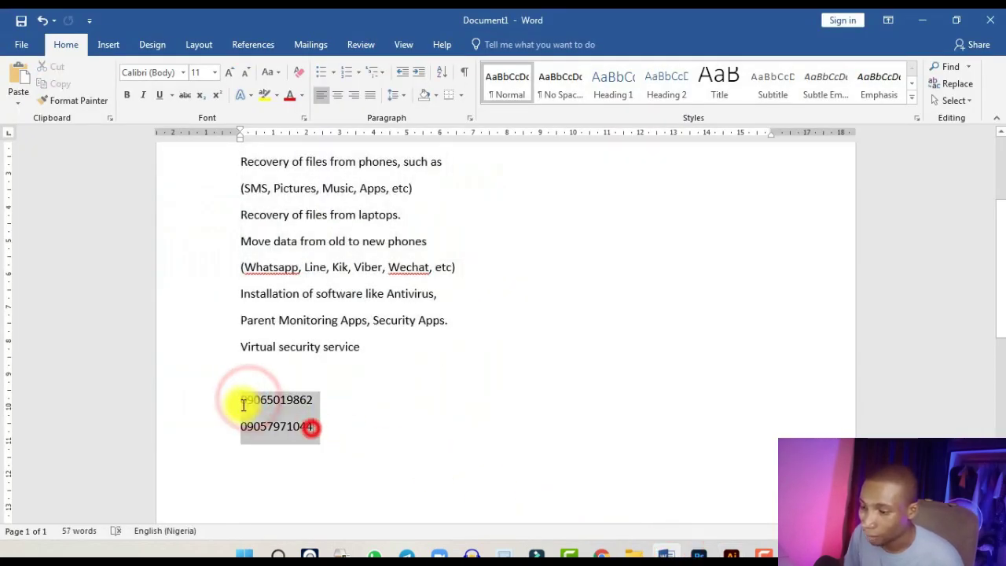
key(ctrl+c)
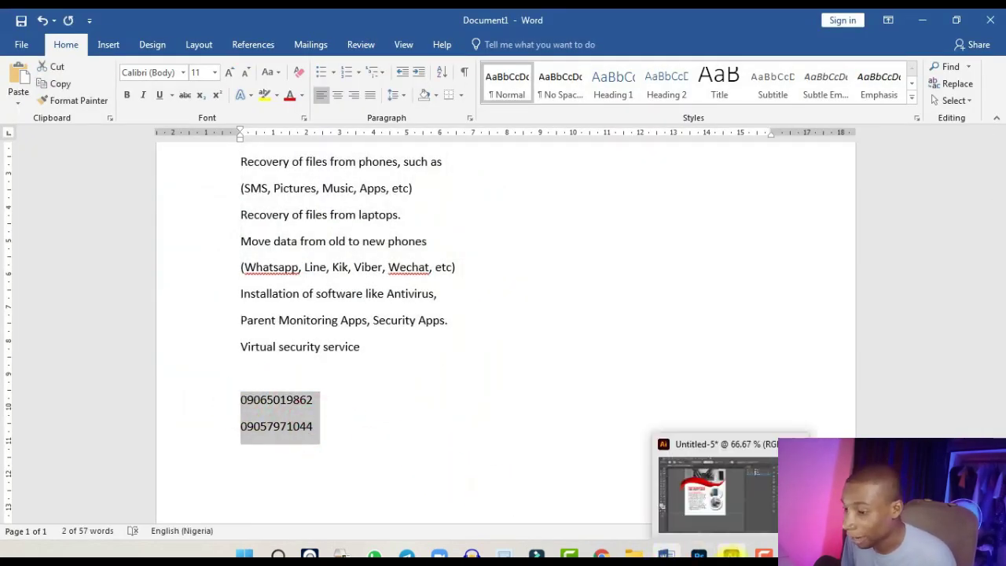
Switch back to Illustrator, paste the copied phone numbers as new text below the services list, and remove the trailing empty line.
click(730, 555)
scroll(275, 394, up, 1)
click(15, 142)
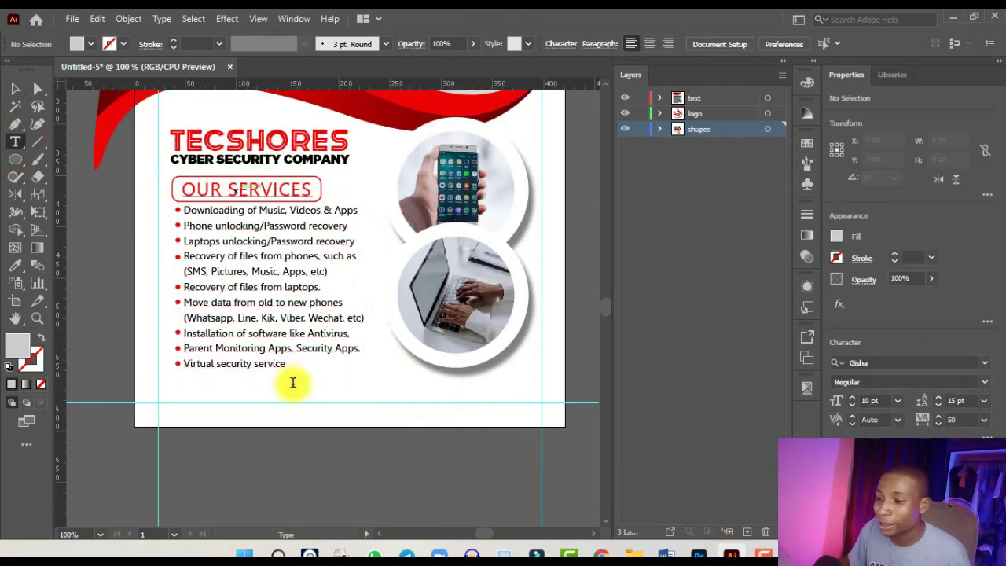
scroll(293, 382, up, 1)
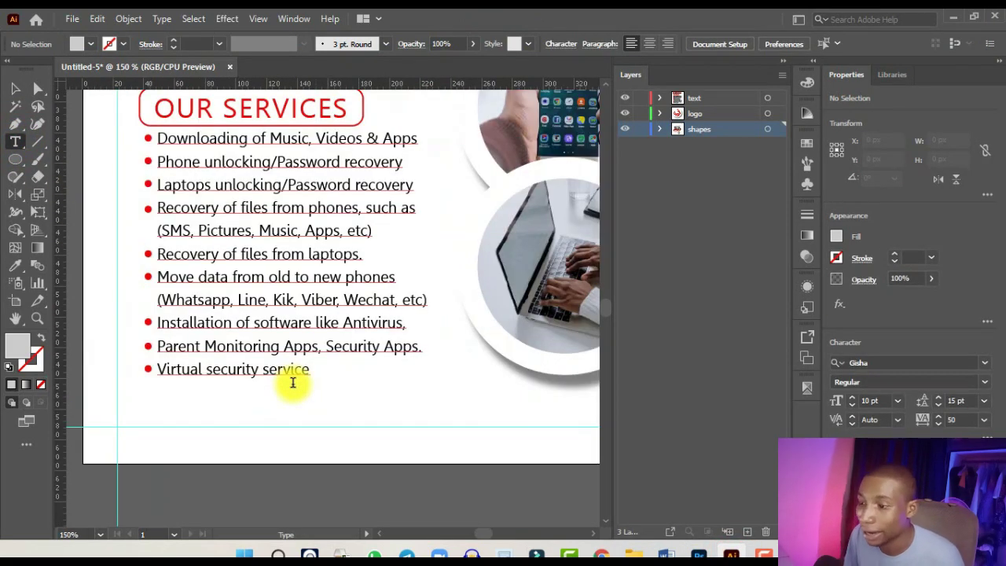
scroll(292, 383, down, 3)
scroll(298, 378, up, 2)
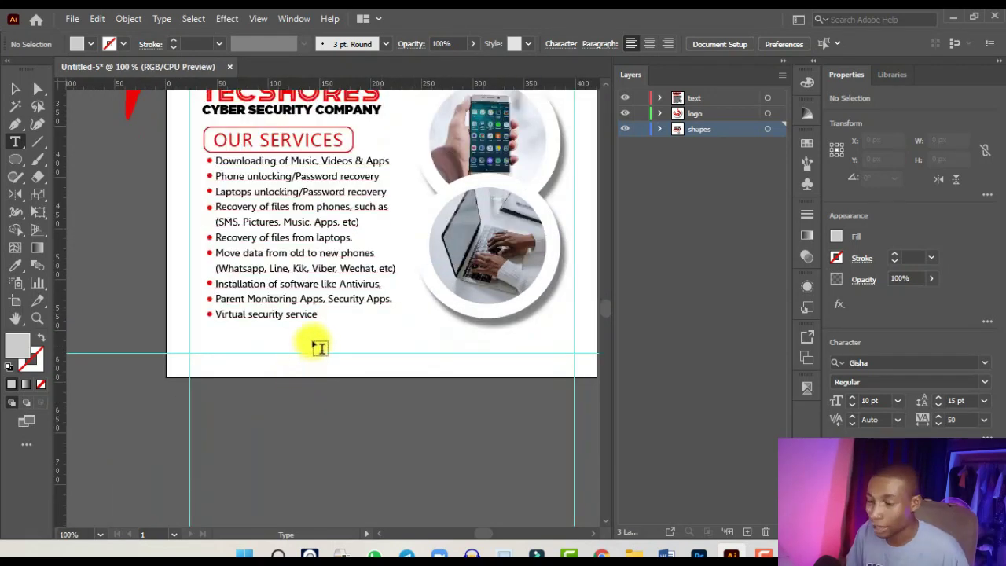
scroll(318, 348, up, 1)
click(314, 344)
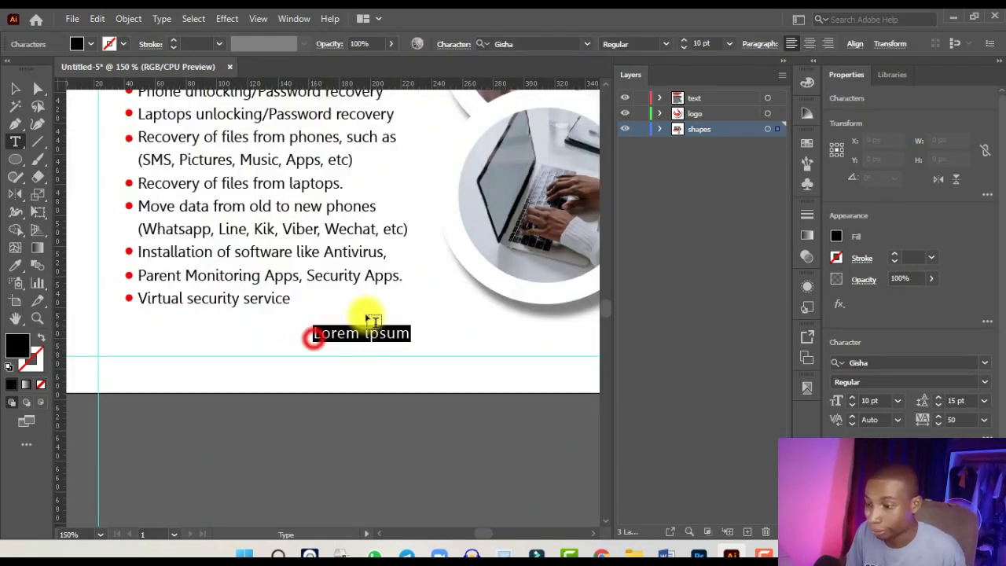
key(ctrl+v)
scroll(369, 318, up, 1)
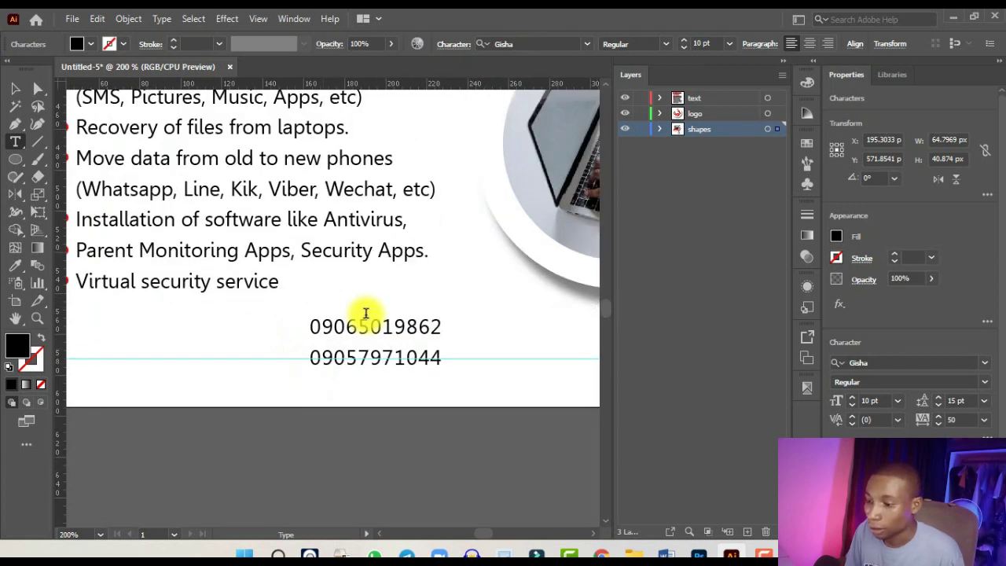
key(BackSpace)
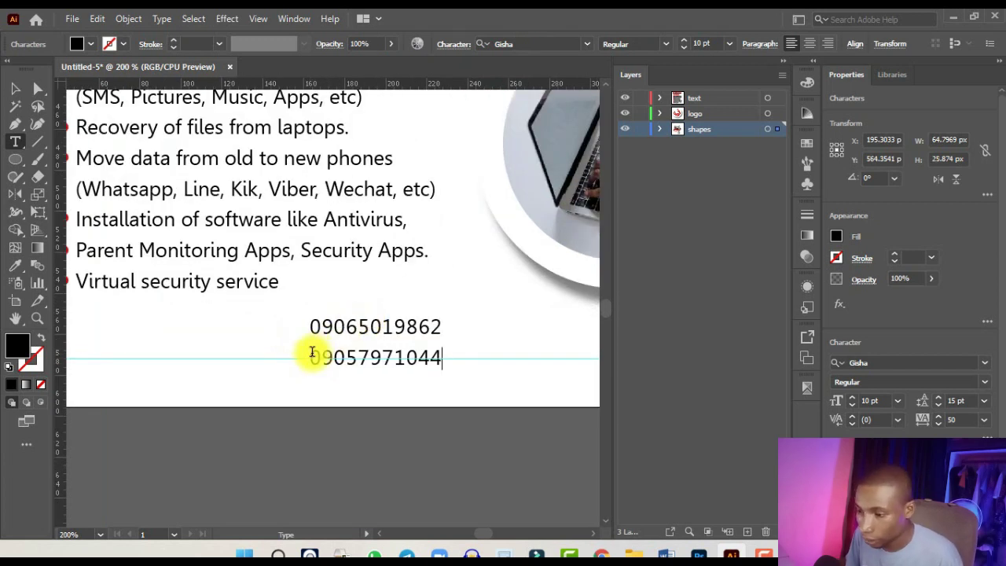
Join the two phone numbers on one line, separated by wide spacing and a vertical bar "|".
click(312, 353)
key(BackSpace)
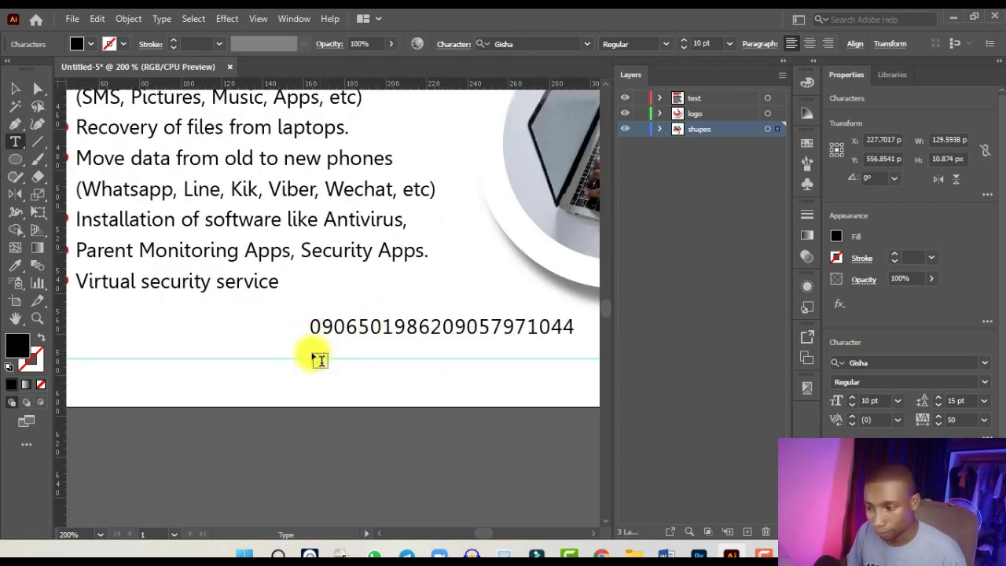
key(Tab)
key(Tab)
key(Tab)
scroll(318, 360, down, 2)
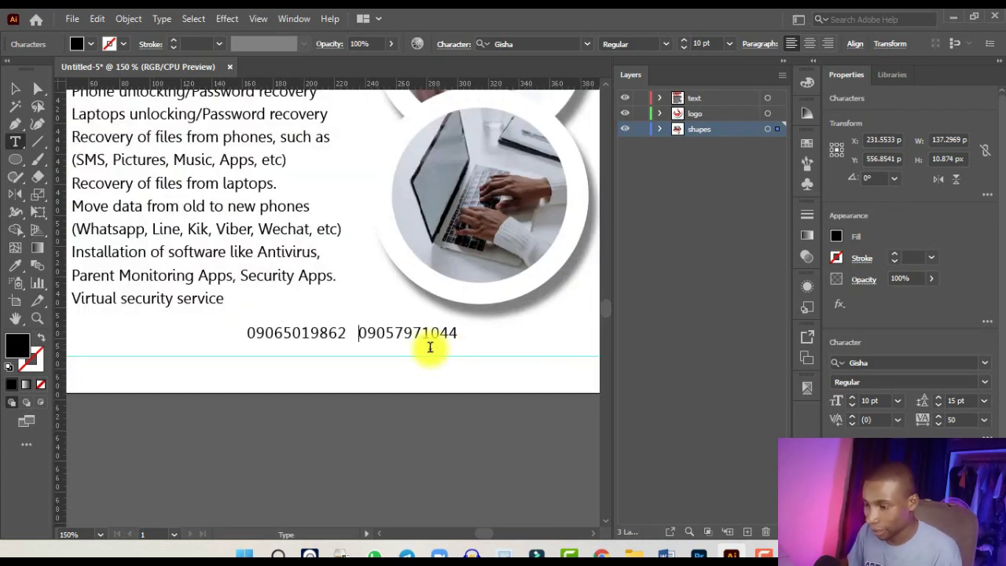
text(|)
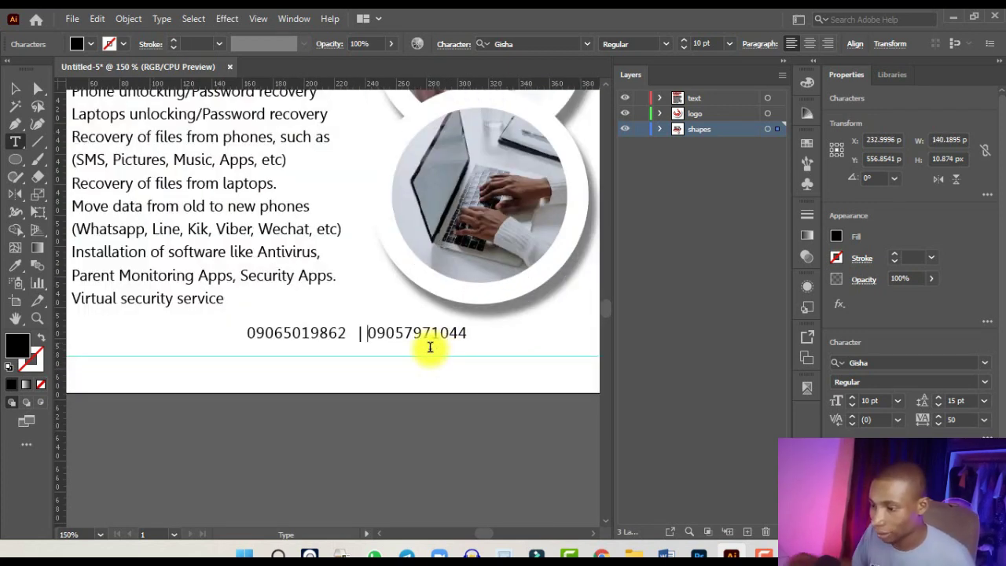
key(ctrl+1)
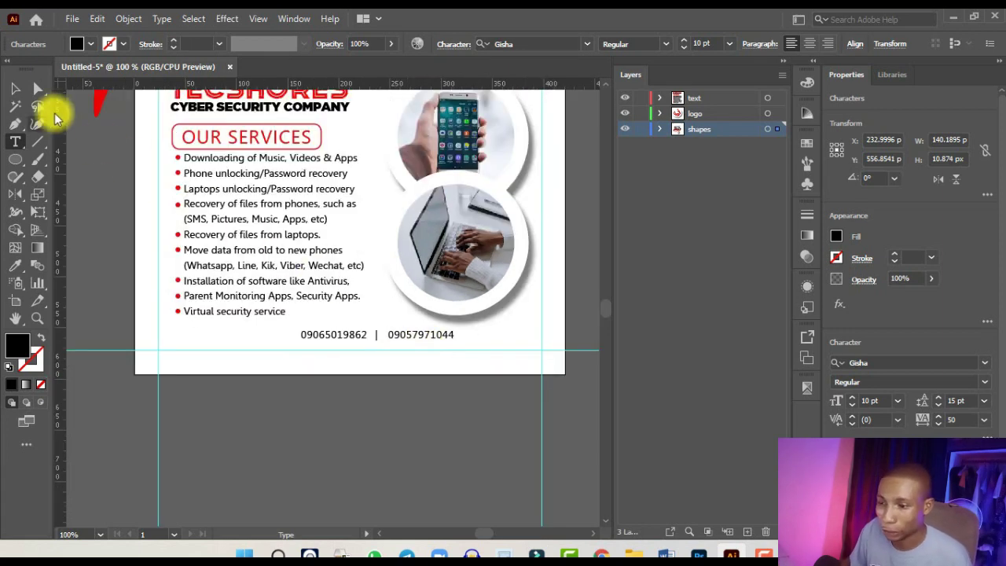
click(15, 88)
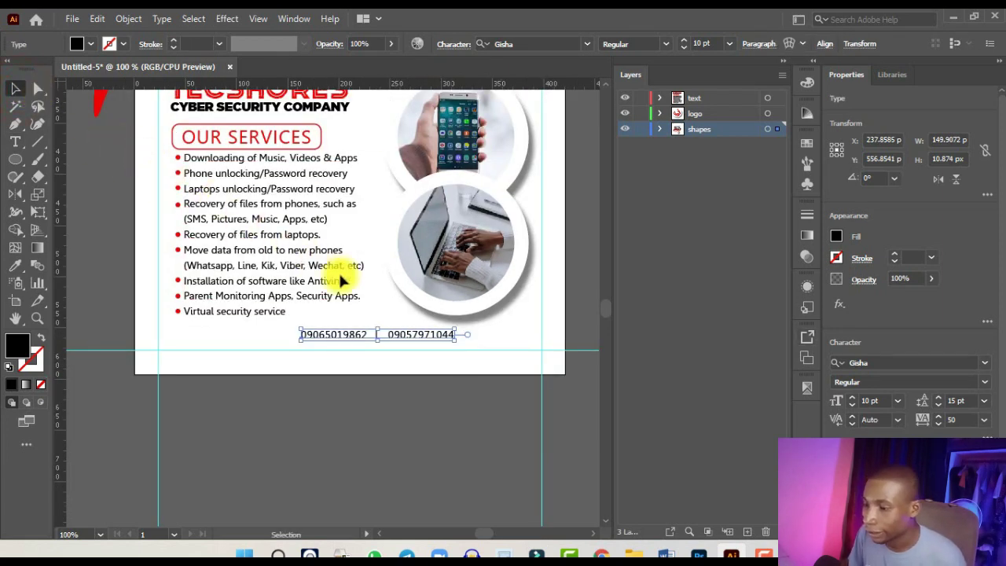
Scale up the phone number line below the services list to about 13.9 pt.
drag(453, 341, 385, 343)
key(ctrl+=)
scroll(853, 424, down, 2)
click(862, 454)
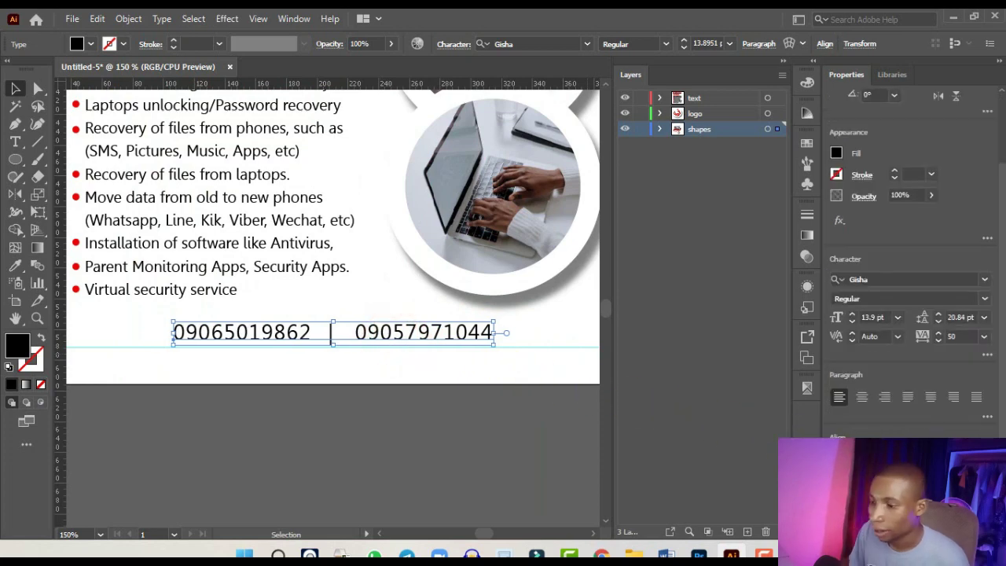
key(ctrl+0)
key(ctrl+1)
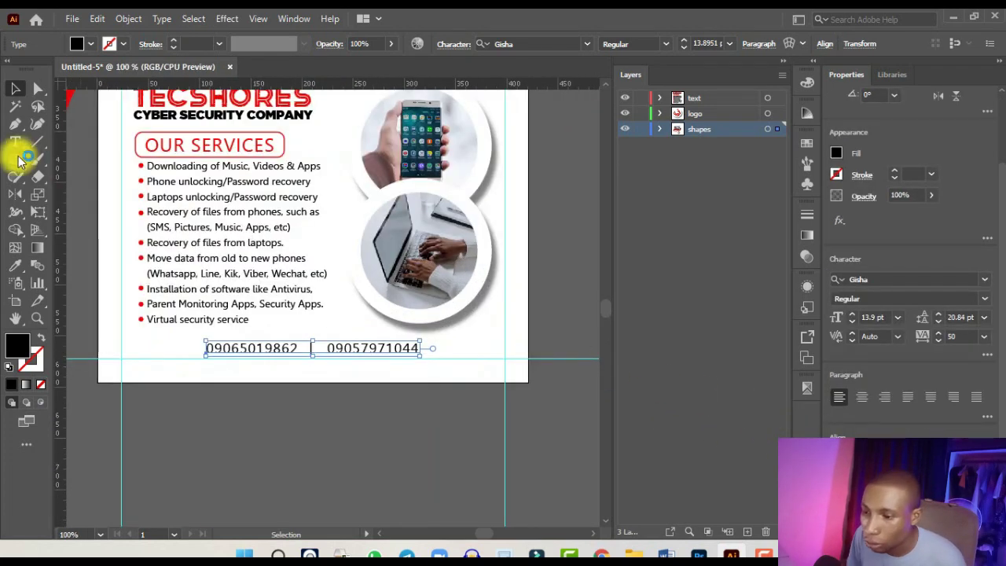
Draw a black rectangle about 235 by 61 px over the phone number line, extending past the flyer's lower edge.
drag(14, 158, 70, 161)
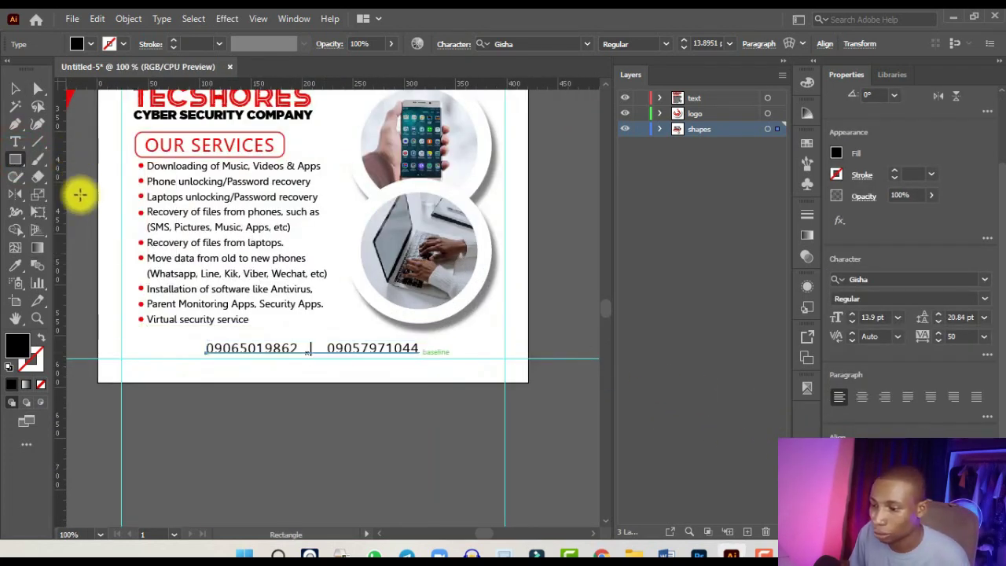
key(ctrl+=)
drag(134, 418, 487, 330)
key(ctrl+minus)
key(ctrl+minus)
key(ctrl+minus)
key(ctrl+=)
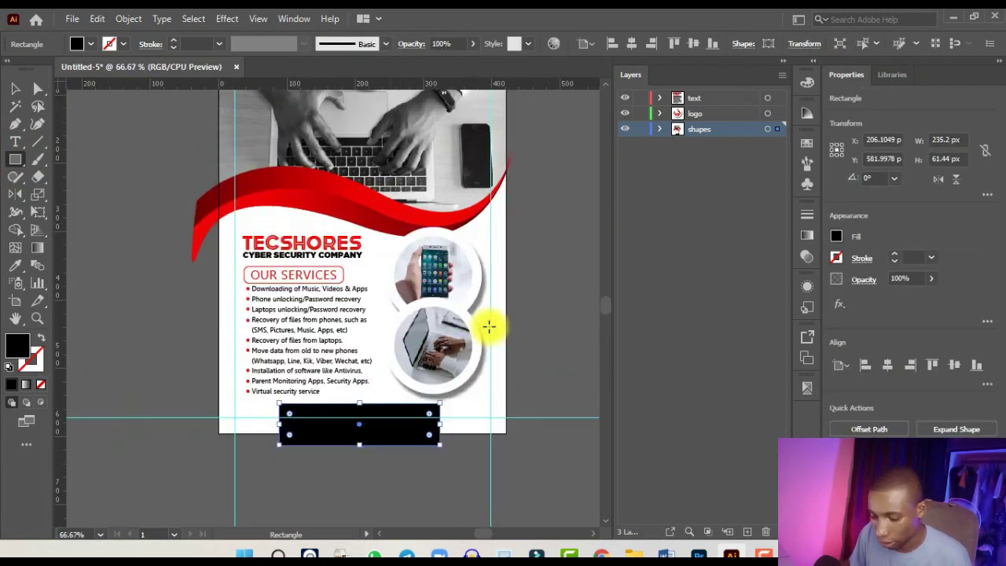
Round all corners of the black rectangle with a large radius.
key(ctrl+=)
key(ctrl+=)
key(ctrl+=)
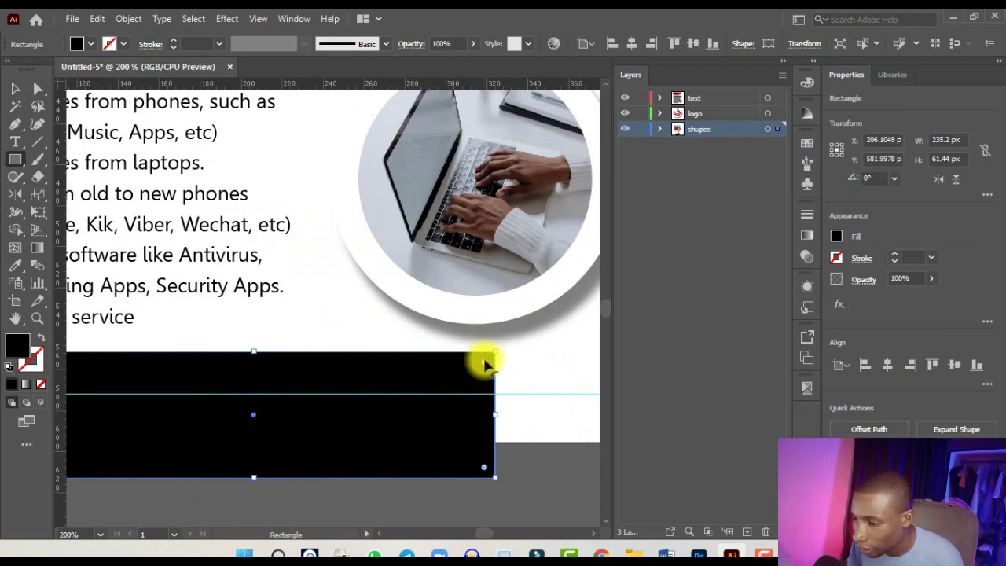
drag(484, 362, 429, 366)
key(ctrl+minus)
key(ctrl+minus)
click(20, 88)
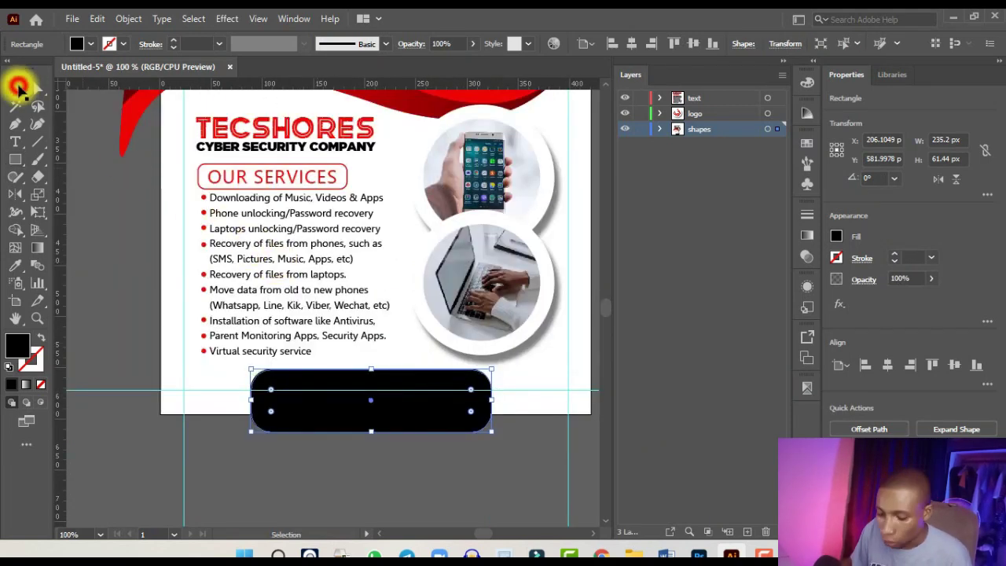
Fill the rounded rectangle with the red-to-black gradient sampled from the wave shape using the Eyedropper.
key(ctrl+minus)
click(12, 261)
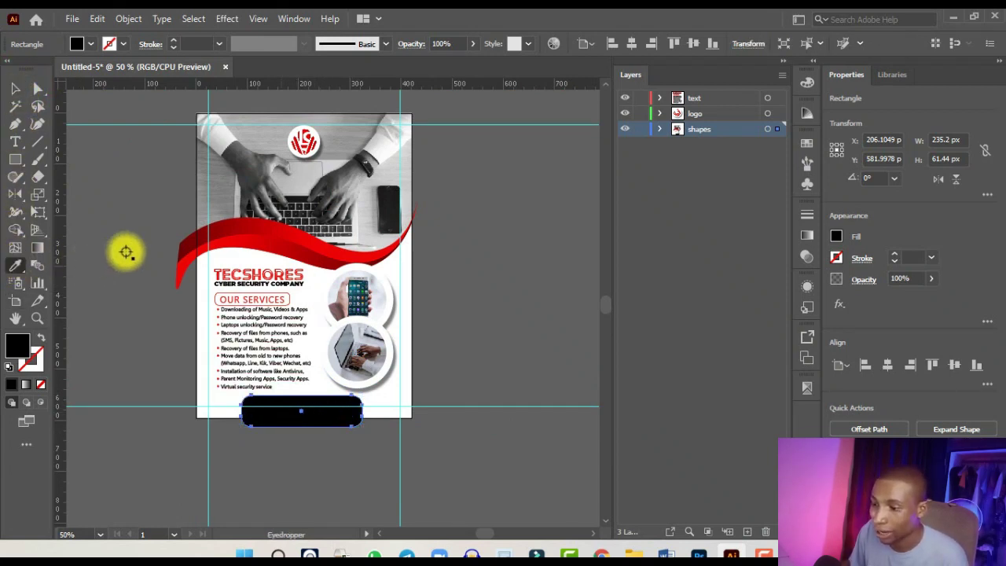
key(ctrl+plus)
click(275, 238)
key(ctrl+minus)
key(ctrl+minus)
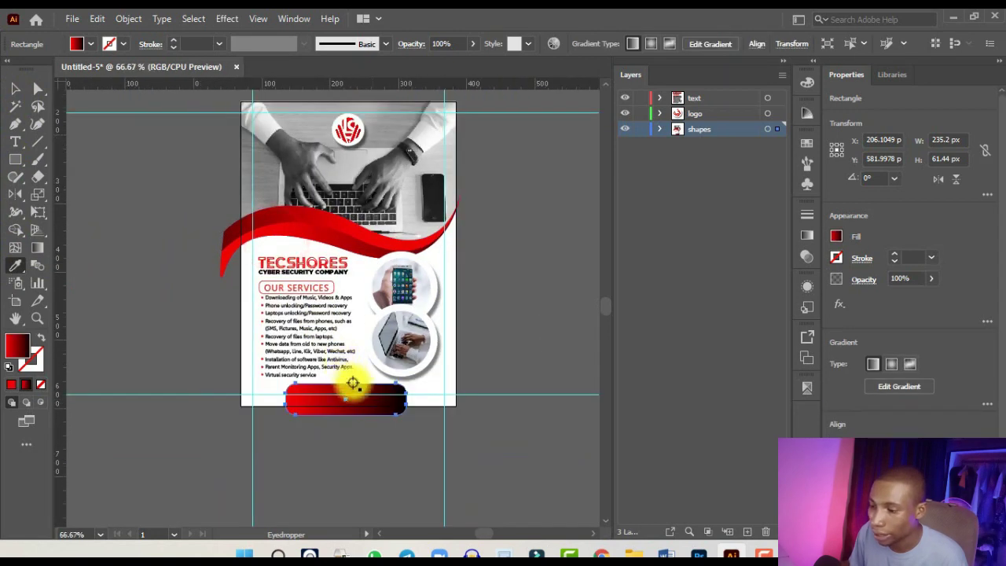
key(ctrl+plus)
key(ctrl+plus)
scroll(356, 388, up, 1)
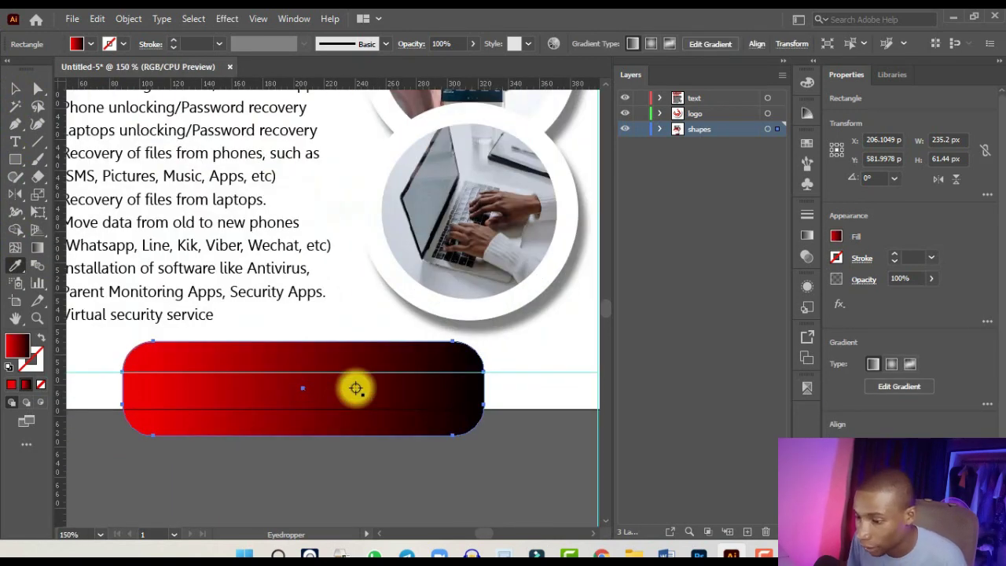
scroll(356, 388, down, 1)
Extend the rectangle's linear gradient well past its right end so the fill runs from red to dark red.
click(14, 89)
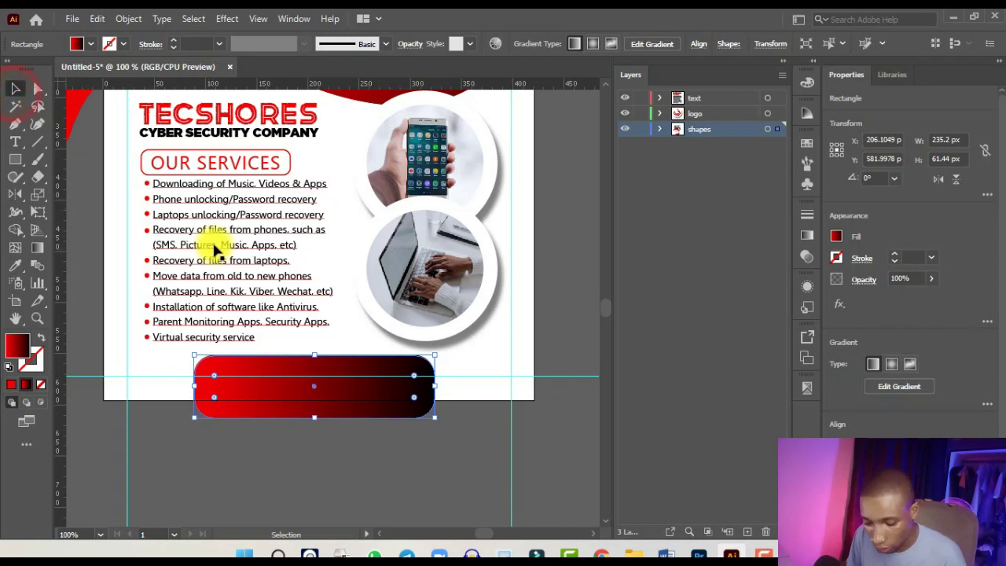
key(g)
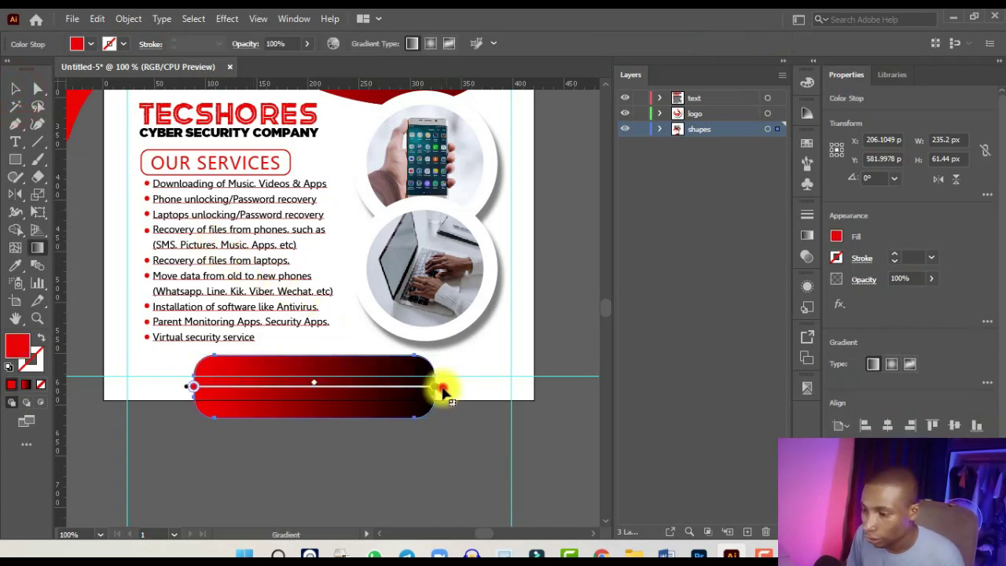
drag(442, 393, 571, 396)
scroll(494, 379, down, 2)
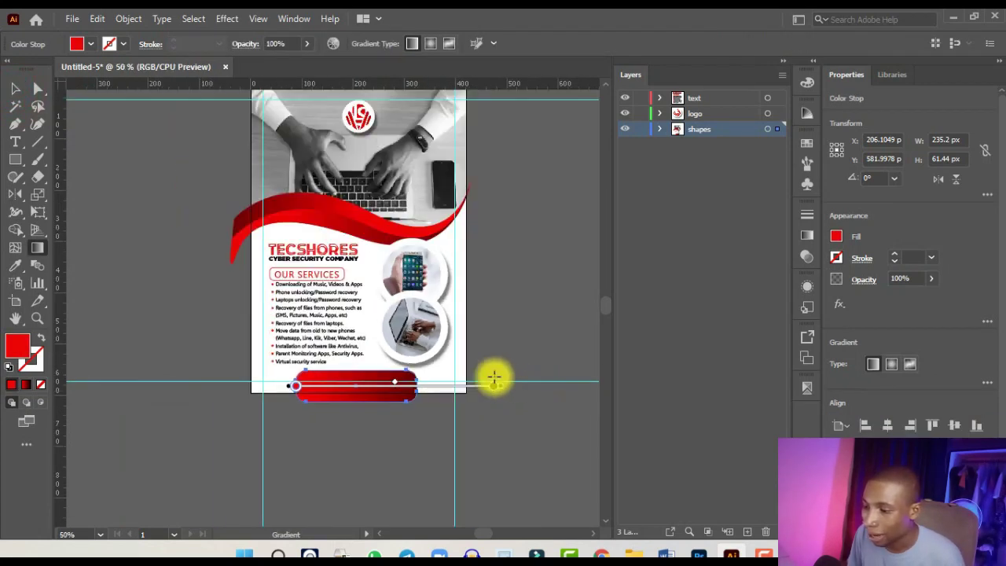
scroll(493, 379, up, 2)
click(493, 378)
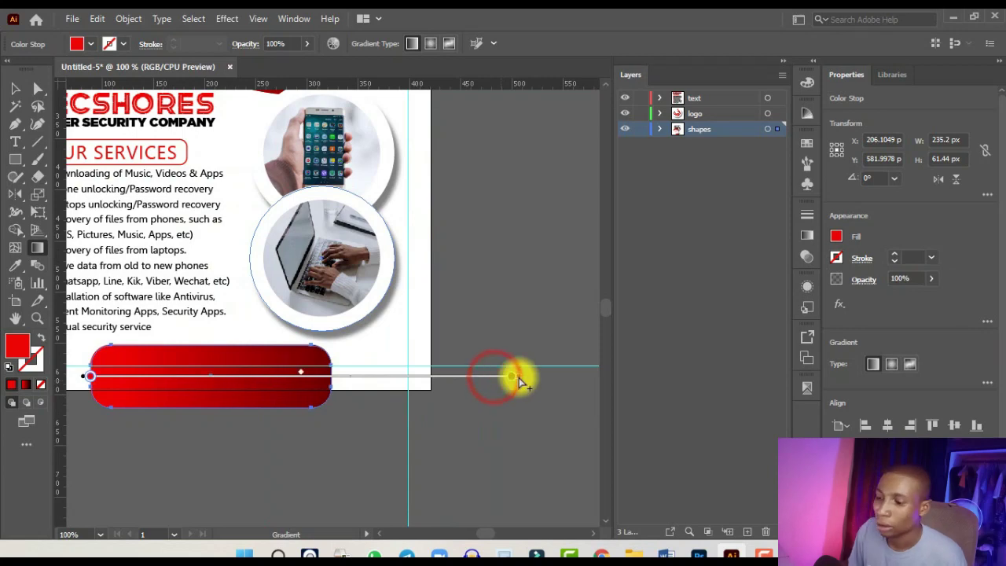
scroll(518, 381, down, 1)
click(15, 88)
key(ctrl+plus)
key(ctrl+plus)
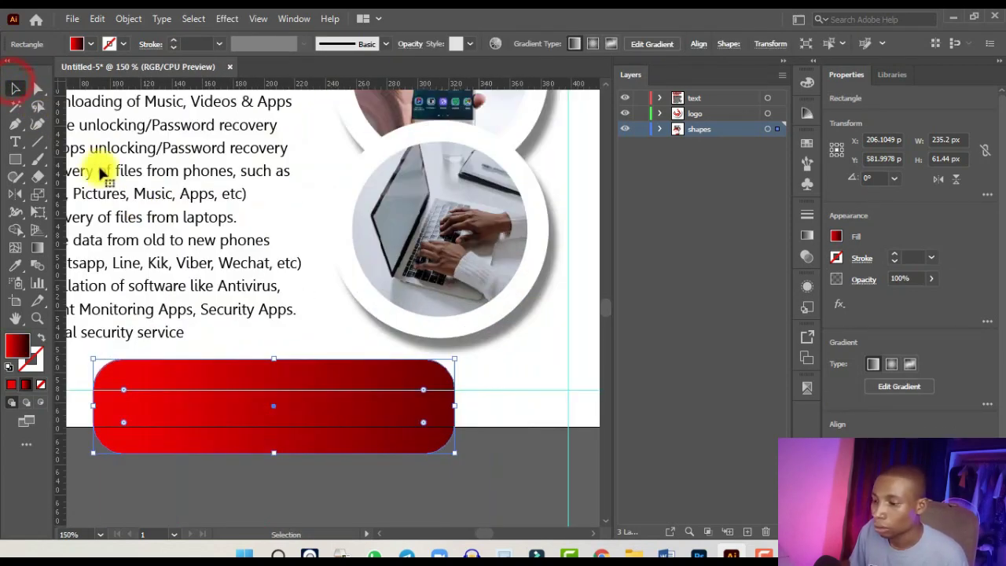
Place the gradient rectangle behind the phone numbers and set the number text's fill to white.
key(ctrl+minus)
key(ctrl+minus)
key(ctrl+plus)
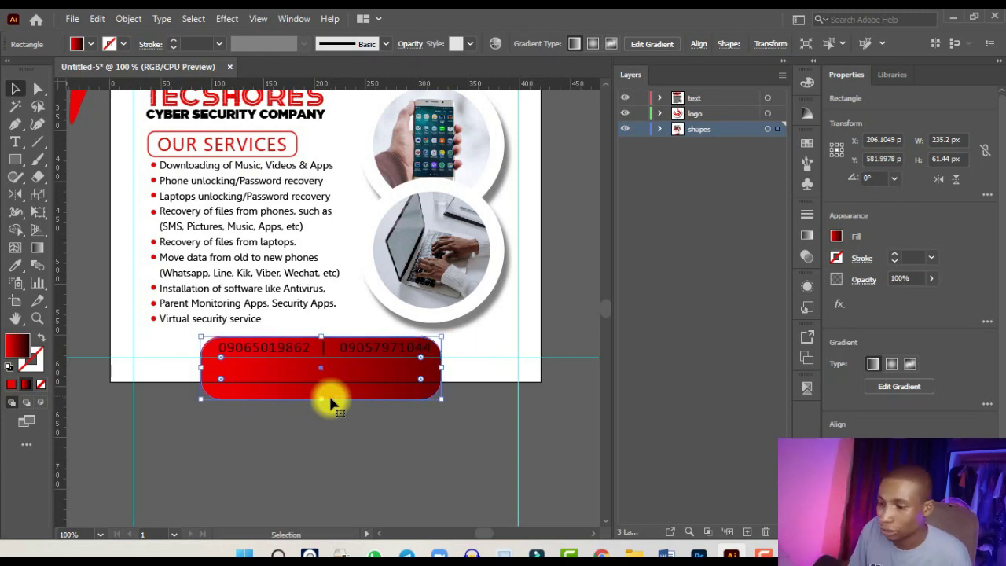
scroll(358, 344, up, 1)
click(360, 351)
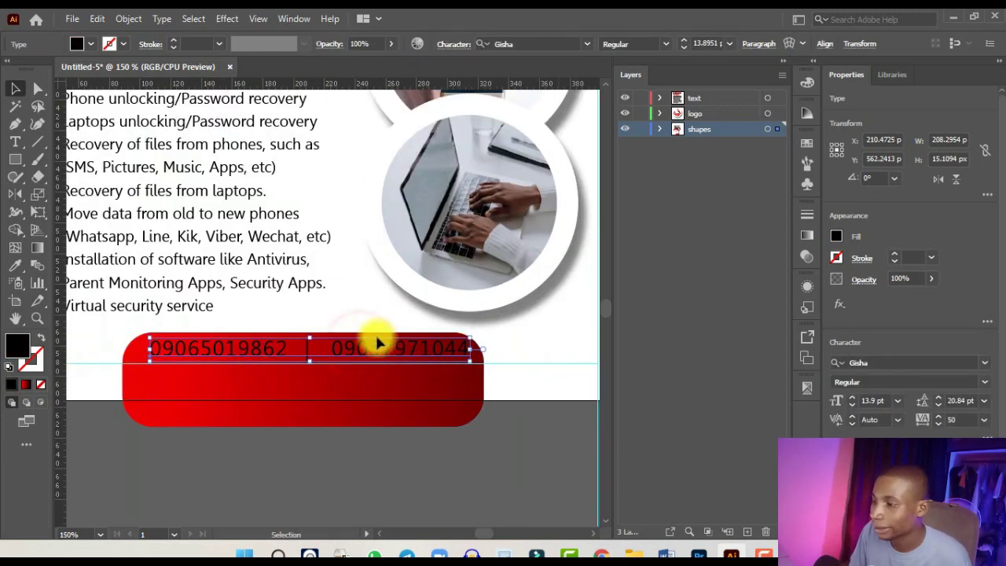
click(809, 86)
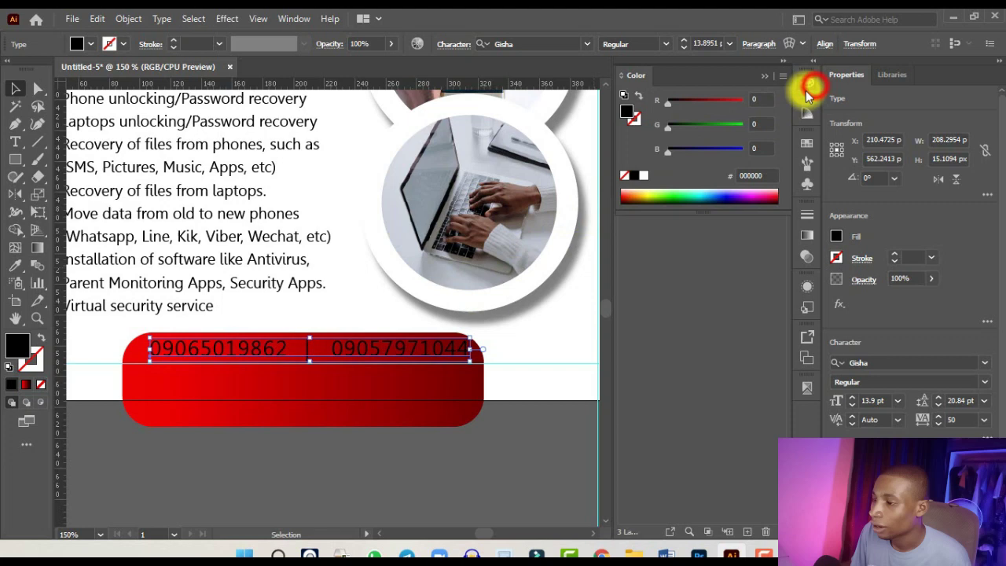
click(643, 175)
click(764, 82)
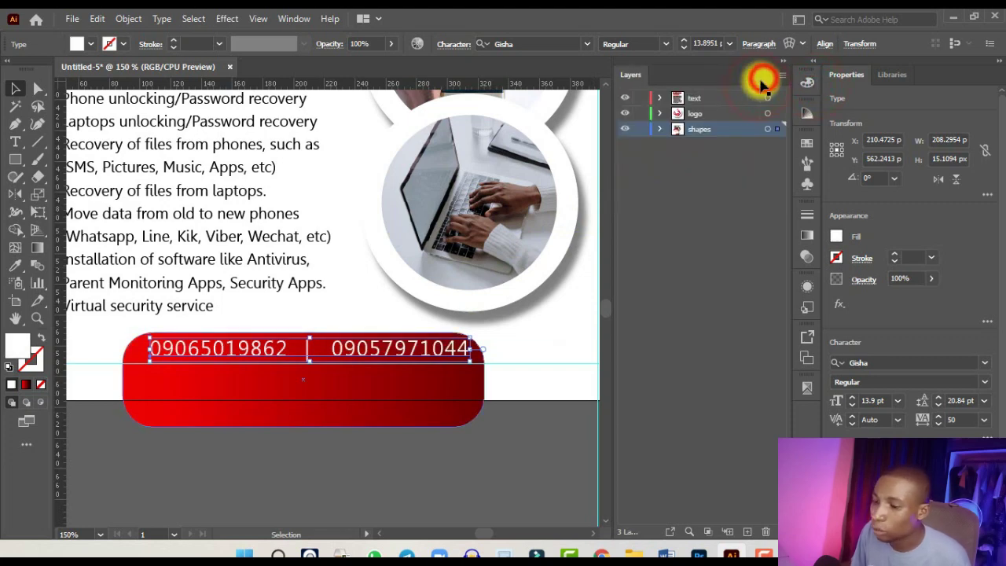
Extend the red rounded rectangle leftward to a width of about 259 px.
scroll(202, 464, down, 2)
click(202, 464)
scroll(202, 464, up, 3)
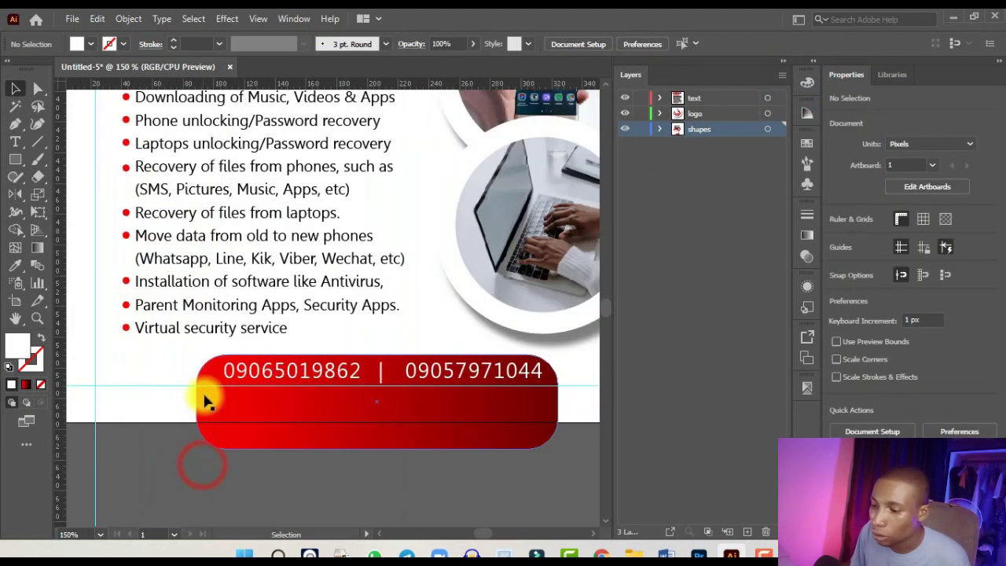
click(202, 396)
drag(196, 400, 160, 413)
scroll(161, 415, down, 2)
scroll(292, 386, up, 3)
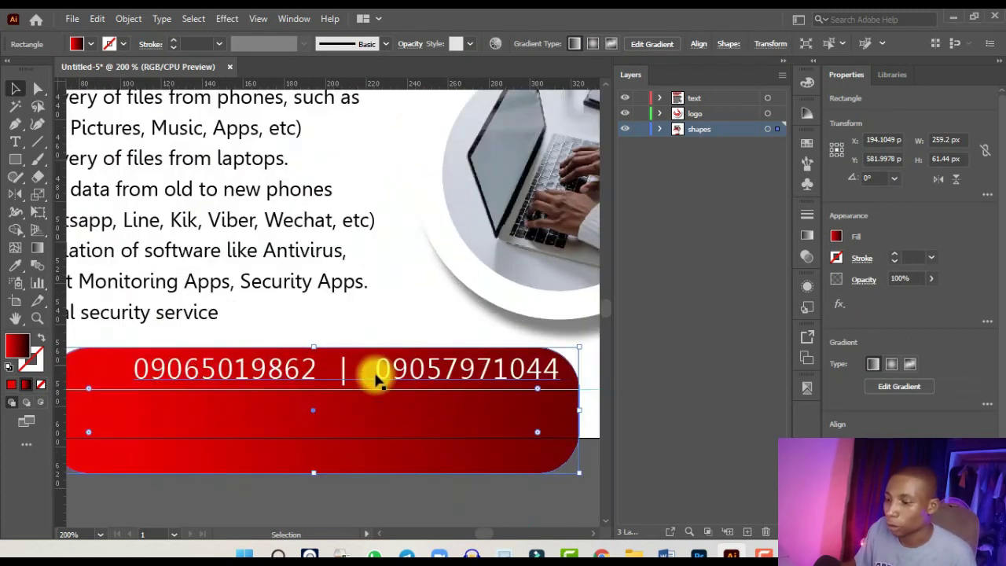
Remove the extra spaces around the vertical bar between the phone numbers and shift the line slightly right on the red banner.
key(y)
click(376, 373)
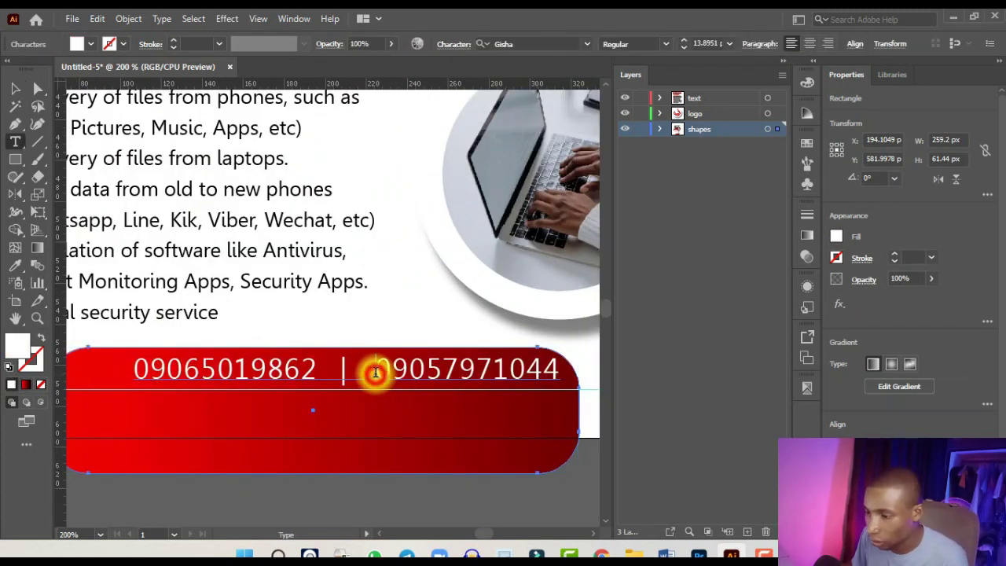
key(BackSpace)
key(BackSpace)
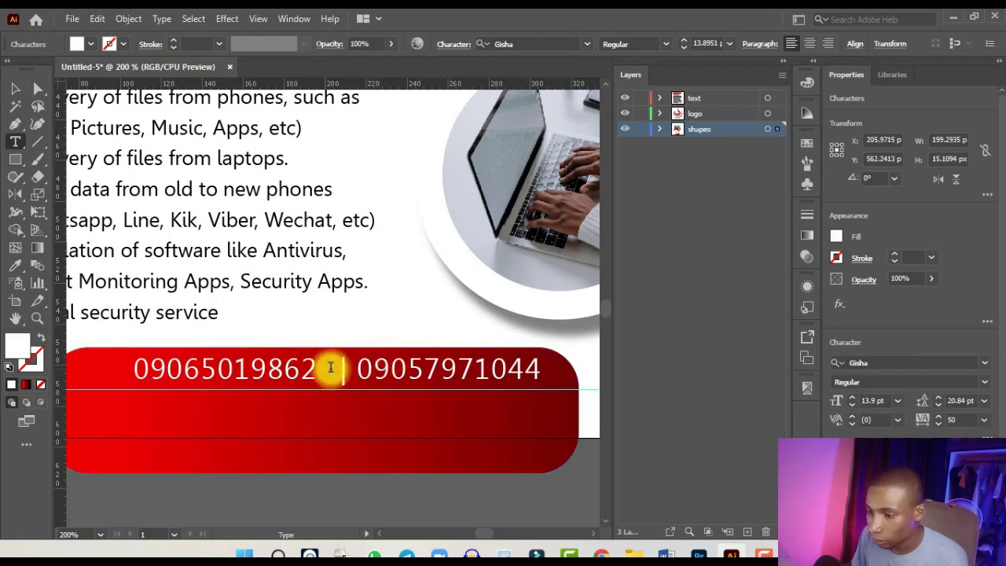
key(BackSpace)
key(BackSpace)
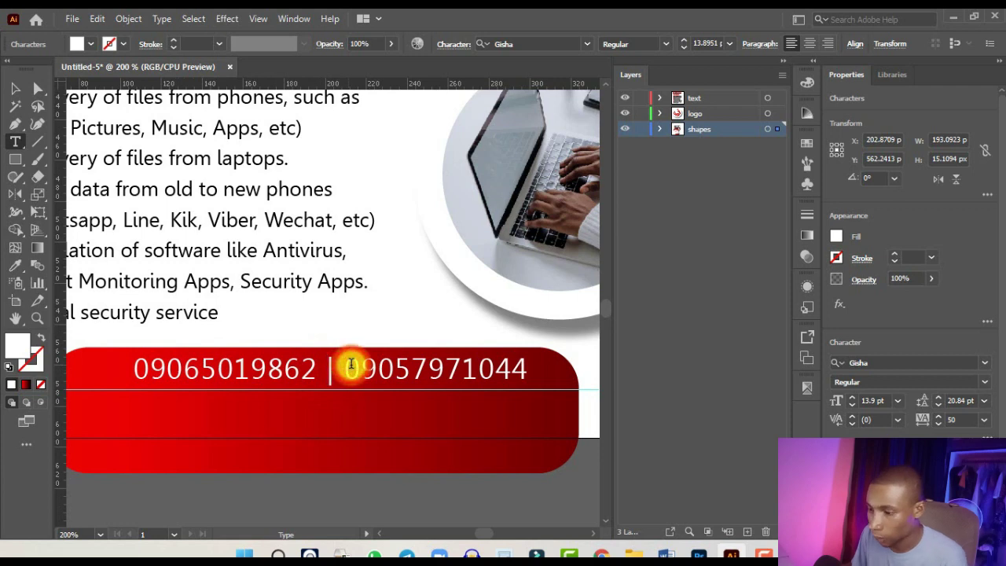
click(15, 89)
drag(476, 375, 495, 383)
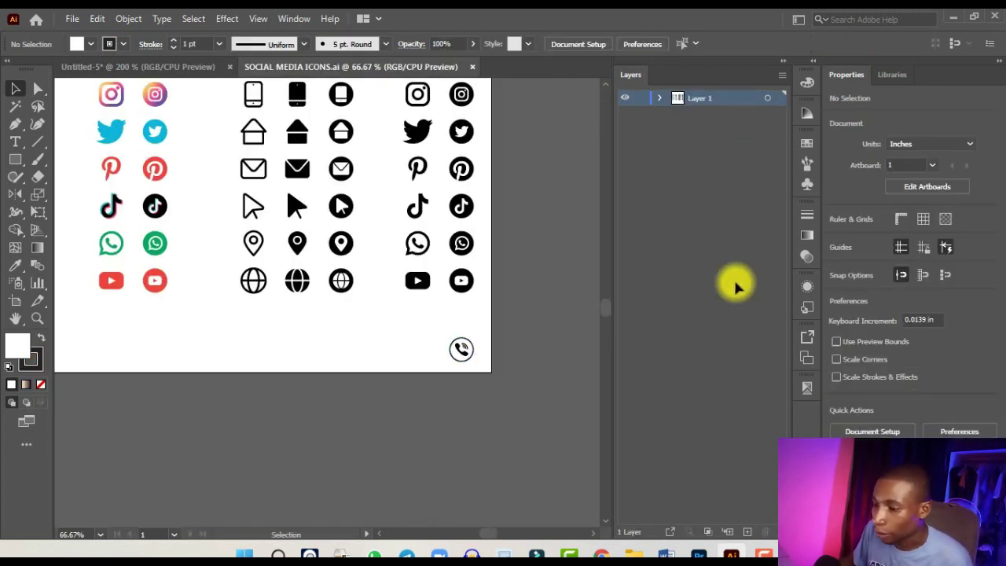
Copy the circled phone icon from SOCIAL MEDIA ICONS.ai and return to the flyer document.
scroll(507, 369, up, 2)
drag(380, 301, 460, 367)
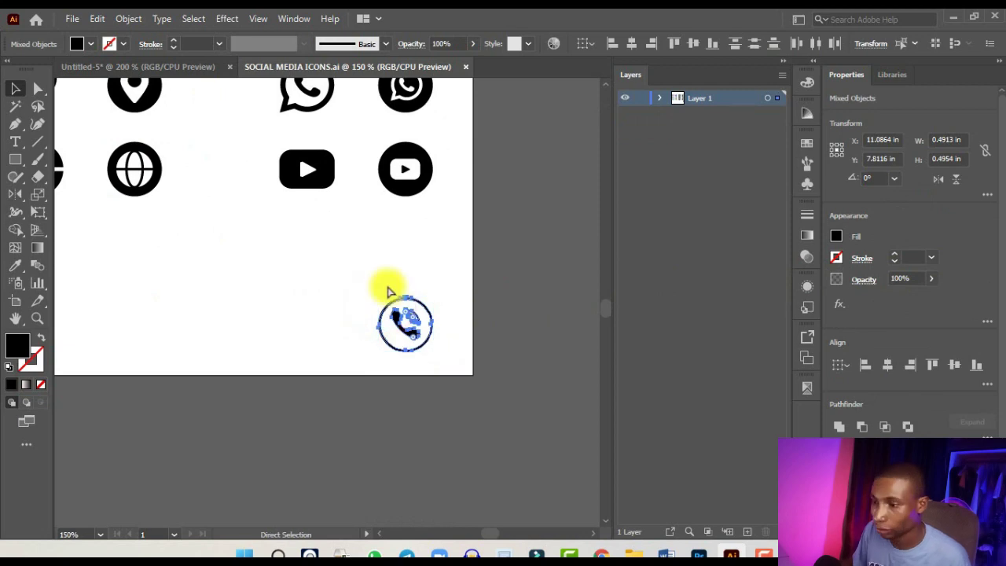
click(186, 71)
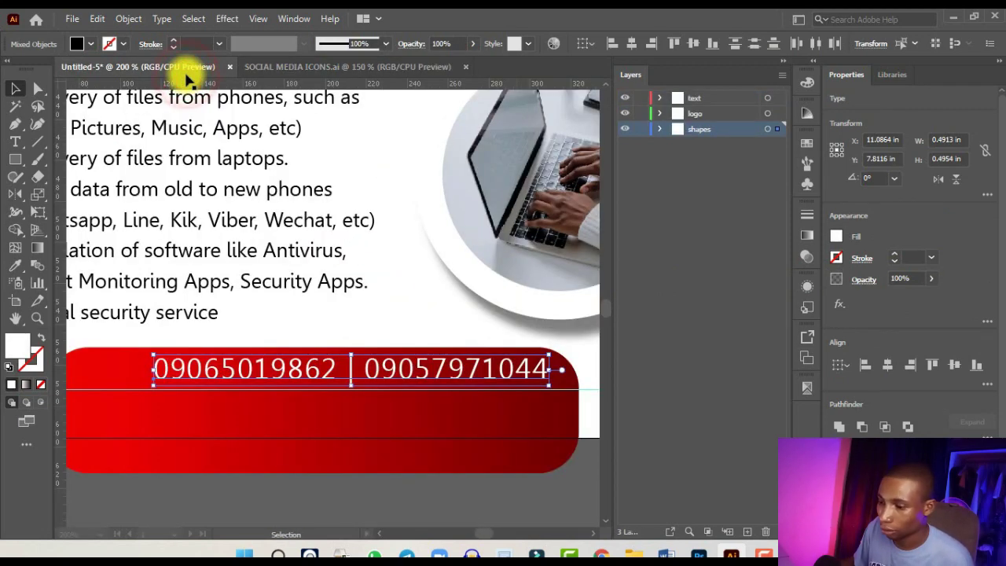
Paste the phone icon and place it on the red banner just left of the first number, about 14.5 px wide.
key(ctrl+1)
scroll(285, 352, up, 1)
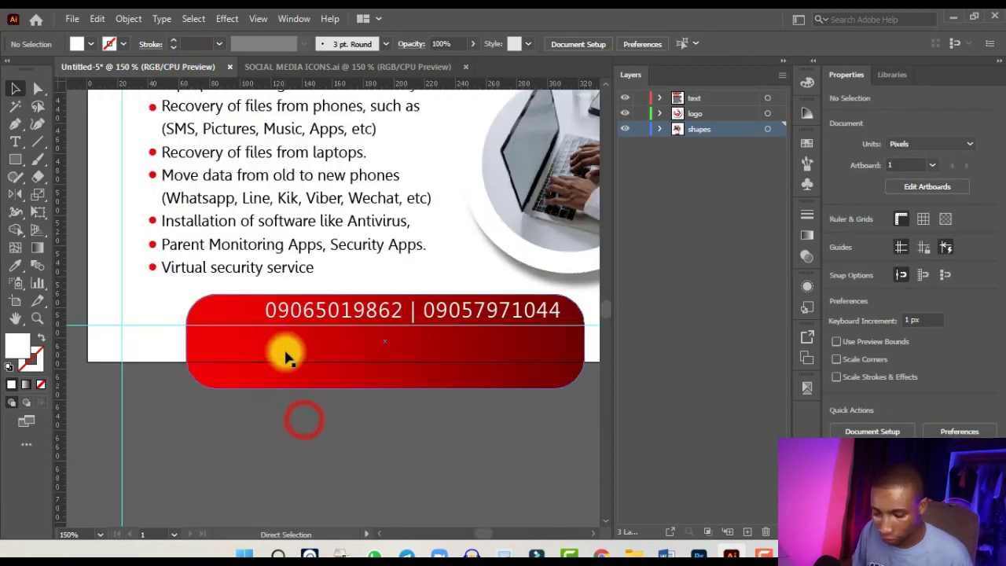
key(ctrl+v)
drag(334, 318, 218, 332)
scroll(218, 332, up, 2)
drag(270, 366, 265, 305)
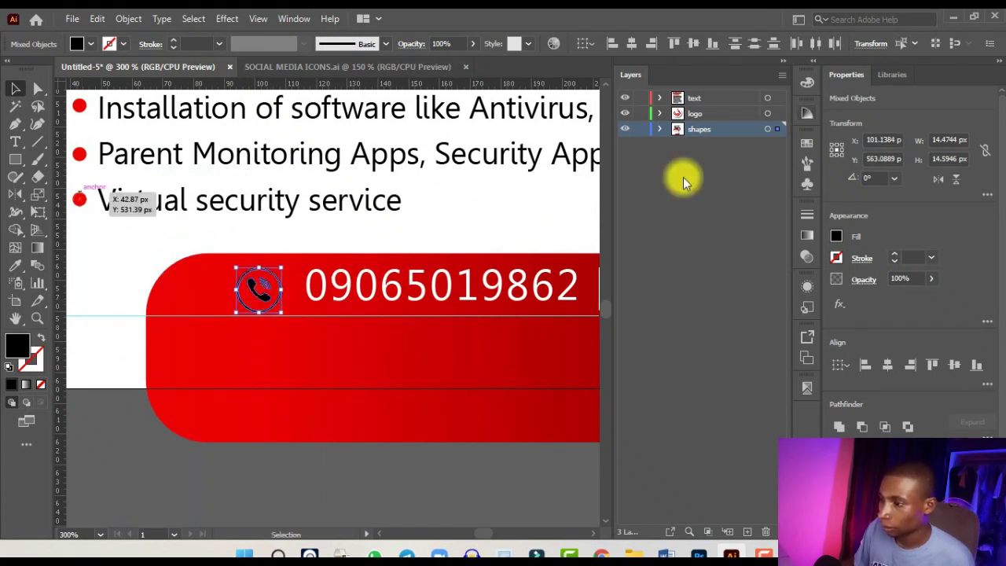
Fill the phone icon on the red banner with the white swatch.
click(807, 143)
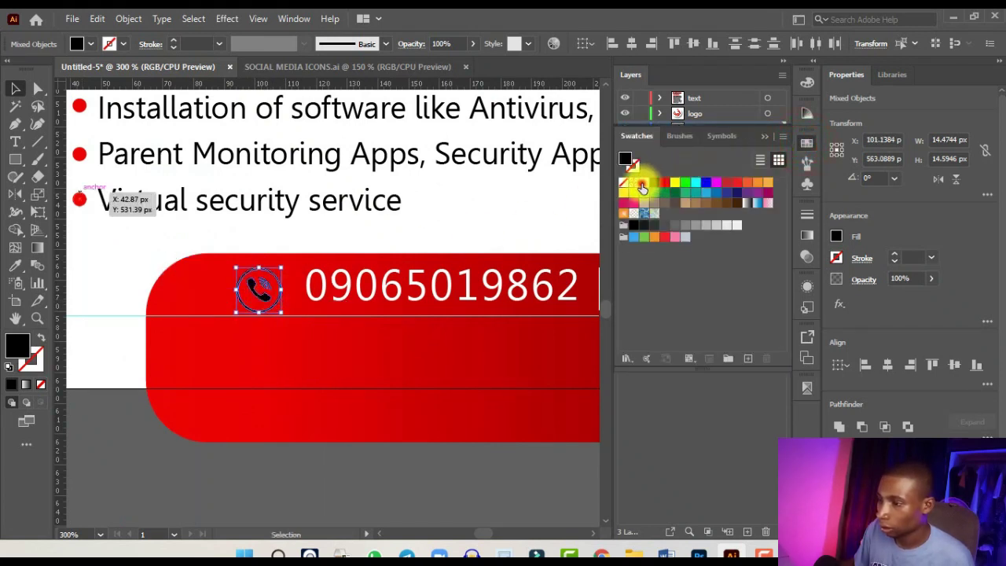
click(644, 183)
click(765, 138)
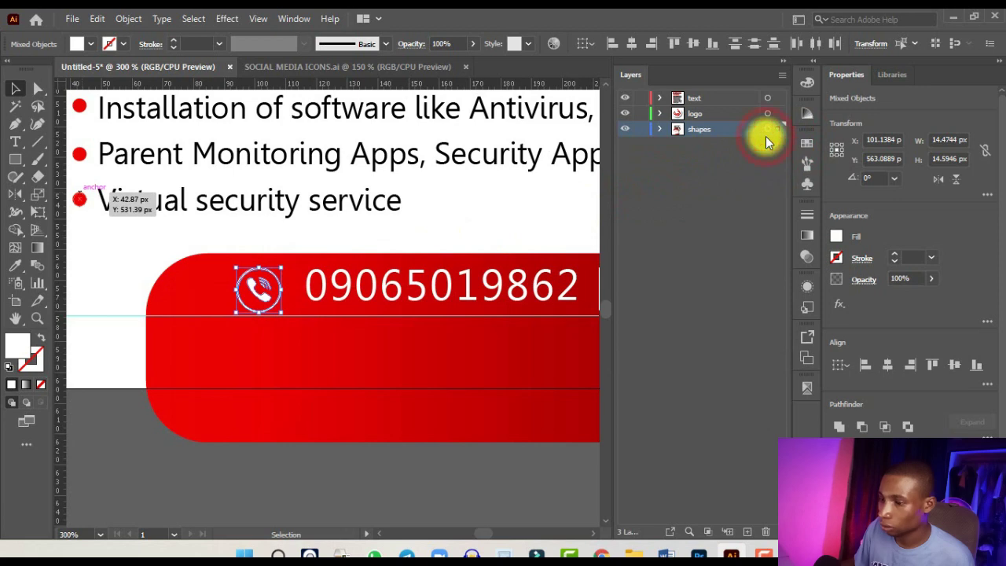
key(ctrl+minus)
key(ctrl+minus)
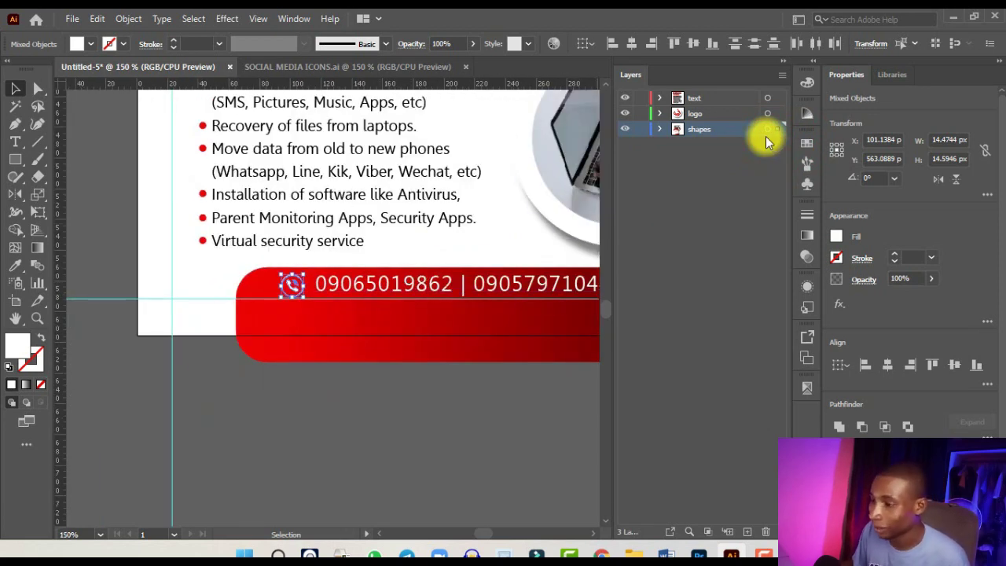
Raise the phone number line to the top of the shapes layer's stack and move it into the text layer.
click(462, 296)
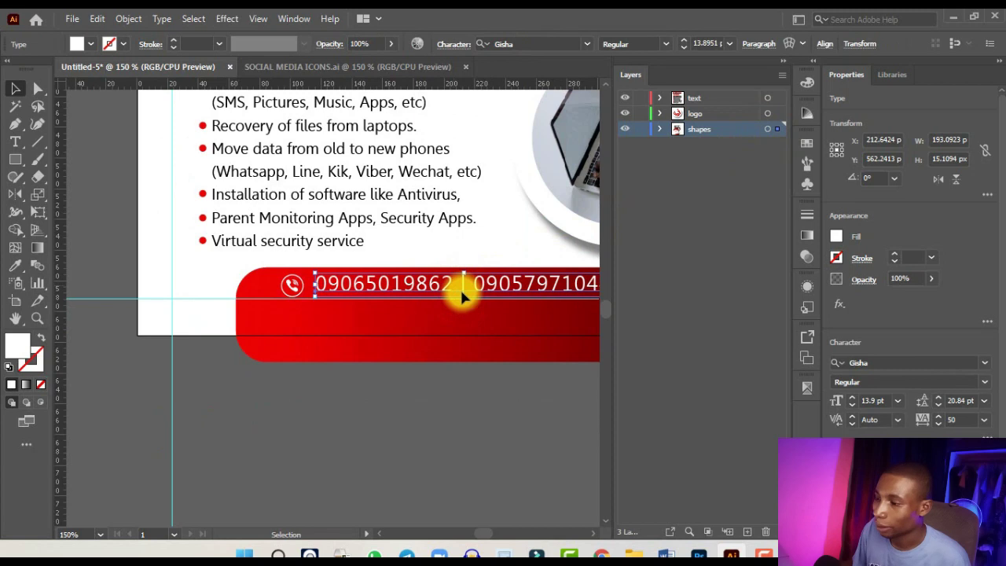
click(659, 128)
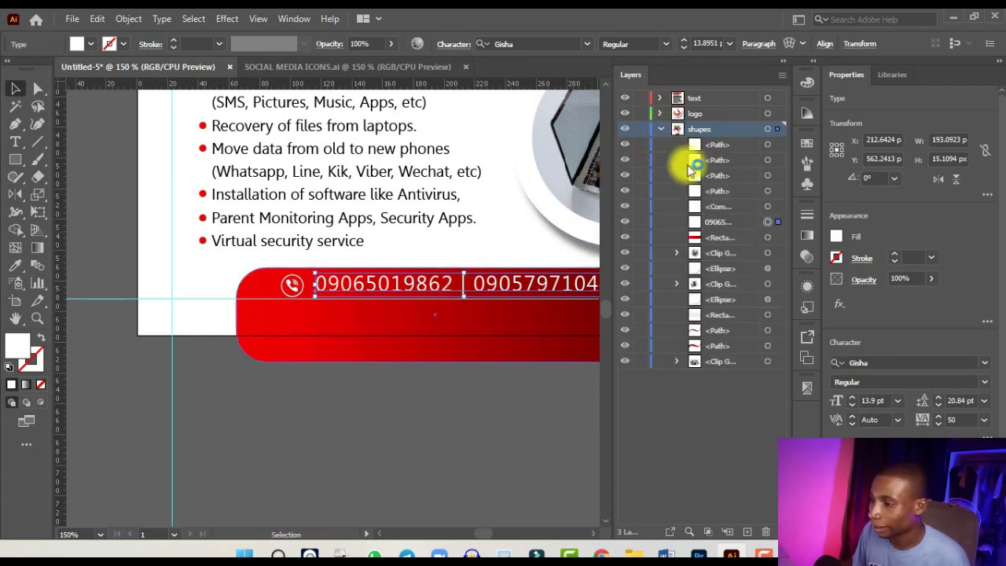
click(729, 222)
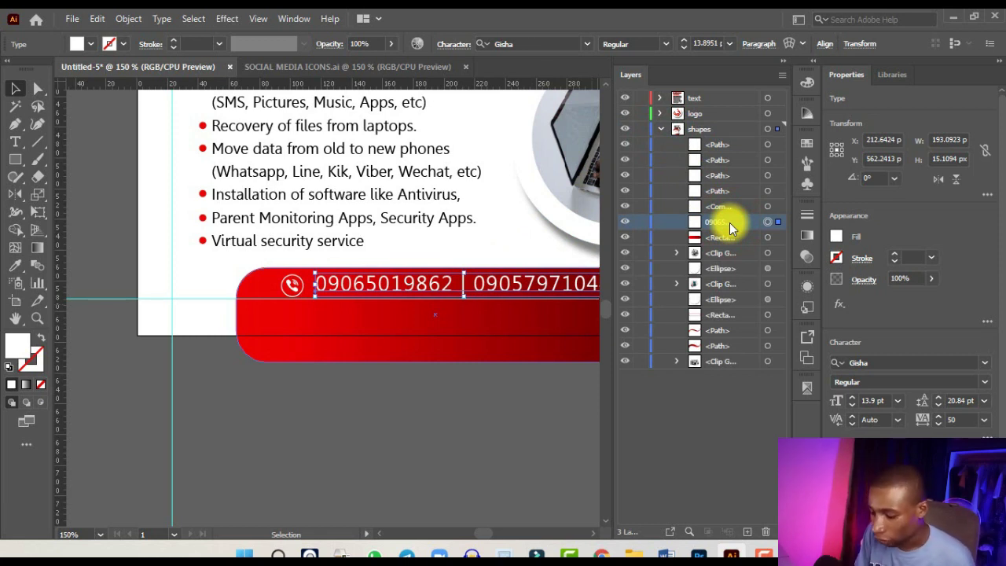
key(ctrl+bracketright)
key(ctrl+bracketright)
key(ctrl+bracketright)
key(ctrl+bracketright)
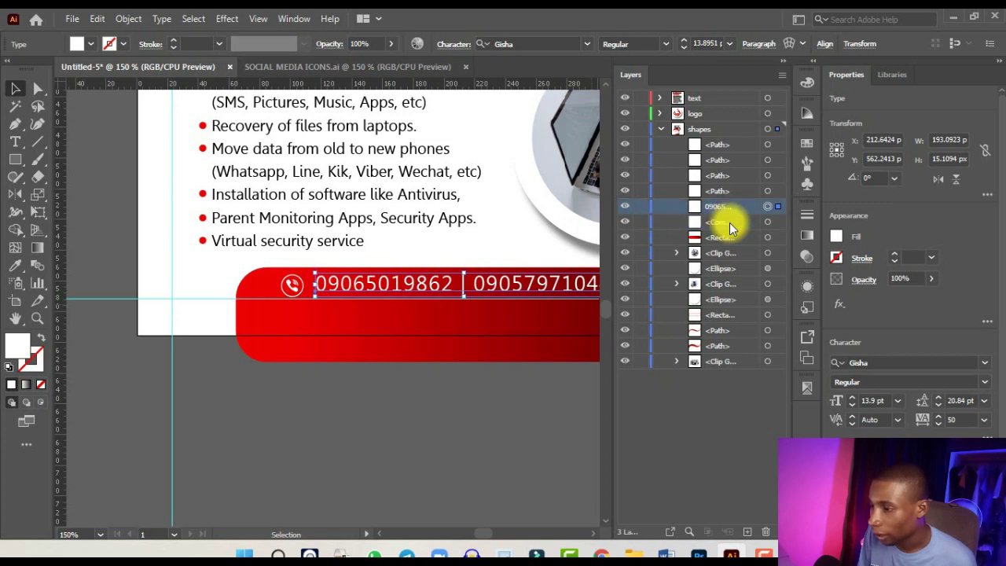
key(ctrl+bracketright)
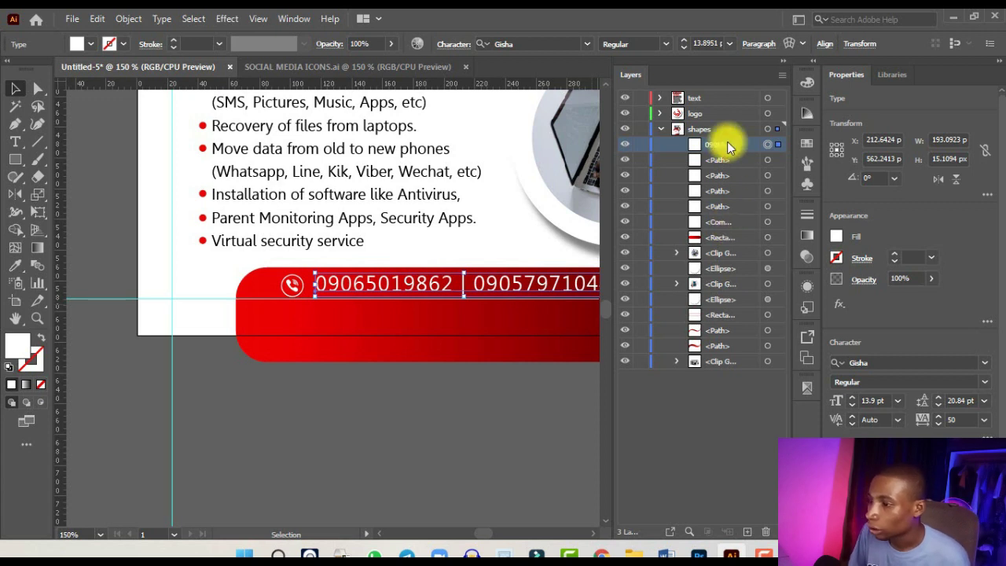
drag(727, 143, 727, 98)
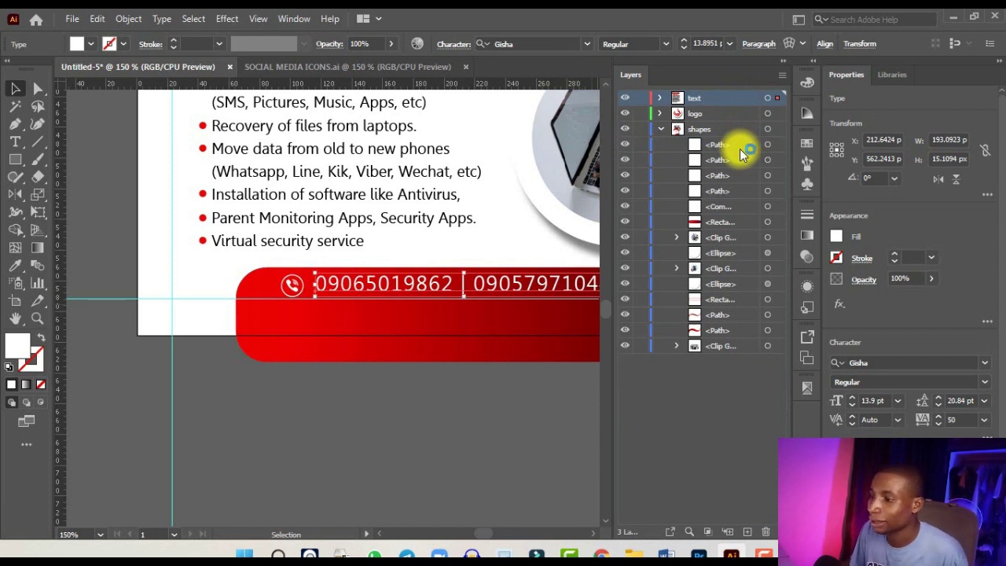
click(662, 98)
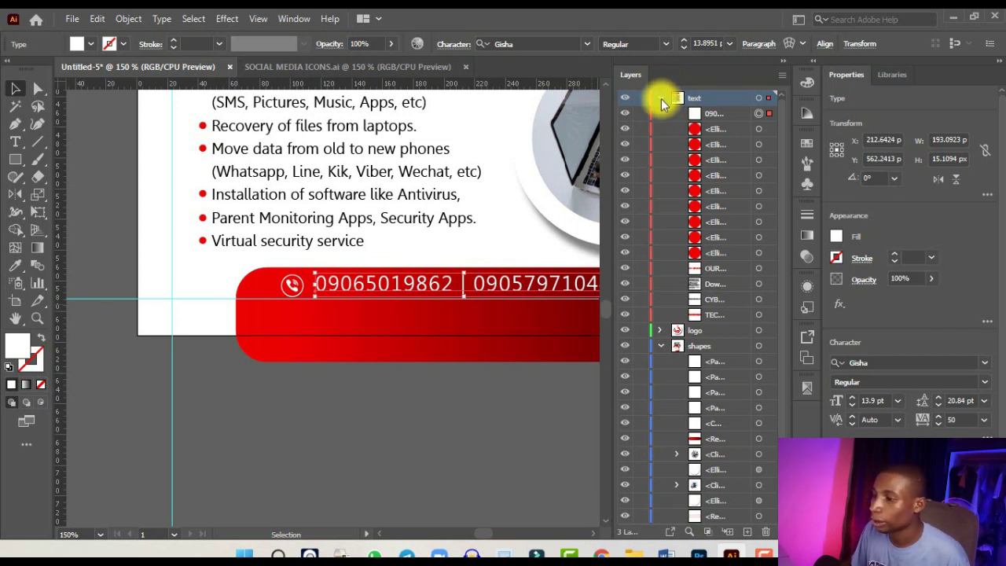
click(661, 98)
click(660, 129)
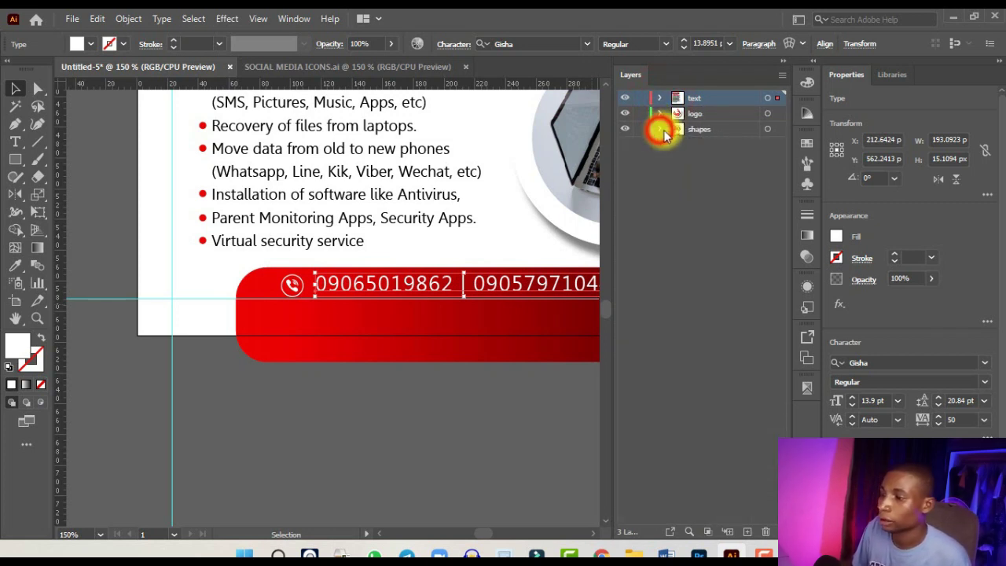
Toggle the text layer's visibility to examine which flyer elements belong to it.
click(689, 134)
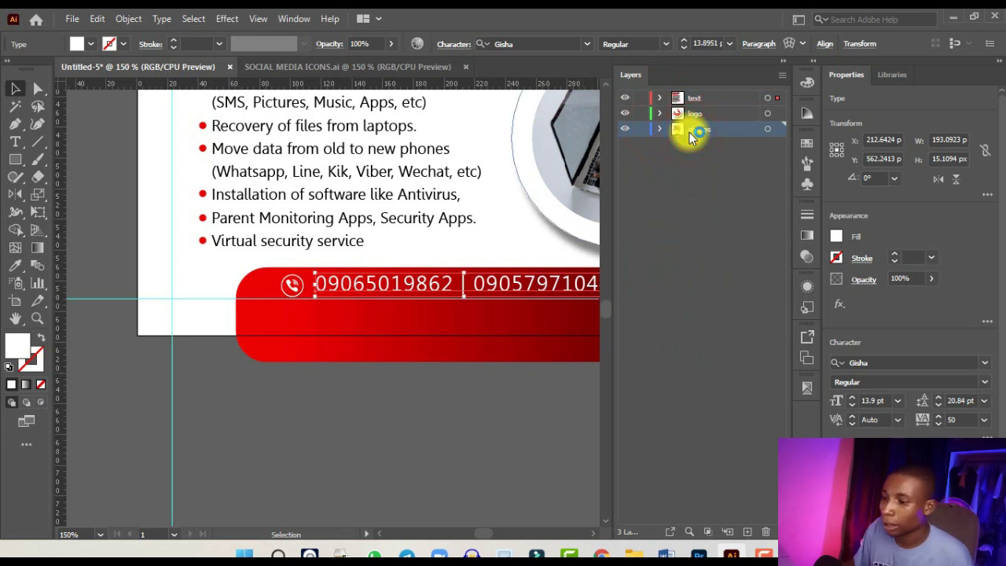
click(298, 286)
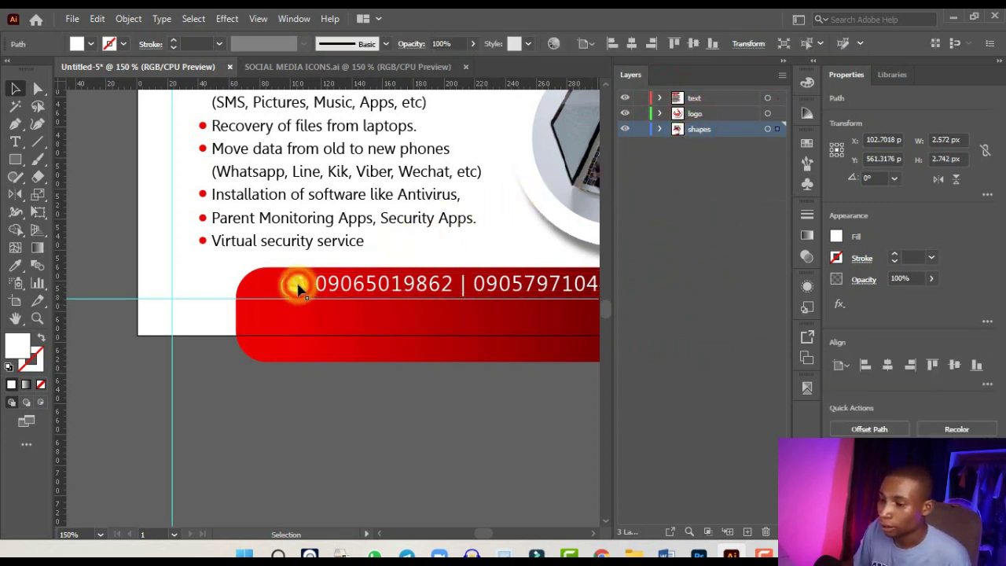
click(716, 209)
click(626, 98)
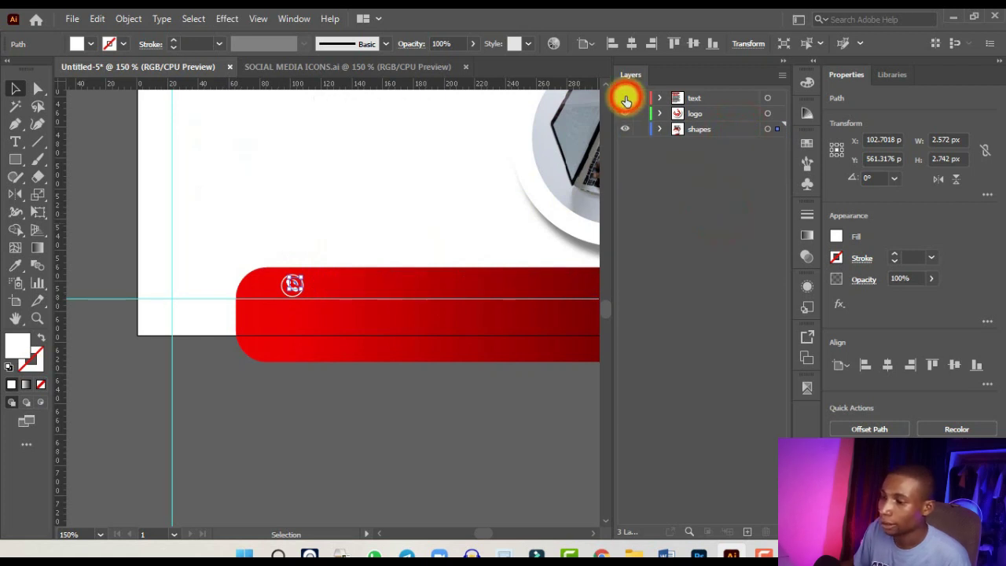
click(625, 98)
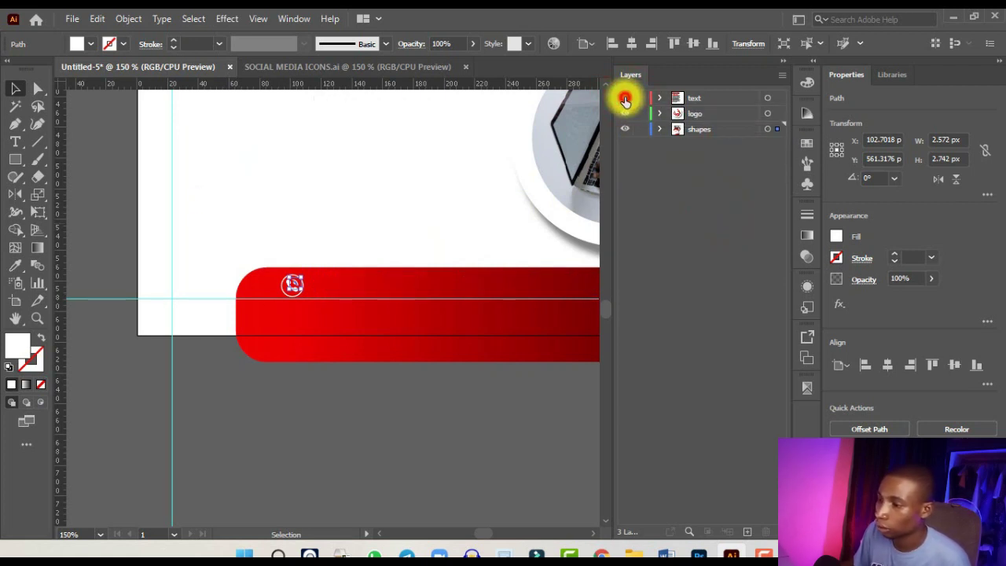
click(625, 98)
key(ctrl+minus)
key(ctrl+minus)
key(ctrl+minus)
key(ctrl+minus)
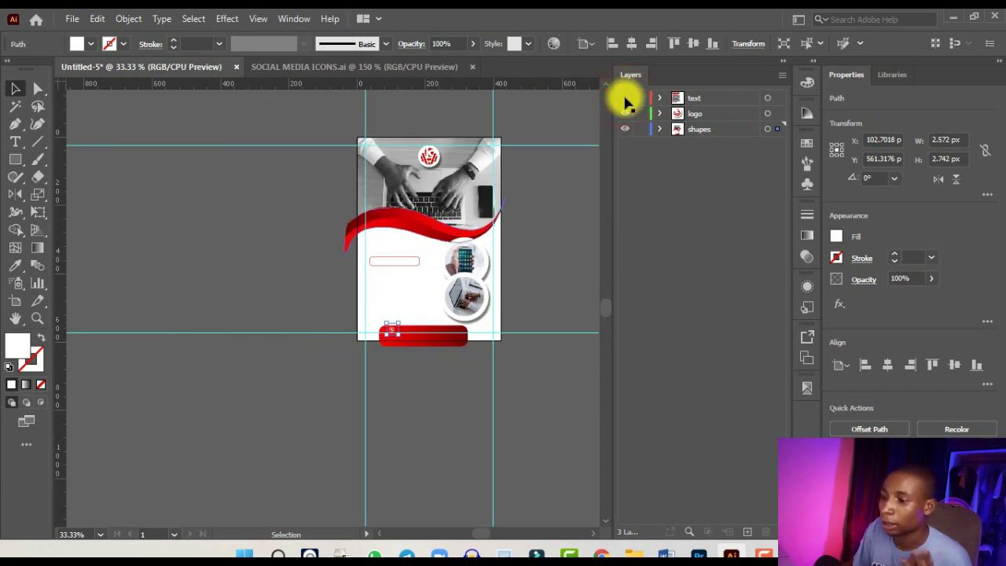
key(ctrl+plus)
click(624, 99)
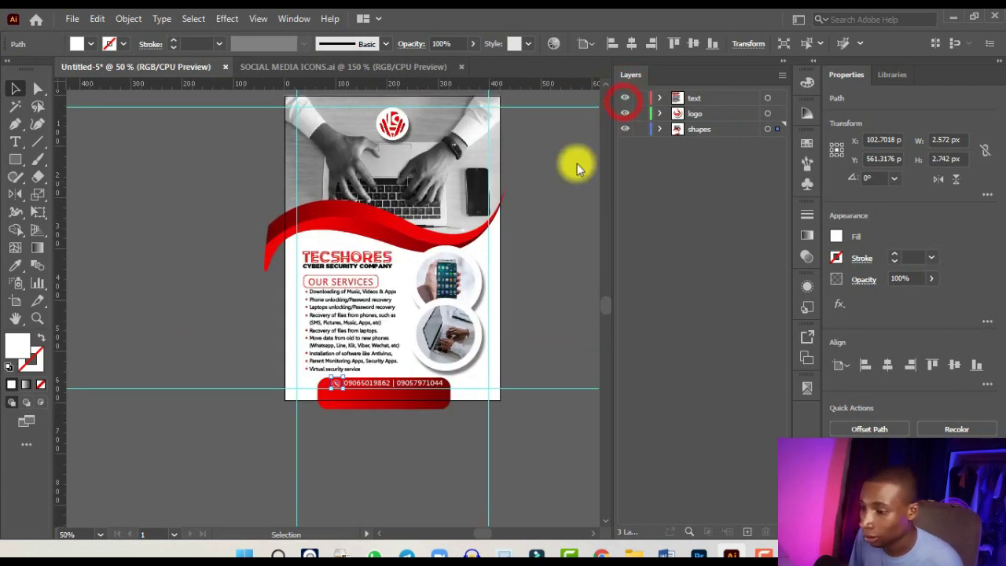
Move the red banner and the phone number line down together, placing their centre at about Y 591 px.
click(361, 445)
key(ctrl+plus)
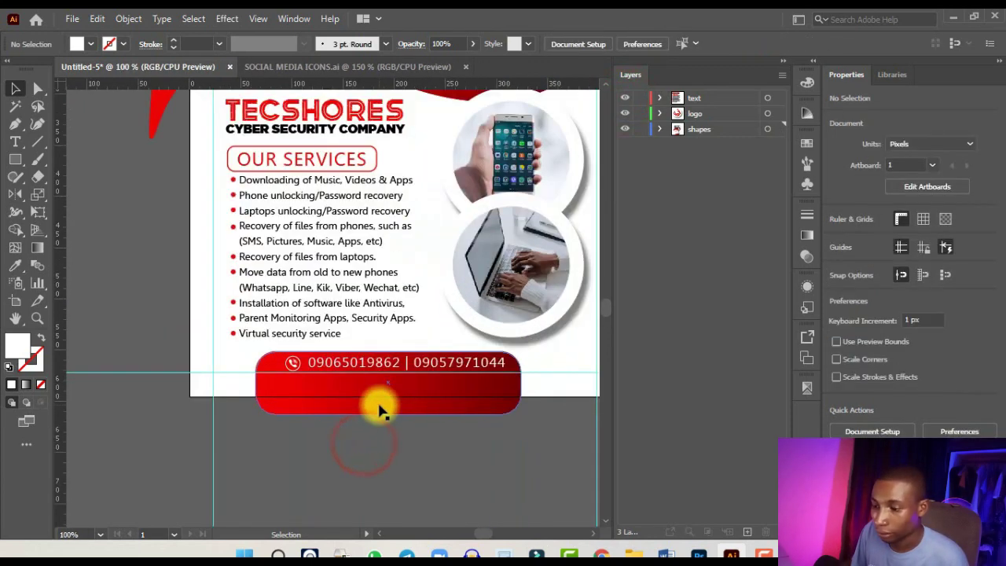
click(337, 442)
click(419, 366)
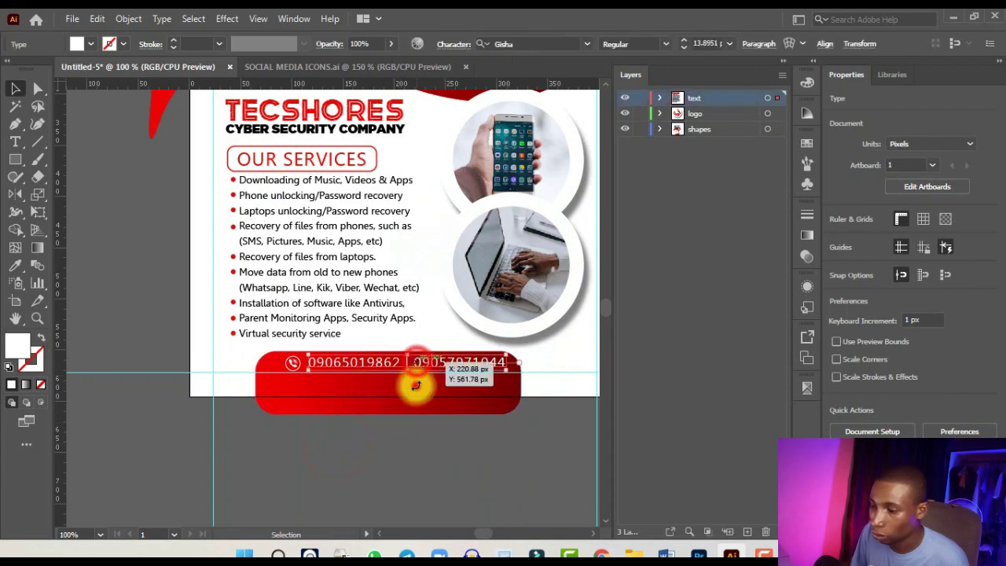
shift+click(351, 386)
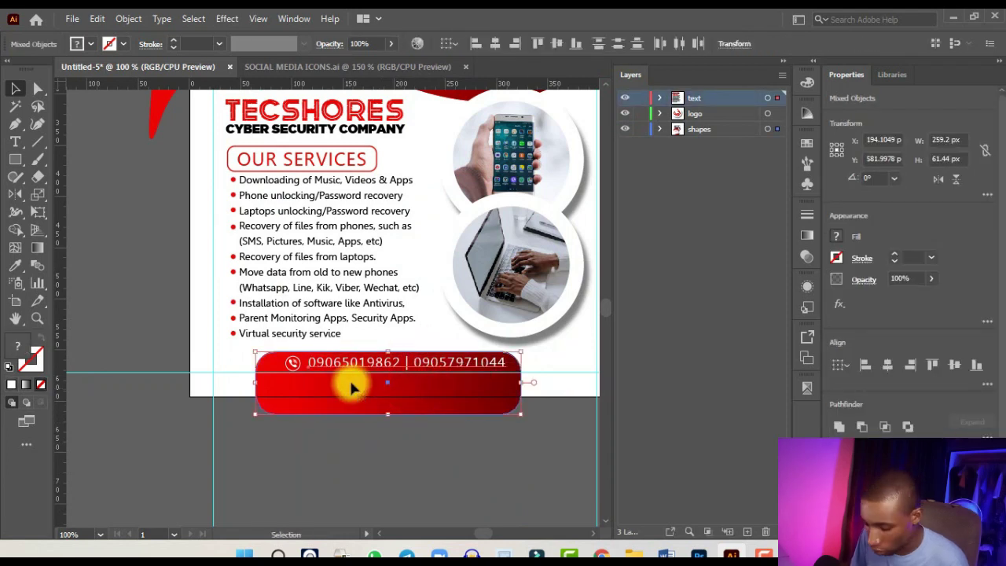
key(Down)
key(Down)
key(Down)
key(Down)
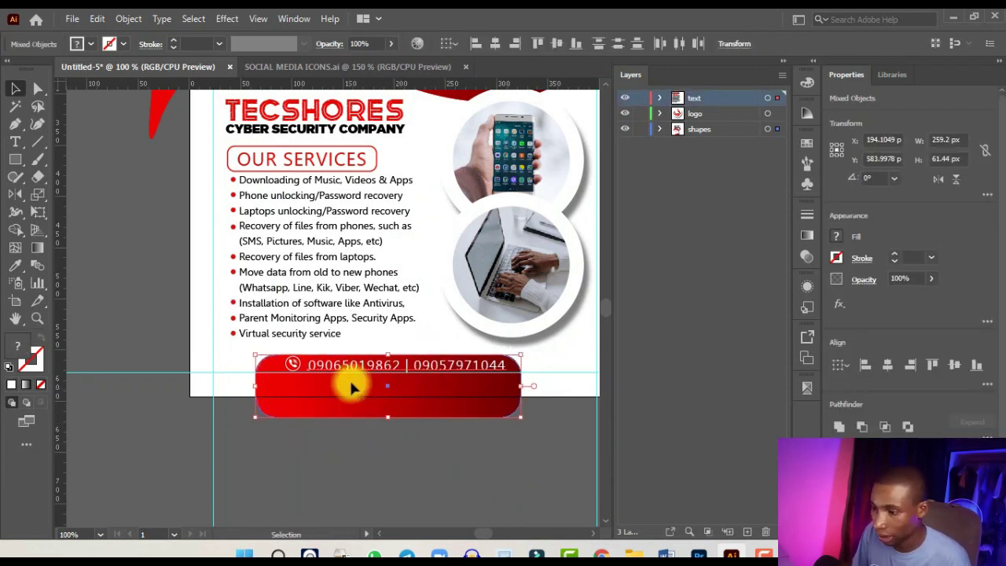
key(shift+Down)
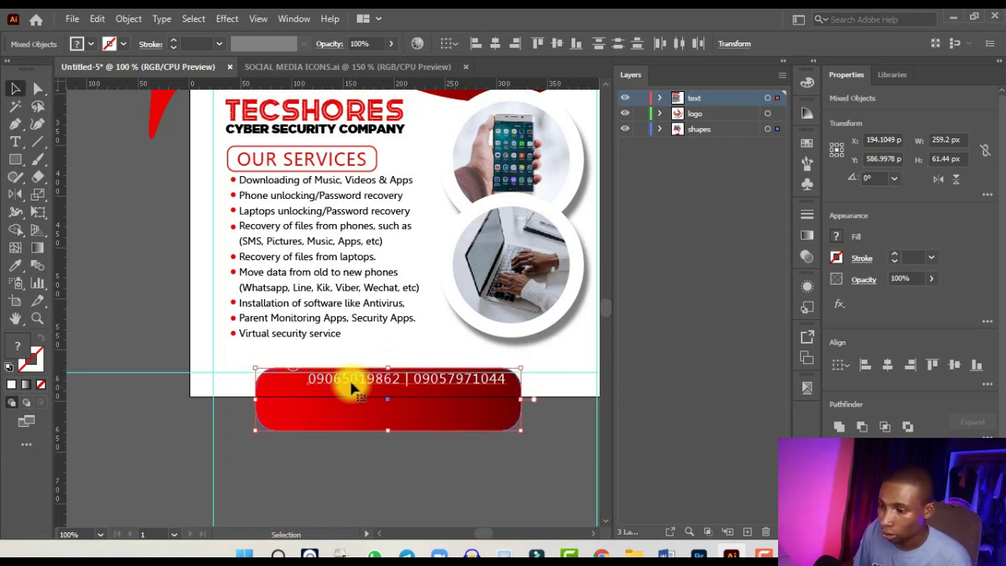
key(Up)
key(Up)
key(Up)
key(Up)
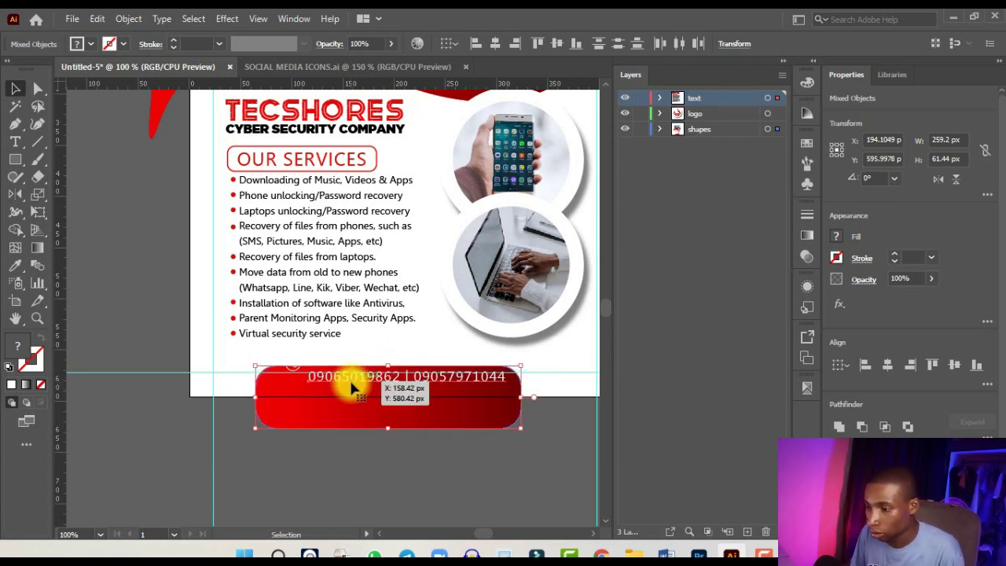
key(Up)
key(Up)
key(ctrl+minus)
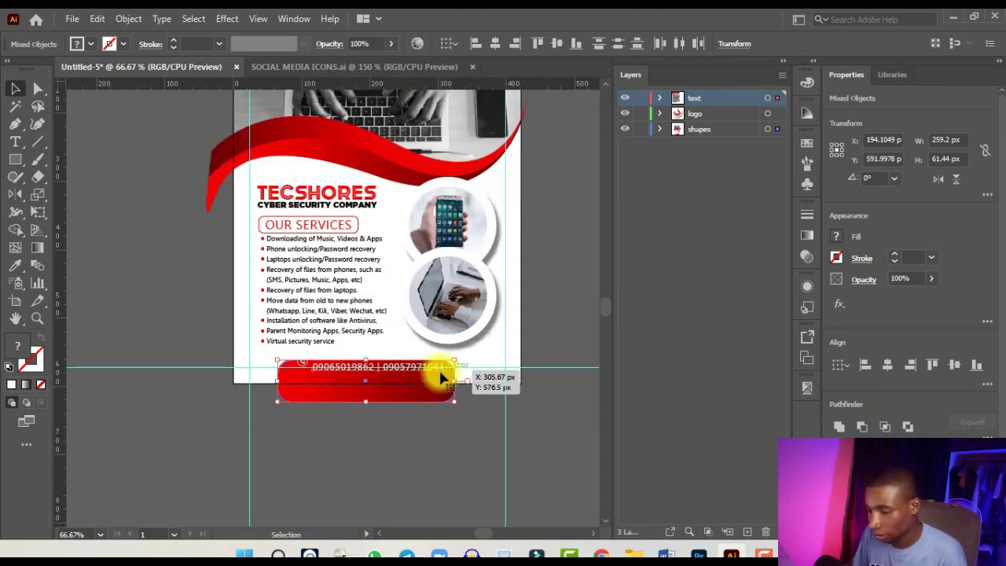
Group the parts of the phone icon and lower it to about Y 570.4 px, beside the first phone number on the banner.
scroll(328, 322, up, 3)
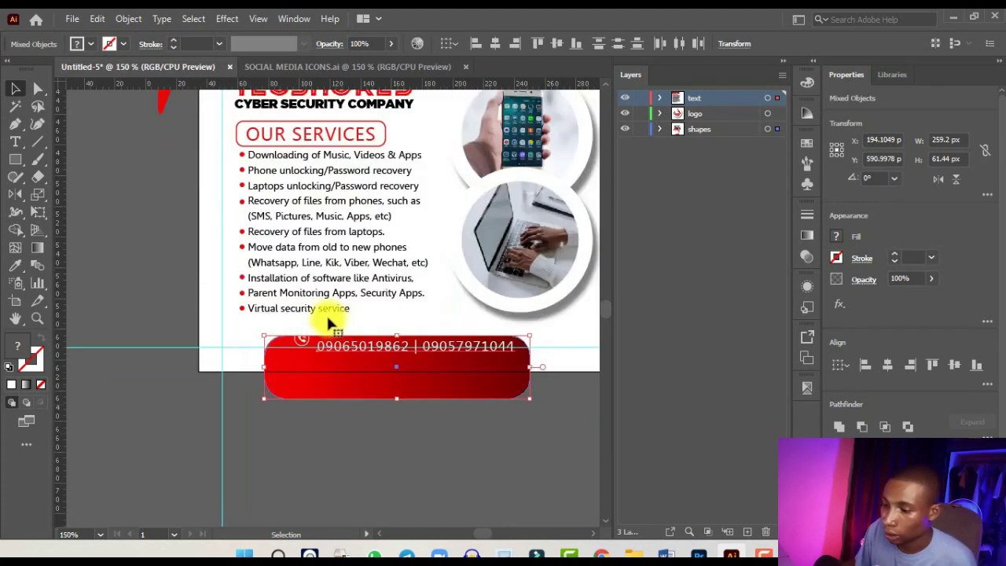
click(298, 307)
scroll(299, 305, up, 2)
scroll(299, 305, up, 1)
click(301, 308)
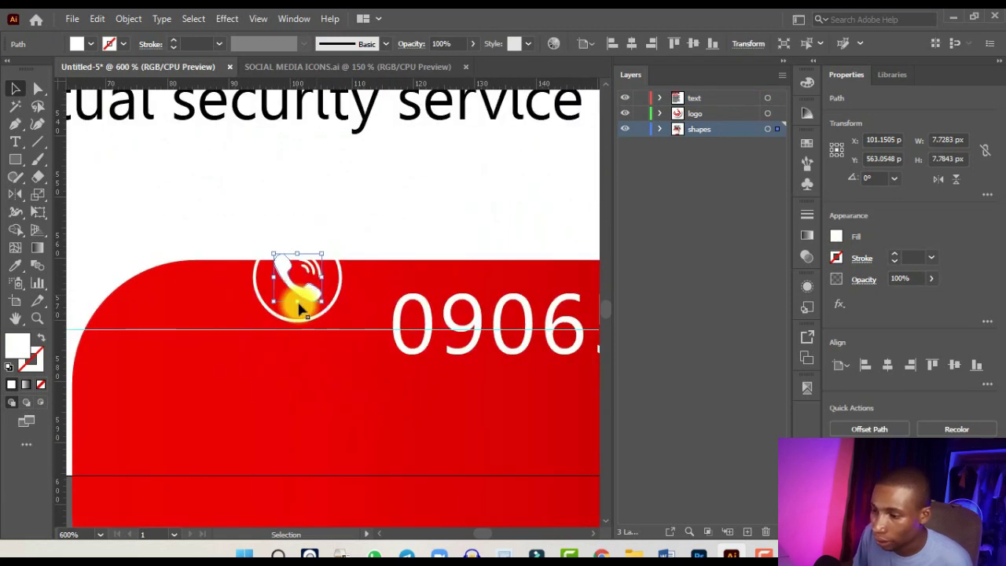
scroll(298, 308, up, 2)
click(338, 283)
scroll(359, 264, down, 2)
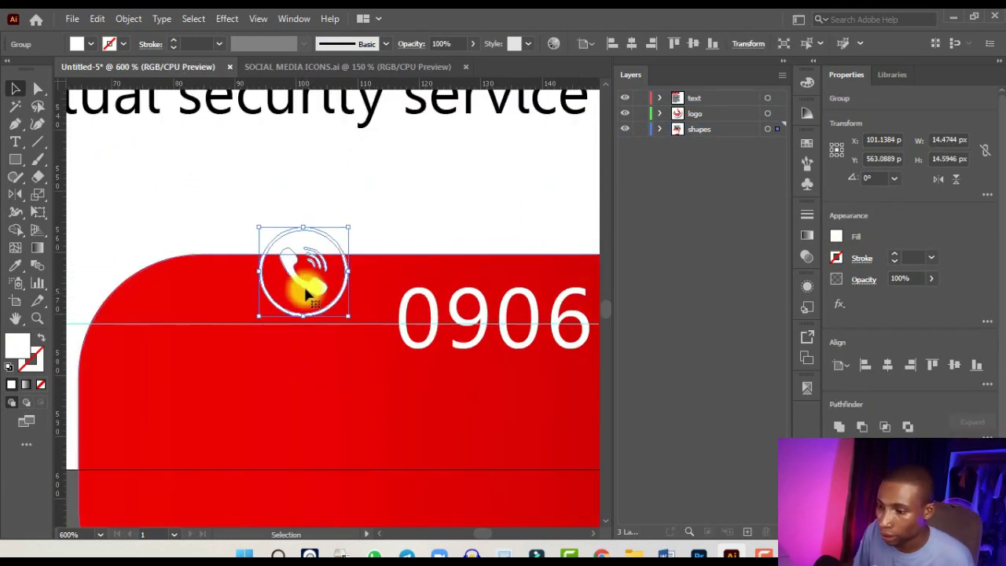
drag(305, 289, 314, 329)
scroll(317, 331, down, 3)
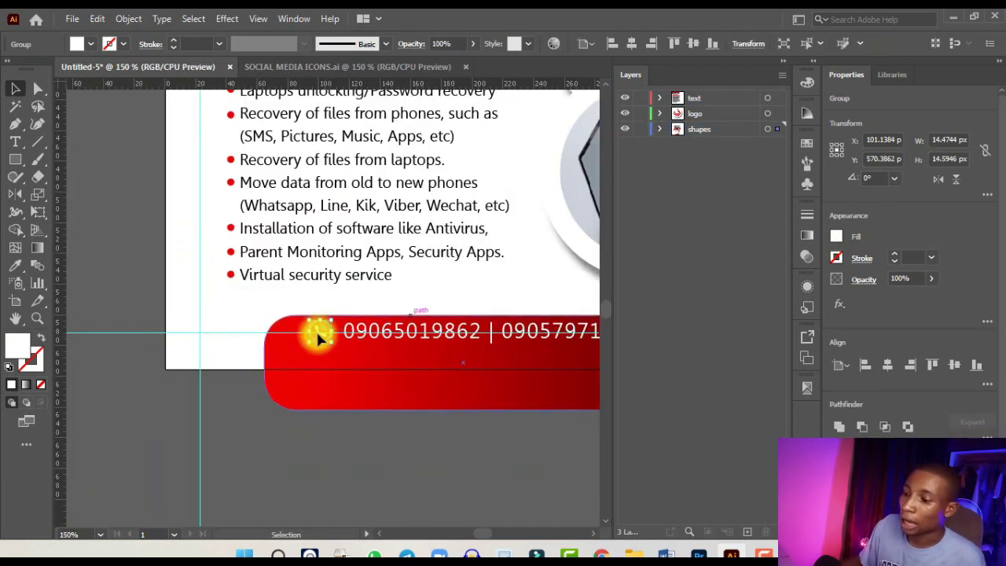
Group the banner, phone number line and phone icon, and centre the group horizontally on the artboard.
scroll(448, 333, down, 3)
scroll(460, 343, up, 3)
click(450, 346)
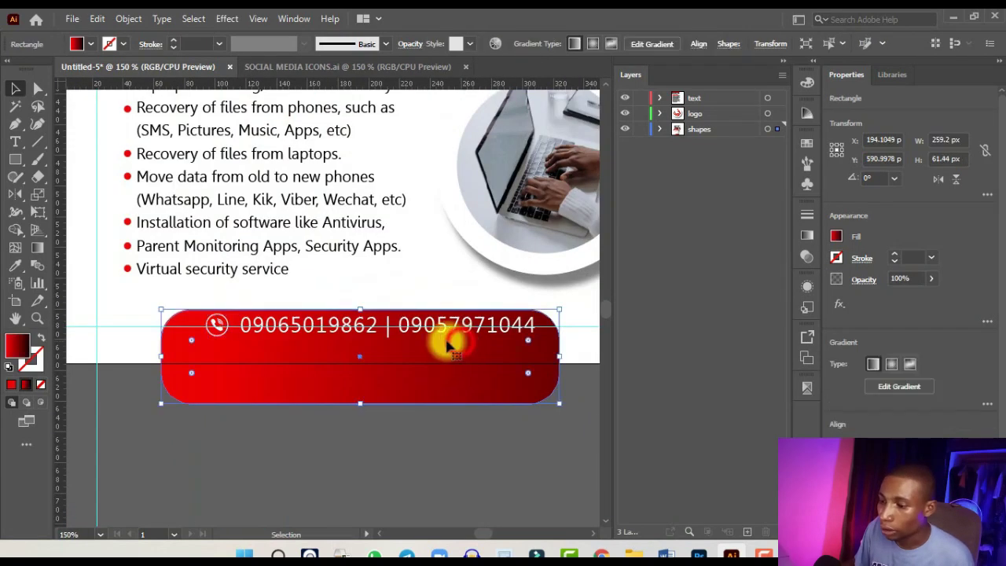
shift+click(269, 334)
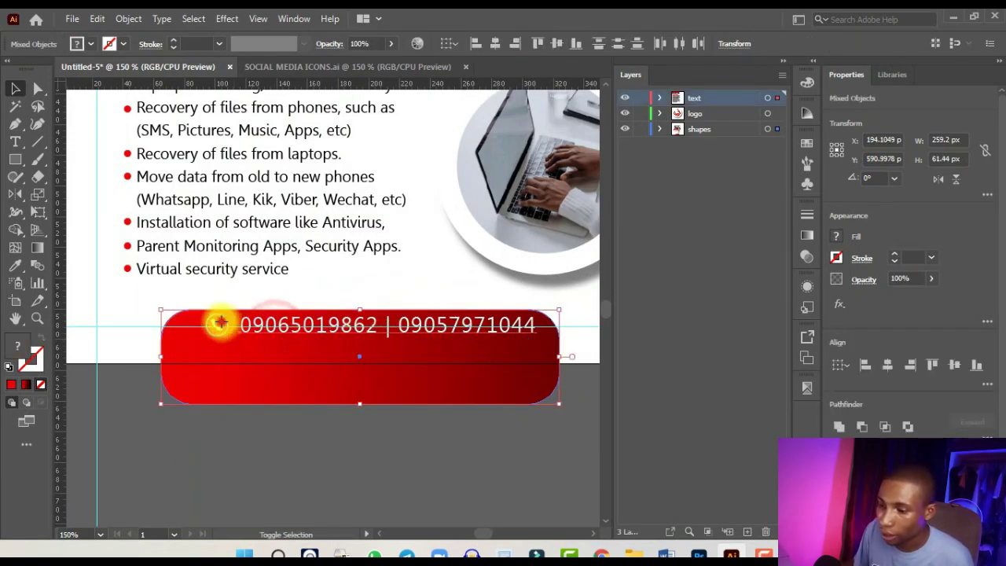
key(ctrl+g)
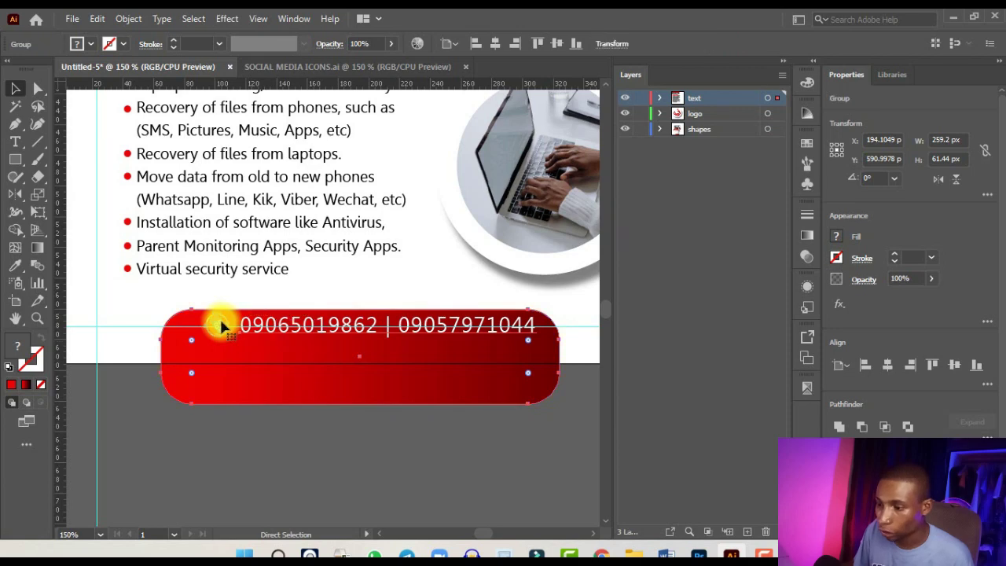
click(885, 367)
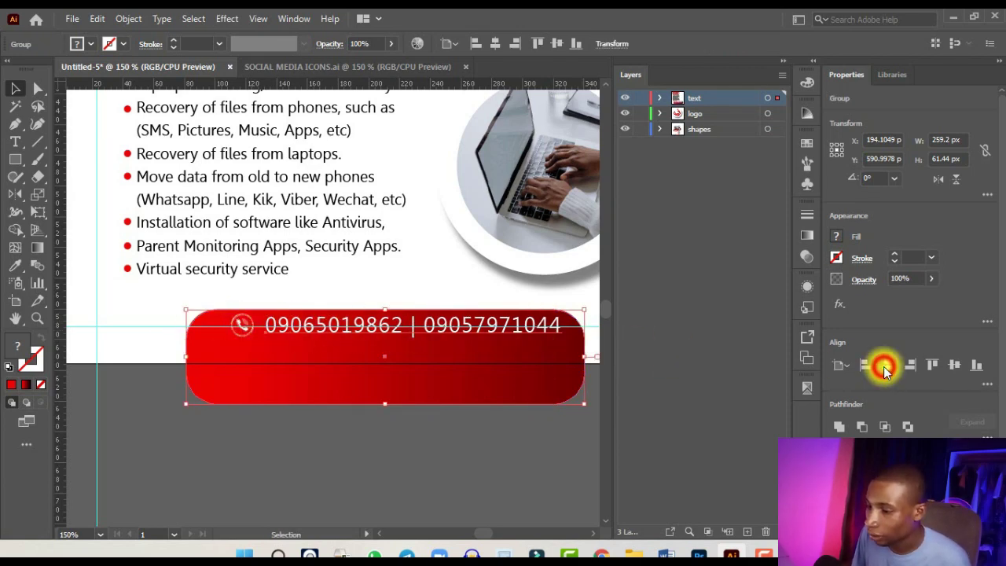
Examine the whole flyer layout and the contact banner's placement at several magnifications.
key(ctrl+minus)
key(ctrl+minus)
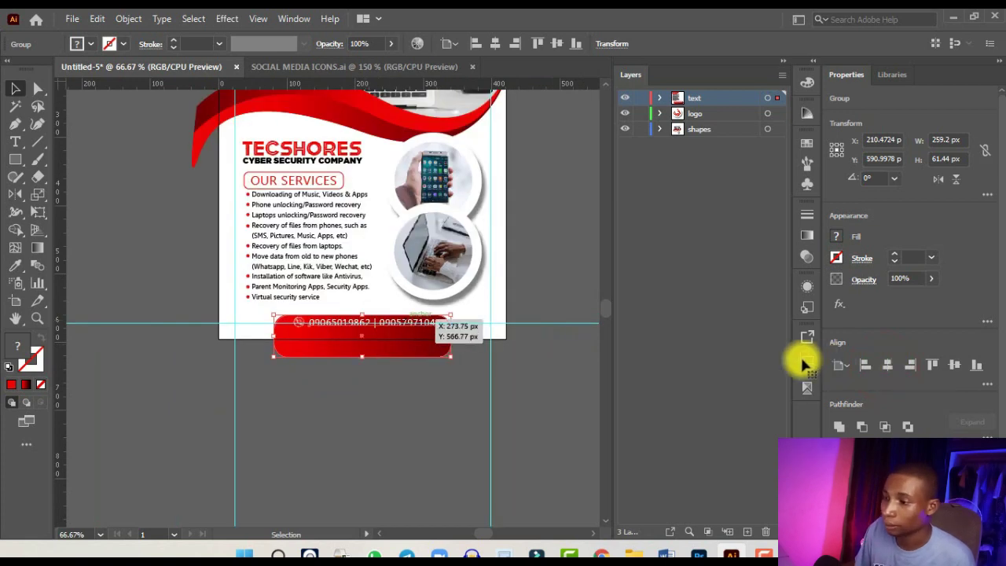
scroll(431, 333, down, 1)
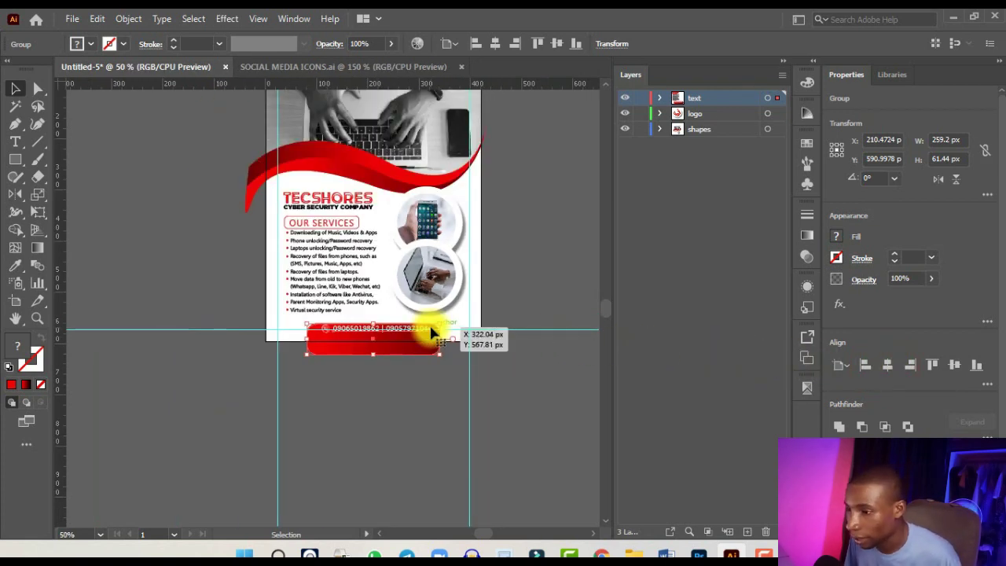
scroll(431, 333, down, 1)
scroll(427, 332, up, 1)
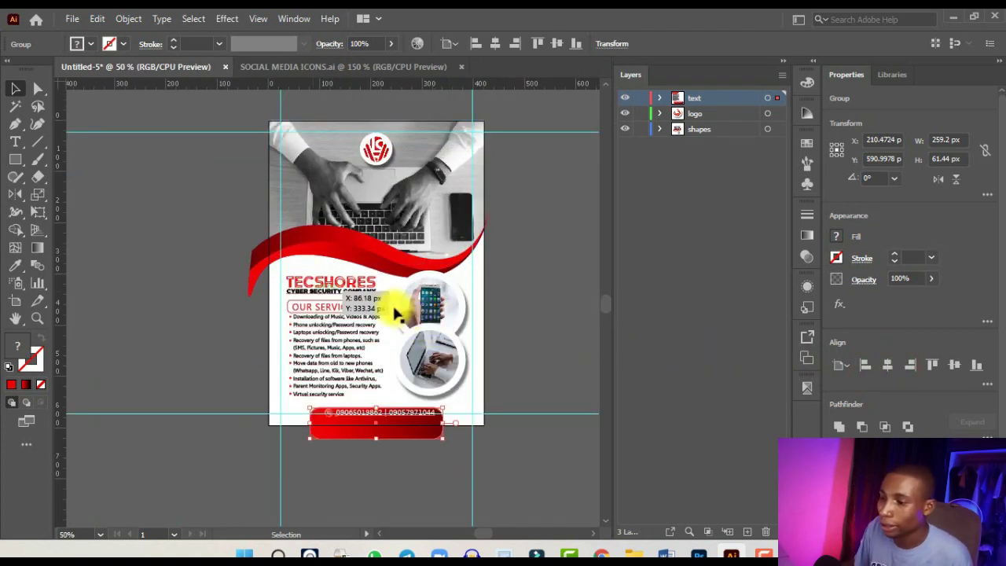
scroll(395, 314, down, 1)
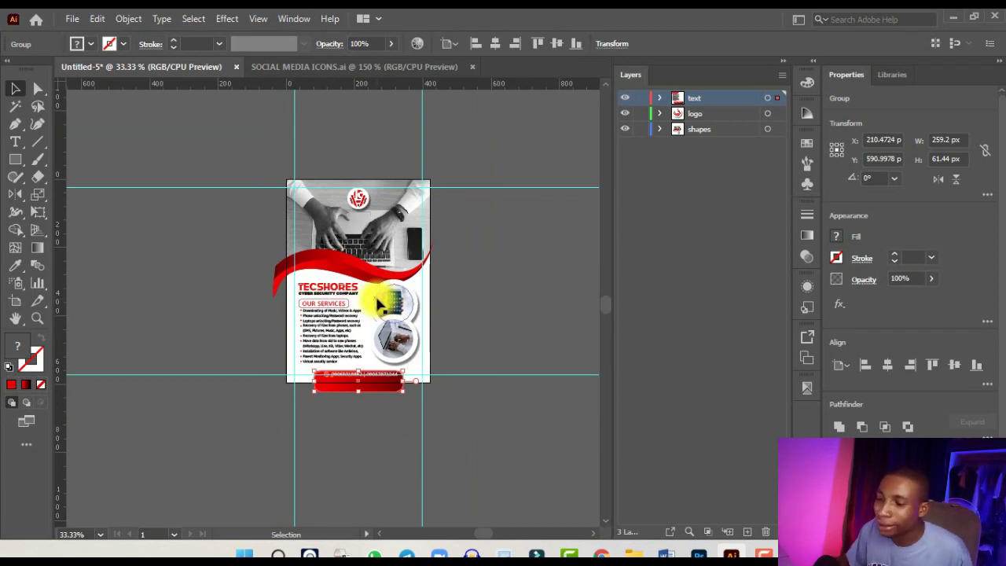
scroll(375, 294, up, 2)
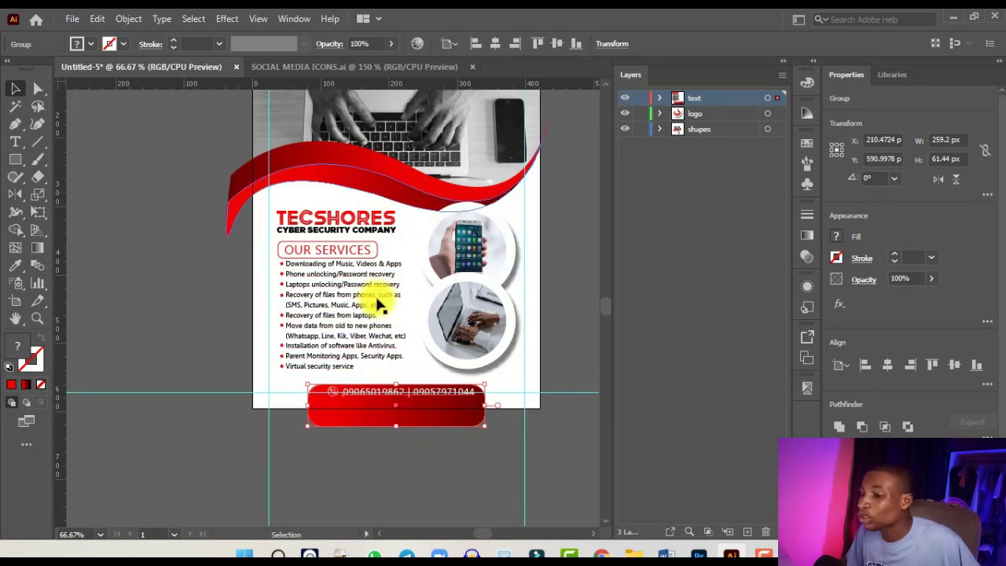
scroll(381, 303, down, 2)
key(ctrl+minus)
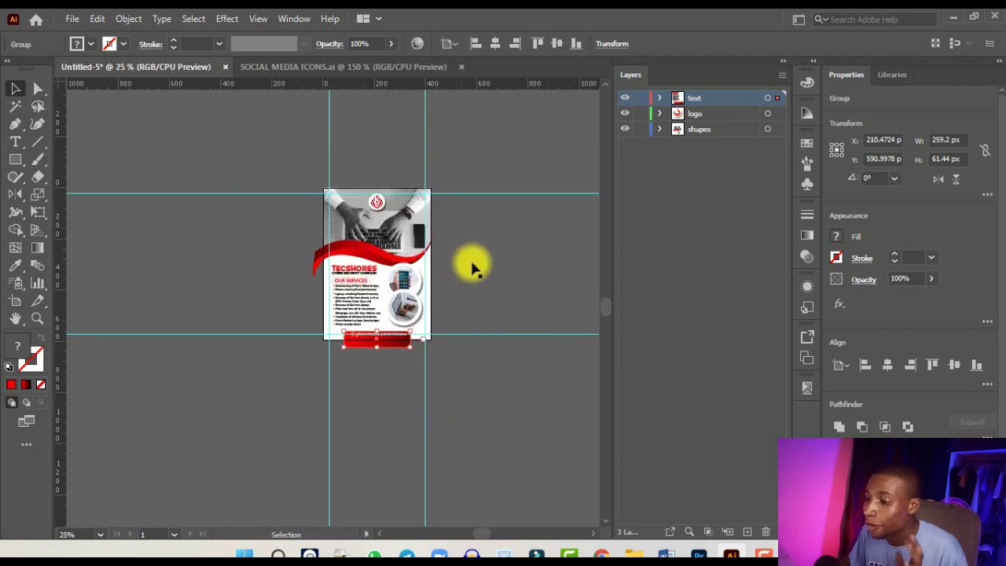
Remove all the horizontal and vertical guides from the flyer document and collapse the layer list.
click(475, 263)
drag(478, 152, 506, 402)
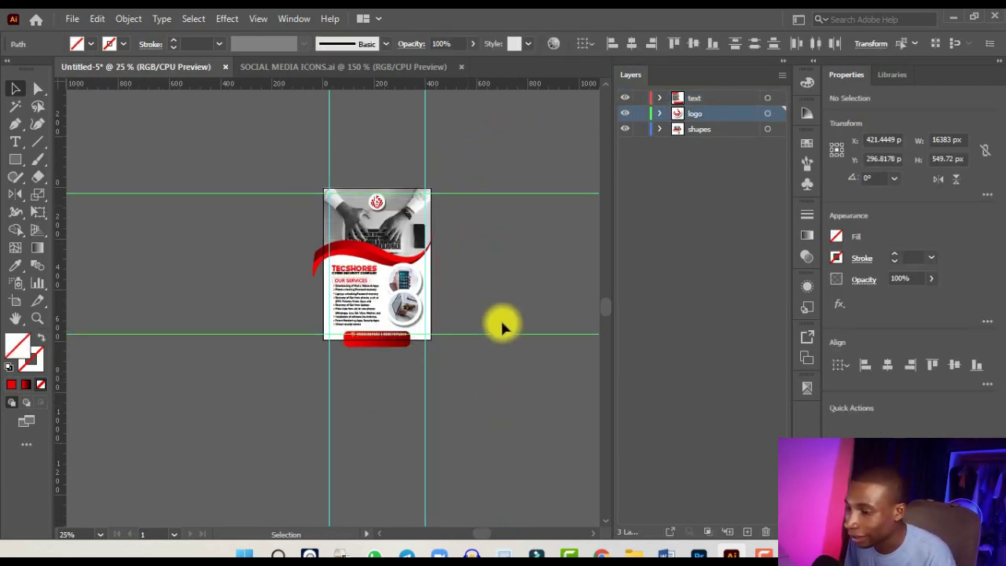
key(Delete)
key(ctrl+a)
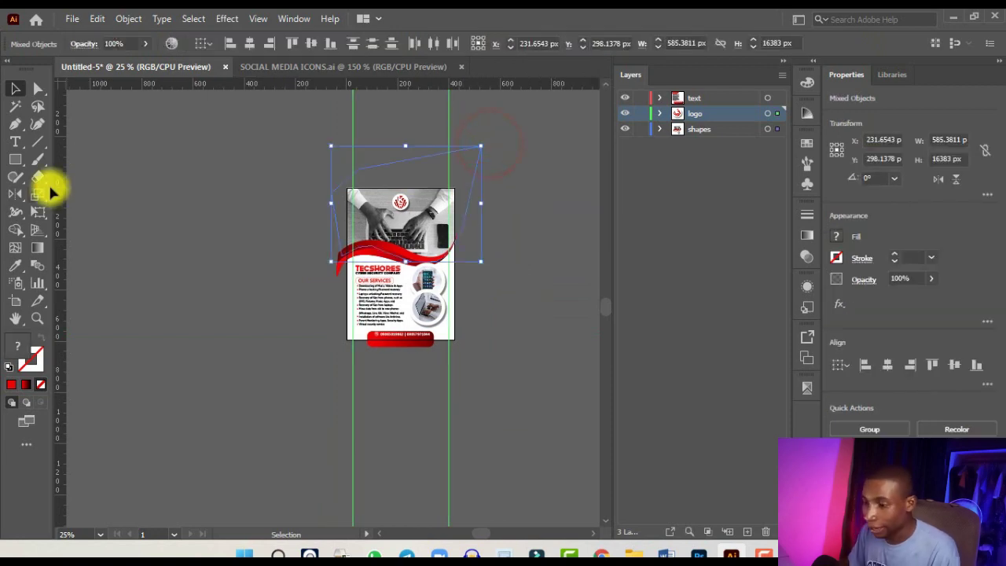
click(515, 409)
key(ctrl+0)
key(ctrl+semicolon)
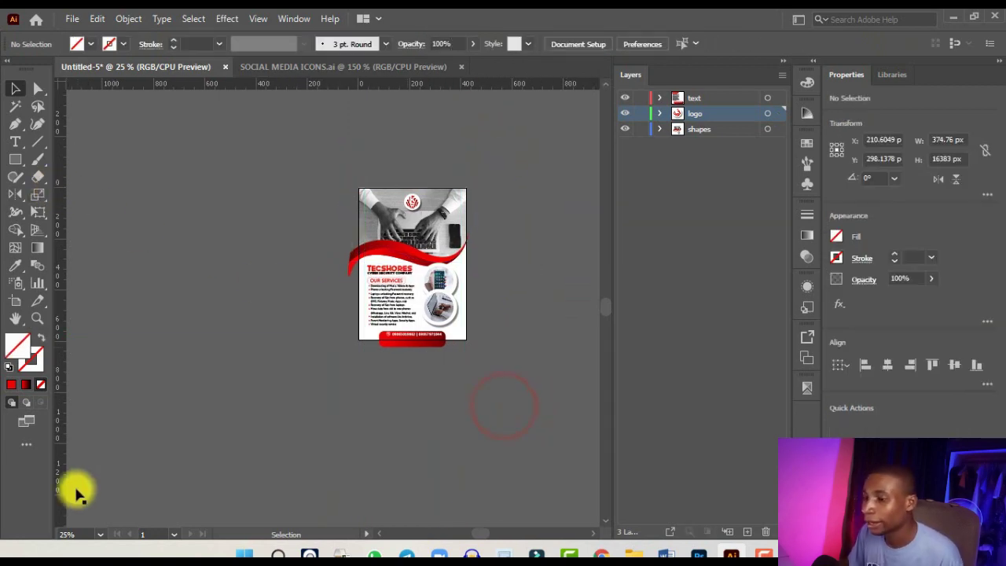
key(ctrl+plus)
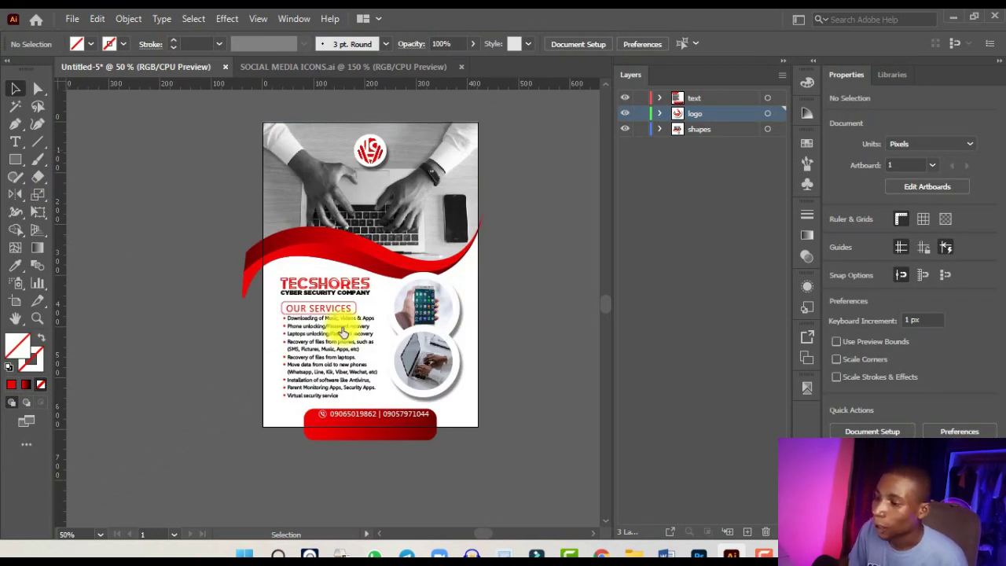
click(787, 66)
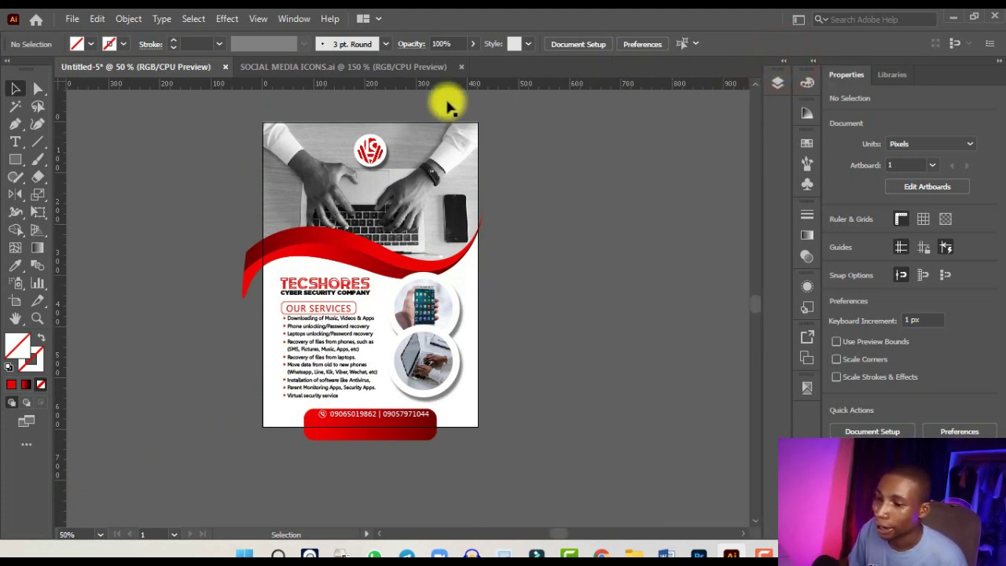
click(12, 157)
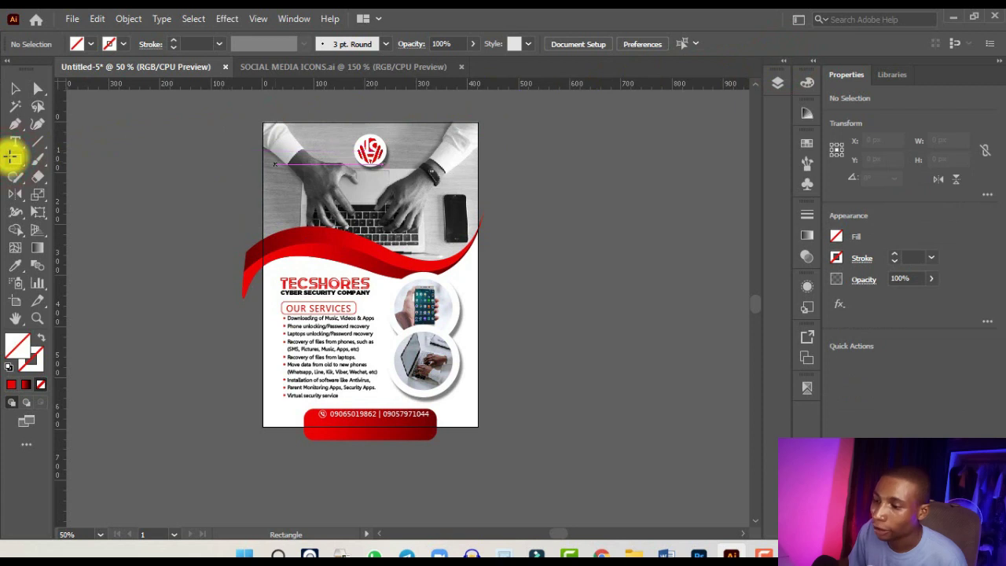
drag(273, 136, 453, 395)
click(17, 88)
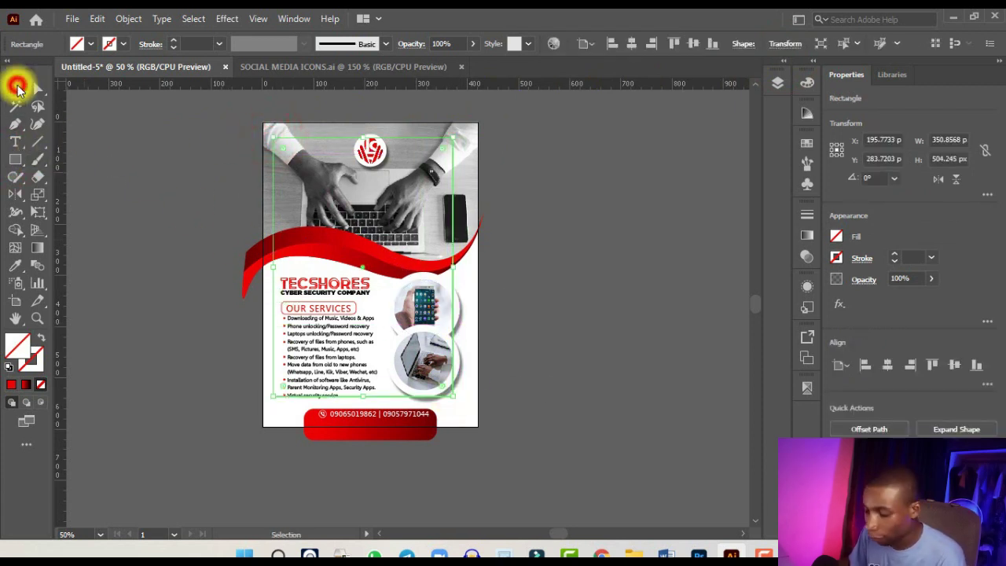
click(517, 296)
click(459, 455)
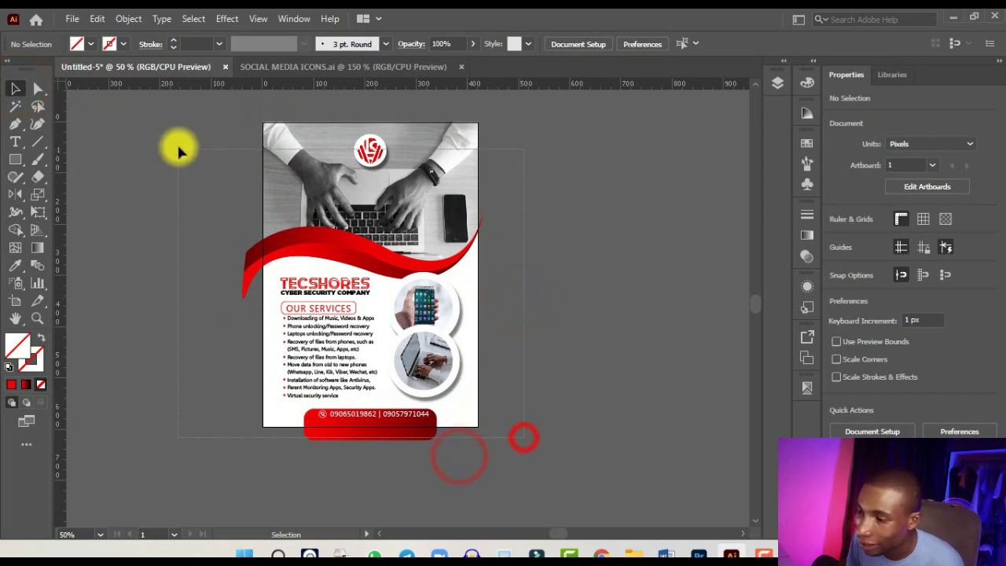
Group all the flyer artwork into one group, keeping it at its original position on the artboard.
key(ctrl+a)
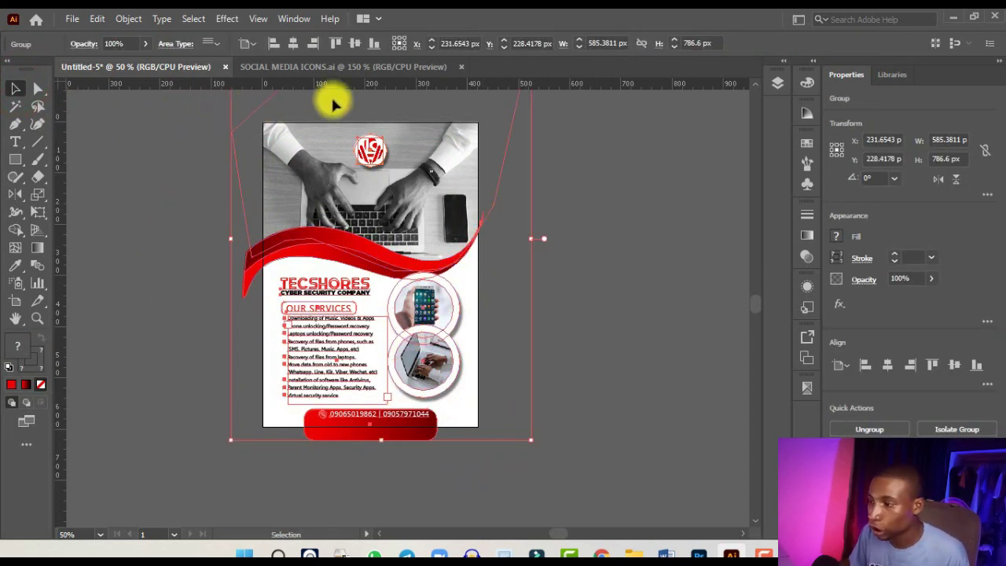
drag(421, 272, 453, 273)
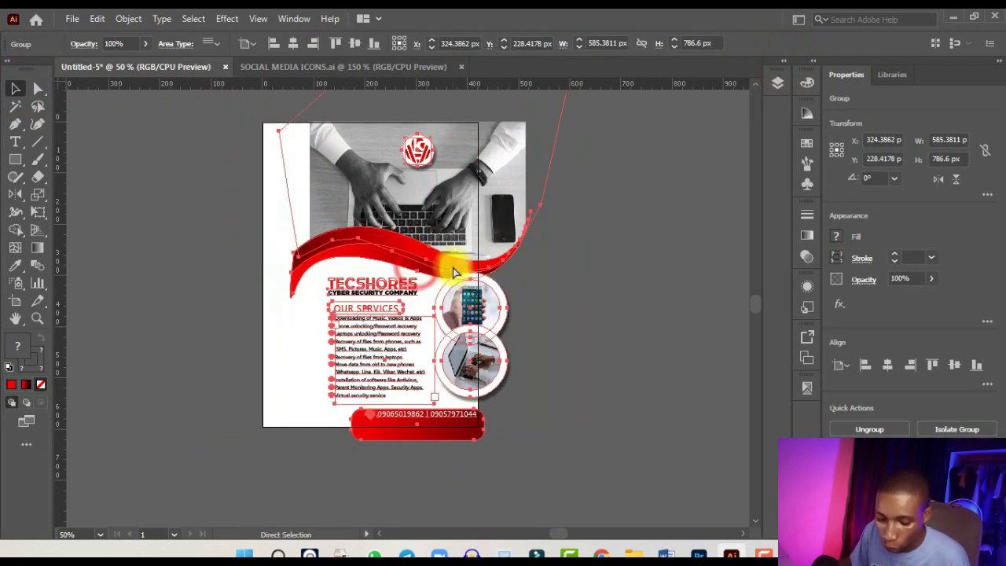
key(ctrl+z)
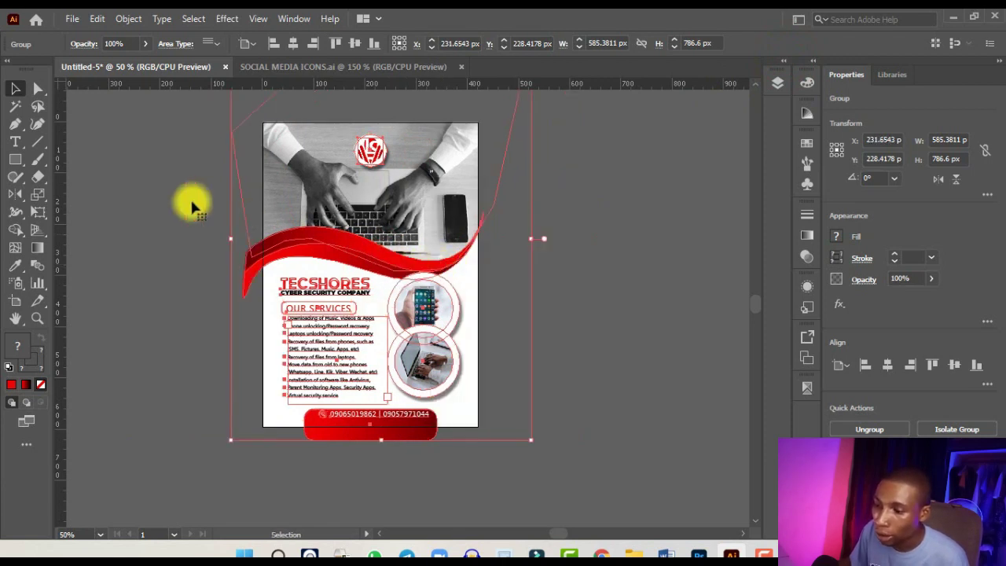
Draw a rectangle about 383 by 535 px over the flyer and fill it with solid red FF0000.
click(18, 160)
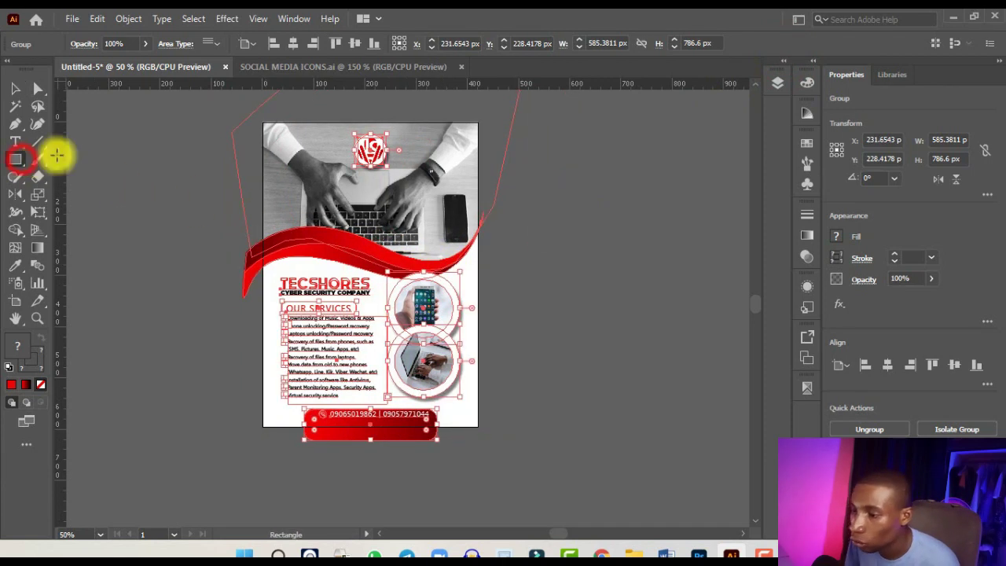
drag(270, 128, 468, 402)
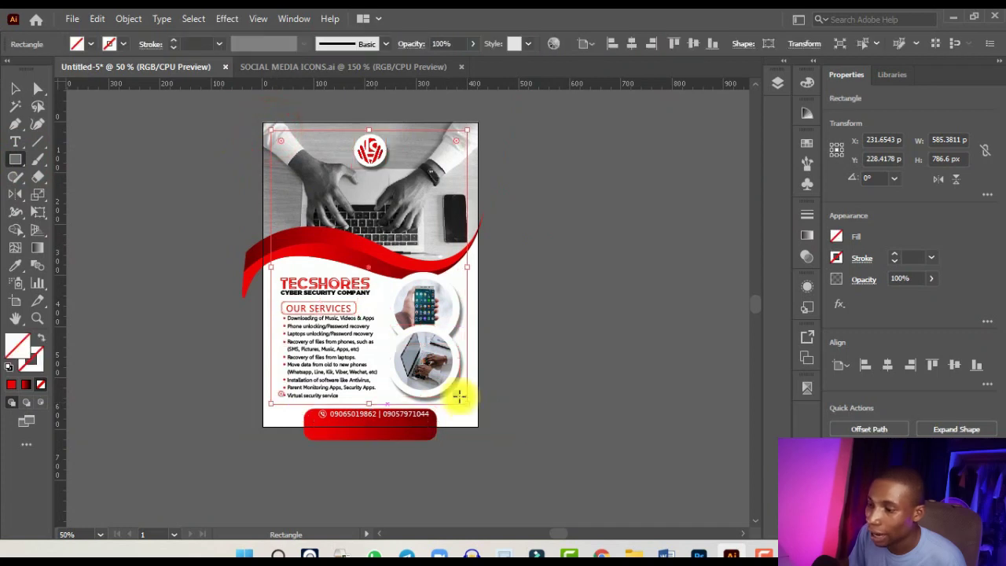
click(16, 90)
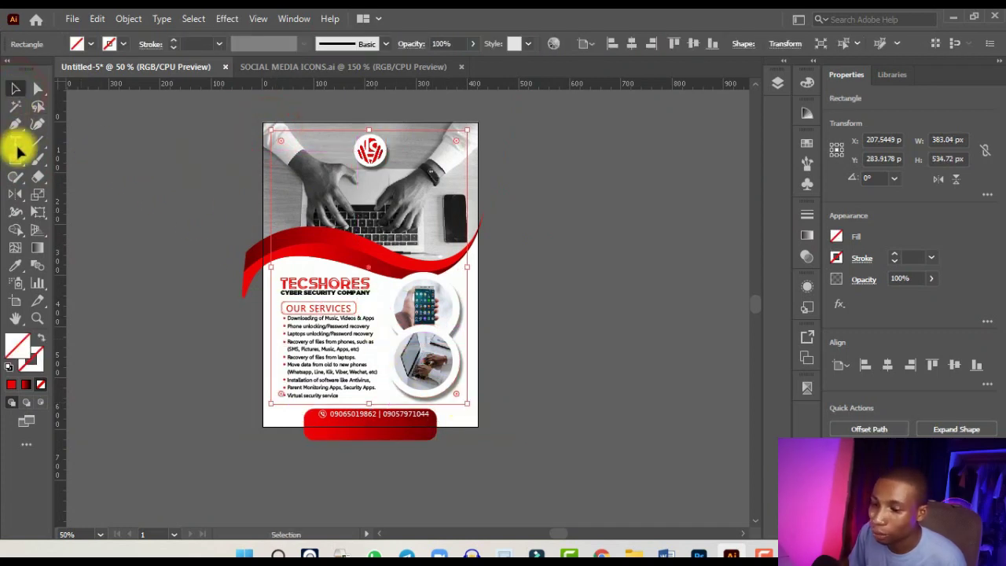
click(11, 384)
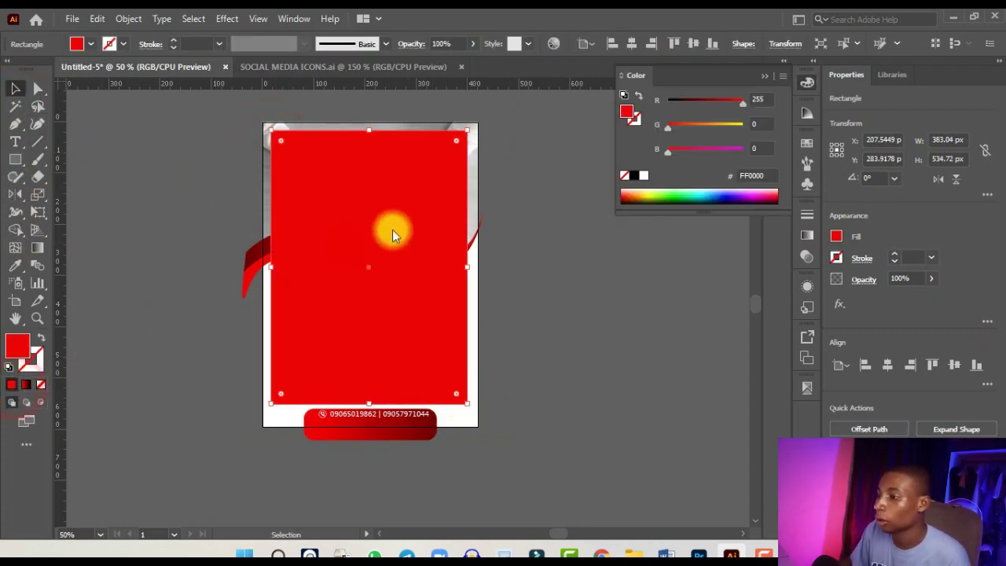
double_click(768, 74)
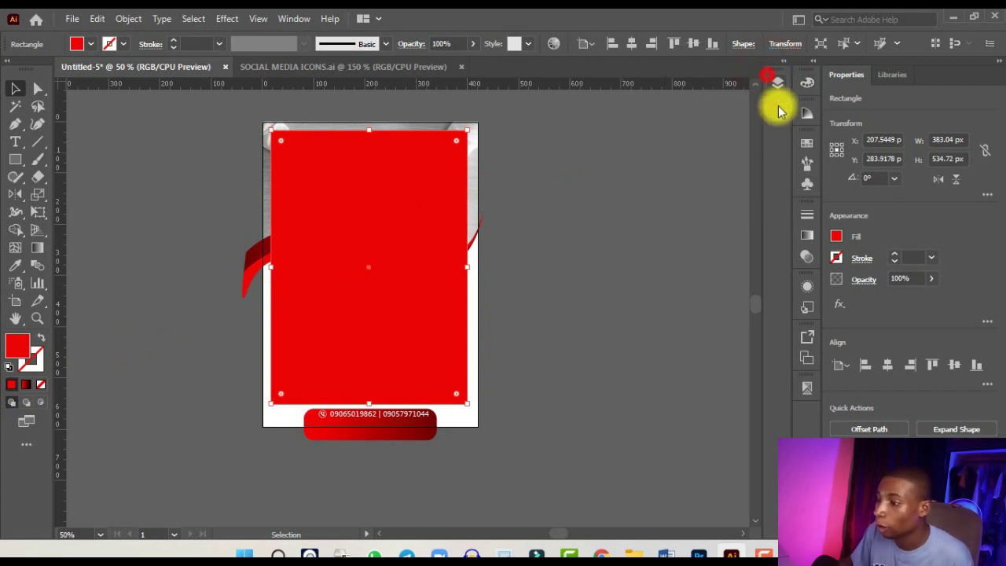
Align the red rectangle to the artboard's left and top edges and widen it to about 421 px, reaching the right edge.
click(867, 367)
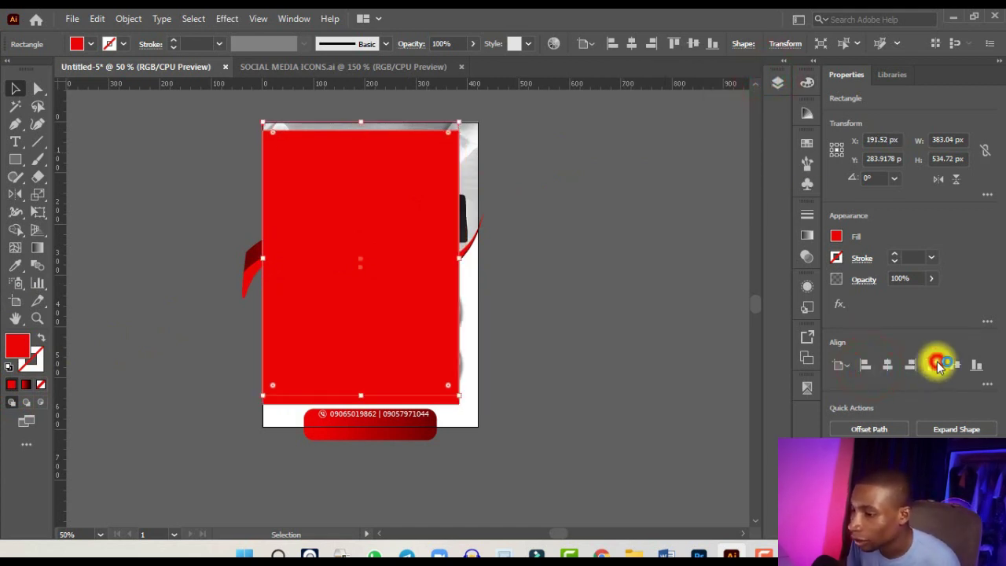
click(940, 364)
drag(460, 258, 478, 231)
Extend the red rectangle's lower edge to the artboard's bottom edge, making it about 595 px high.
key(ctrl+plus)
key(ctrl+plus)
key(ctrl+plus)
key(ctrl+plus)
key(ctrl+minus)
key(ctrl+minus)
key(ctrl+minus)
key(ctrl+plus)
key(ctrl+plus)
key(ctrl+plus)
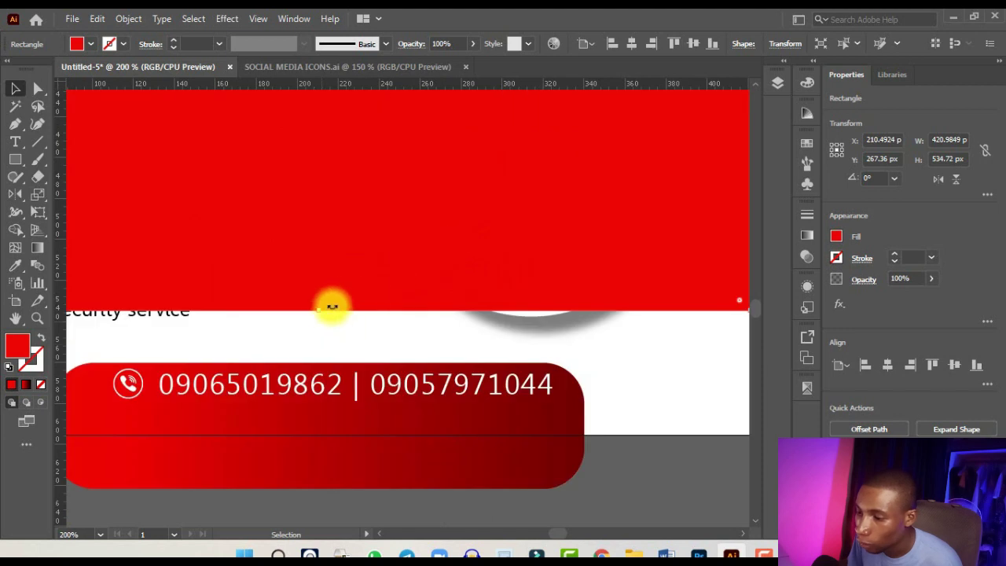
drag(331, 307, 361, 437)
key(ctrl+minus)
key(ctrl+minus)
key(ctrl+minus)
key(ctrl+minus)
click(595, 308)
key(ctrl+minus)
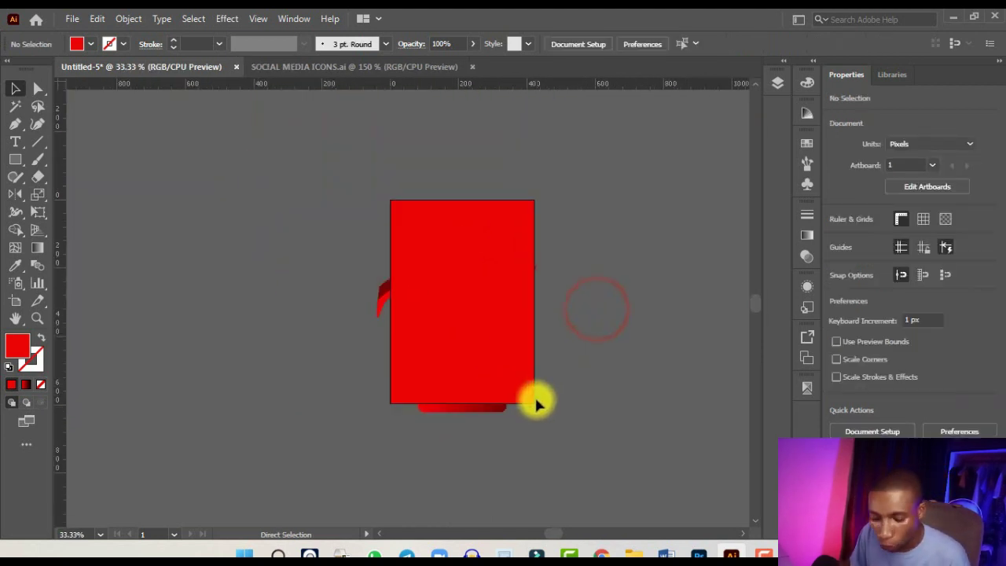
Make a clipping mask from the red rectangle and the grouped artwork, trimming the flyer to the artboard.
key(ctrl+a)
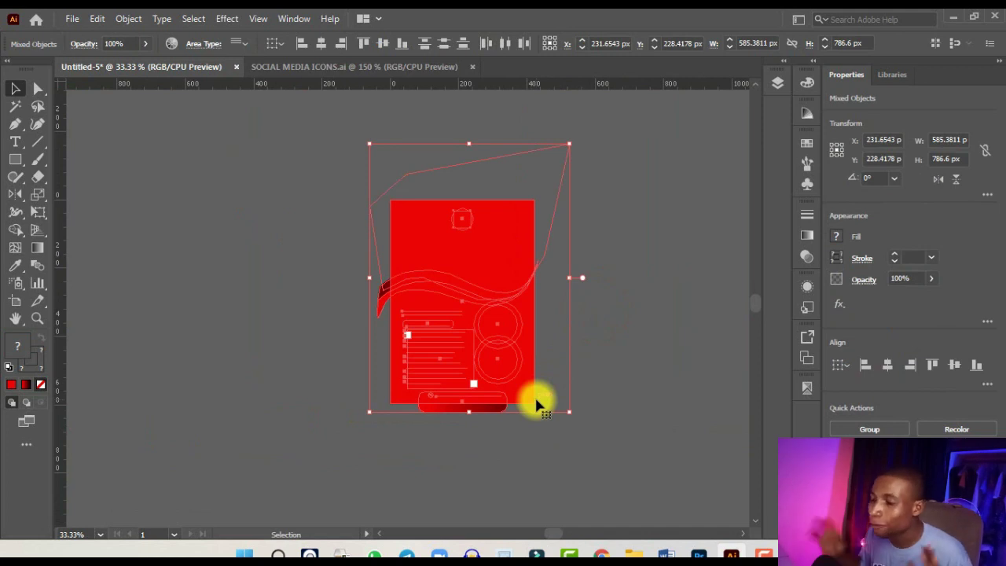
click(545, 456)
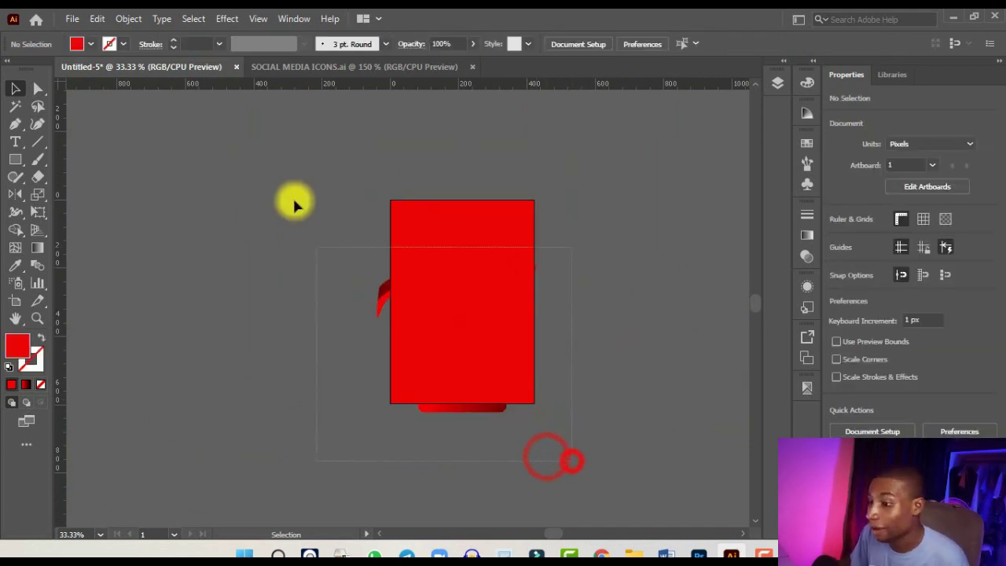
key(ctrl+a)
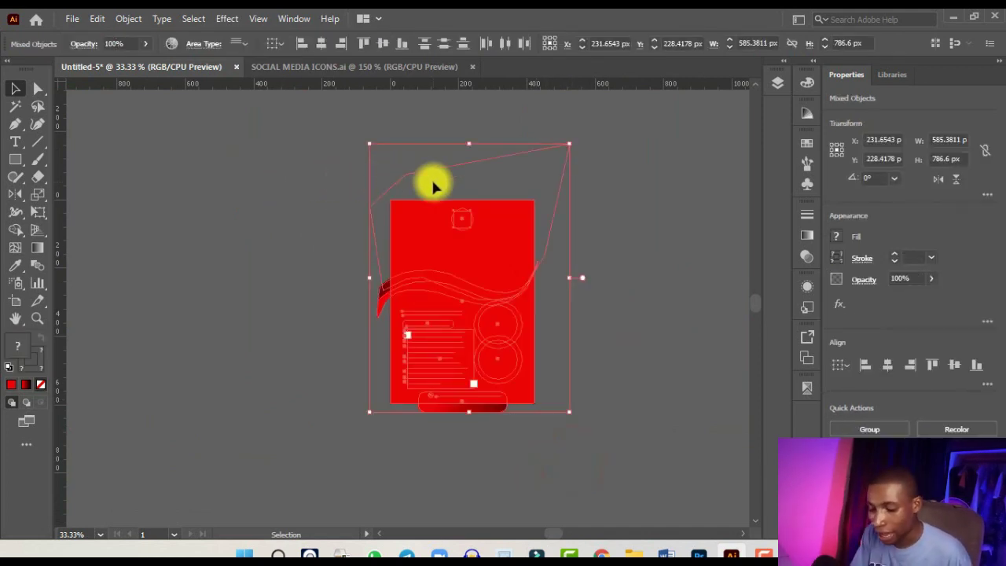
key(ctrl+7)
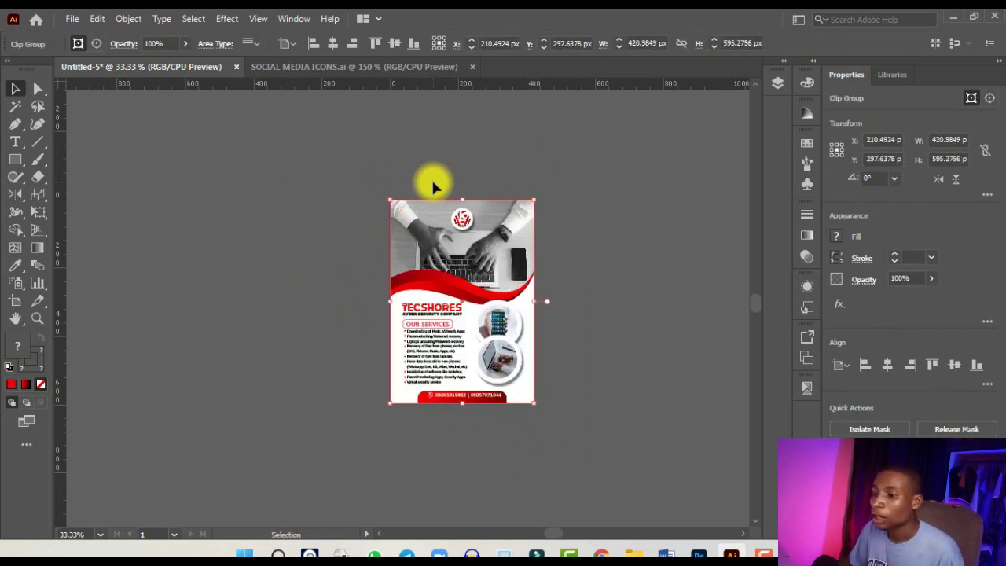
click(333, 199)
key(ctrl+plus)
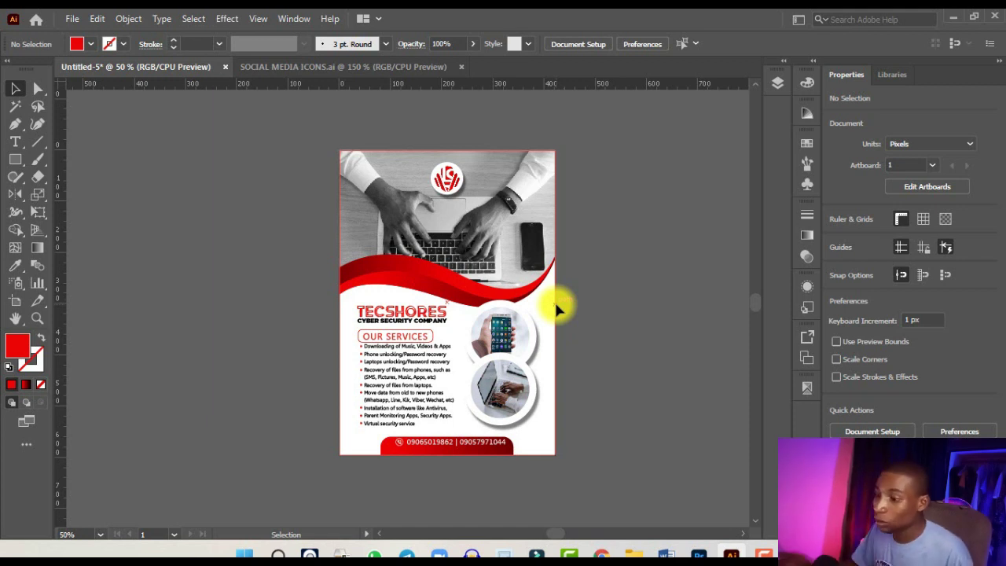
scroll(511, 313, up, 1)
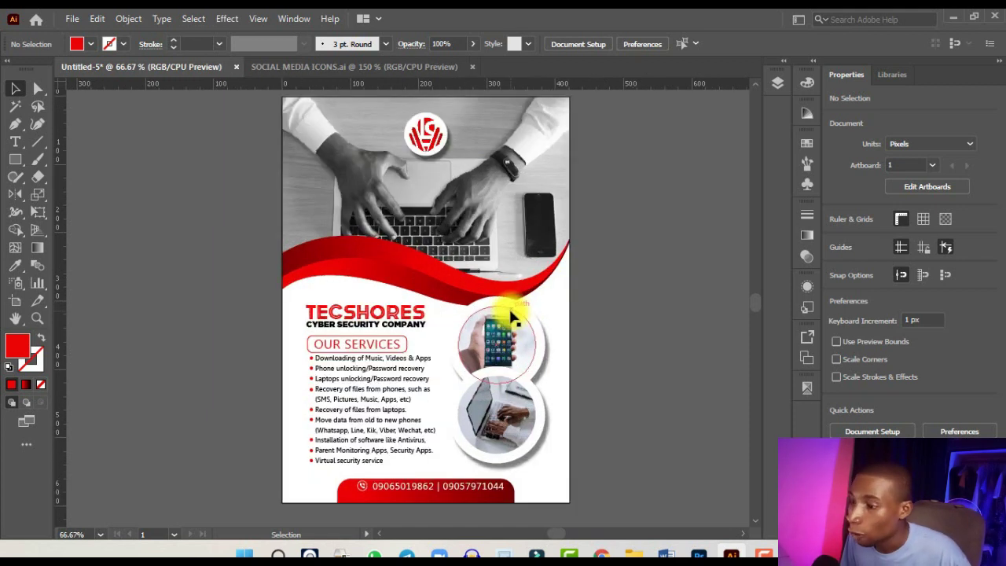